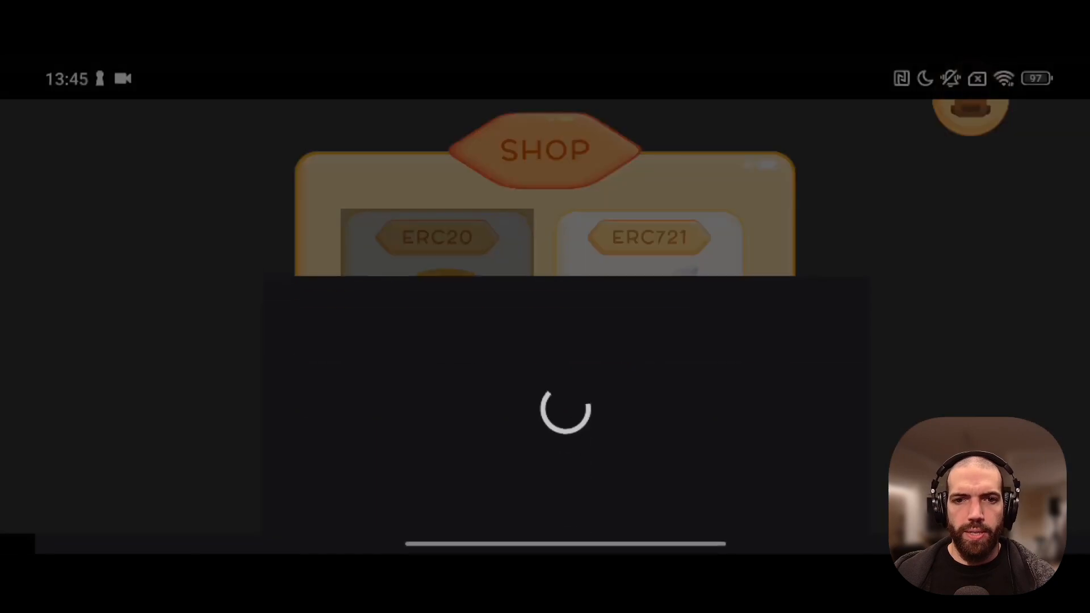
Buy the ERC20 coins for 1.99$ with the test card and decline the Play Points offer
{"action": "left_click", "coordinate": [684, 503]}
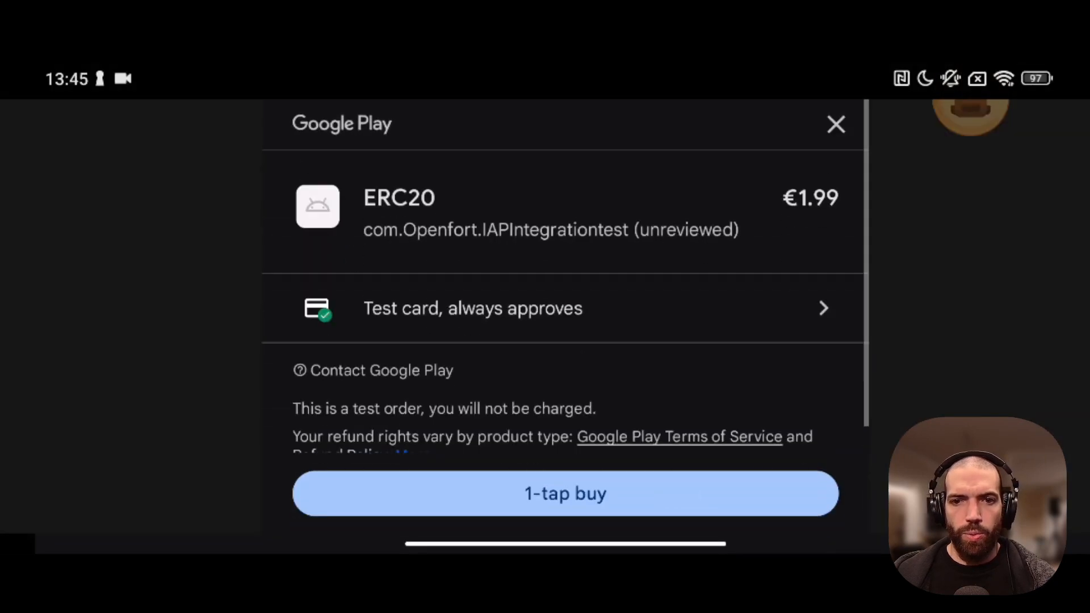
{"action": "left_click", "coordinate": [683, 501]}
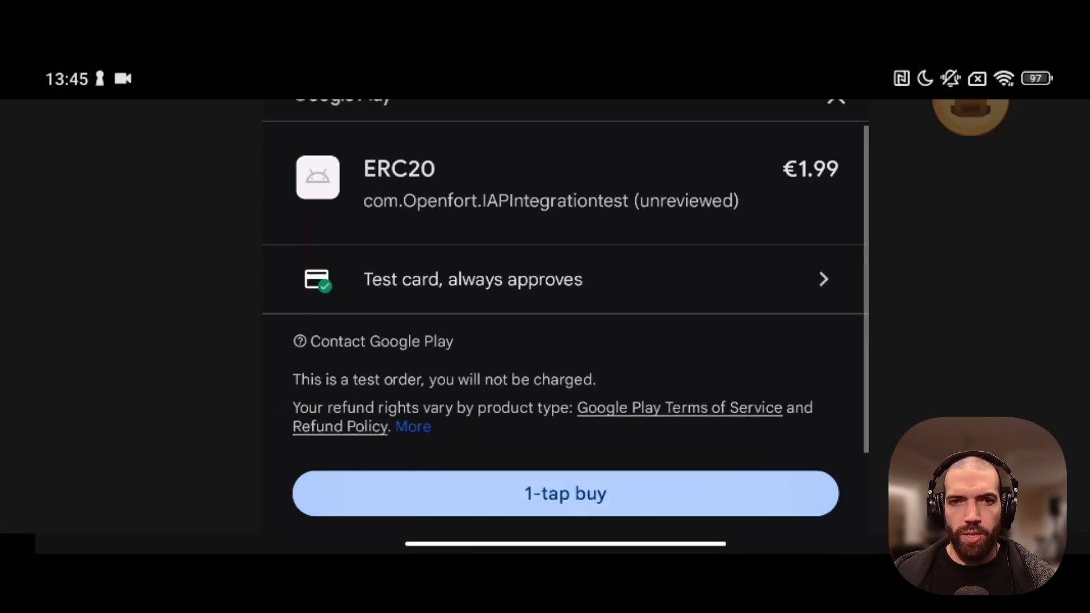
{"action": "left_click", "coordinate": [649, 499]}
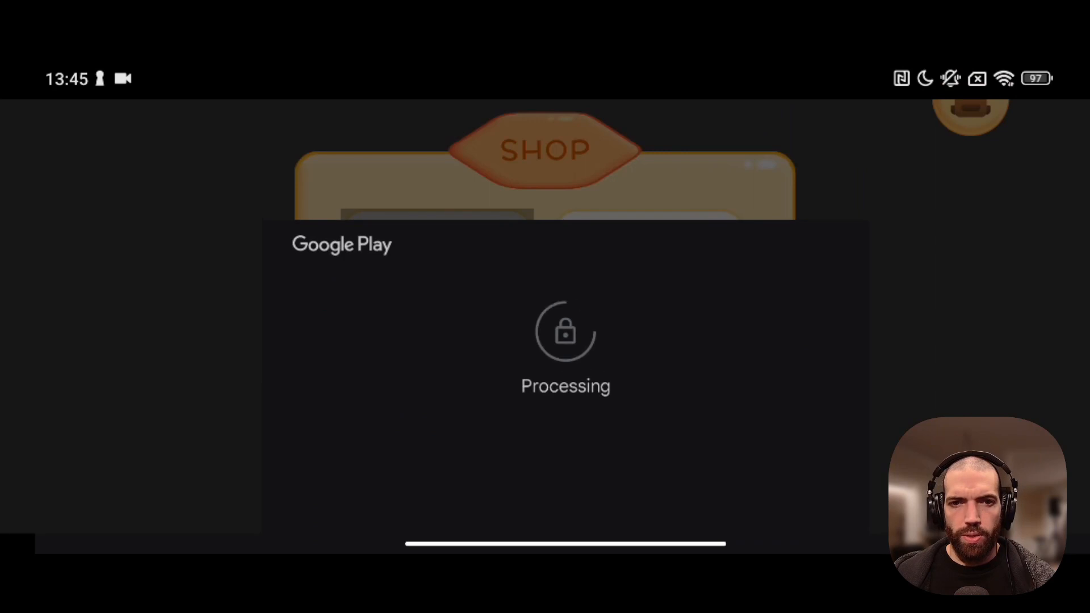
{"action": "left_click", "coordinate": [386, 503]}
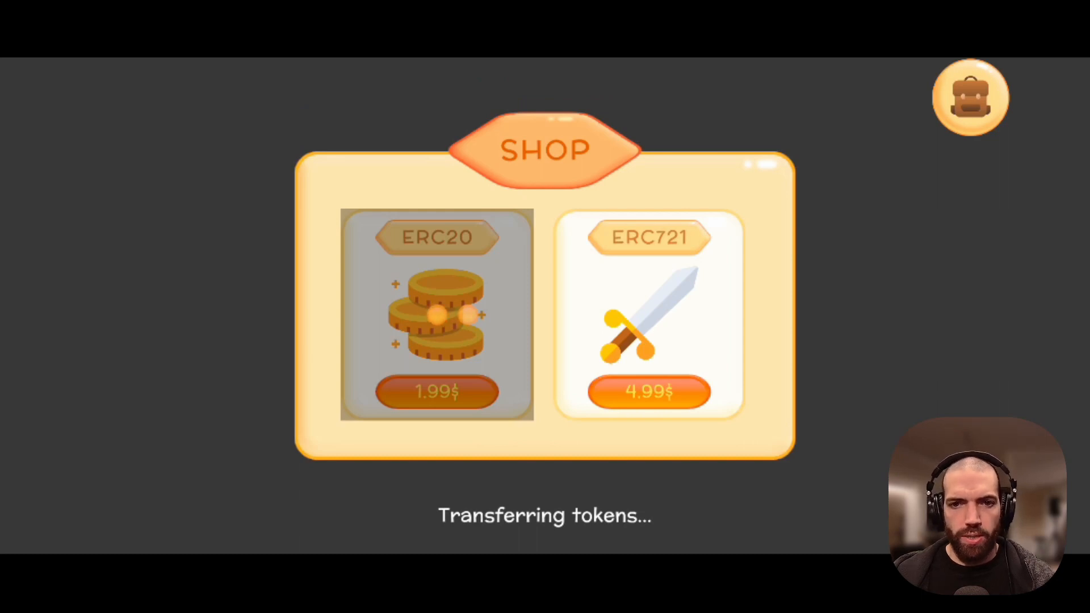
Buy the ERC721 sword for 4.99$, then open the inventory showing both items
{"action": "left_click", "coordinate": [656, 397]}
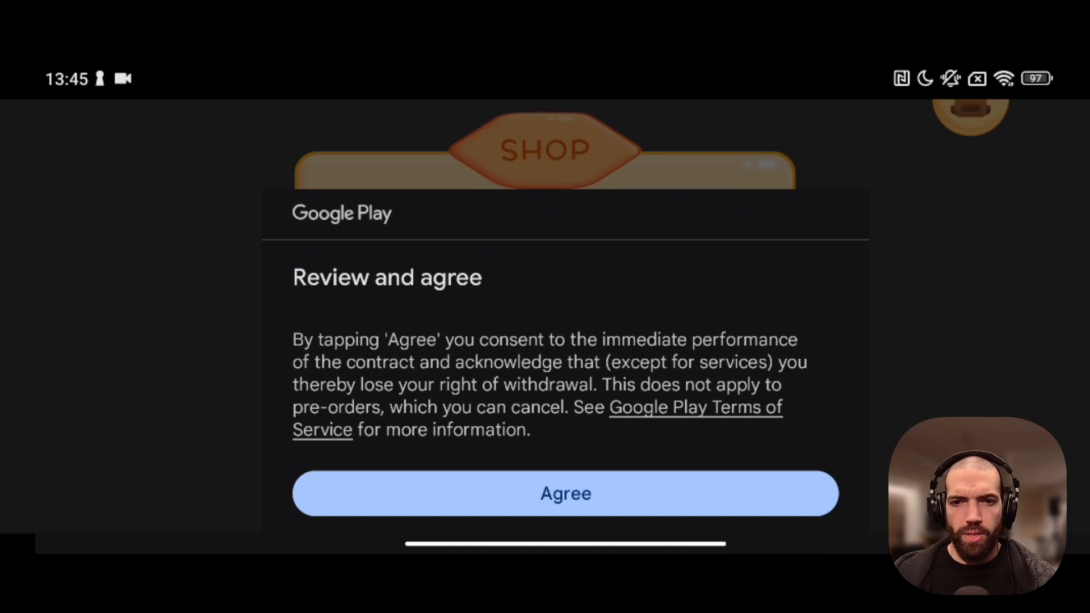
{"action": "left_click", "coordinate": [673, 503]}
{"action": "left_click", "coordinate": [656, 496]}
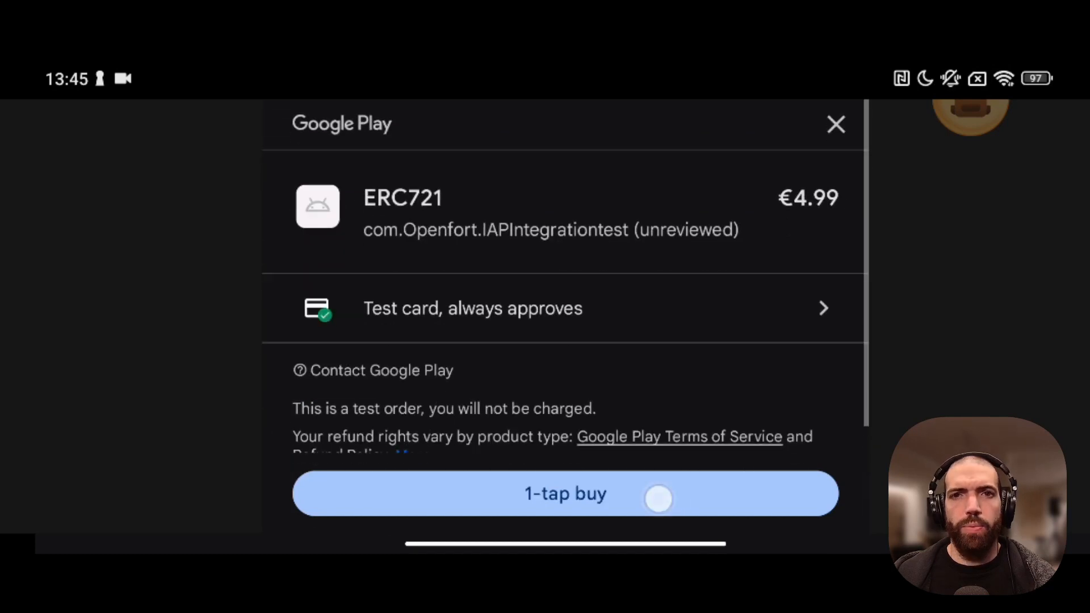
{"action": "left_click", "coordinate": [605, 491]}
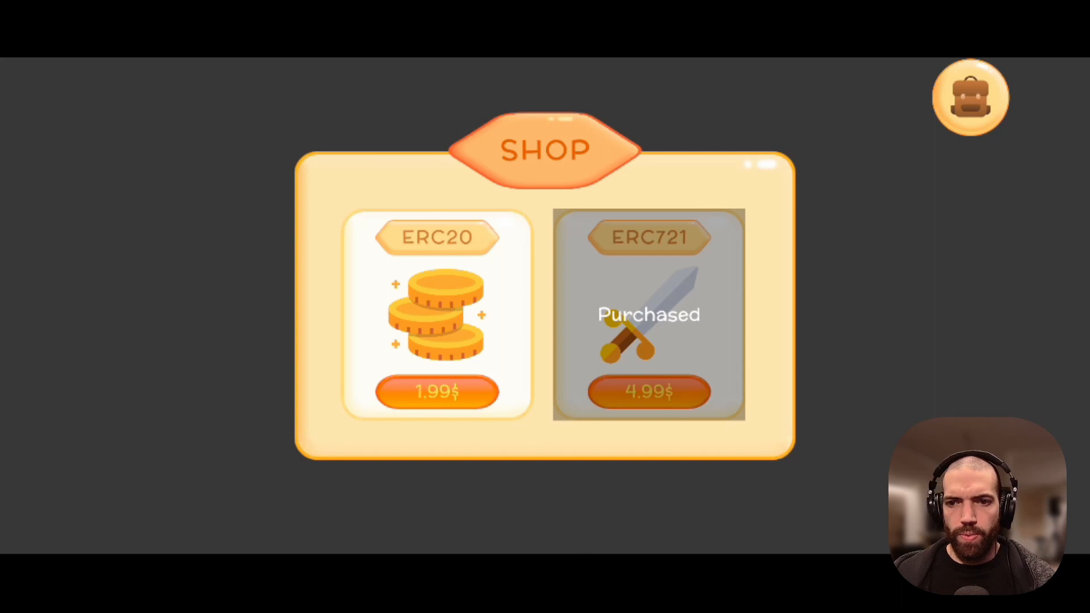
{"action": "left_click", "coordinate": [959, 119]}
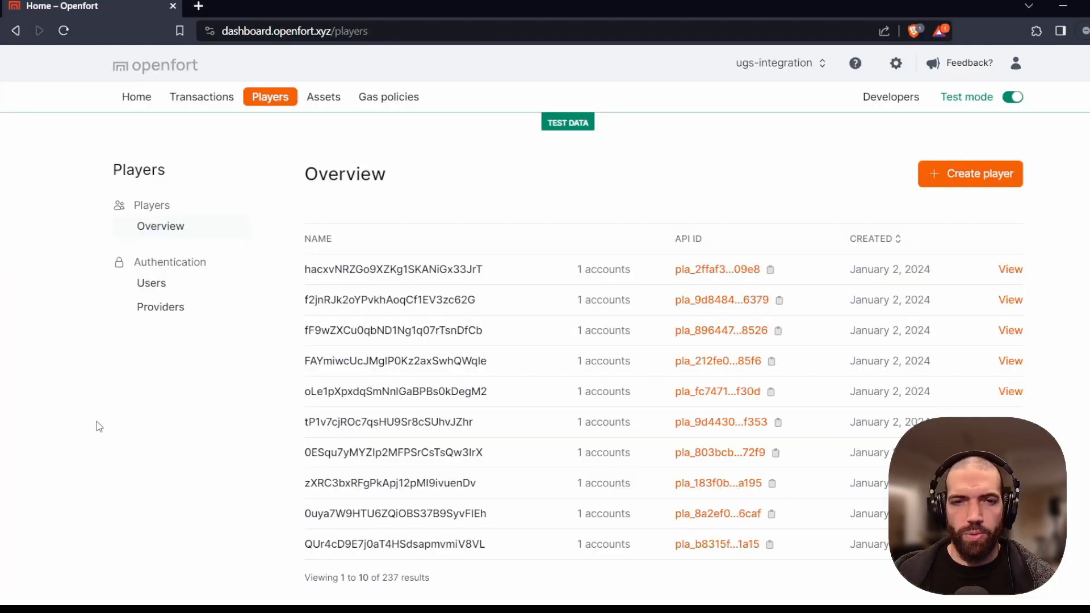
Open the first player's page, expand its Mumbai account and view the address on Polygonscan
{"action": "left_click", "coordinate": [721, 270]}
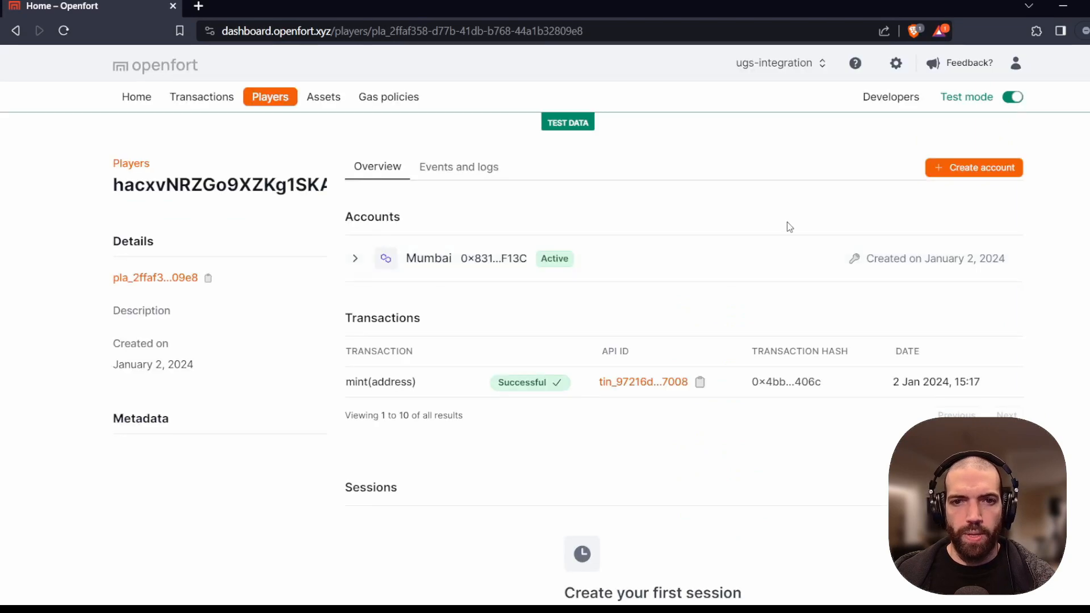
{"action": "left_click", "coordinate": [523, 265], "text": "ctrl"}
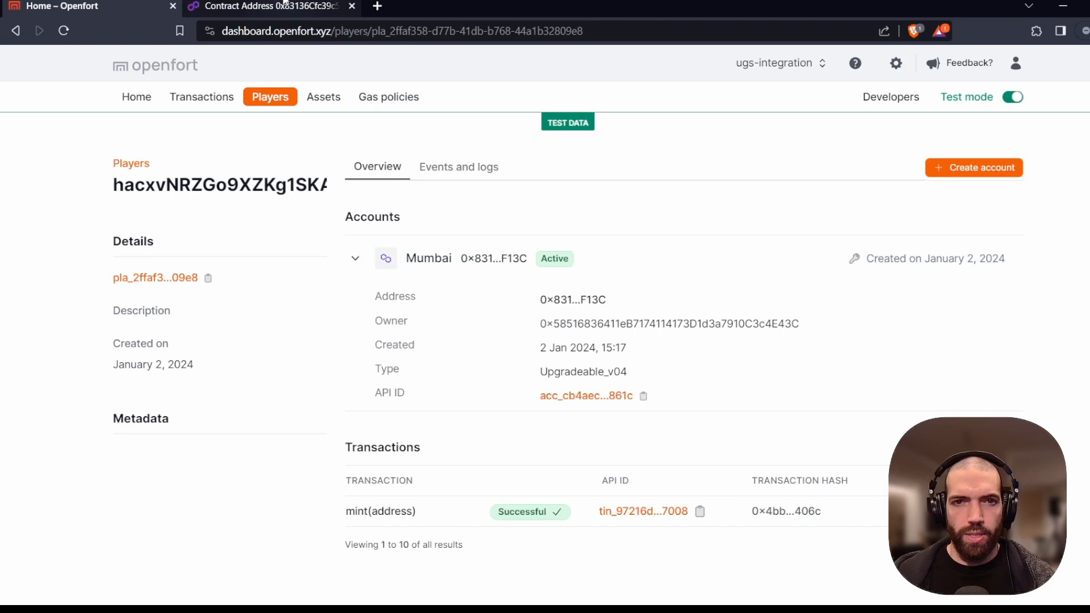
{"action": "left_click", "coordinate": [285, 4]}
On Polygonscan, check the 20 IAPG and SimpleNFT holdings, then the ERC-20 and NFT transfers
{"action": "scroll", "coordinate": [193, 257], "scroll_direction": "down", "scroll_amount": 3}
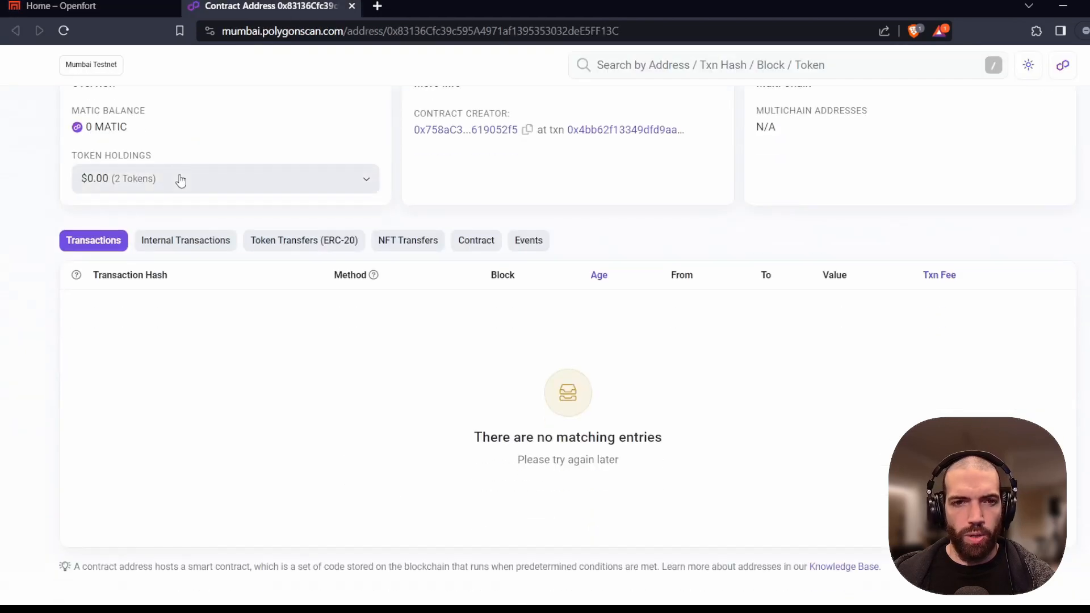
{"action": "left_click", "coordinate": [180, 177]}
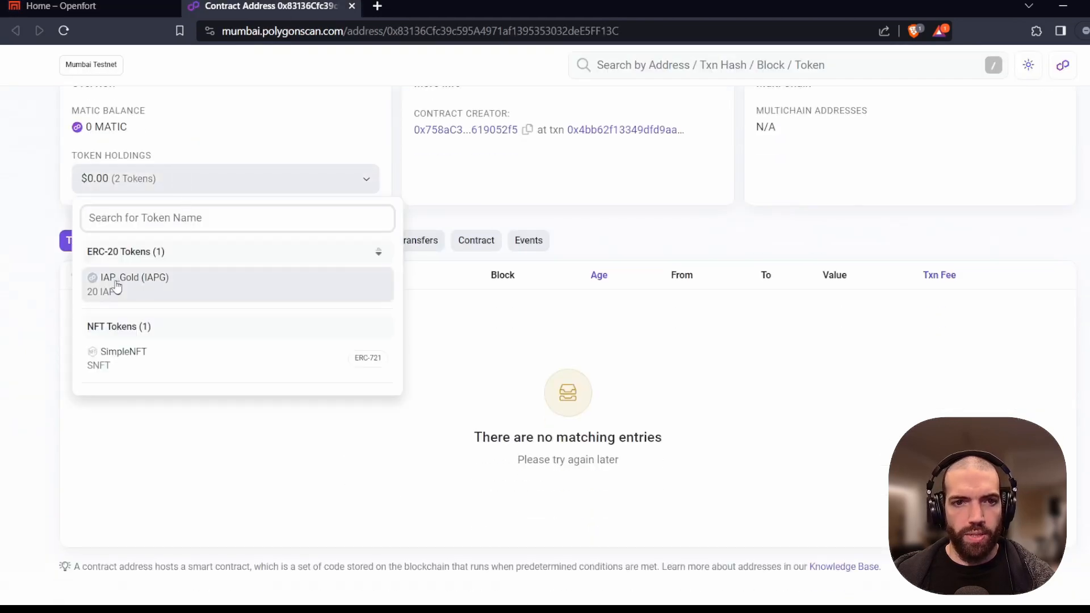
{"action": "left_click", "coordinate": [84, 457]}
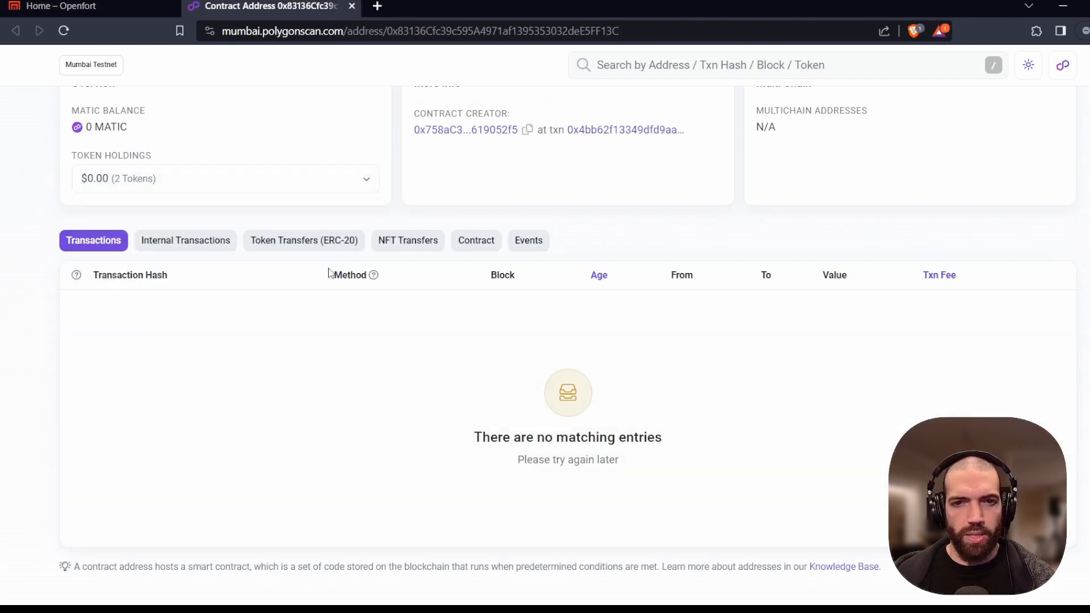
{"action": "left_click", "coordinate": [337, 245]}
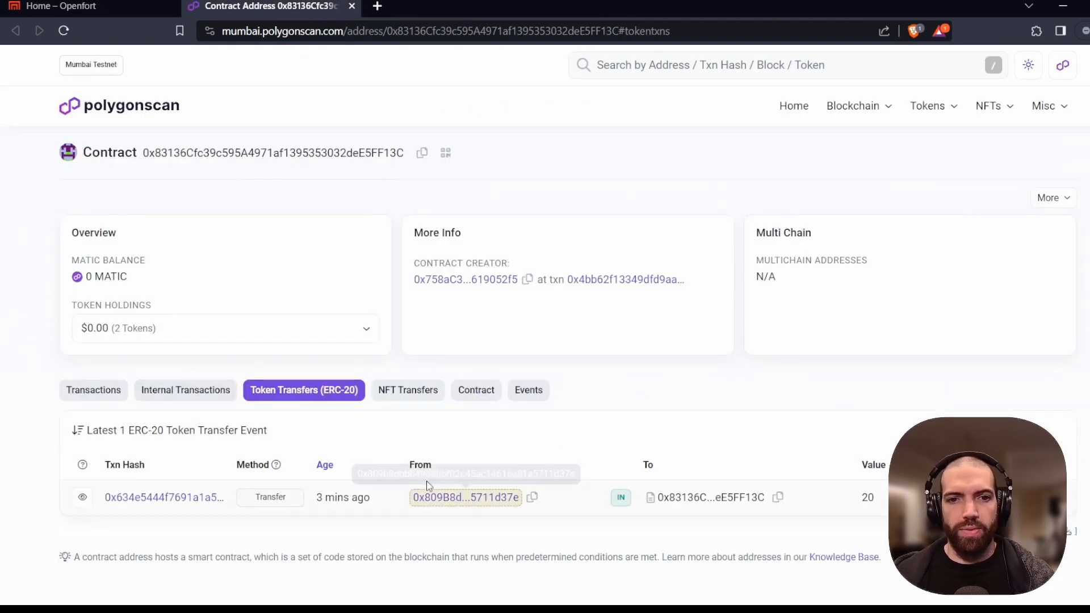
{"action": "left_click", "coordinate": [413, 399]}
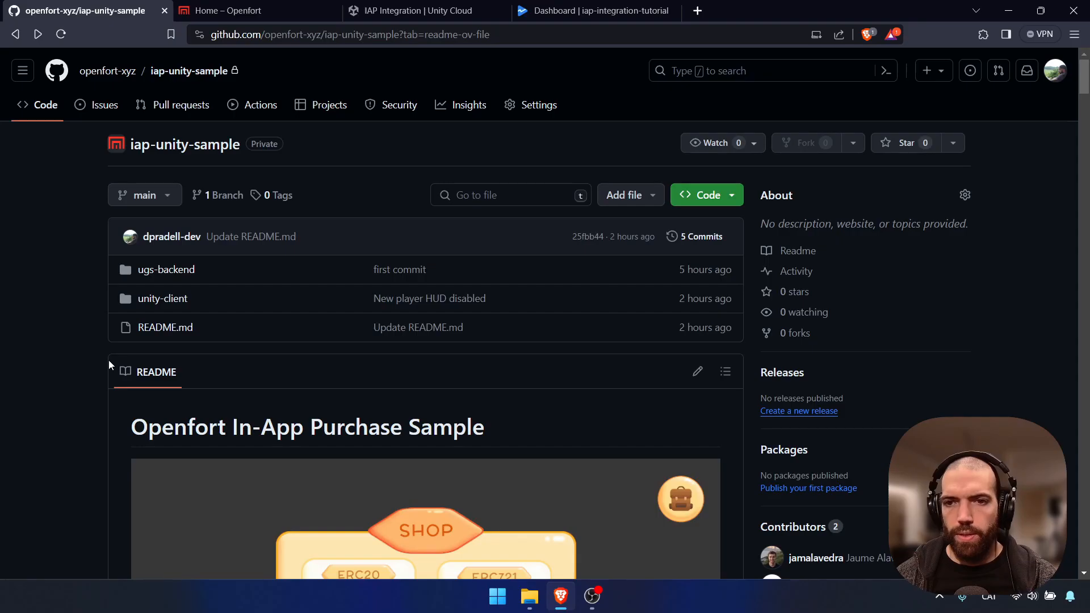
Read the iap-unity-sample README down to Prerequisites, then switch to the Openfort dashboard home
{"action": "scroll", "coordinate": [65, 384], "scroll_direction": "down", "scroll_amount": 2}
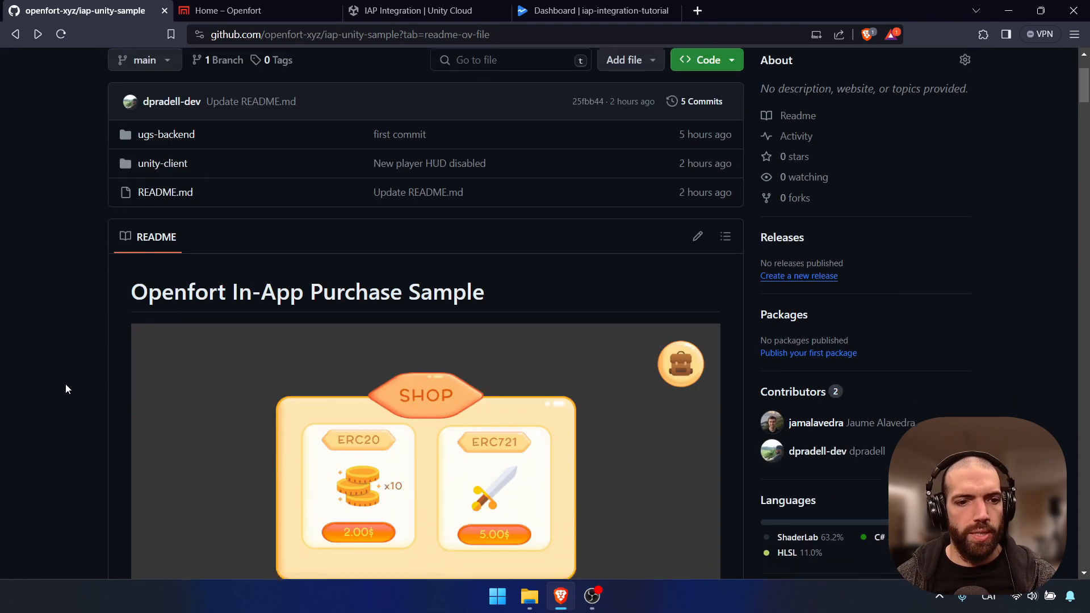
{"action": "scroll", "coordinate": [91, 358], "scroll_direction": "down", "scroll_amount": 4}
{"action": "scroll", "coordinate": [90, 358], "scroll_direction": "down", "scroll_amount": 4}
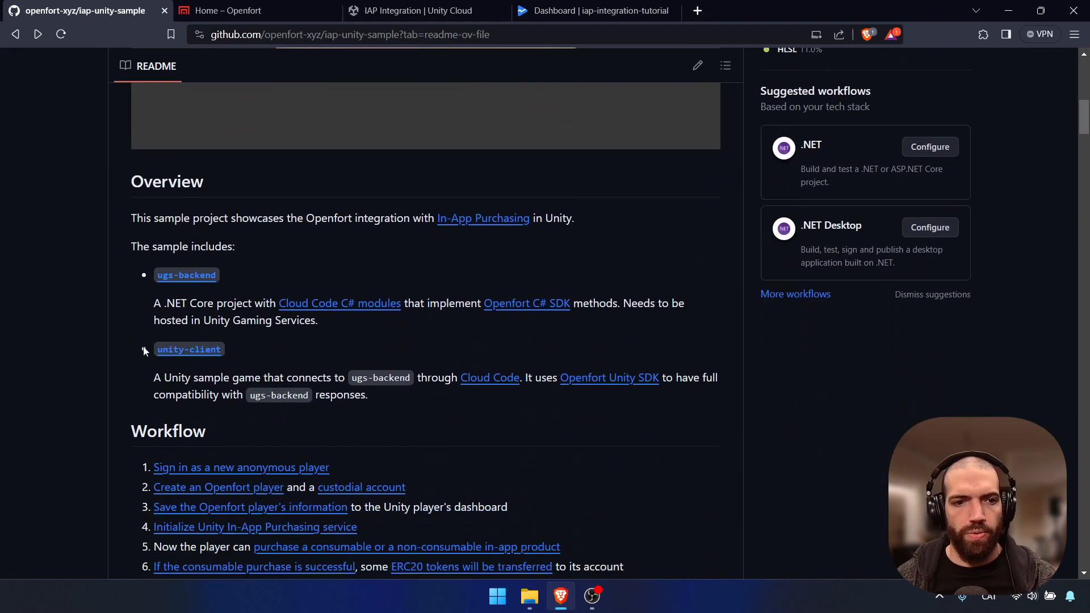
{"action": "scroll", "coordinate": [128, 338], "scroll_direction": "down", "scroll_amount": 2}
{"action": "scroll", "coordinate": [159, 436], "scroll_direction": "down", "scroll_amount": 1}
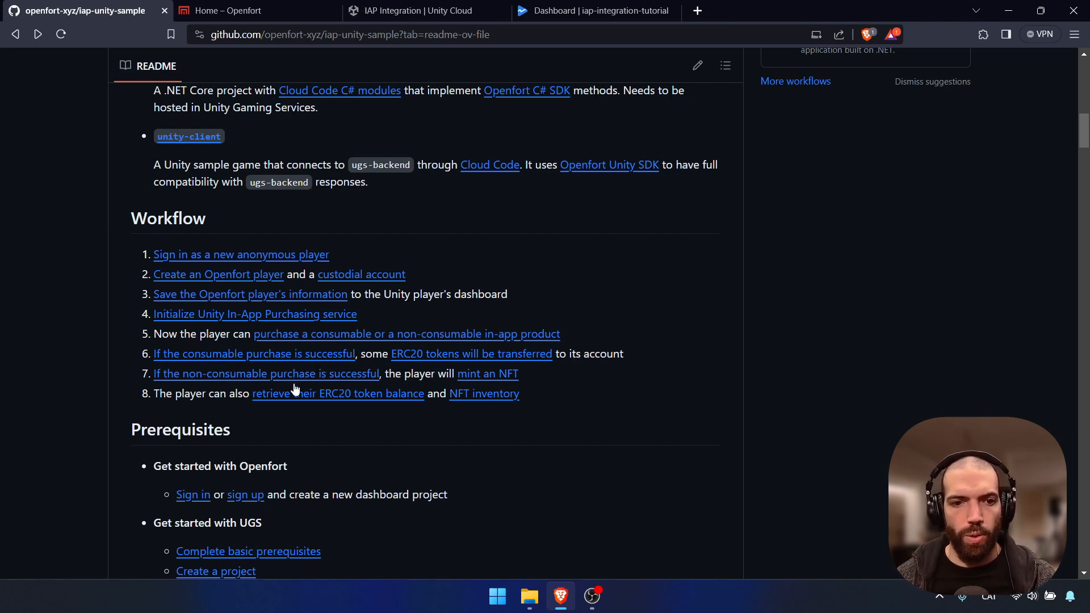
{"action": "scroll", "coordinate": [377, 393], "scroll_direction": "down", "scroll_amount": 3}
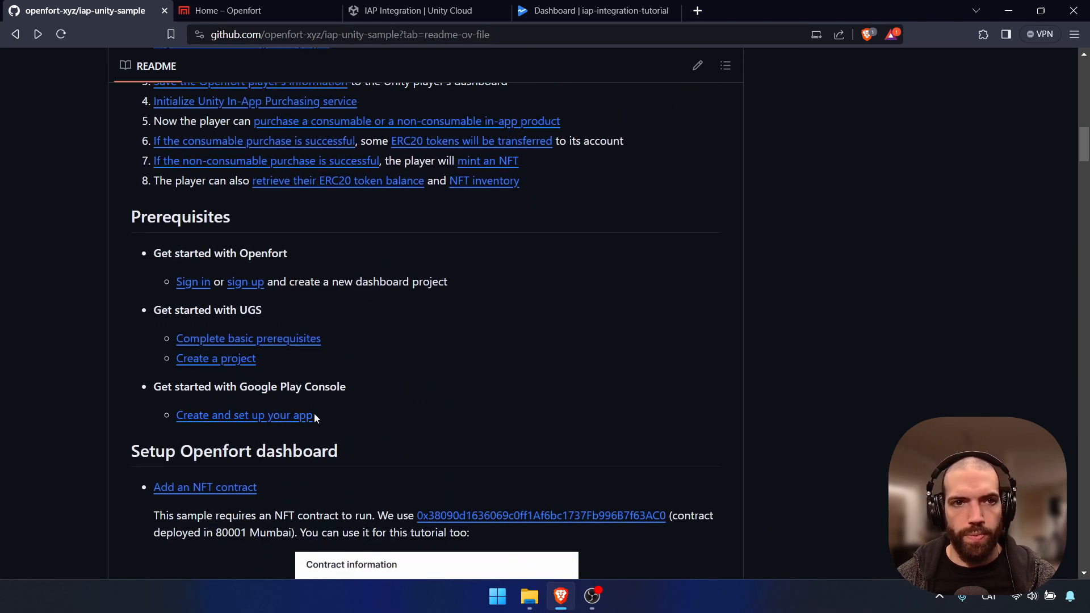
{"action": "left_click", "coordinate": [274, 12]}
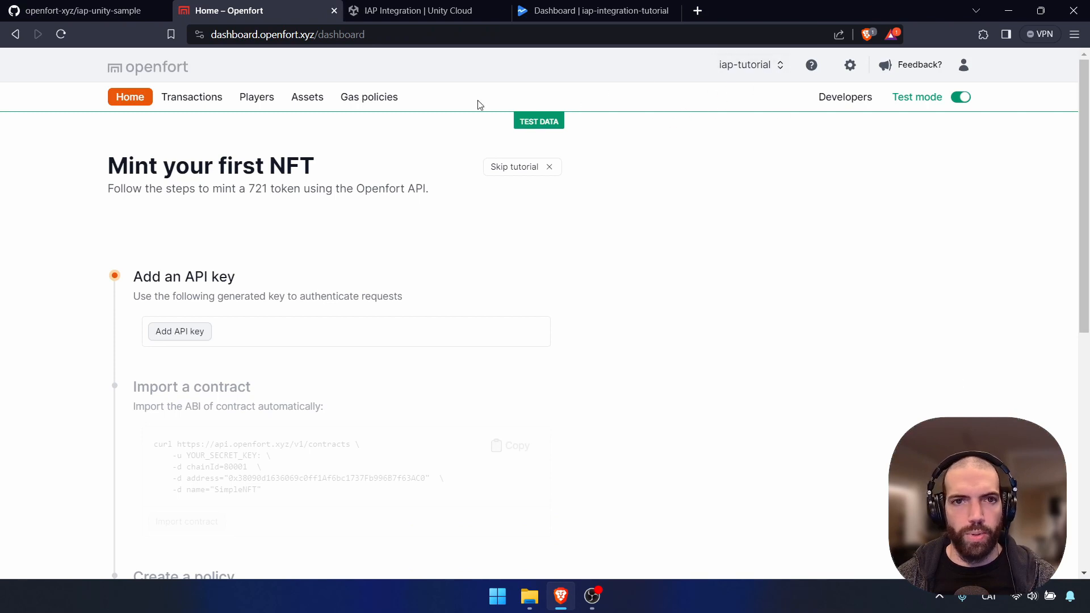
Check the IAP Integration project in Unity Cloud and the Play Console app, then return to the README
{"action": "left_click", "coordinate": [420, 10]}
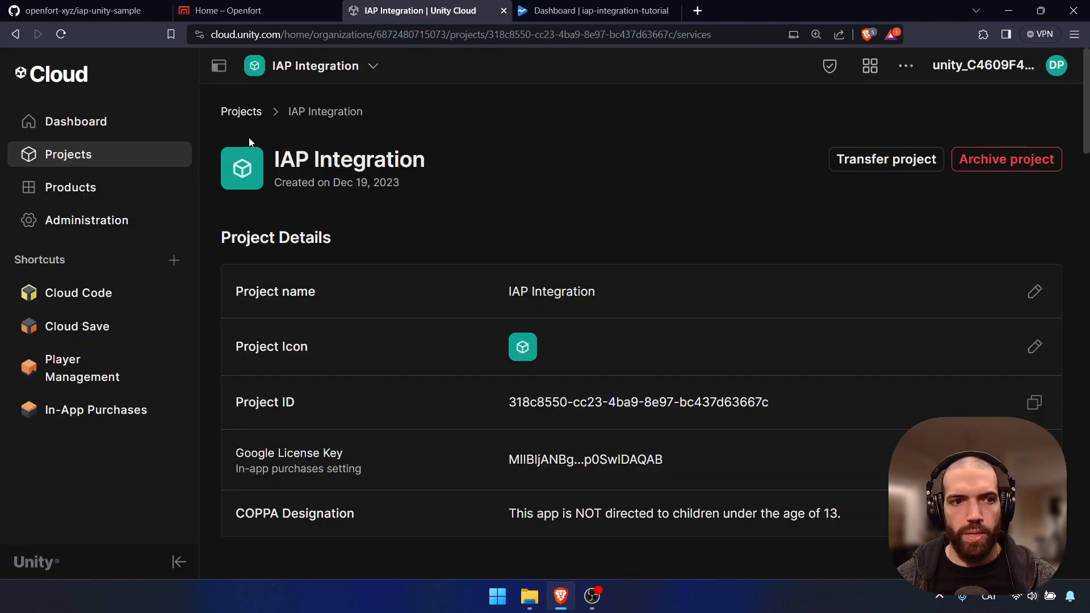
{"action": "left_click", "coordinate": [585, 11]}
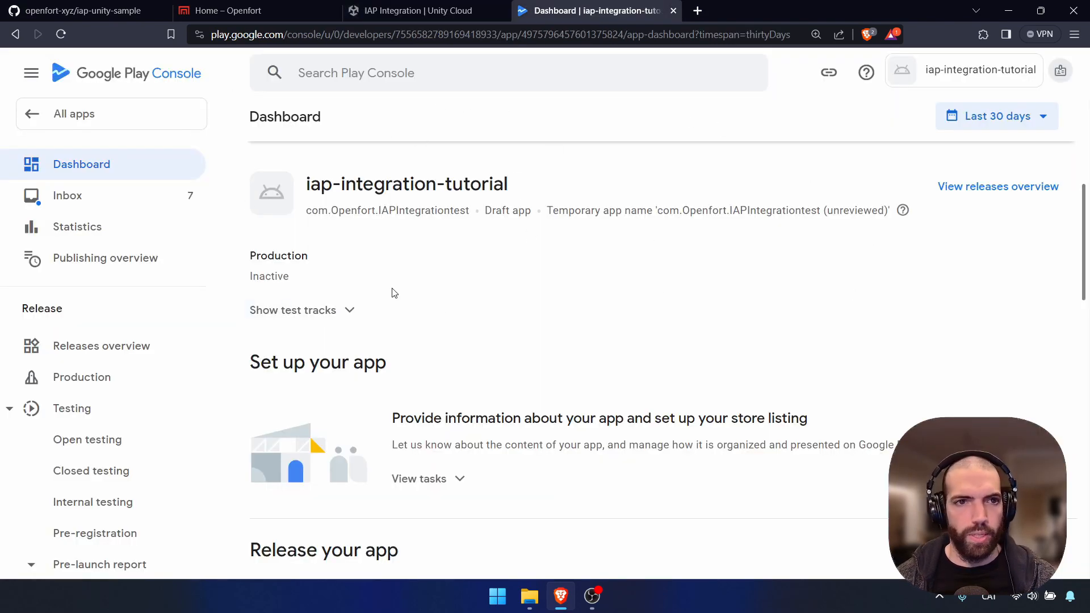
{"action": "left_click", "coordinate": [88, 10]}
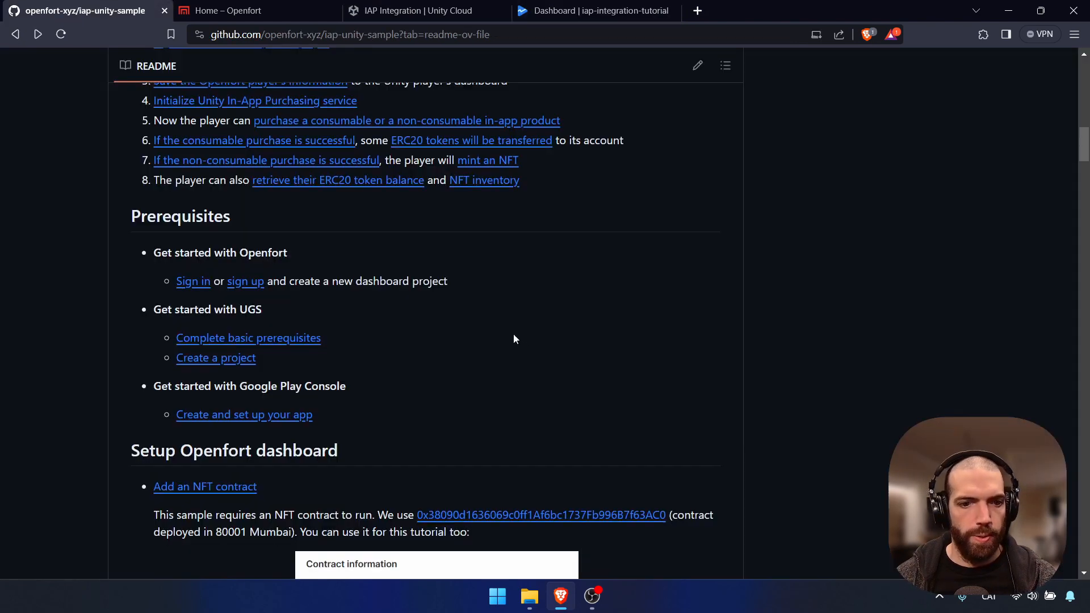
Select the NFT contract address under 'Setup Openfort dashboard', then return to the Openfort dashboard
{"action": "scroll", "coordinate": [507, 333], "scroll_direction": "down", "scroll_amount": 2}
{"action": "scroll", "coordinate": [499, 332], "scroll_direction": "down", "scroll_amount": 2}
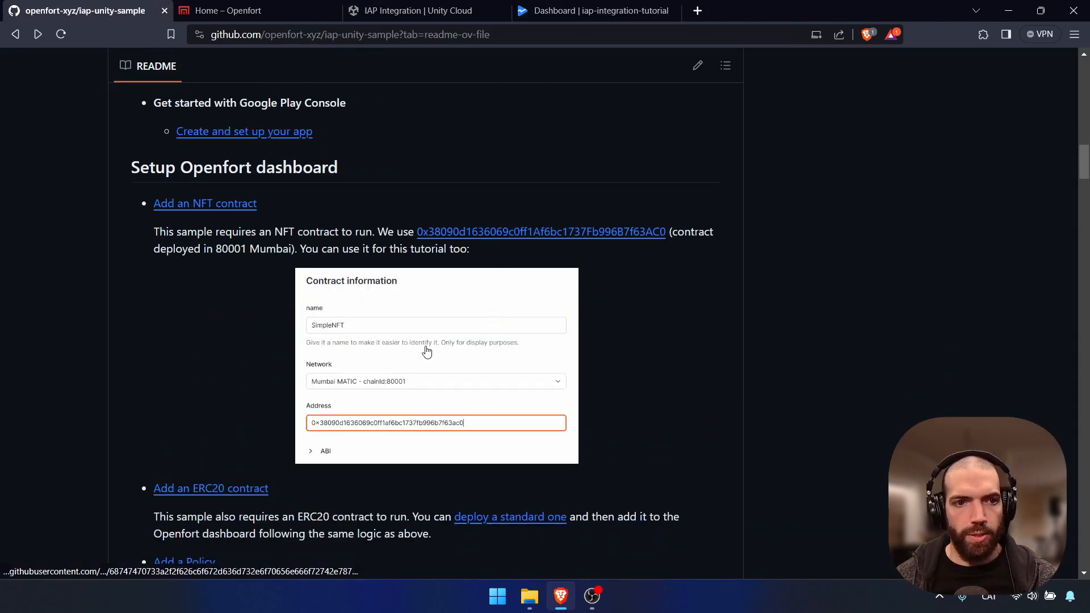
{"action": "scroll", "coordinate": [433, 353], "scroll_direction": "down", "scroll_amount": 1}
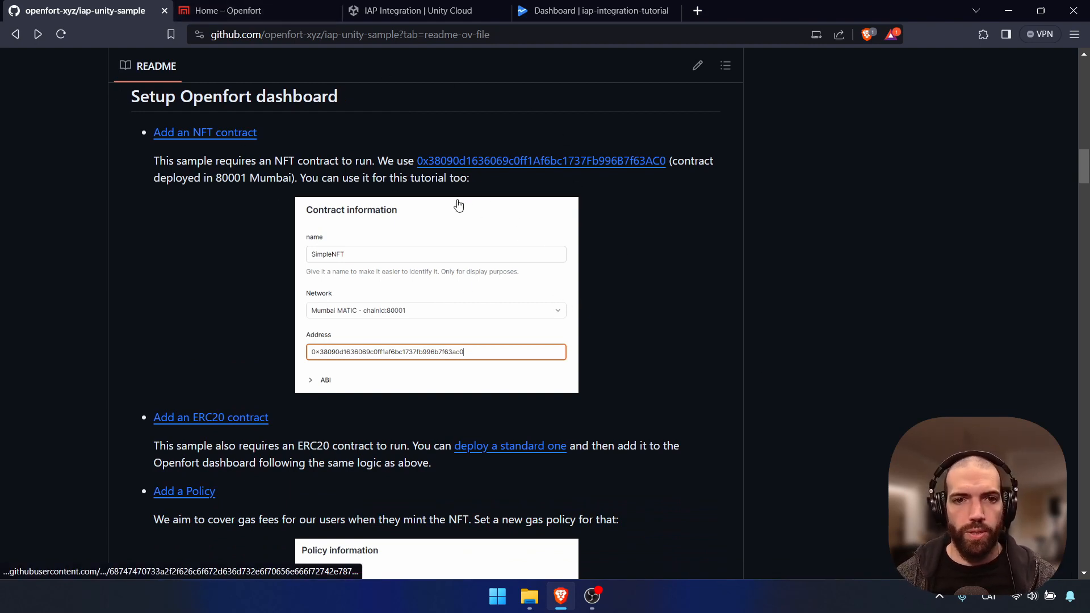
{"action": "left_click_drag", "start_coordinate": [417, 162], "coordinate": [669, 162]}
{"action": "key", "text": "ctrl+c"}
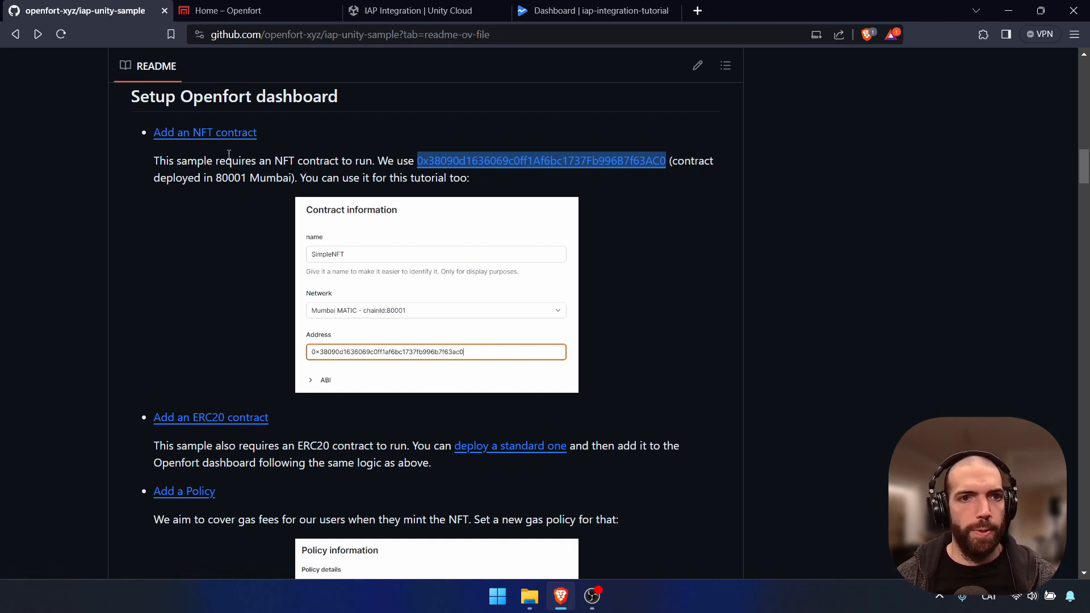
{"action": "left_click", "coordinate": [288, 8]}
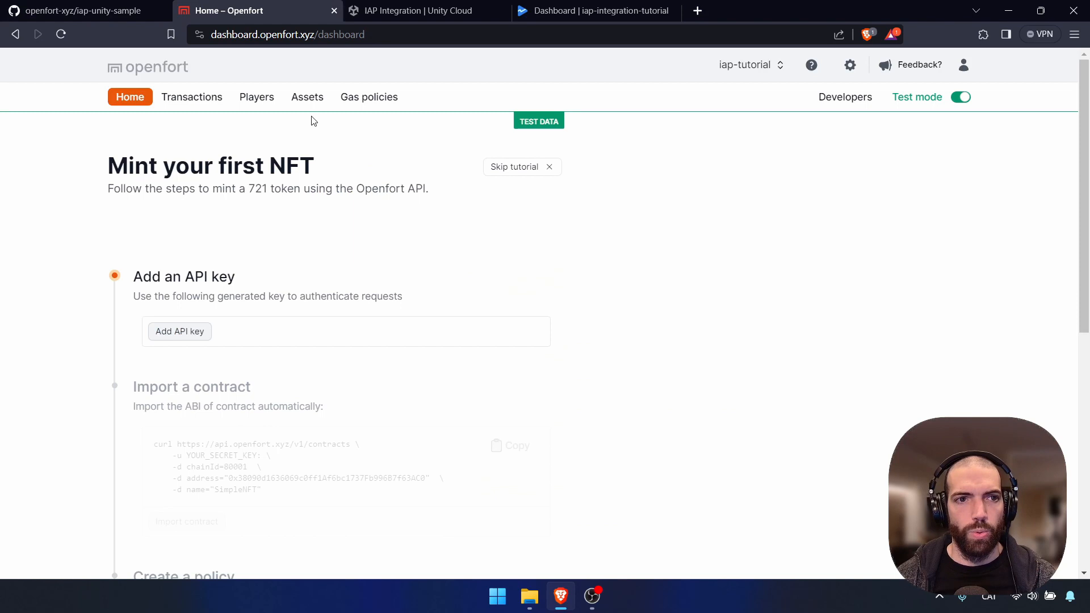
Start a new contract in Openfort's assets, pasting the NFT address and choosing network Mumbai - 80001
{"action": "left_click", "coordinate": [305, 97]}
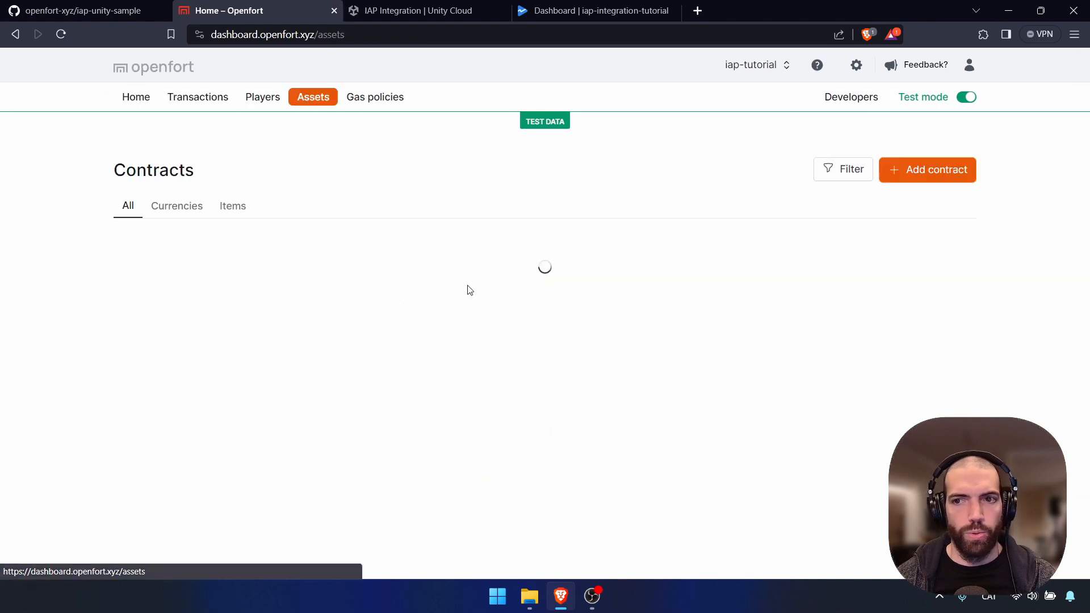
{"action": "left_click", "coordinate": [942, 179]}
{"action": "left_click", "coordinate": [488, 214]}
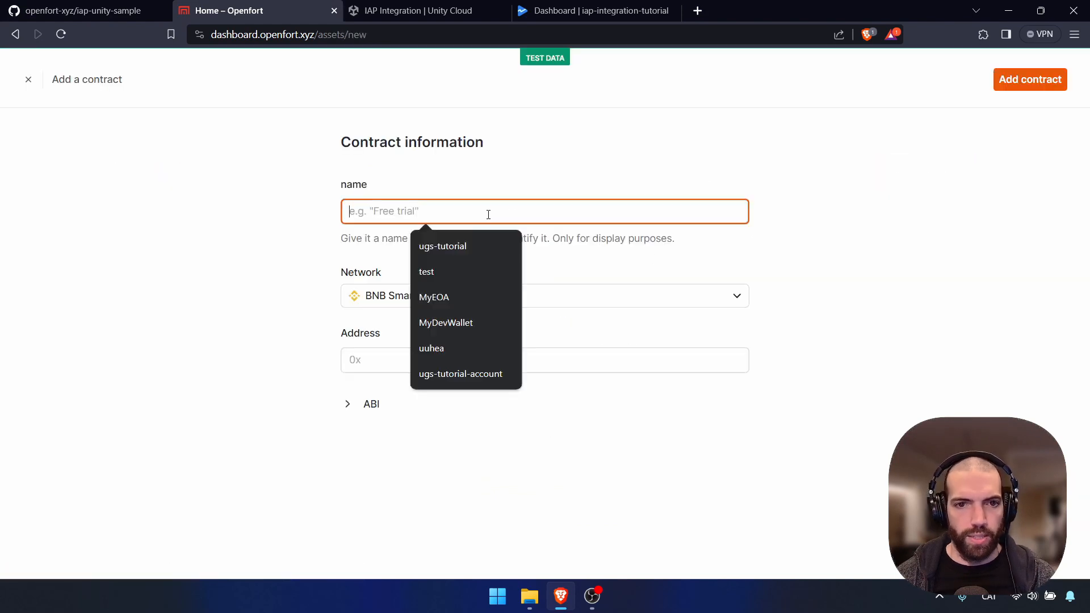
{"action": "key", "text": "ctrl+v"}
{"action": "left_click", "coordinate": [236, 198]}
{"action": "left_click", "coordinate": [529, 309]}
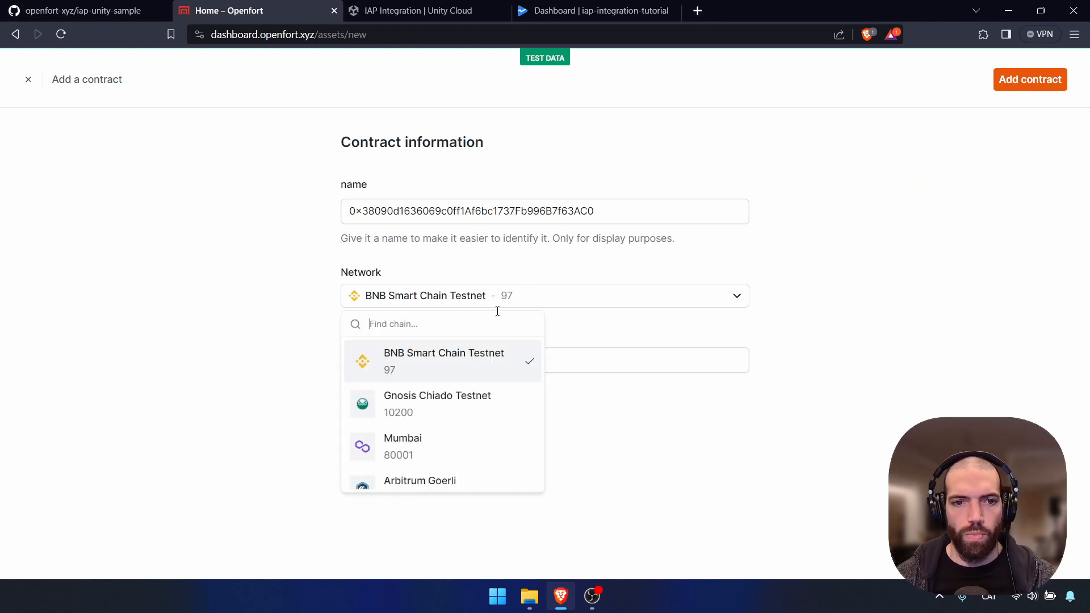
{"action": "scroll", "coordinate": [428, 397], "scroll_direction": "down", "scroll_amount": 2}
{"action": "left_click", "coordinate": [436, 378]}
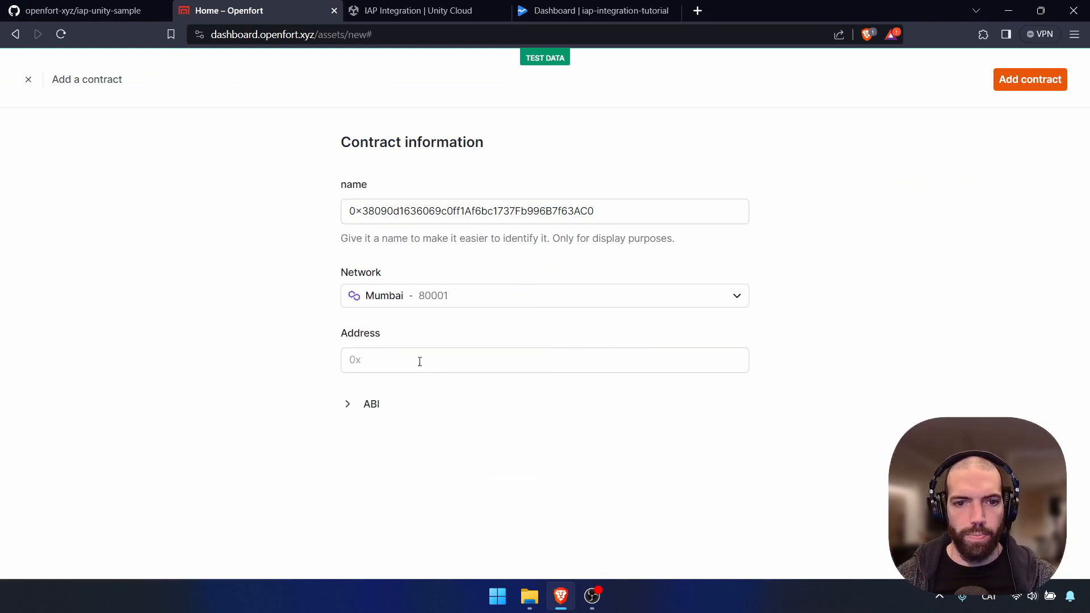
Put the address in the Address field, name the contract SimpleNFT, save it, and return to the README
{"action": "triple_click", "coordinate": [535, 205]}
{"action": "key", "text": "ctrl+c"}
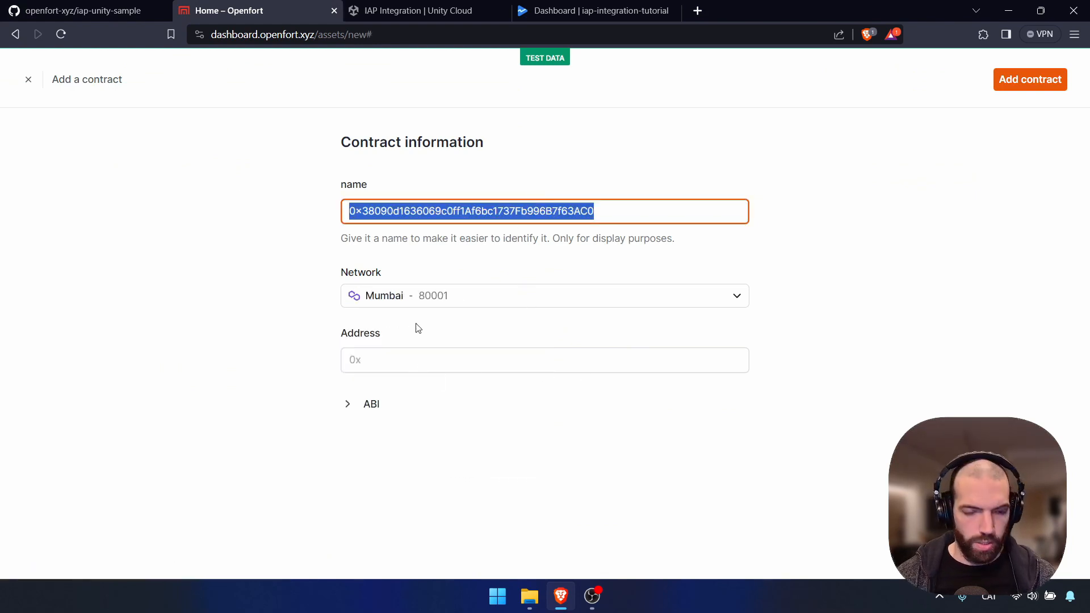
{"action": "left_click", "coordinate": [419, 360]}
{"action": "key", "text": "ctrl+v"}
{"action": "triple_click", "coordinate": [501, 211]}
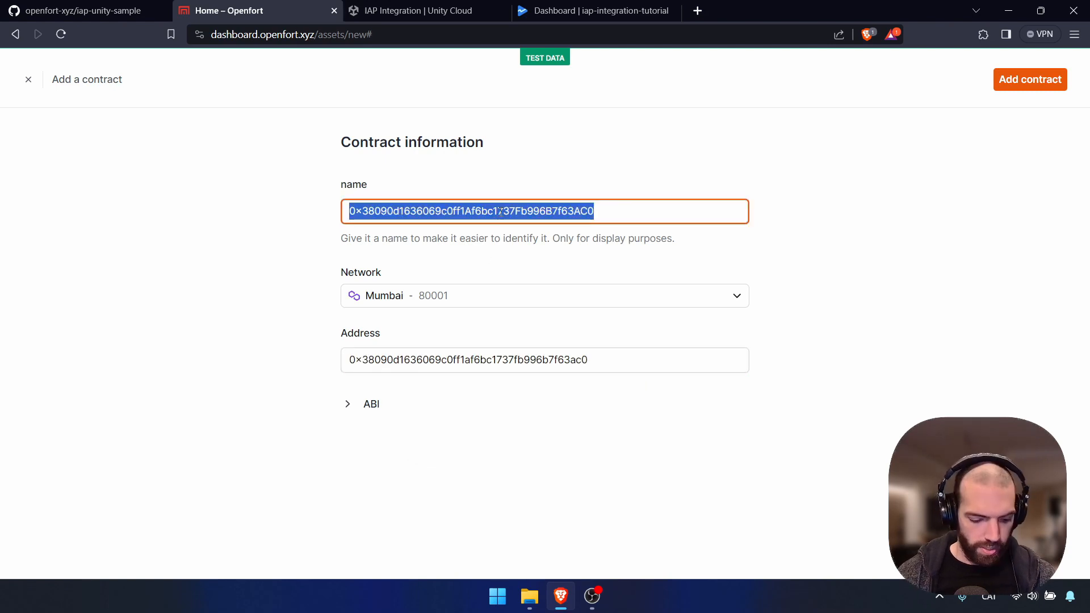
{"action": "type", "text": "SimpleNFT"}
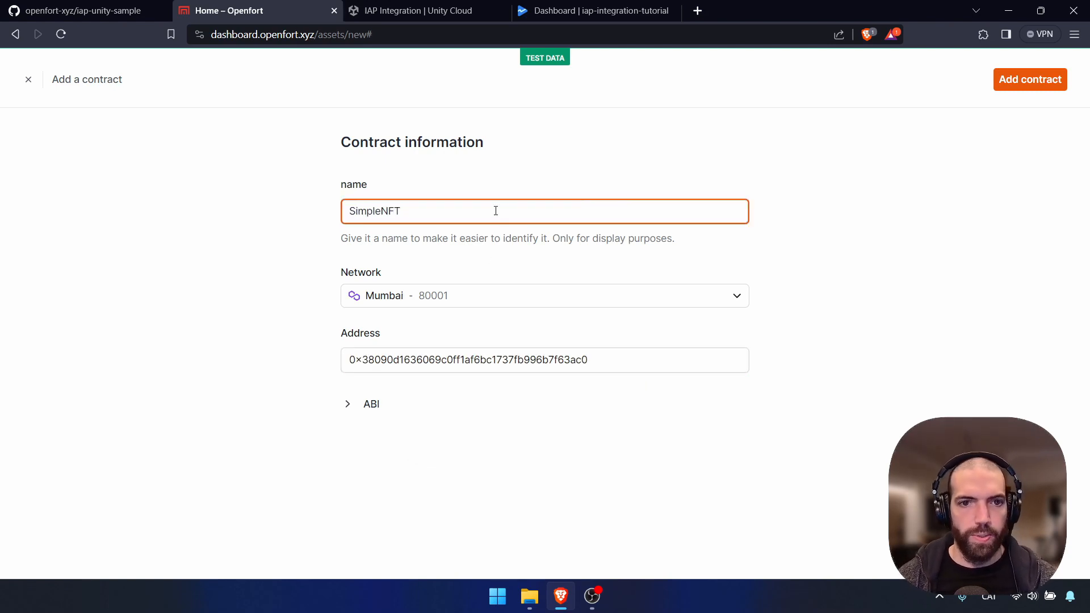
{"action": "left_click", "coordinate": [192, 250]}
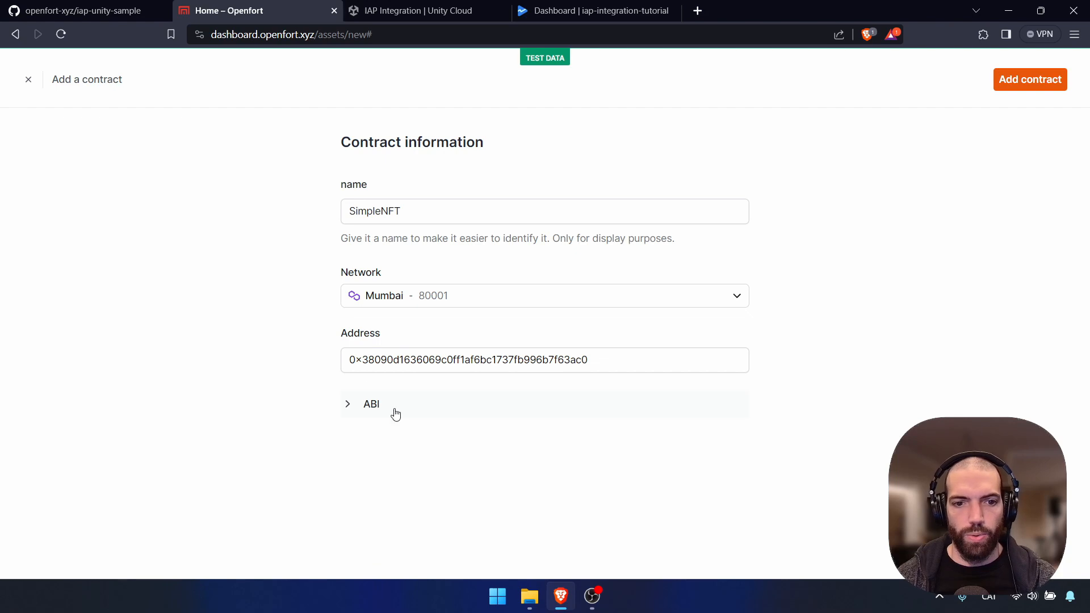
{"action": "left_click", "coordinate": [1030, 80]}
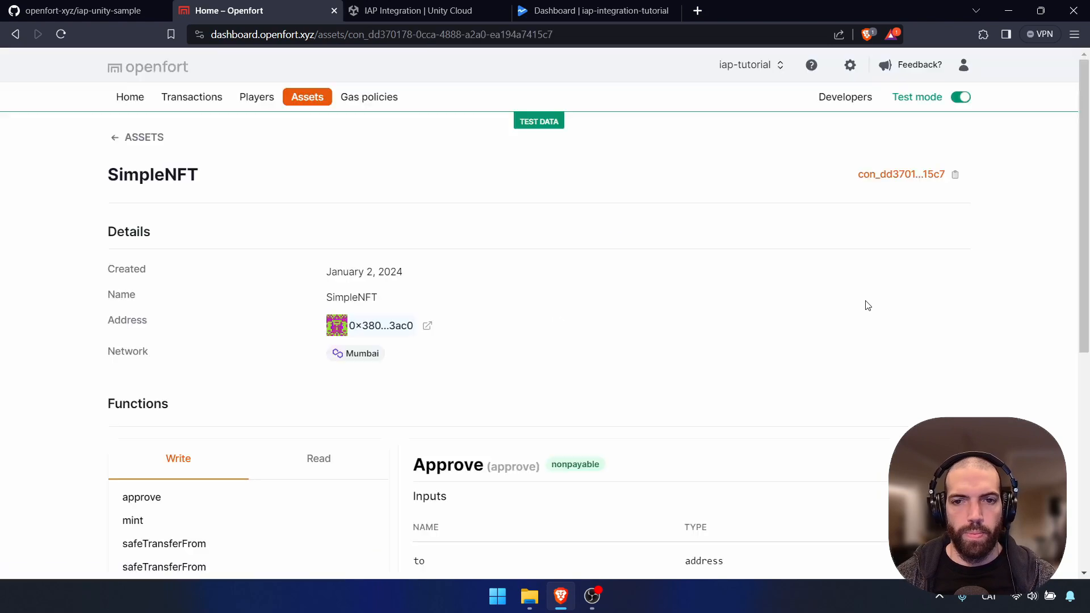
{"action": "left_click", "coordinate": [80, 9]}
{"action": "scroll", "coordinate": [237, 384], "scroll_direction": "down", "scroll_amount": 2}
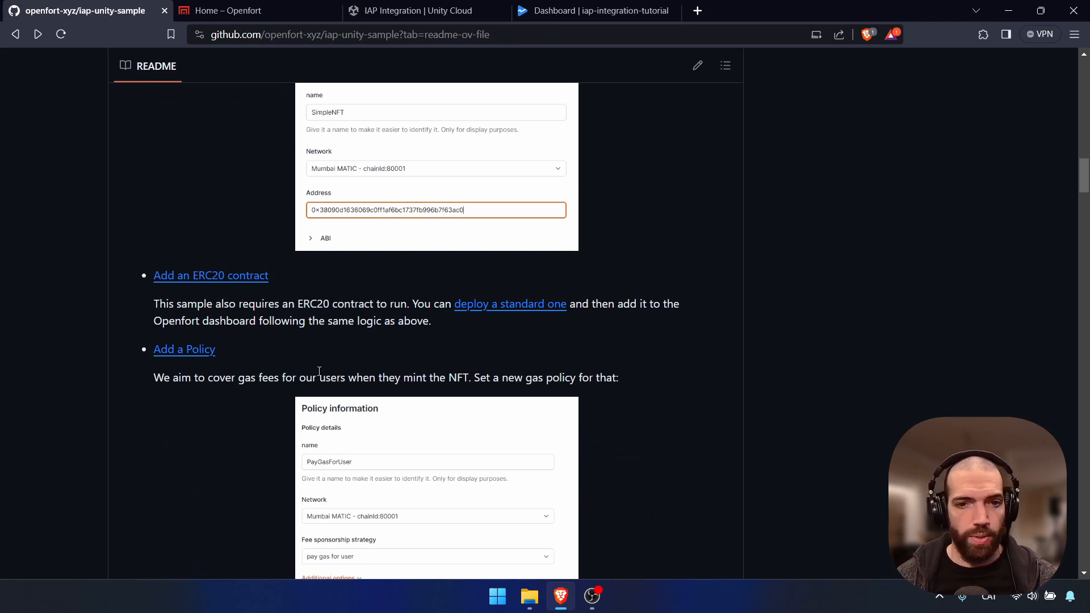
Open the README's 'deploy a standard one' ERC20 link as thirdweb's Token contract page in a new tab
{"action": "middle_click", "coordinate": [517, 305]}
{"action": "left_click", "coordinate": [248, 8]}
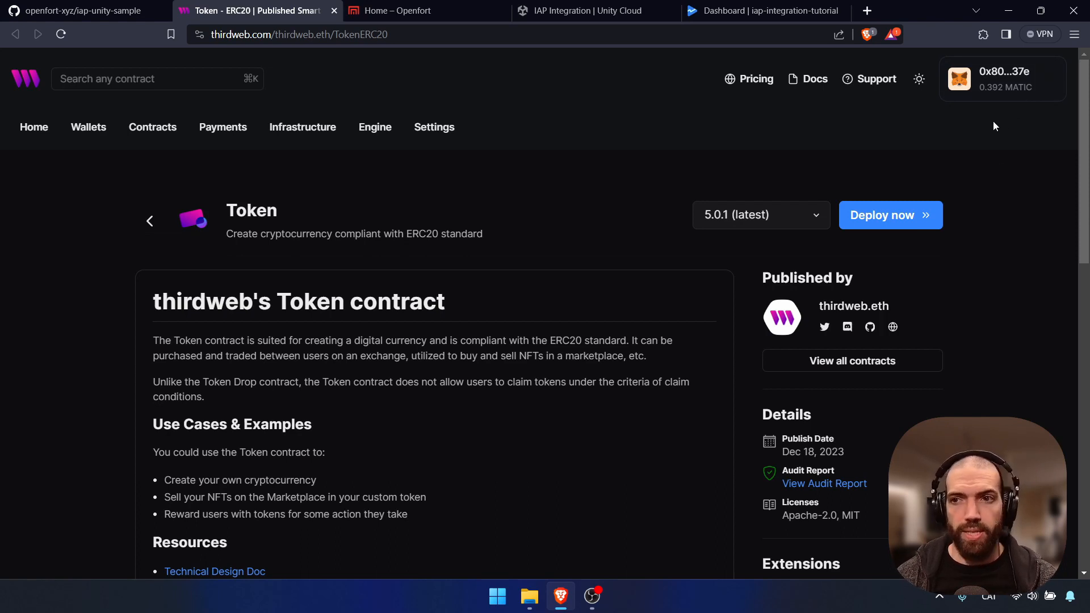
Start deploying the Token contract named IAP_Gold2 with the default trusted forwarders
{"action": "left_click", "coordinate": [908, 225]}
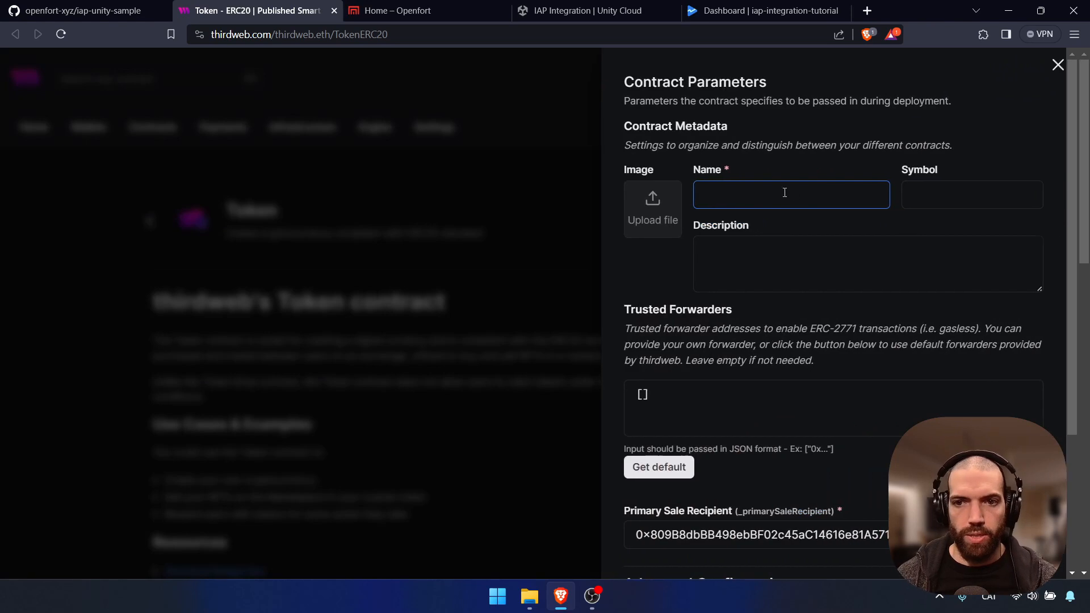
{"action": "left_click", "coordinate": [773, 191]}
{"action": "type", "text": "B"}
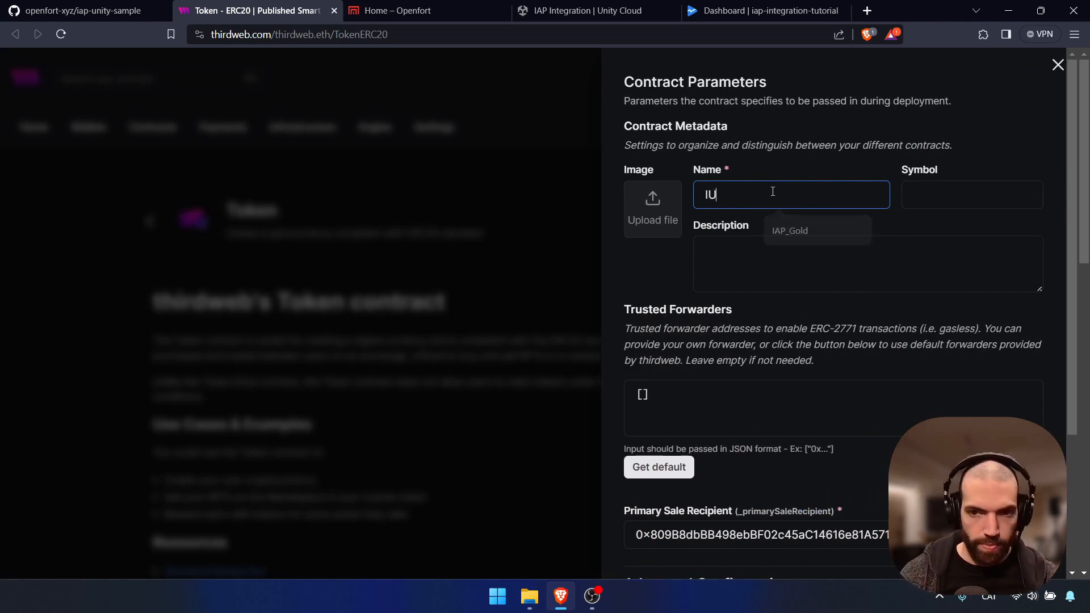
{"action": "key", "text": "BackSpace"}
{"action": "type", "text": "IA"}
{"action": "type", "text": "P_"}
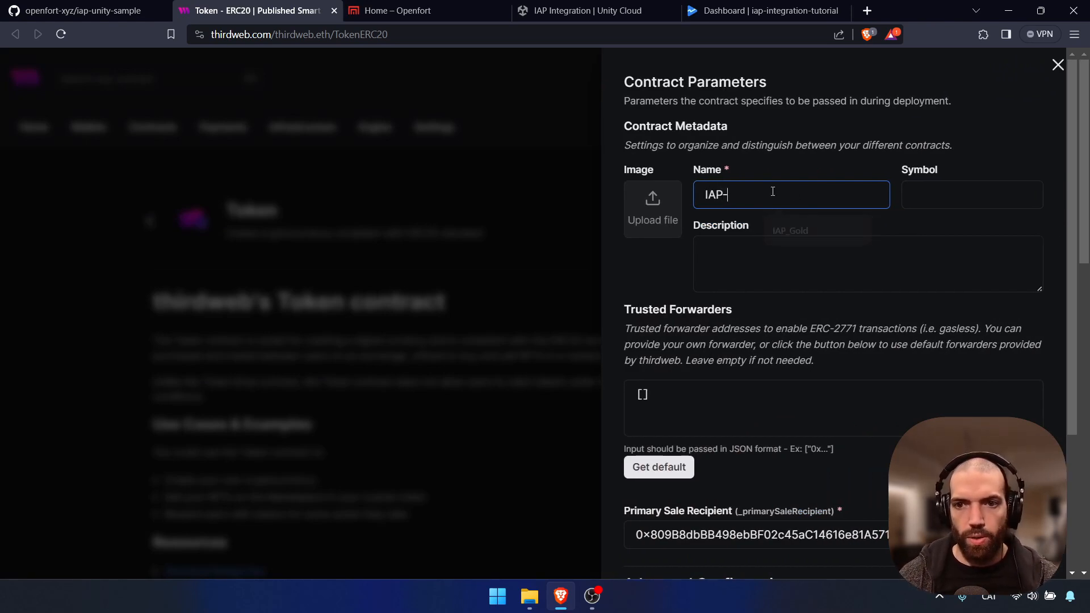
{"action": "type", "text": "Gikd"}
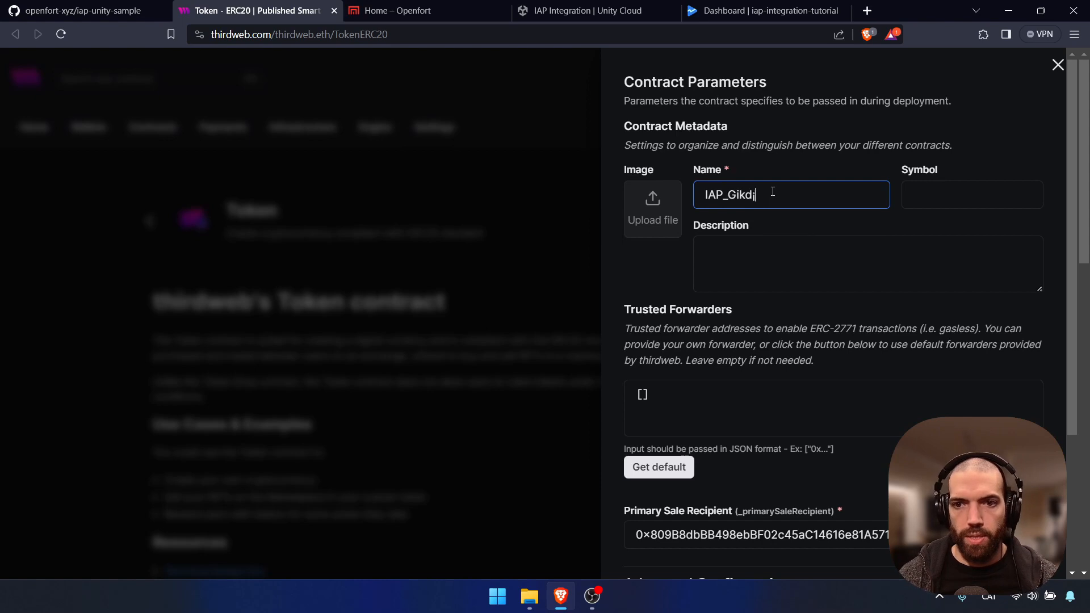
{"action": "key", "text": "BackSpace"}
{"action": "key", "text": "BackSpace"}
{"action": "key", "text": "BackSpace"}
{"action": "type", "text": "old2"}
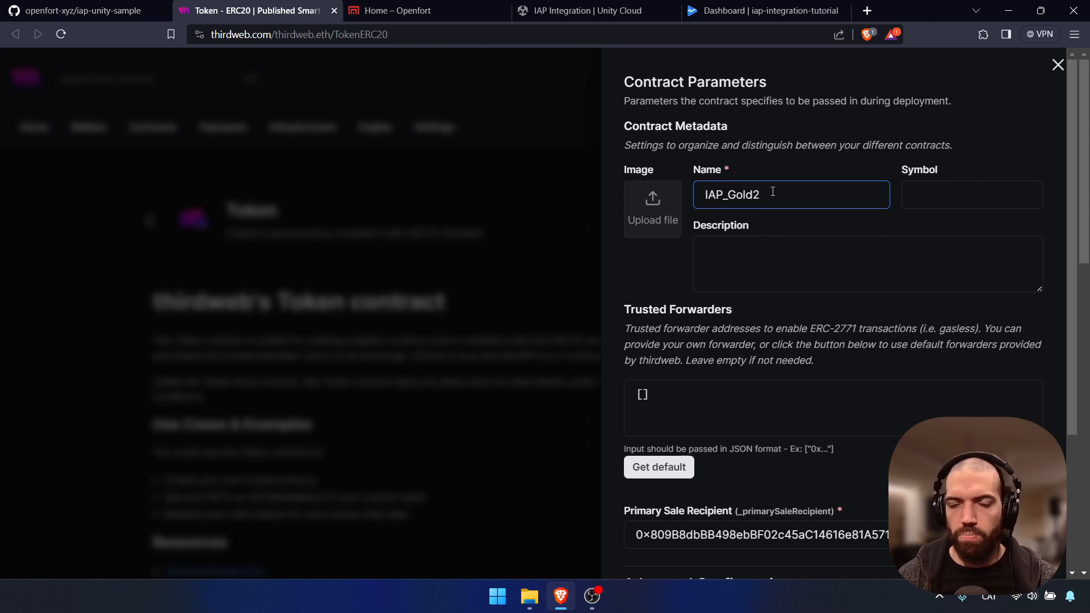
{"action": "scroll", "coordinate": [825, 237], "scroll_direction": "down", "scroll_amount": 1}
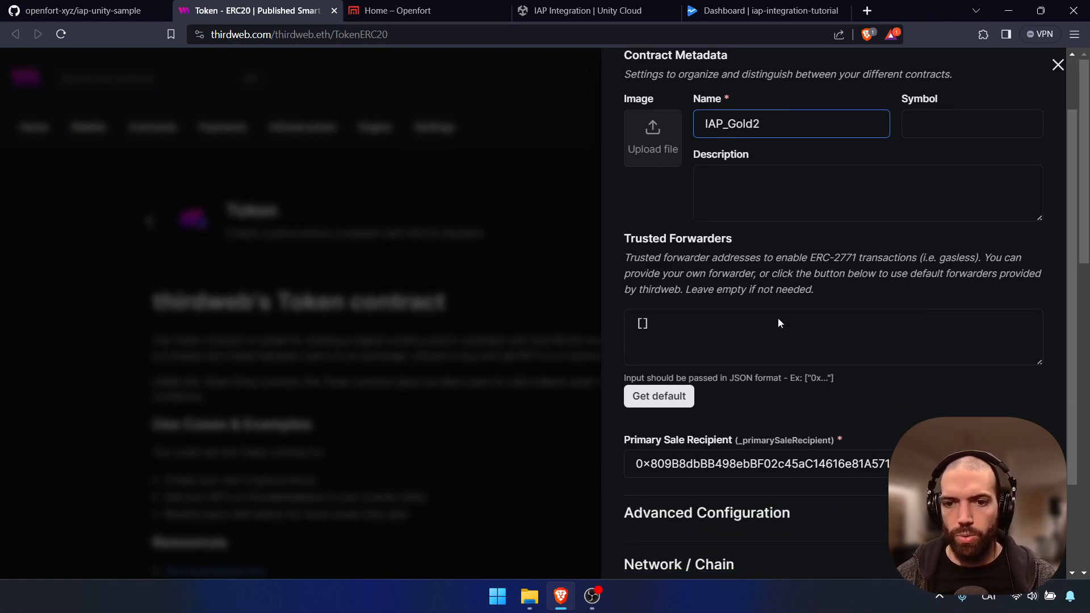
{"action": "left_click", "coordinate": [655, 400]}
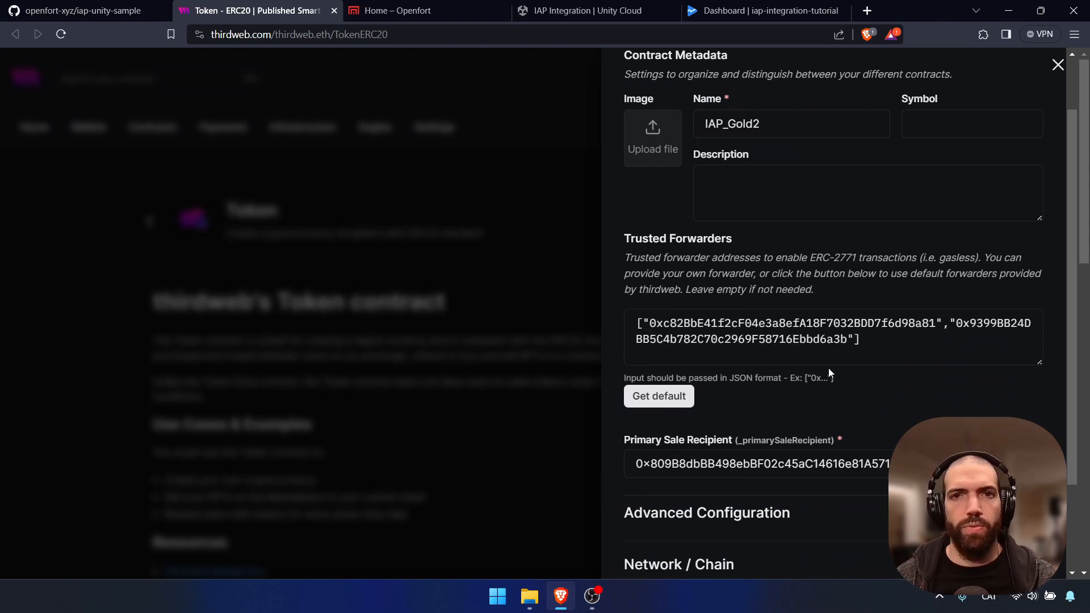
Deploy it on Mumbai, confirm the transaction and sign adding it to the dashboard in MetaMask
{"action": "scroll", "coordinate": [948, 342], "scroll_direction": "down", "scroll_amount": 2}
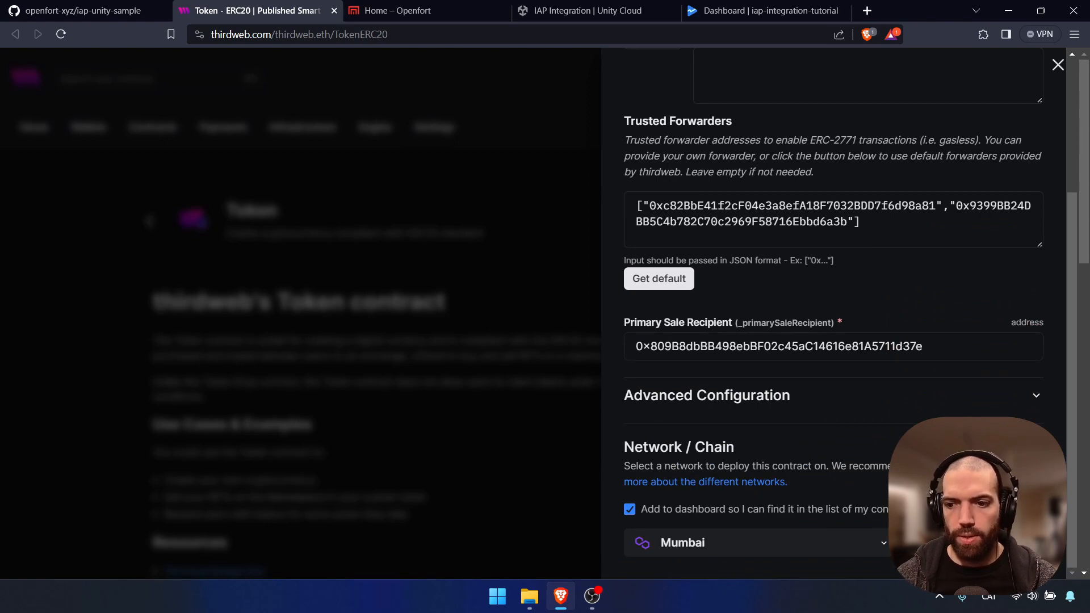
{"action": "left_click", "coordinate": [969, 543]}
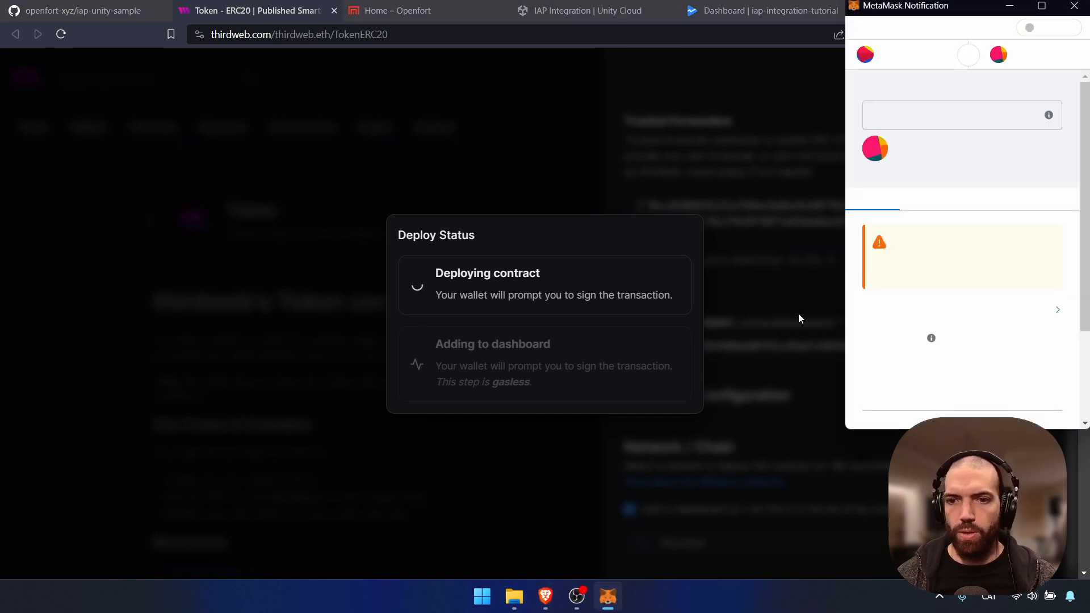
{"action": "scroll", "coordinate": [1021, 312], "scroll_direction": "down", "scroll_amount": 3}
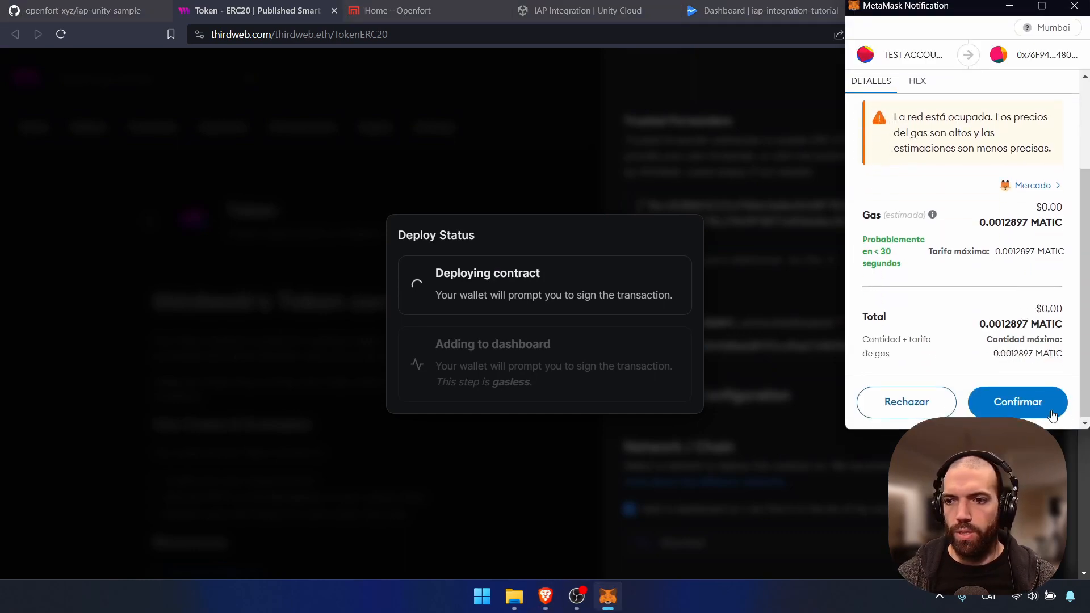
{"action": "left_click", "coordinate": [1051, 412]}
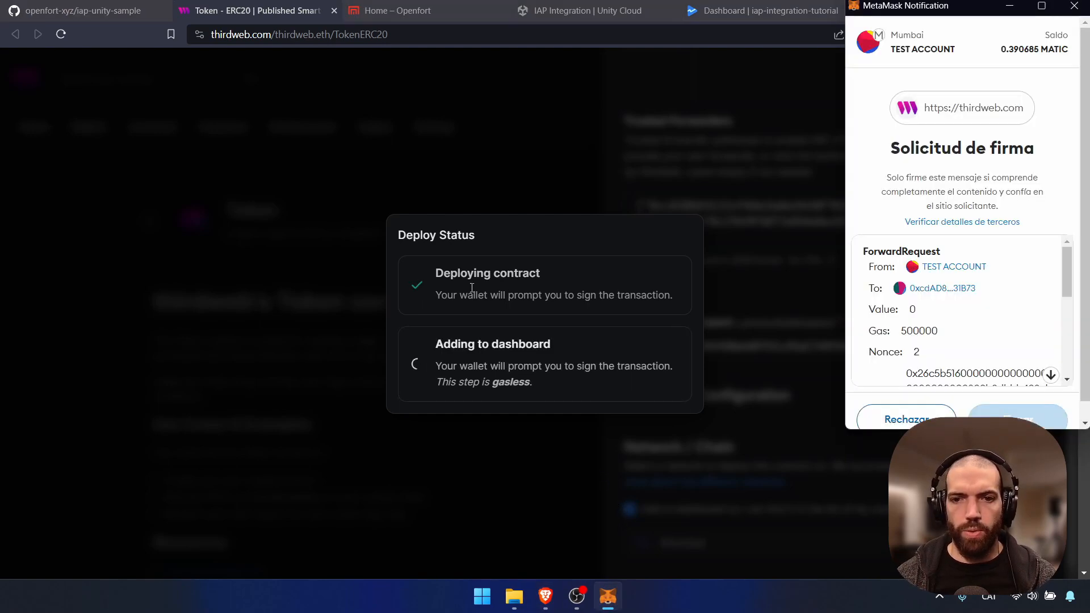
{"action": "scroll", "coordinate": [1011, 245], "scroll_direction": "down", "scroll_amount": 5}
{"action": "scroll", "coordinate": [1010, 246], "scroll_direction": "down", "scroll_amount": 5}
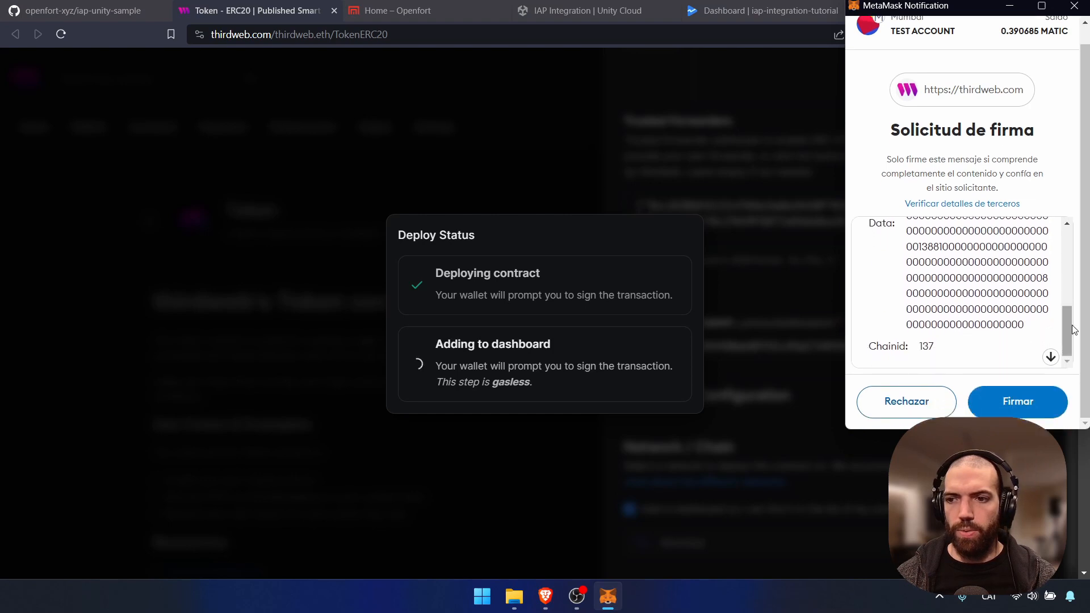
{"action": "left_click", "coordinate": [1028, 402]}
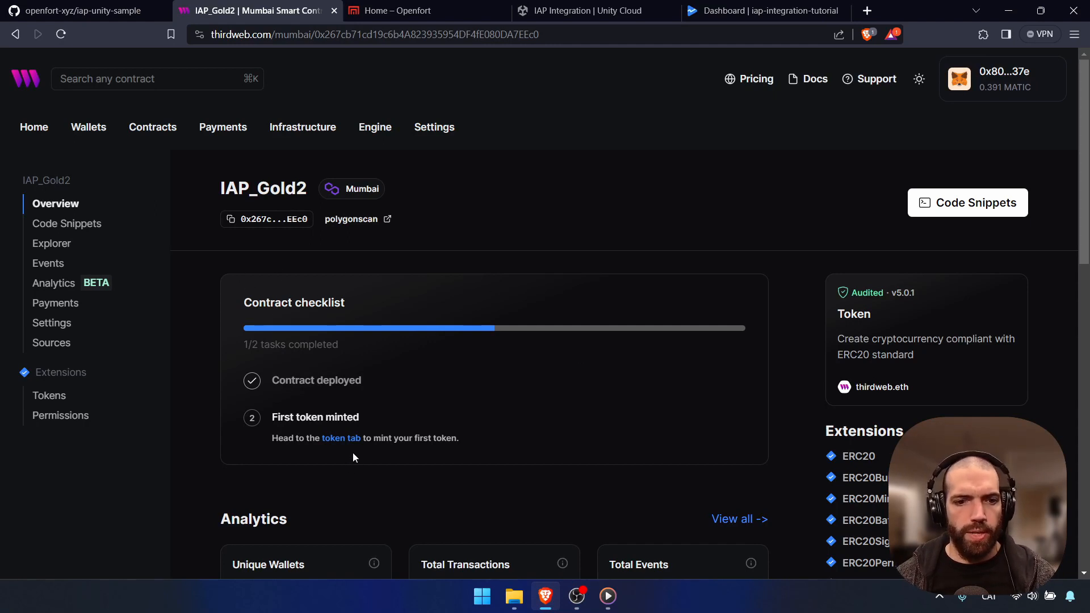
Mint 10000 additional IAP_Gold2 tokens and confirm the mint transaction in MetaMask
{"action": "left_click", "coordinate": [341, 439]}
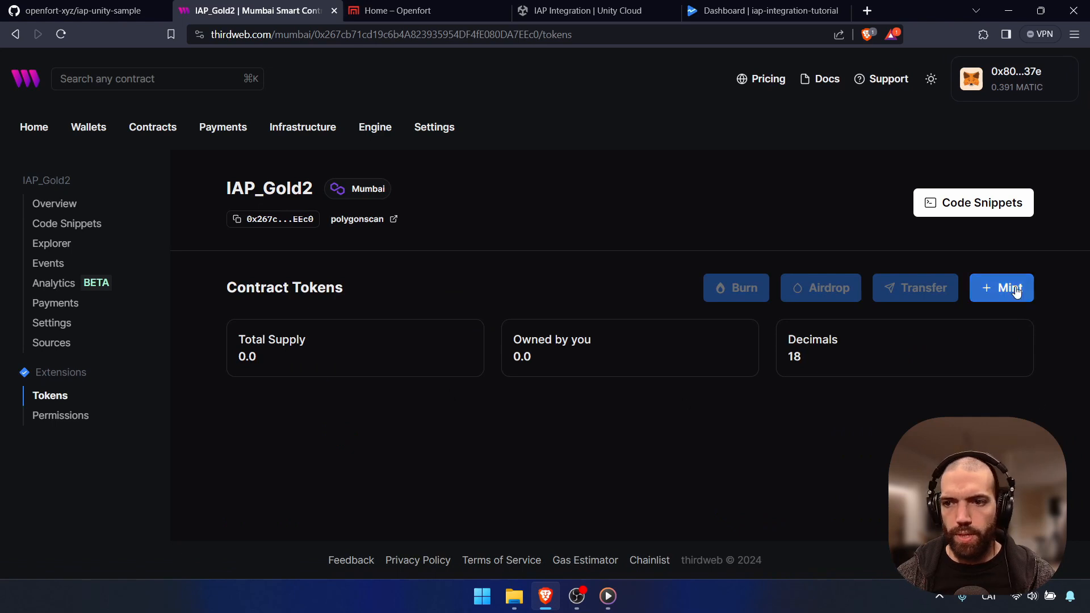
{"action": "left_click", "coordinate": [1015, 291]}
{"action": "left_click", "coordinate": [706, 147]}
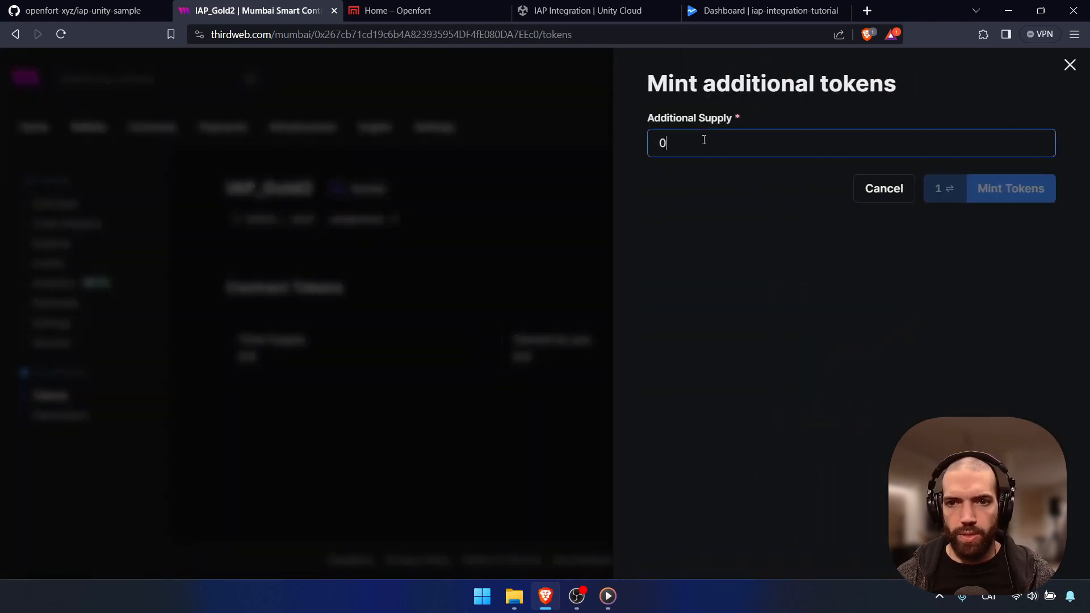
{"action": "key", "text": "BackSpace"}
{"action": "type", "text": "10000"}
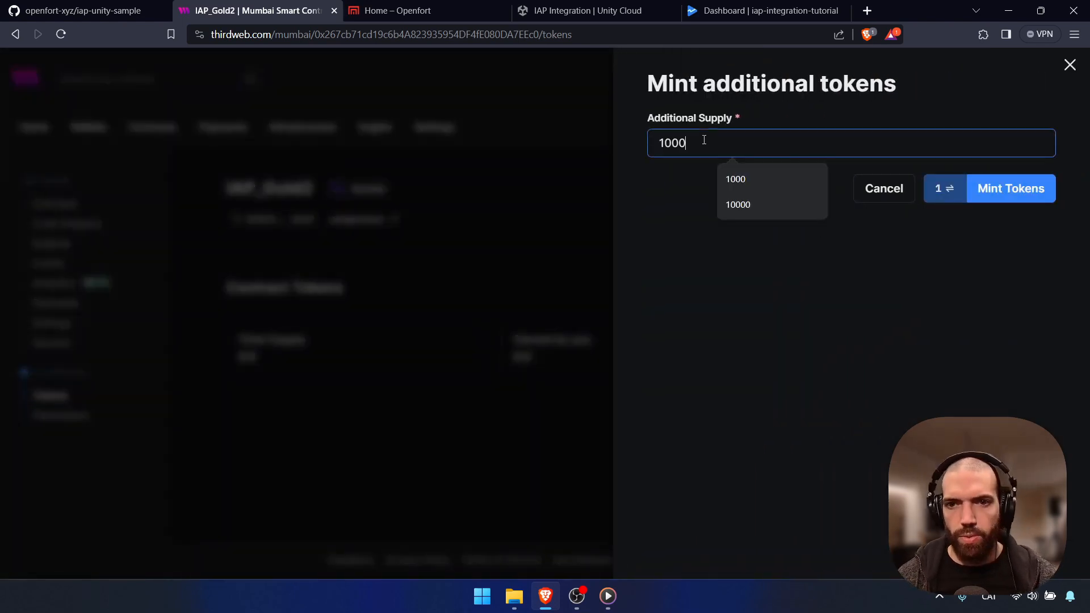
{"action": "left_click", "coordinate": [1039, 182]}
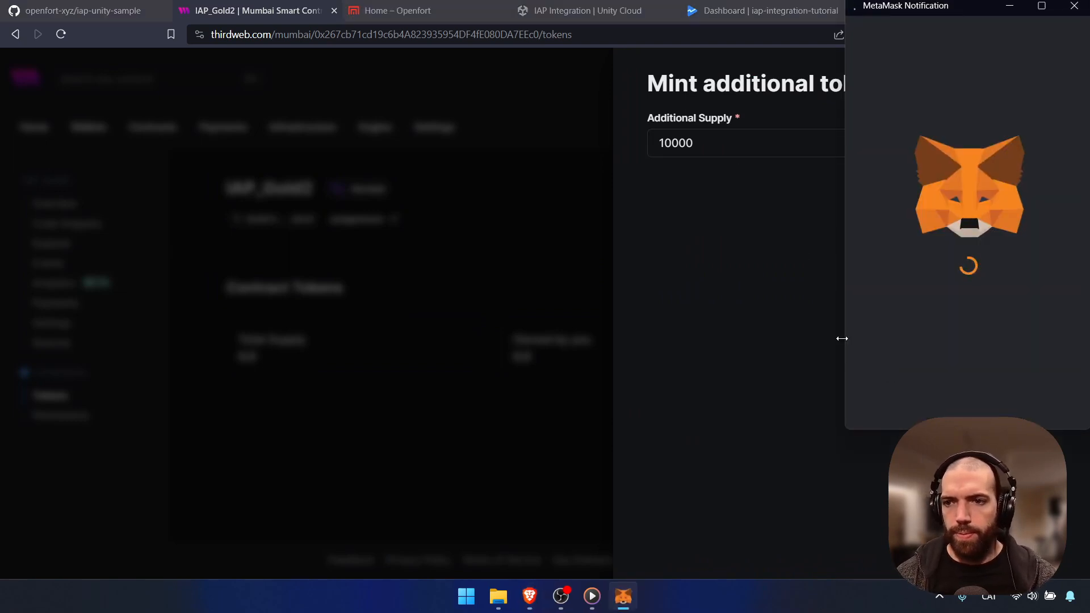
{"action": "scroll", "coordinate": [997, 308], "scroll_direction": "down", "scroll_amount": 1}
{"action": "scroll", "coordinate": [997, 309], "scroll_direction": "down", "scroll_amount": 1}
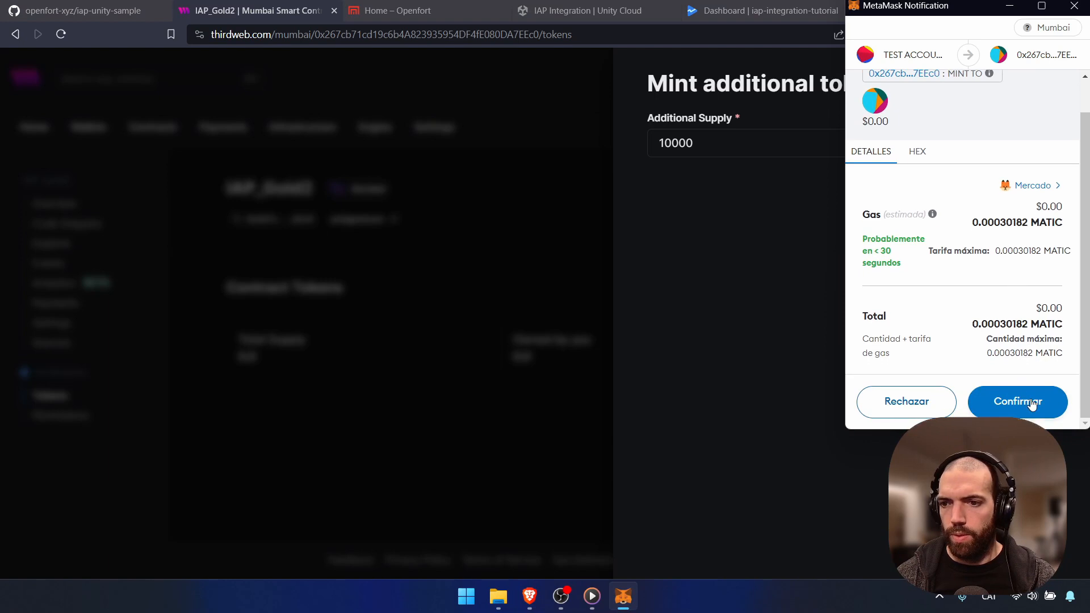
{"action": "left_click", "coordinate": [1028, 401]}
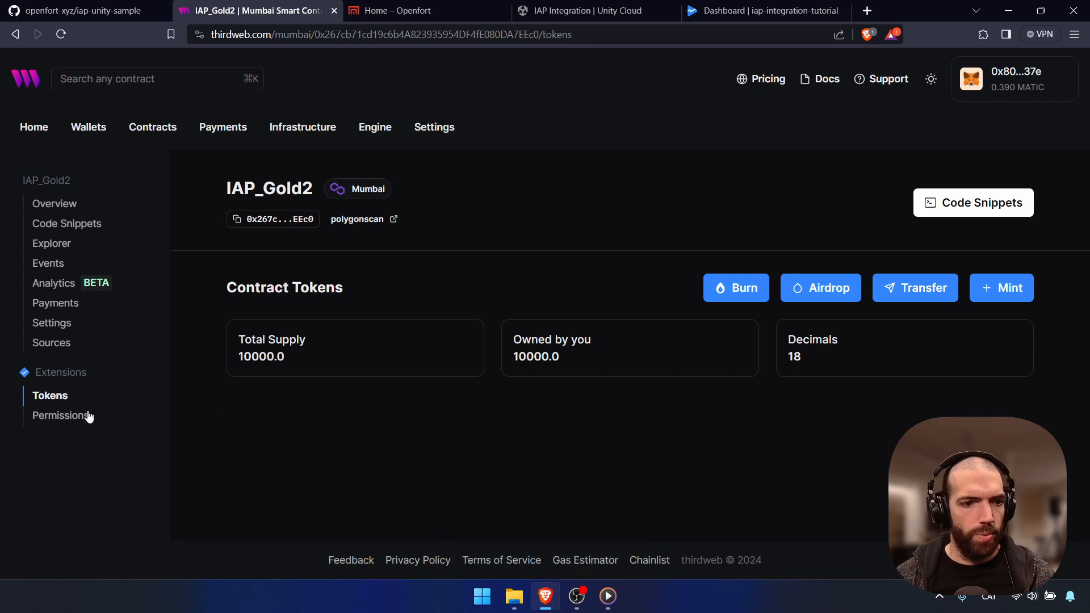
Expand the ABI under IAP_Gold2's Sources in thirdweb, then go back to Openfort's contracts list
{"action": "left_click", "coordinate": [48, 342]}
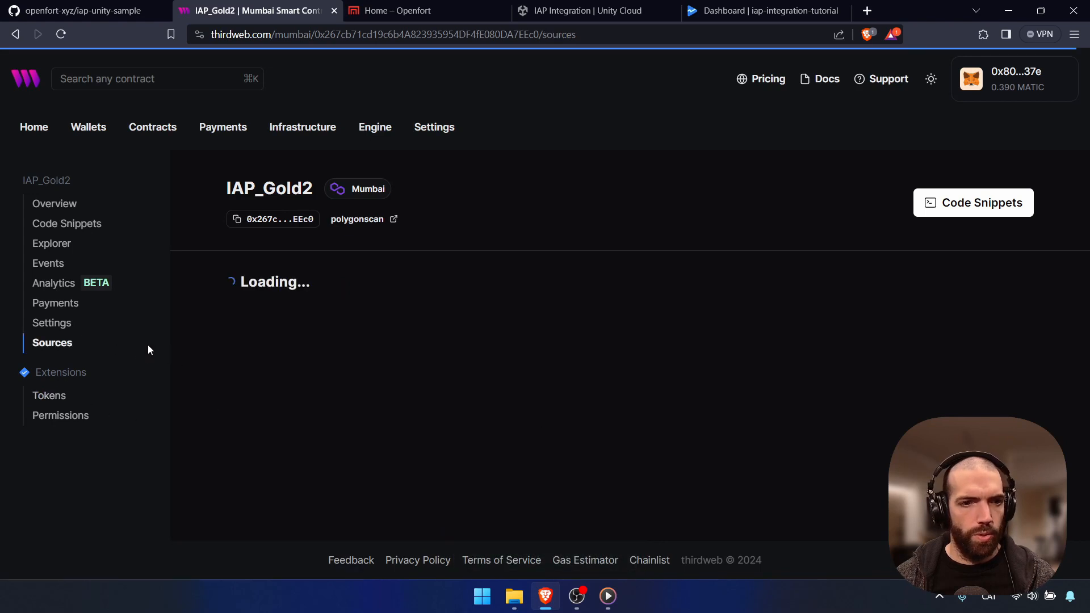
{"action": "scroll", "coordinate": [742, 270], "scroll_direction": "down", "scroll_amount": 15}
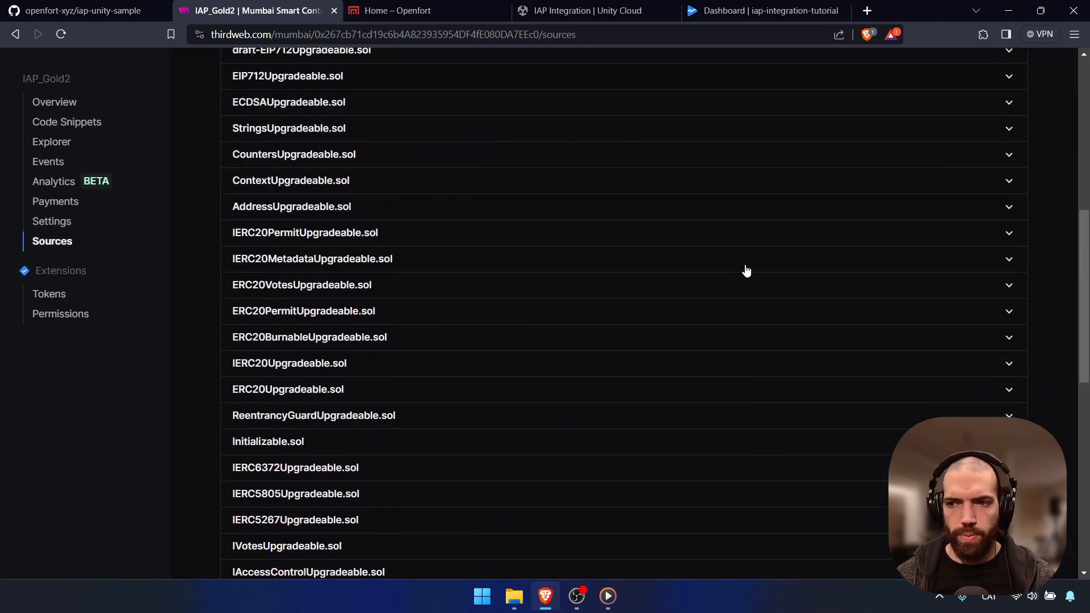
{"action": "scroll", "coordinate": [832, 326], "scroll_direction": "down", "scroll_amount": 3}
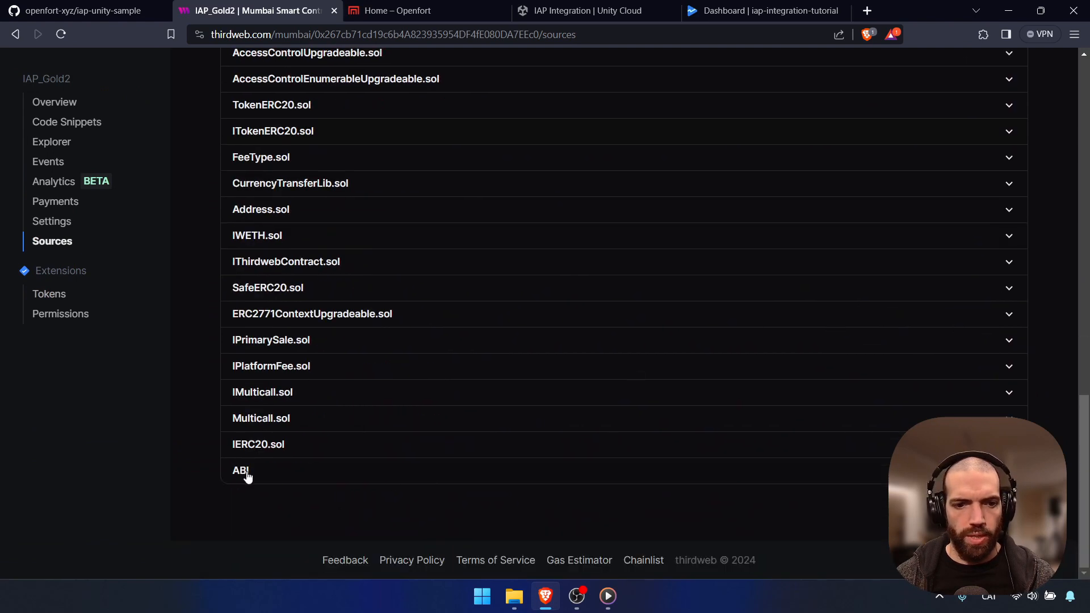
{"action": "left_click", "coordinate": [247, 476]}
{"action": "scroll", "coordinate": [481, 457], "scroll_direction": "down", "scroll_amount": 3}
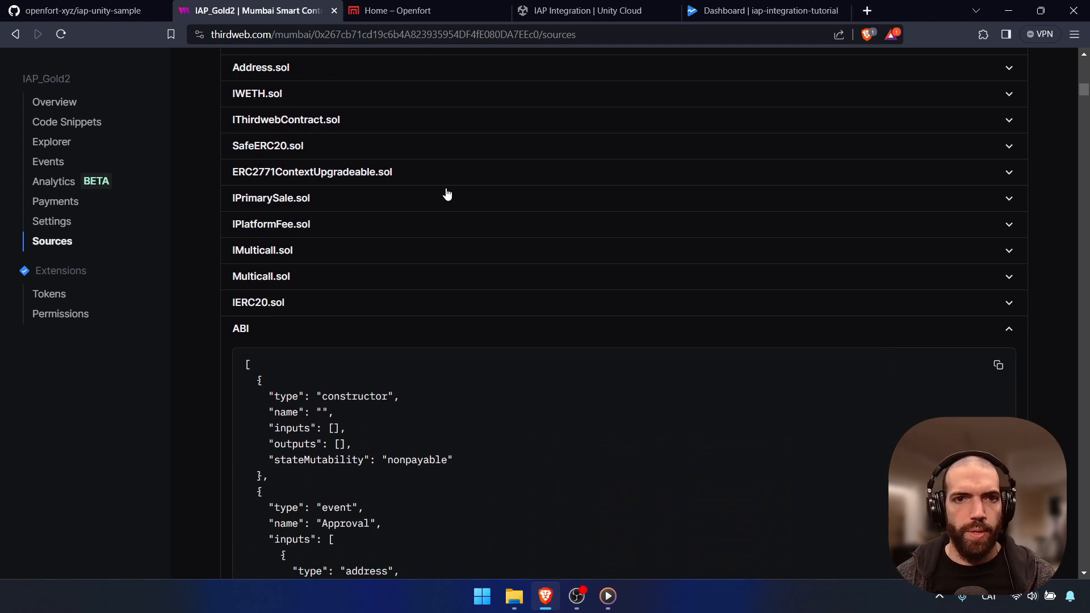
{"action": "left_click", "coordinate": [431, 12]}
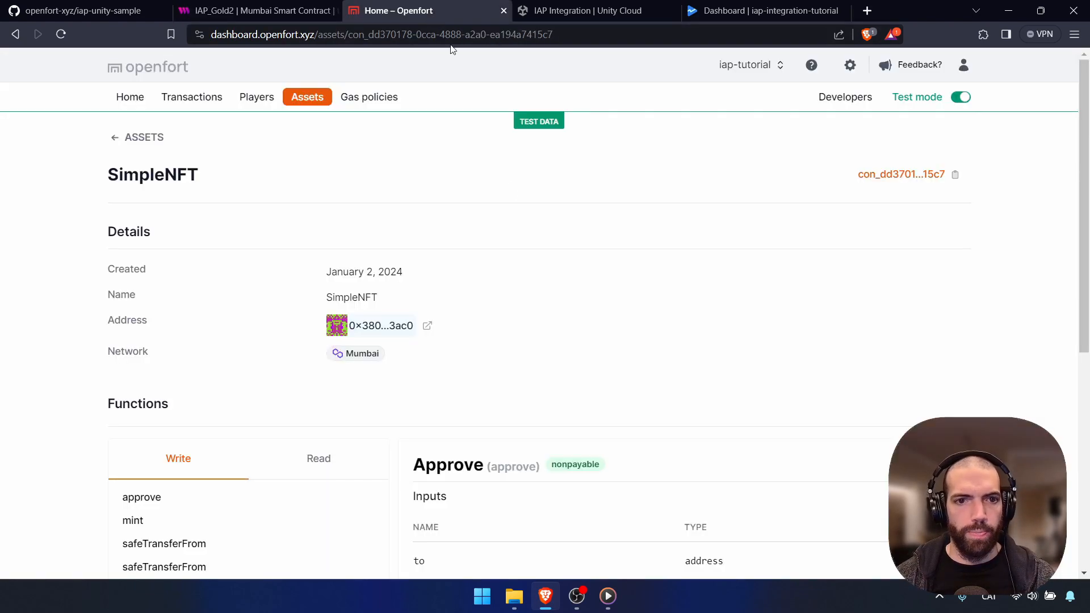
{"action": "left_click", "coordinate": [305, 99]}
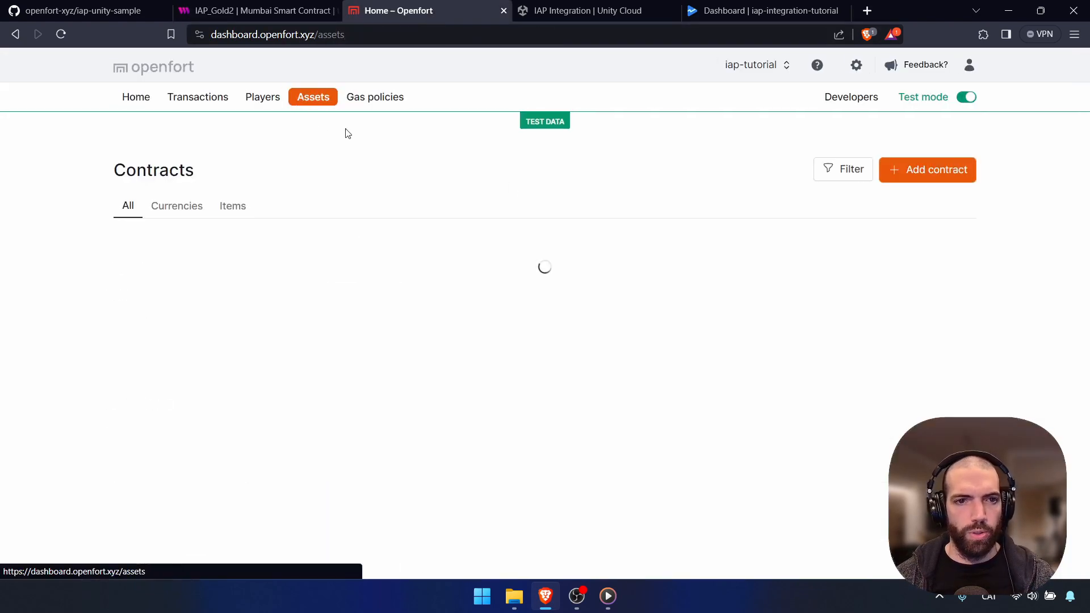
Start a new Openfort contract named IAP_Gold on the Mumbai network
{"action": "left_click", "coordinate": [940, 176]}
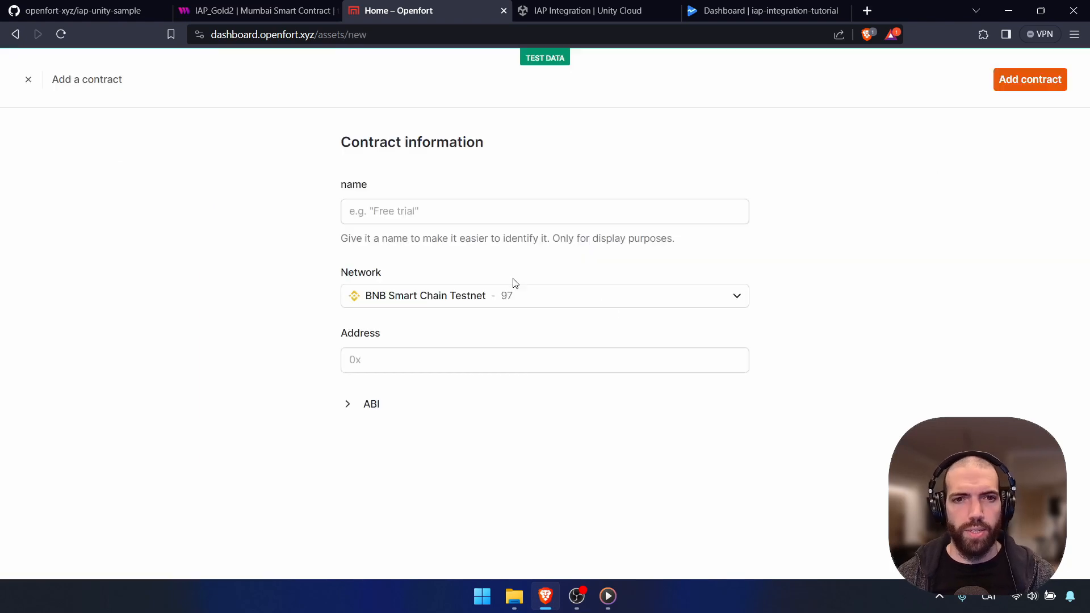
{"action": "left_click", "coordinate": [424, 213]}
{"action": "type", "text": "O"}
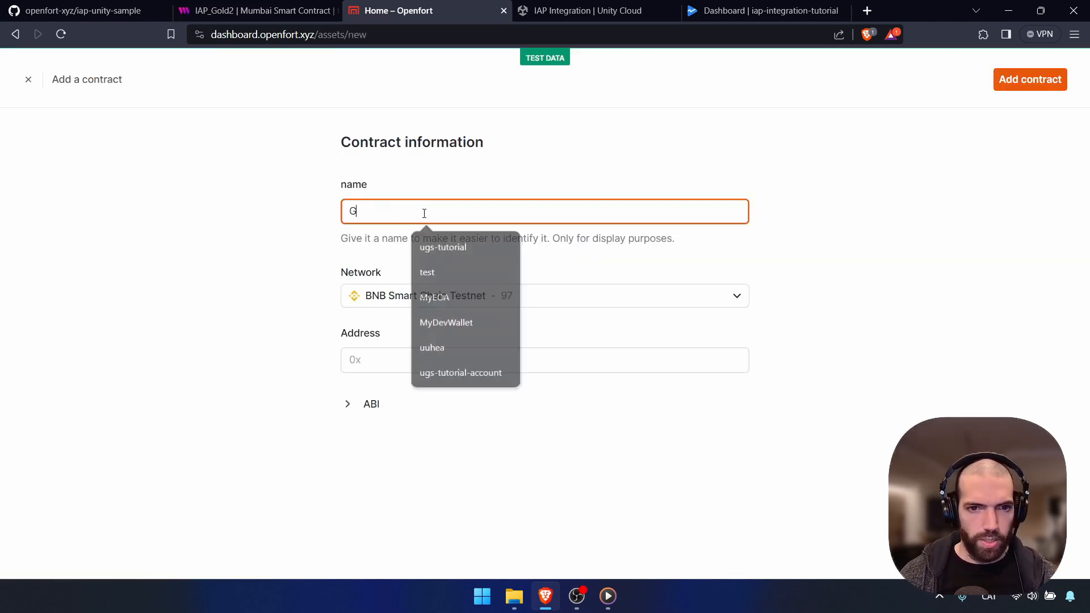
{"action": "key", "text": "BackSpace"}
{"action": "type", "text": "IAP_G"}
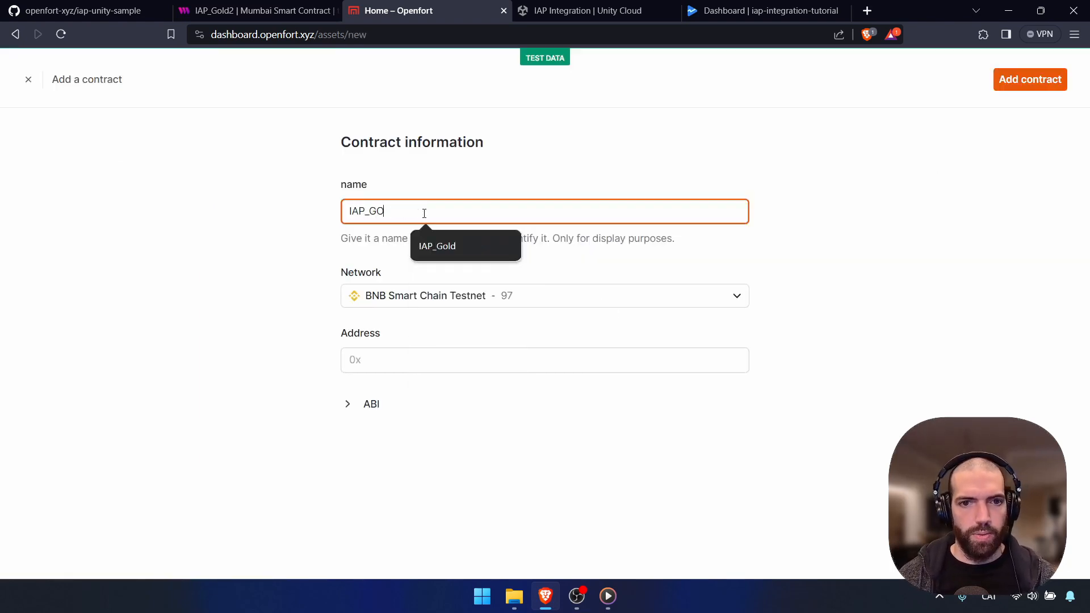
{"action": "type", "text": "old"}
{"action": "left_click", "coordinate": [452, 225]}
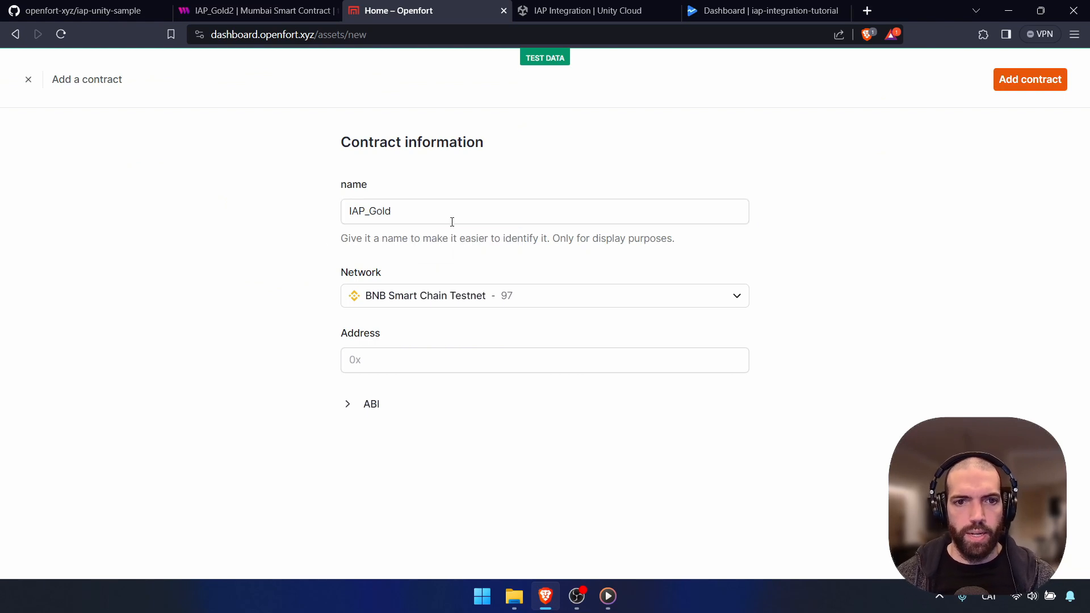
{"action": "left_click", "coordinate": [548, 295]}
{"action": "left_click", "coordinate": [448, 451]}
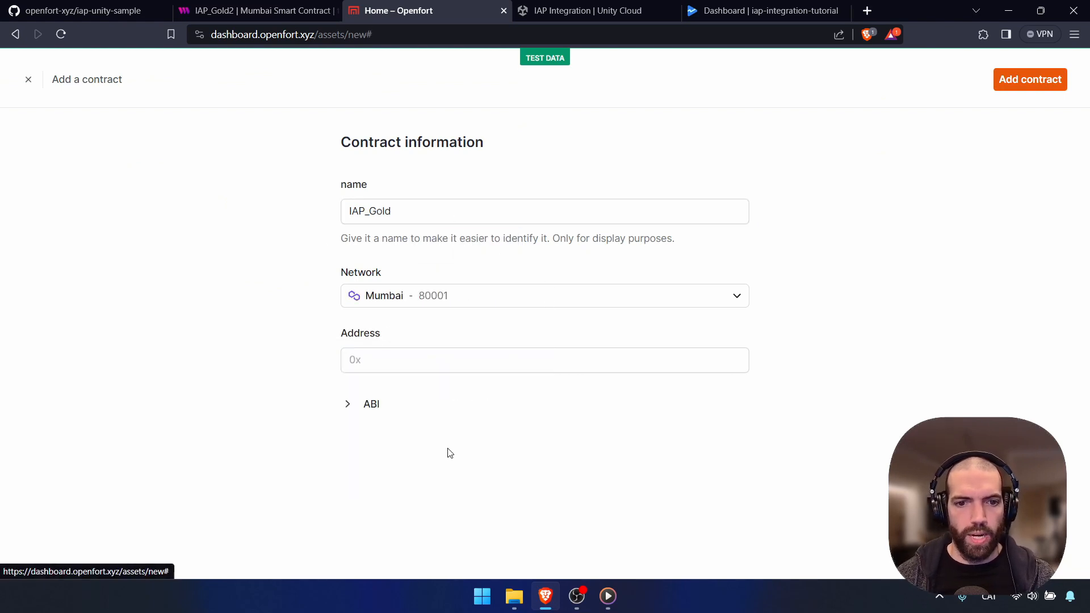
Copy the contract's ABI JSON from thirdweb and paste it into the form's ABI field
{"action": "left_click", "coordinate": [255, 10]}
{"action": "scroll", "coordinate": [661, 357], "scroll_direction": "up", "scroll_amount": 7}
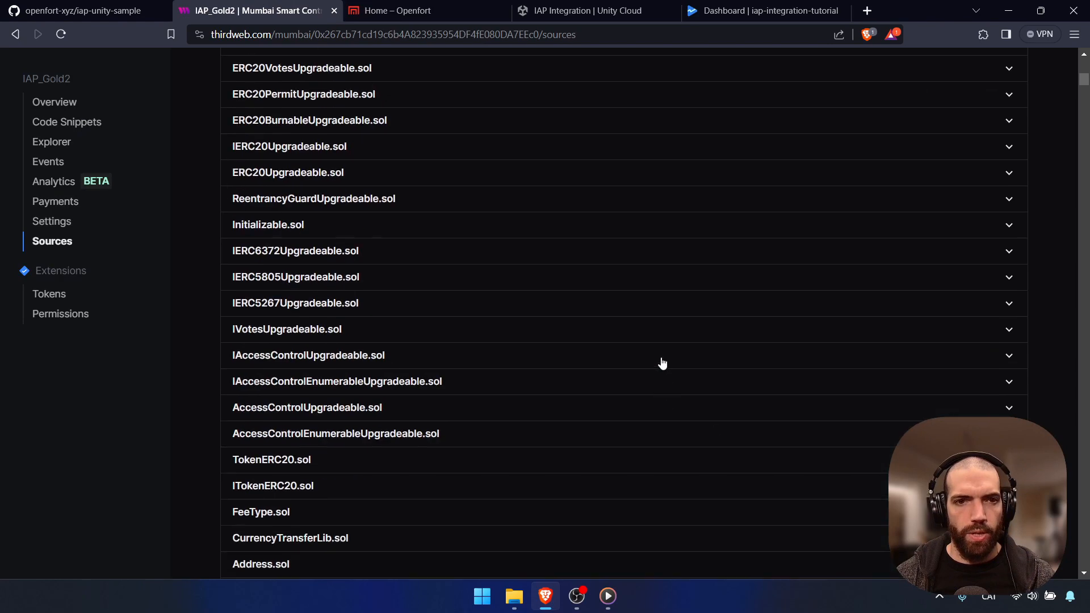
{"action": "scroll", "coordinate": [661, 363], "scroll_direction": "up", "scroll_amount": 7}
{"action": "scroll", "coordinate": [662, 357], "scroll_direction": "down", "scroll_amount": 14}
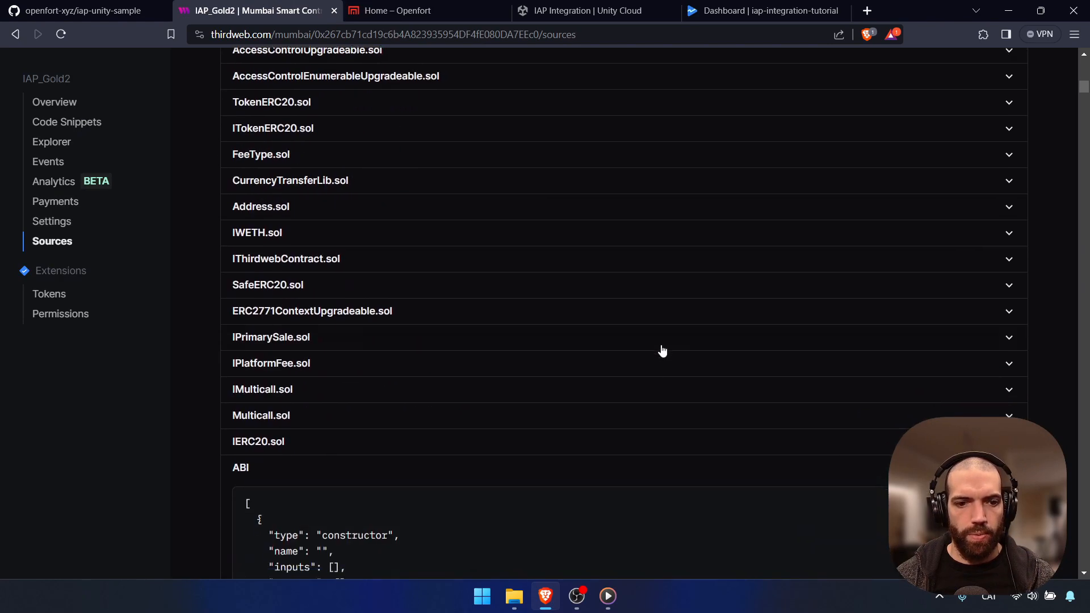
{"action": "scroll", "coordinate": [662, 350], "scroll_direction": "down", "scroll_amount": 6}
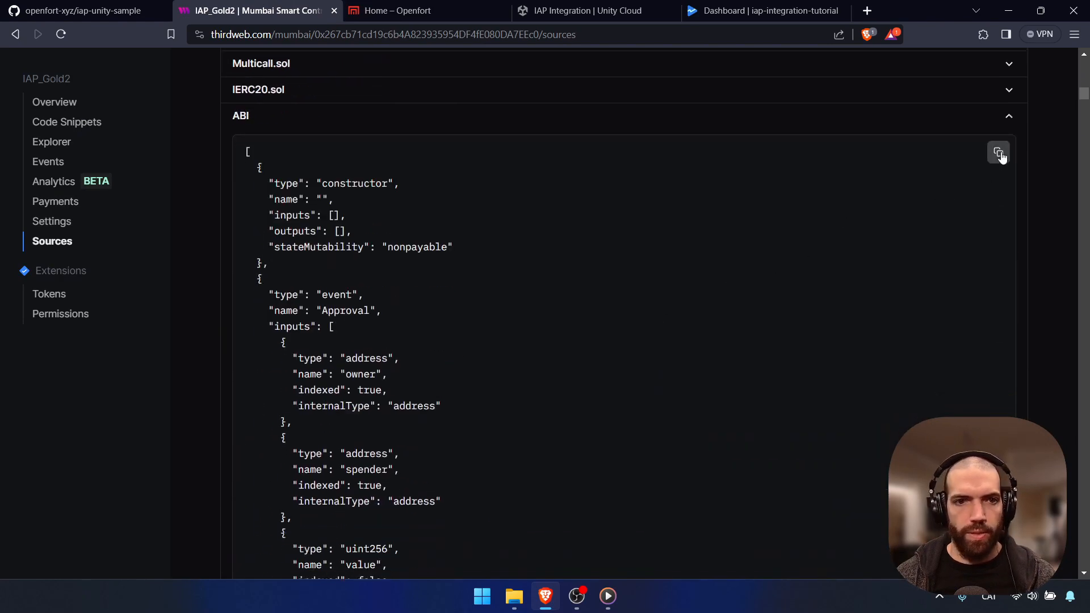
{"action": "left_click", "coordinate": [1000, 157]}
{"action": "left_click", "coordinate": [425, 10]}
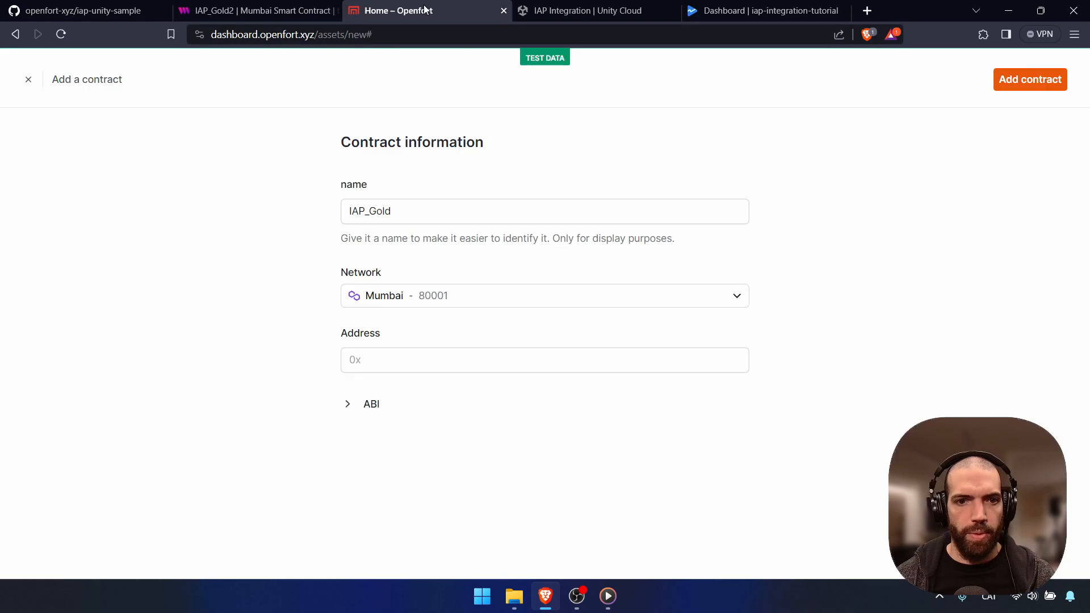
{"action": "left_click", "coordinate": [350, 404]}
{"action": "left_click", "coordinate": [402, 513]}
{"action": "key", "text": "ctrl+v"}
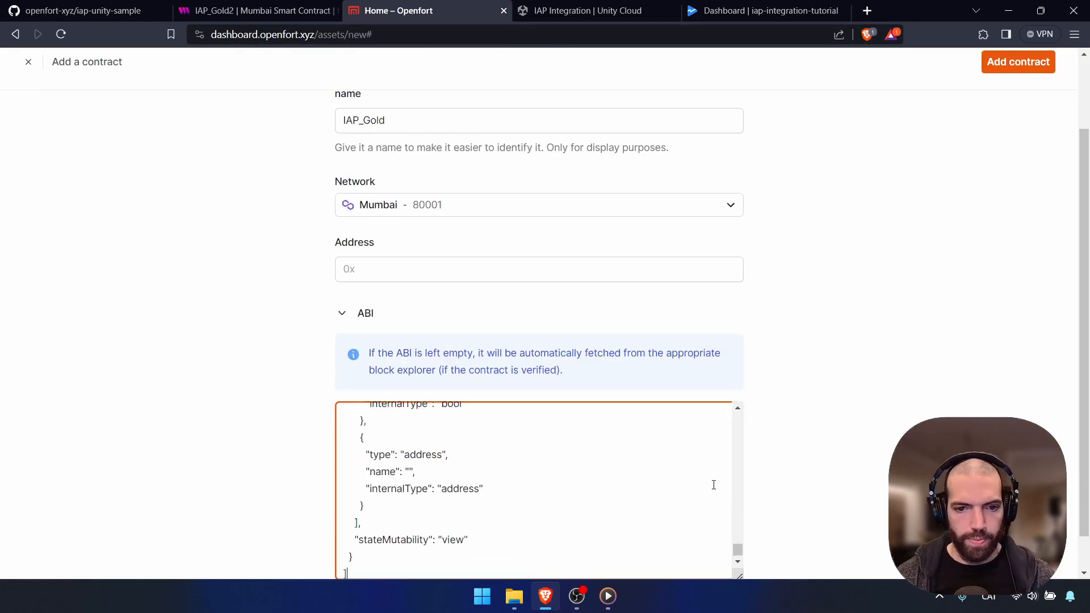
{"action": "scroll", "coordinate": [757, 472], "scroll_direction": "up", "scroll_amount": 3}
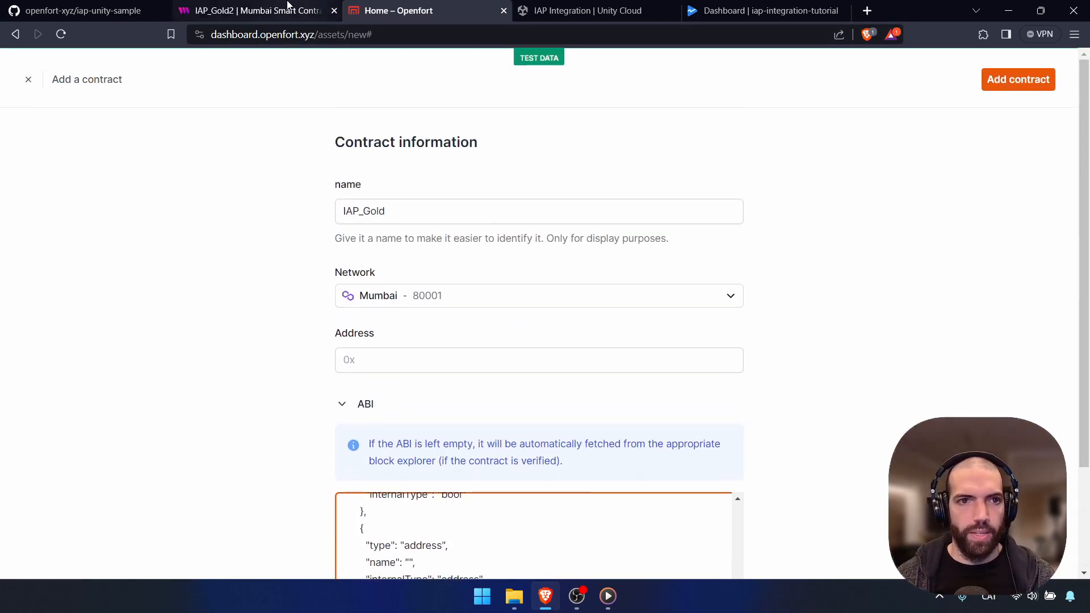
Paste the thirdweb contract address into the form and save the IAP_Gold contract
{"action": "left_click", "coordinate": [261, 11]}
{"action": "scroll", "coordinate": [114, 204], "scroll_direction": "up", "scroll_amount": 5}
{"action": "left_click", "coordinate": [53, 102]}
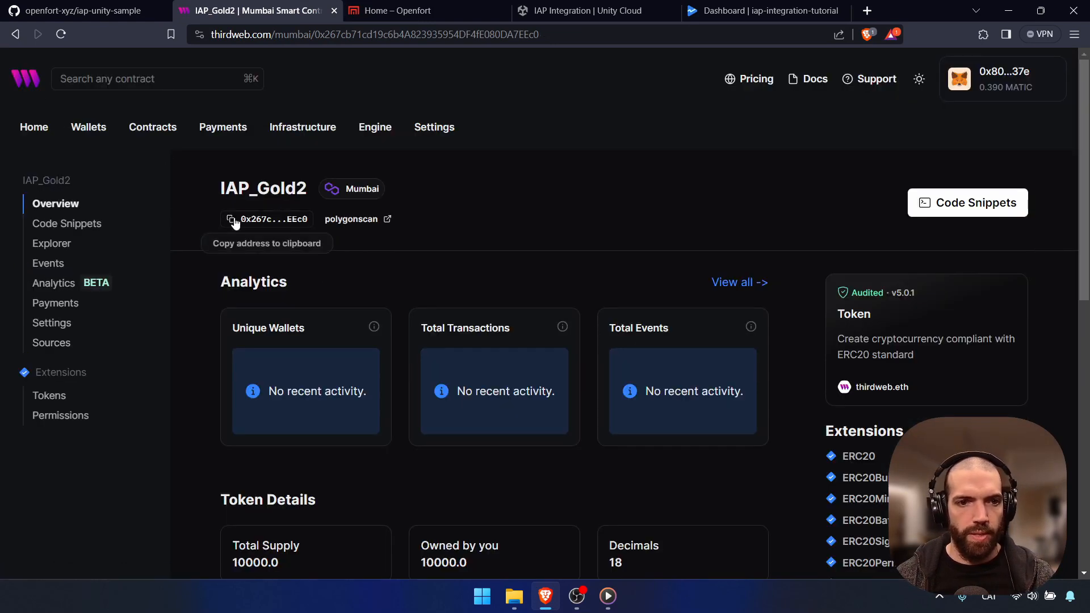
{"action": "left_click", "coordinate": [231, 219]}
{"action": "left_click", "coordinate": [397, 11]}
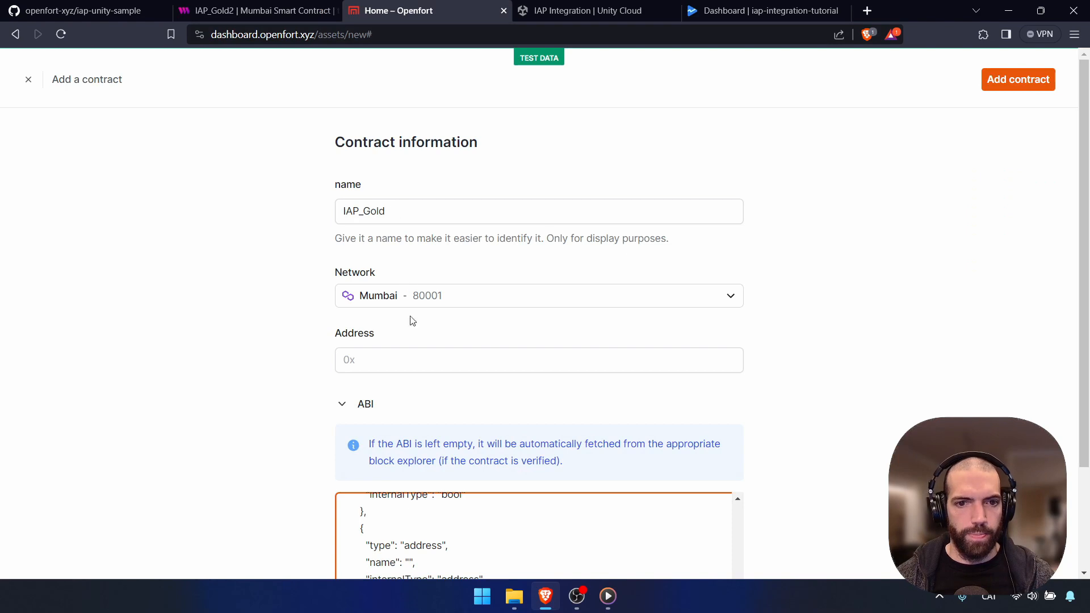
{"action": "left_click", "coordinate": [404, 359]}
{"action": "key", "text": "ctrl+v"}
{"action": "left_click", "coordinate": [894, 330]}
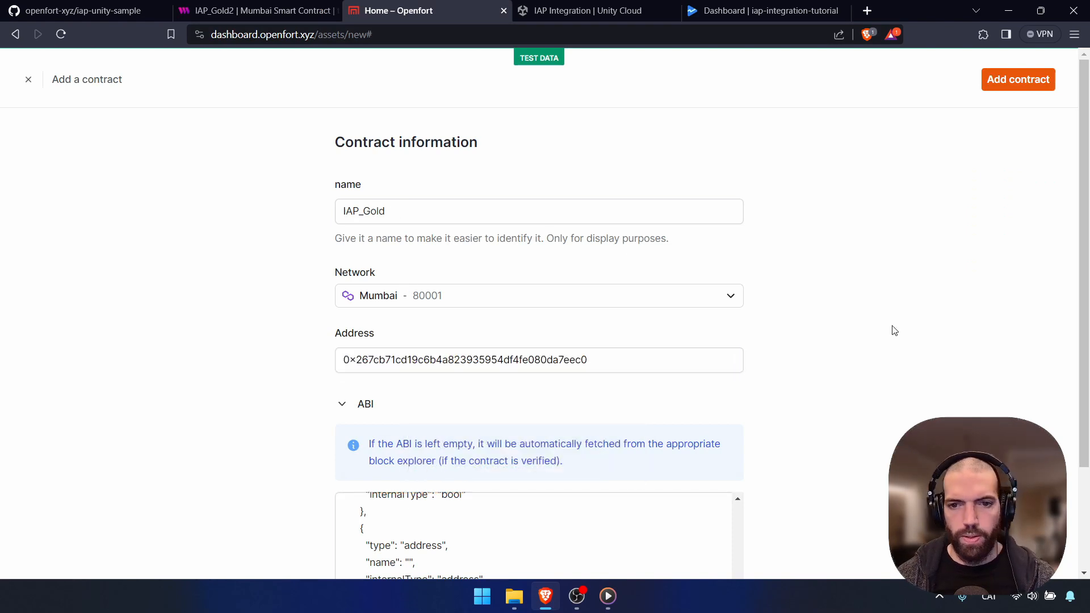
{"action": "left_click", "coordinate": [1031, 76]}
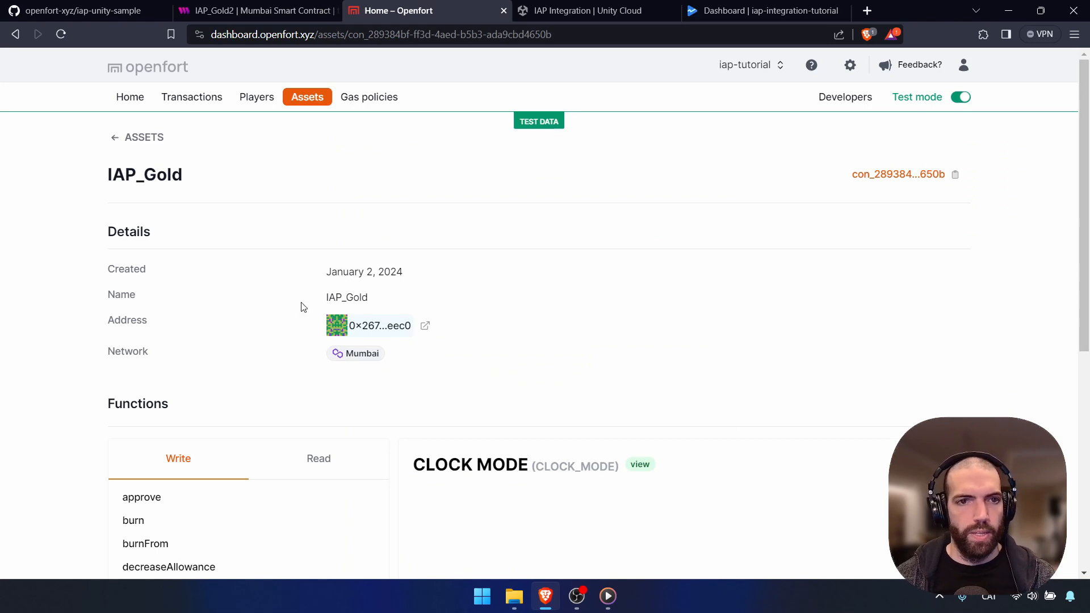
{"action": "left_click", "coordinate": [299, 105]}
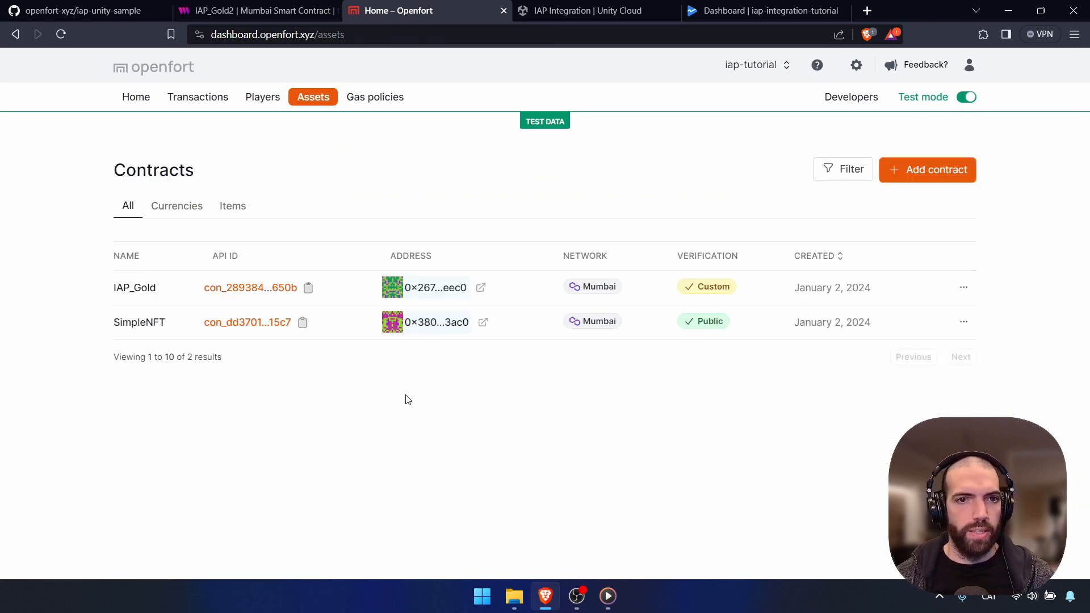
Create a new gas policy named FullGasSponsor on the Mumbai network
{"action": "left_click", "coordinate": [387, 103]}
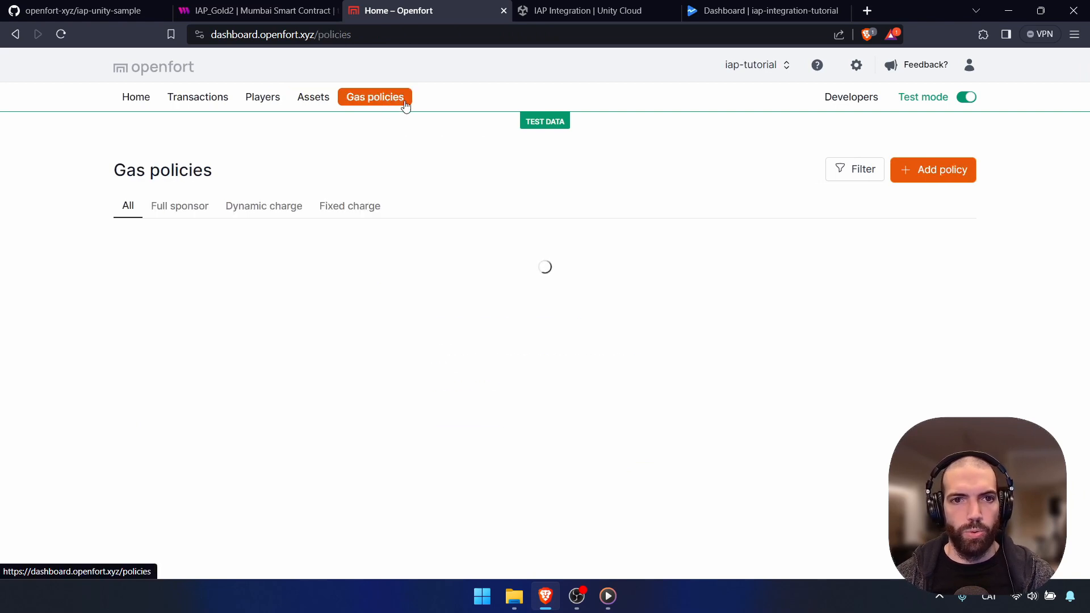
{"action": "left_click", "coordinate": [922, 181]}
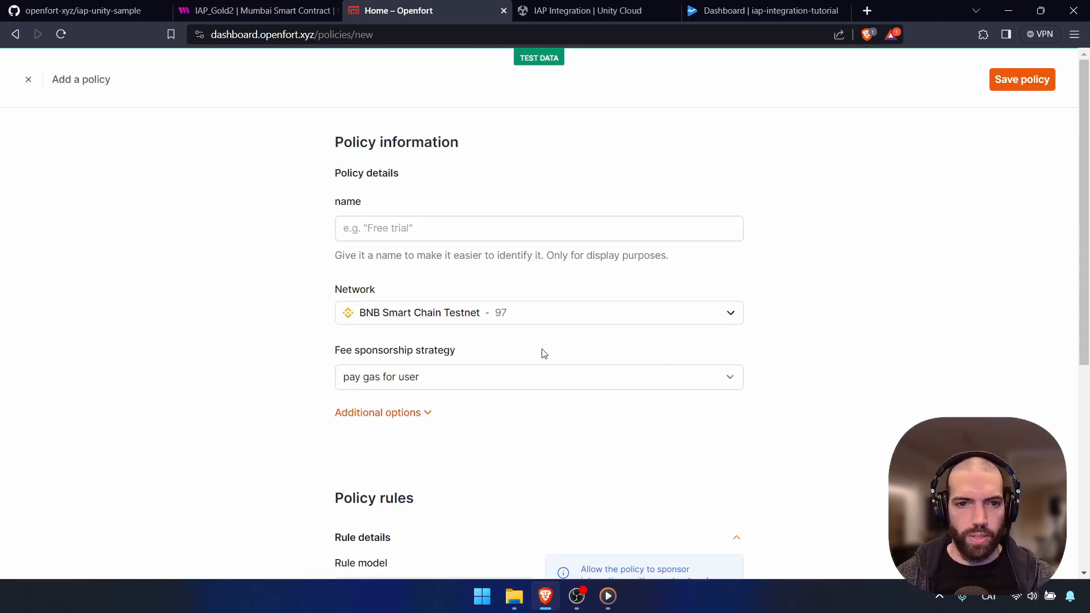
{"action": "left_click", "coordinate": [431, 230]}
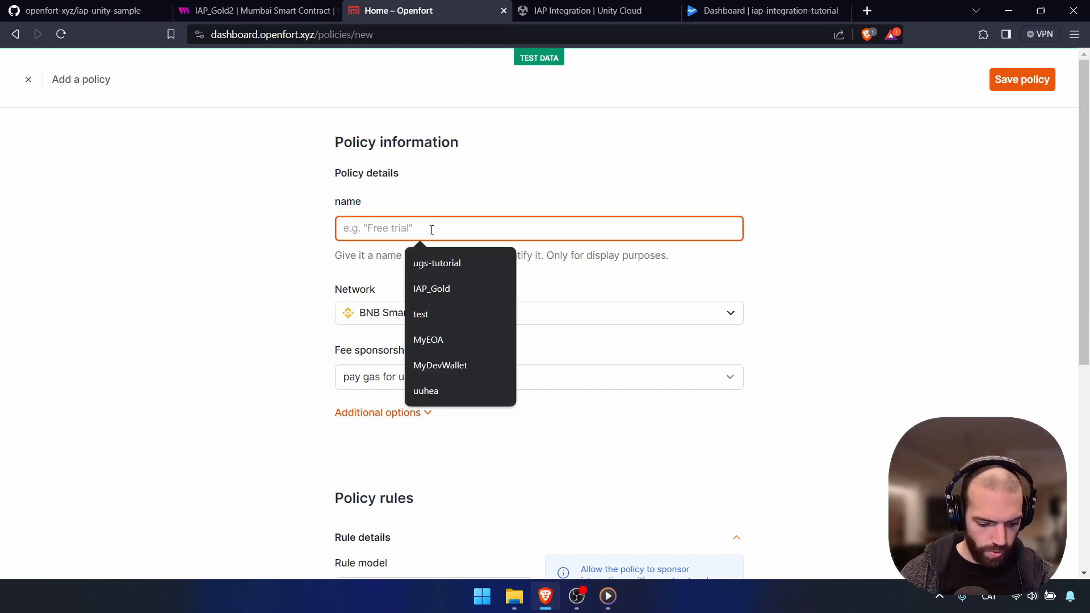
{"action": "type", "text": "FullSponsor"}
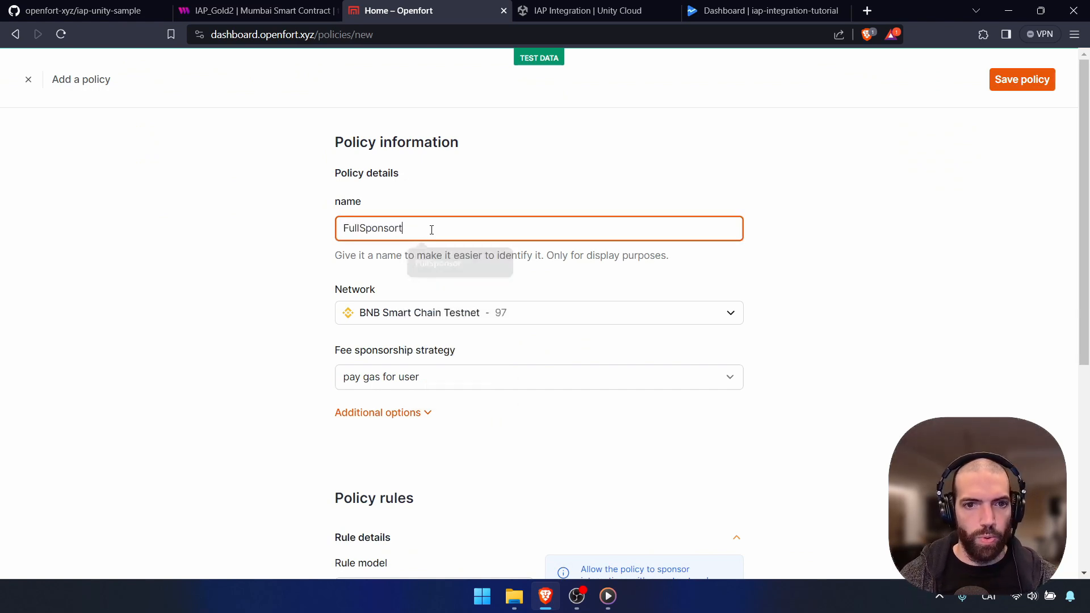
{"action": "left_click_drag", "start_coordinate": [409, 223], "coordinate": [361, 227]}
{"action": "type", "text": "Gas"}
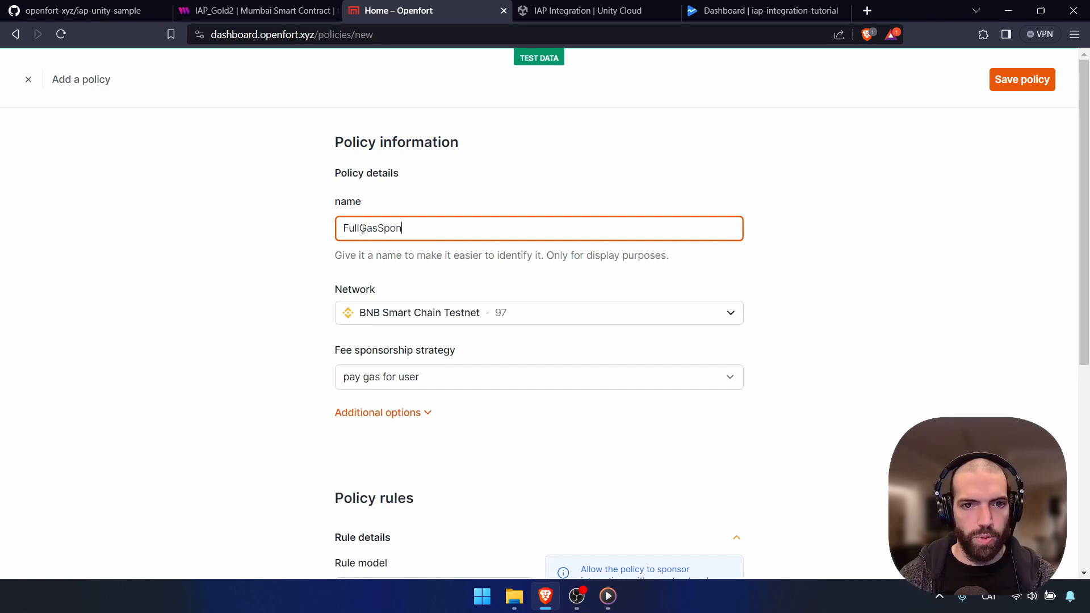
{"action": "left_click", "coordinate": [580, 322]}
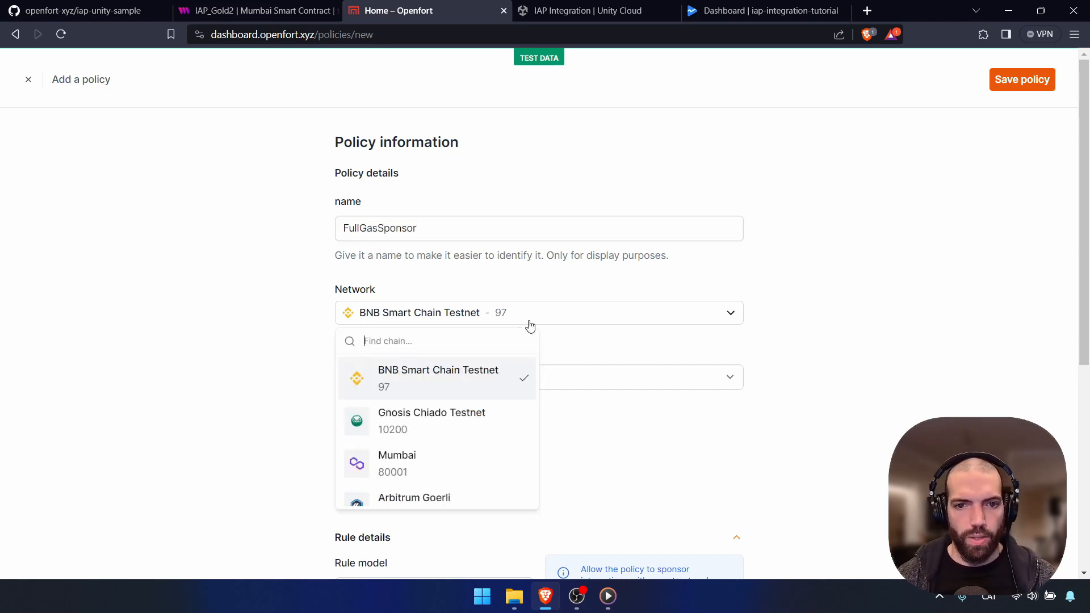
{"action": "left_click", "coordinate": [383, 463]}
Add a second policy rule covering all functions of the SimpleNFT contract
{"action": "scroll", "coordinate": [468, 386], "scroll_direction": "down", "scroll_amount": 2}
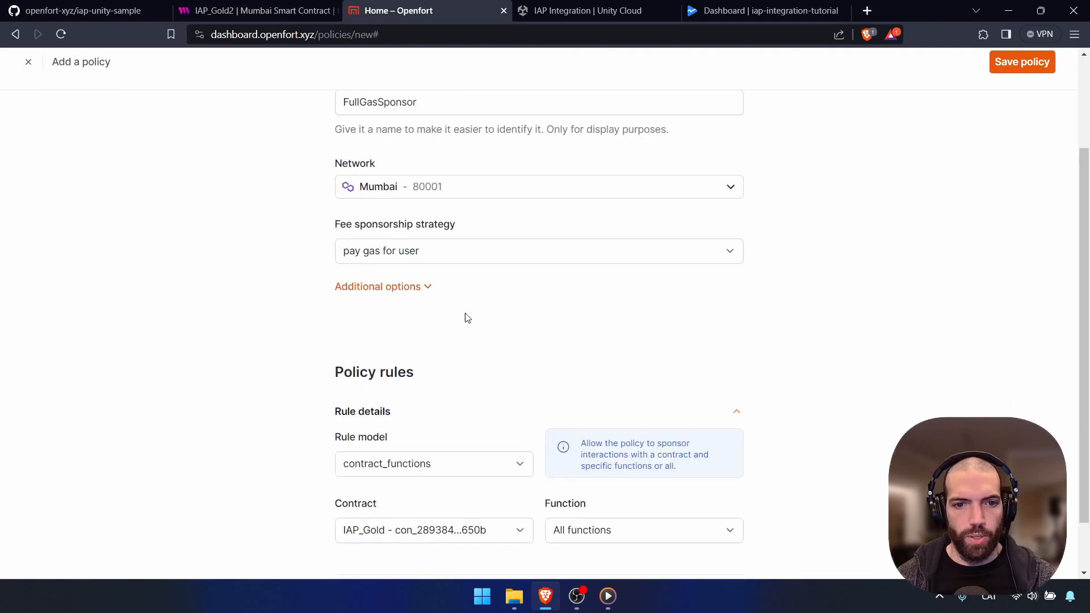
{"action": "scroll", "coordinate": [827, 309], "scroll_direction": "down", "scroll_amount": 1}
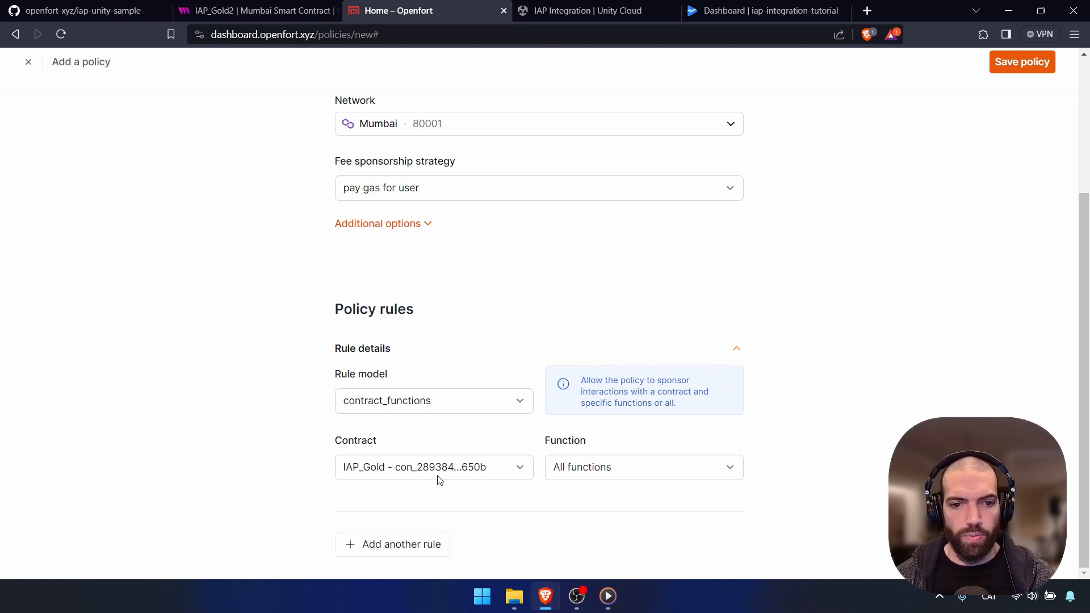
{"action": "left_click", "coordinate": [419, 548]}
{"action": "scroll", "coordinate": [845, 443], "scroll_direction": "down", "scroll_amount": 4}
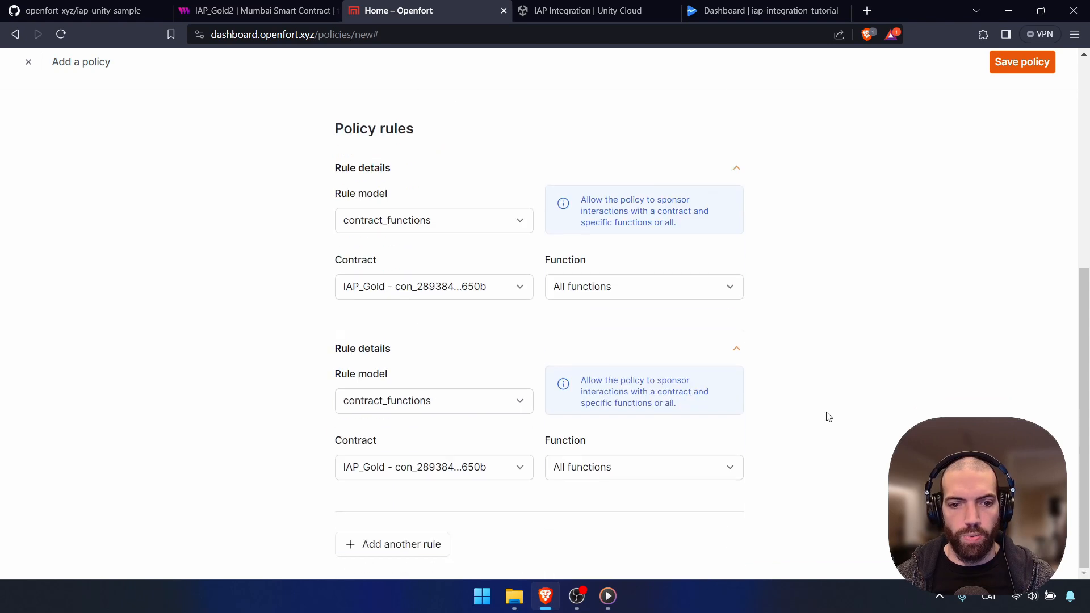
{"action": "left_click", "coordinate": [453, 478]}
{"action": "left_click", "coordinate": [440, 501]}
{"action": "left_click", "coordinate": [595, 506]}
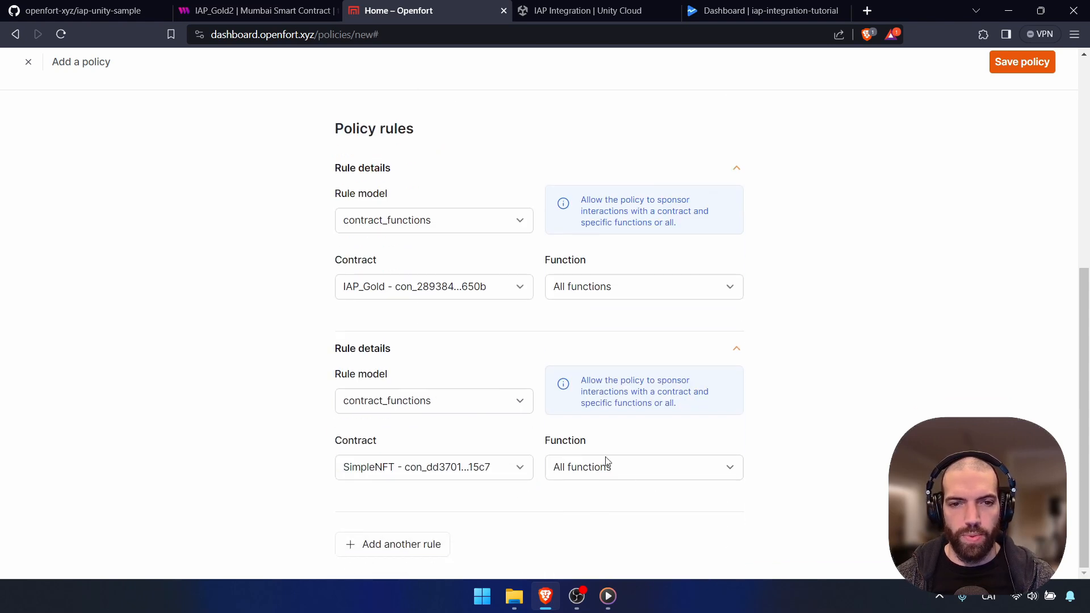
Save the FullGasSponsor policy and go to the Developers settings
{"action": "left_click", "coordinate": [1023, 67]}
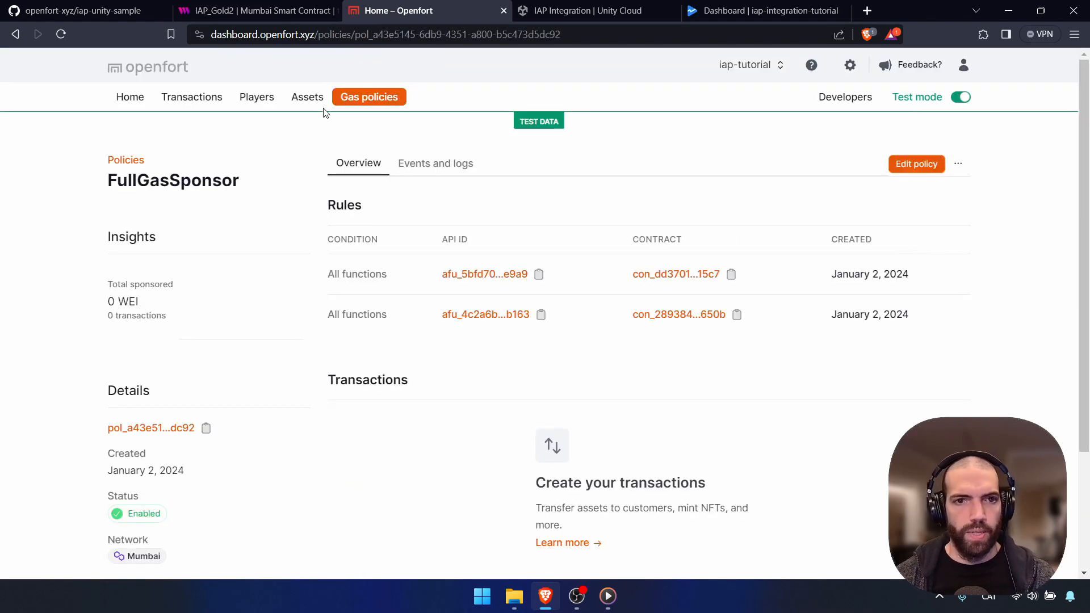
{"action": "left_click", "coordinate": [357, 99]}
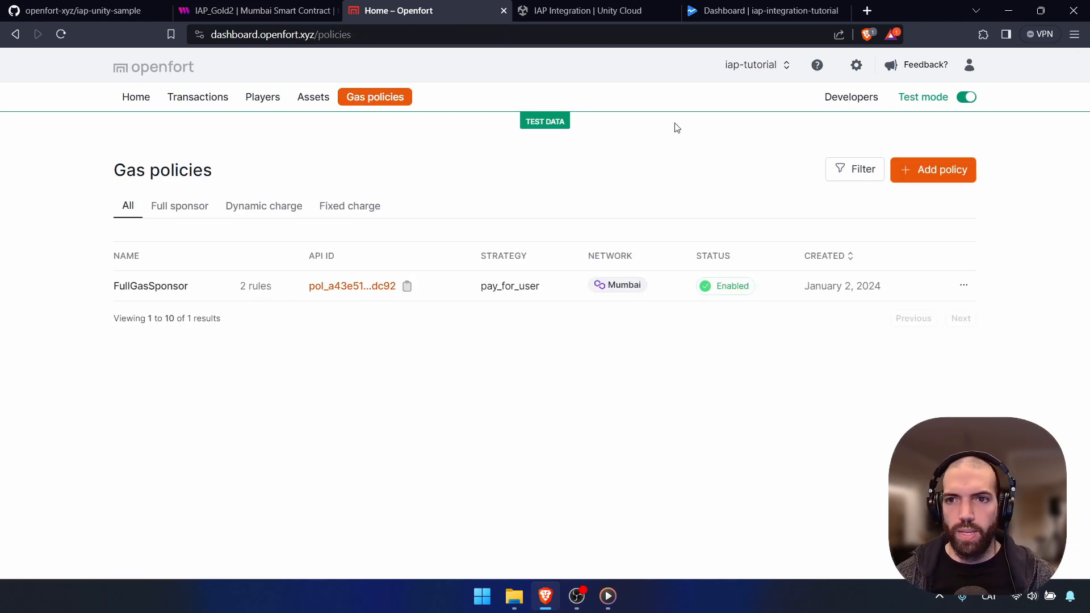
{"action": "left_click", "coordinate": [851, 97]}
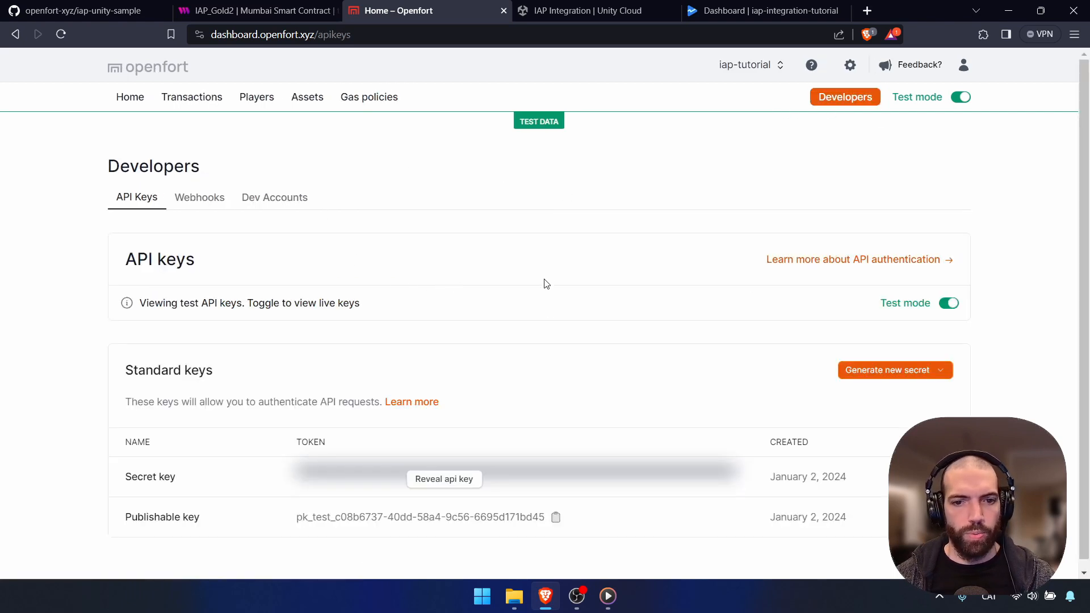
Add a Dev Accounts entry named MyNewEOA and copy its wallet address
{"action": "scroll", "coordinate": [559, 272], "scroll_direction": "down", "scroll_amount": 1}
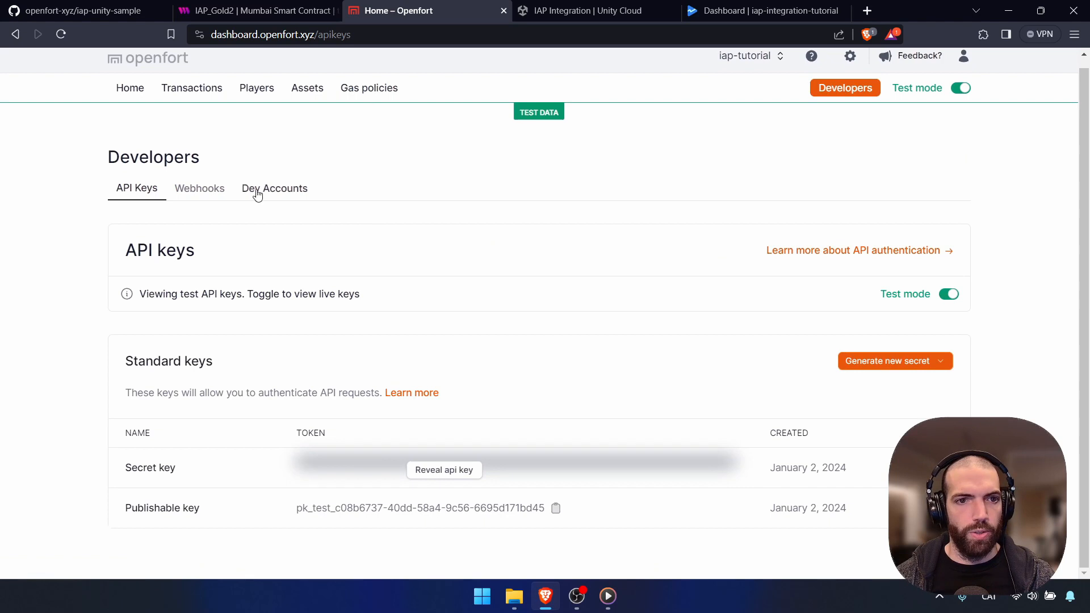
{"action": "left_click", "coordinate": [260, 190]}
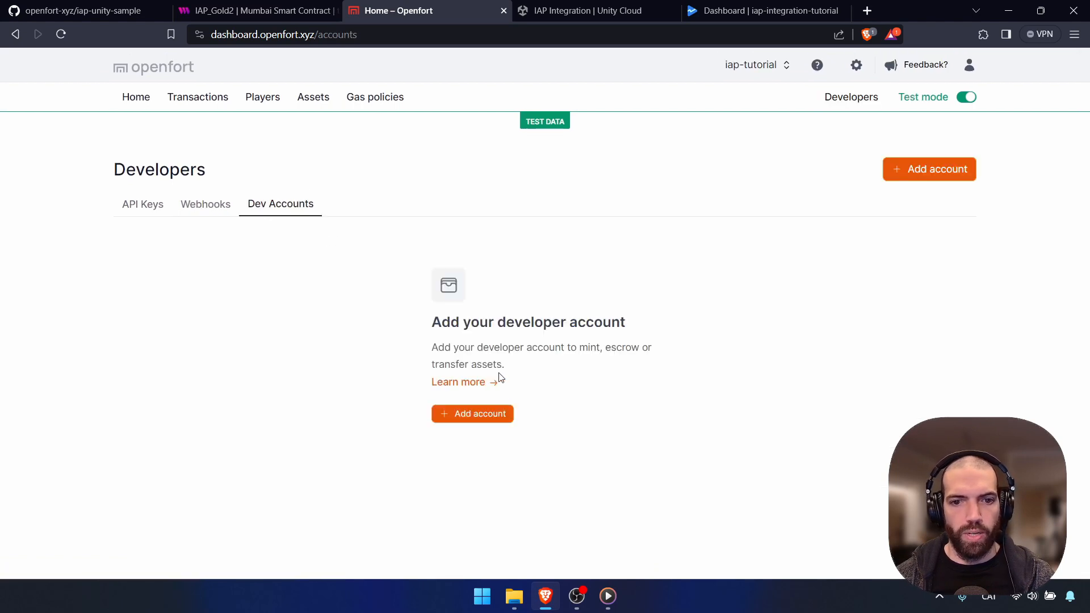
{"action": "left_click", "coordinate": [474, 414]}
{"action": "left_click", "coordinate": [432, 299]}
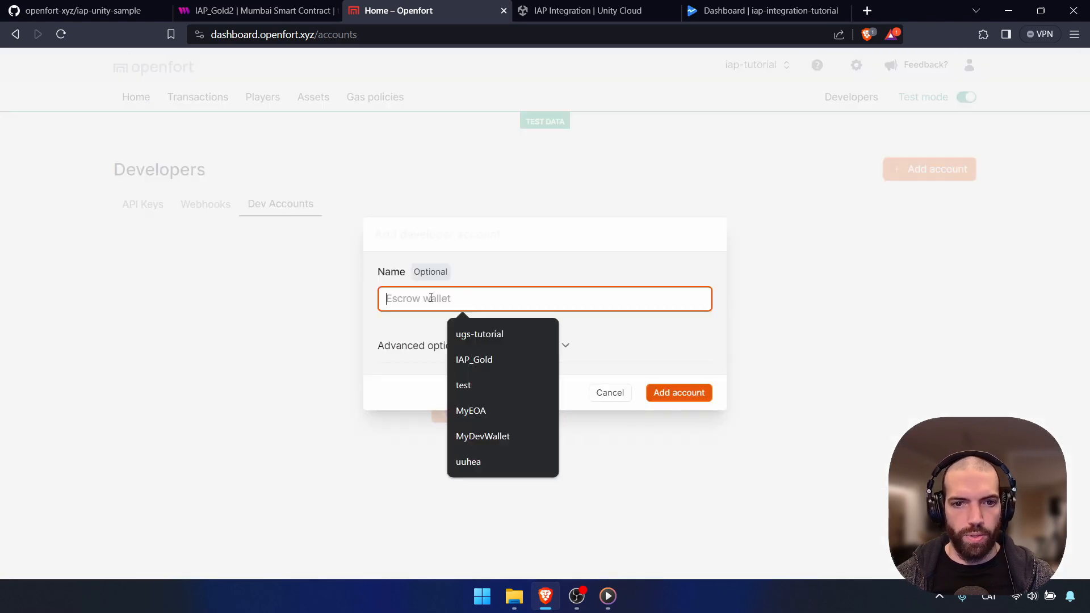
{"action": "type", "text": "MyN"}
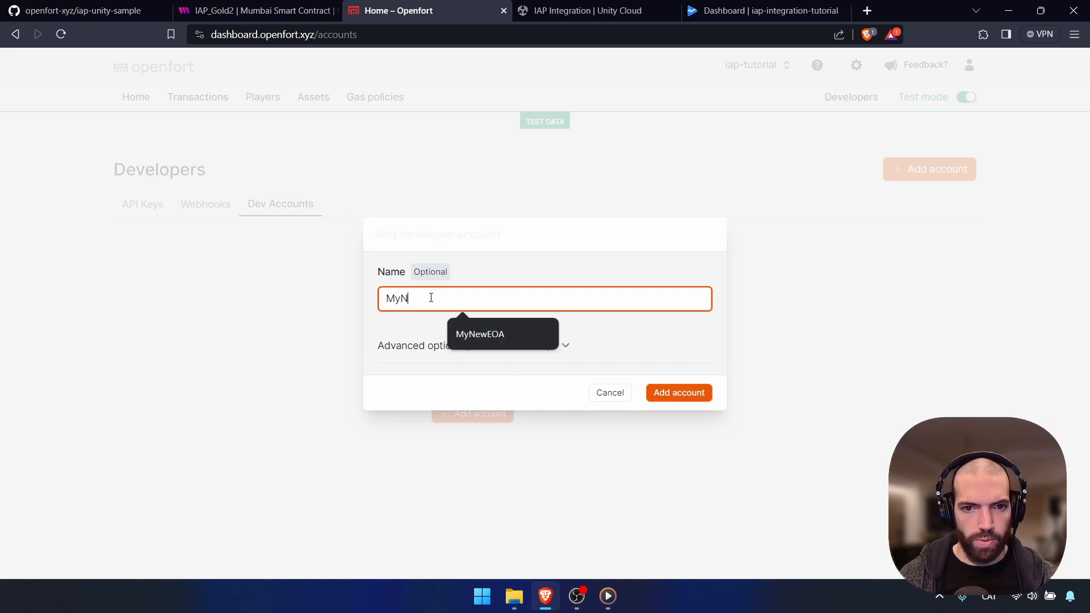
{"action": "type", "text": "ewEOA"}
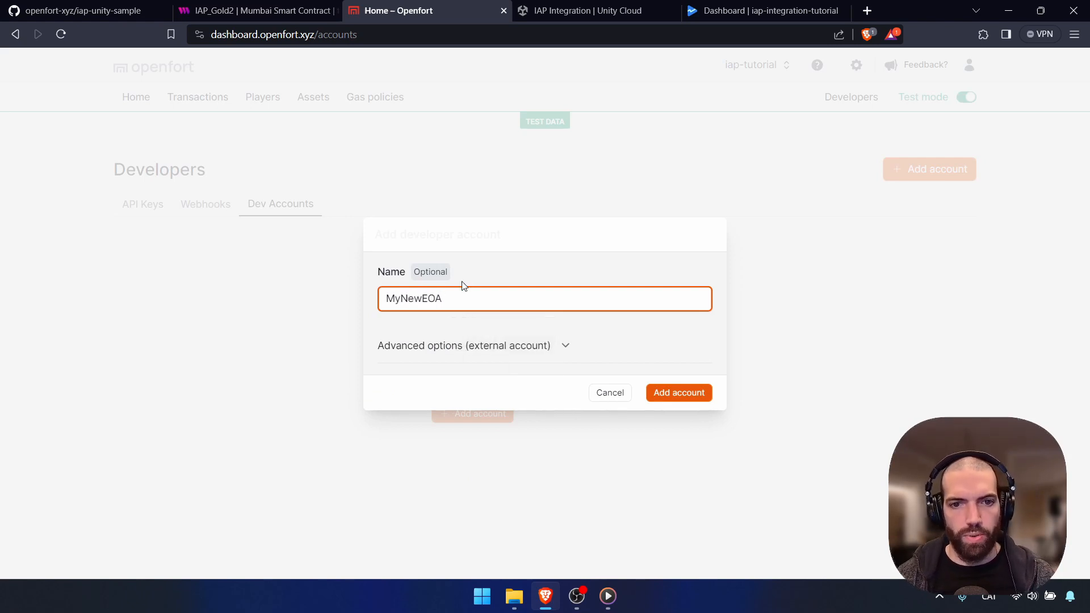
{"action": "left_click", "coordinate": [478, 270]}
{"action": "left_click", "coordinate": [680, 393]}
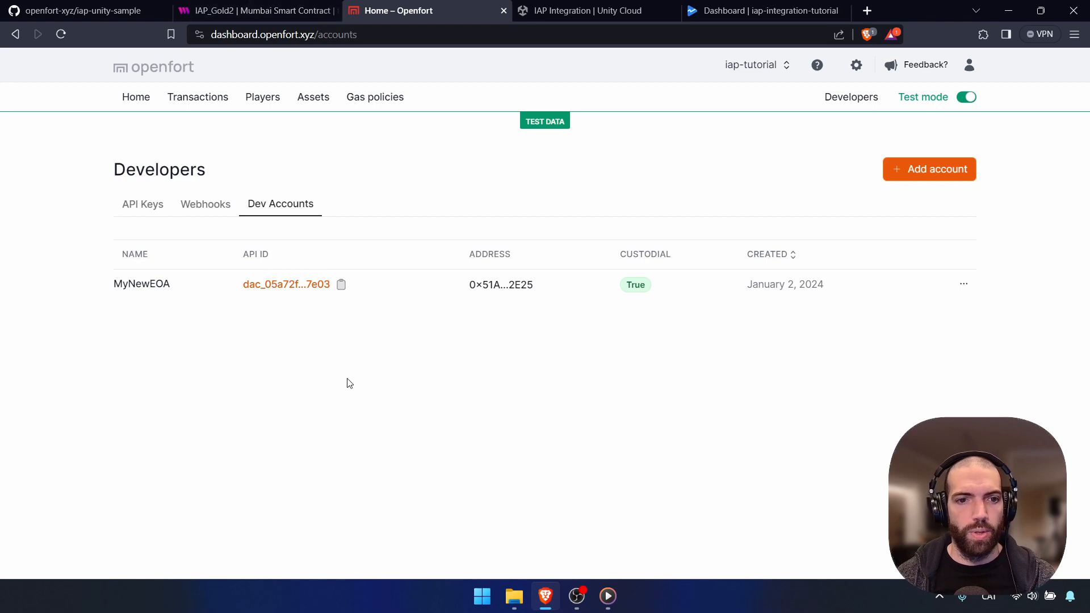
{"action": "left_click", "coordinate": [502, 292]}
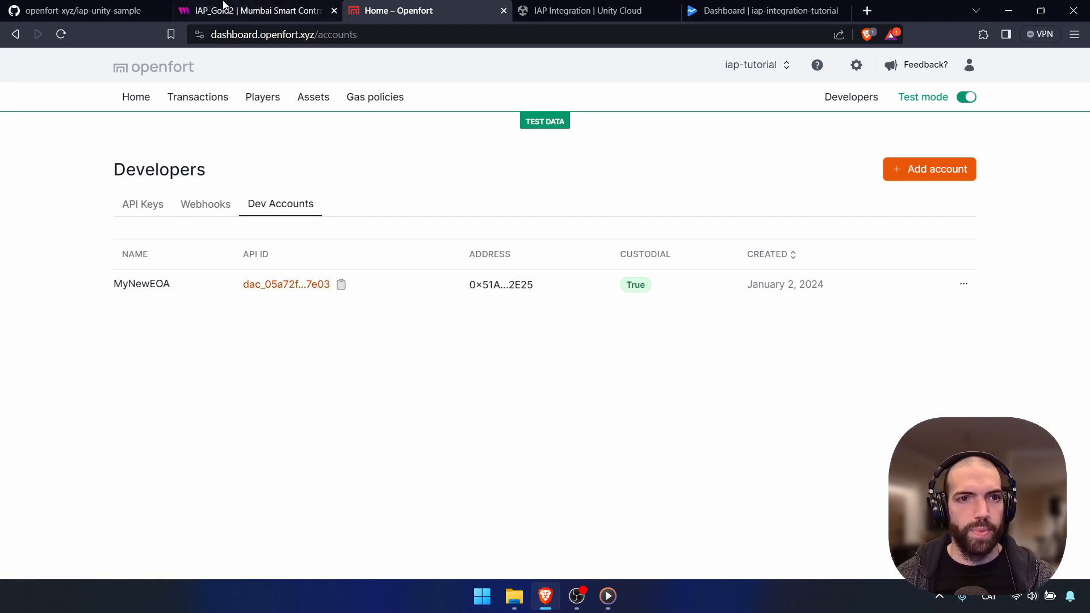
Begin an IAP_Gold2 token transfer with the MyNewEOA address as recipient
{"action": "left_click", "coordinate": [222, 7]}
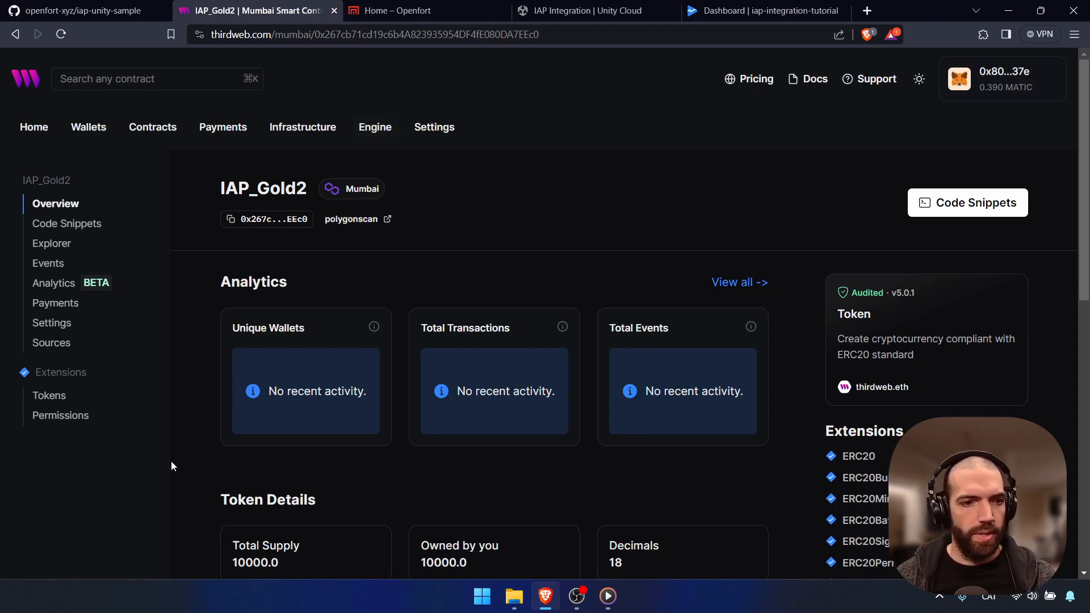
{"action": "left_click", "coordinate": [46, 395]}
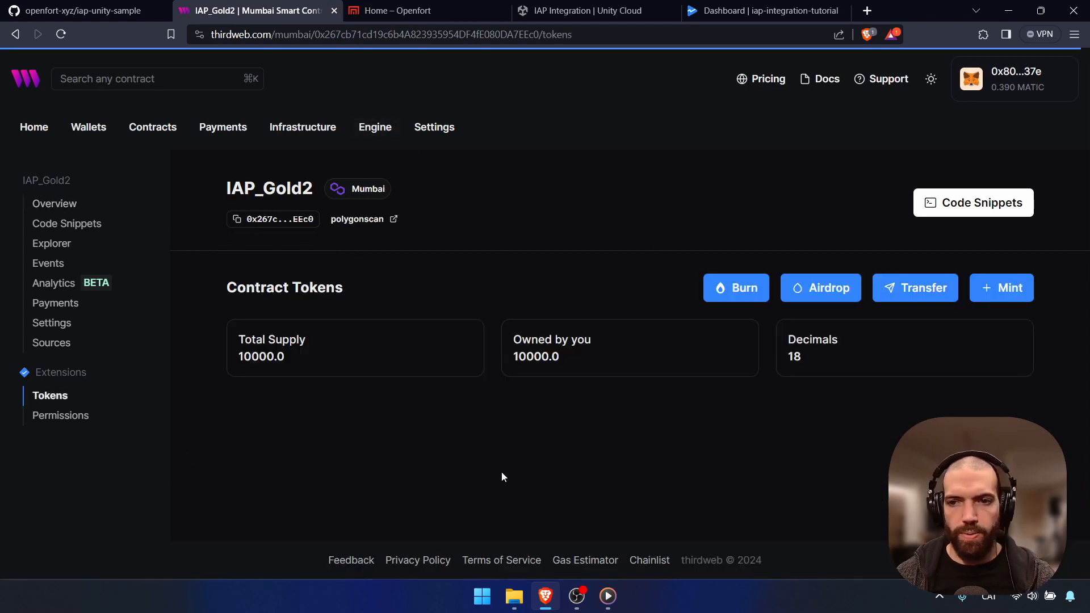
{"action": "left_click", "coordinate": [900, 293]}
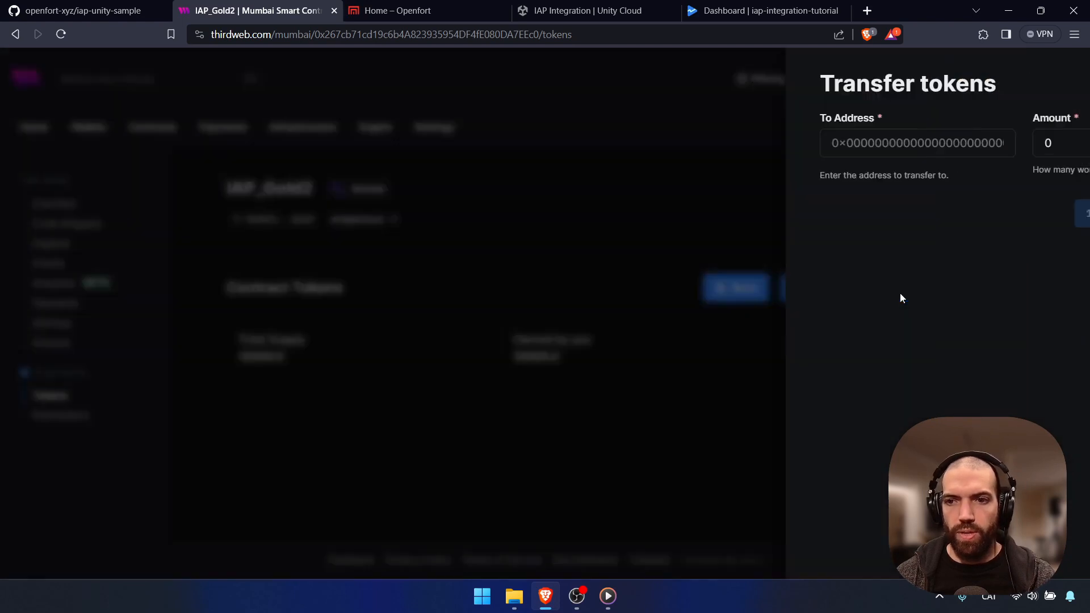
{"action": "left_click", "coordinate": [751, 141]}
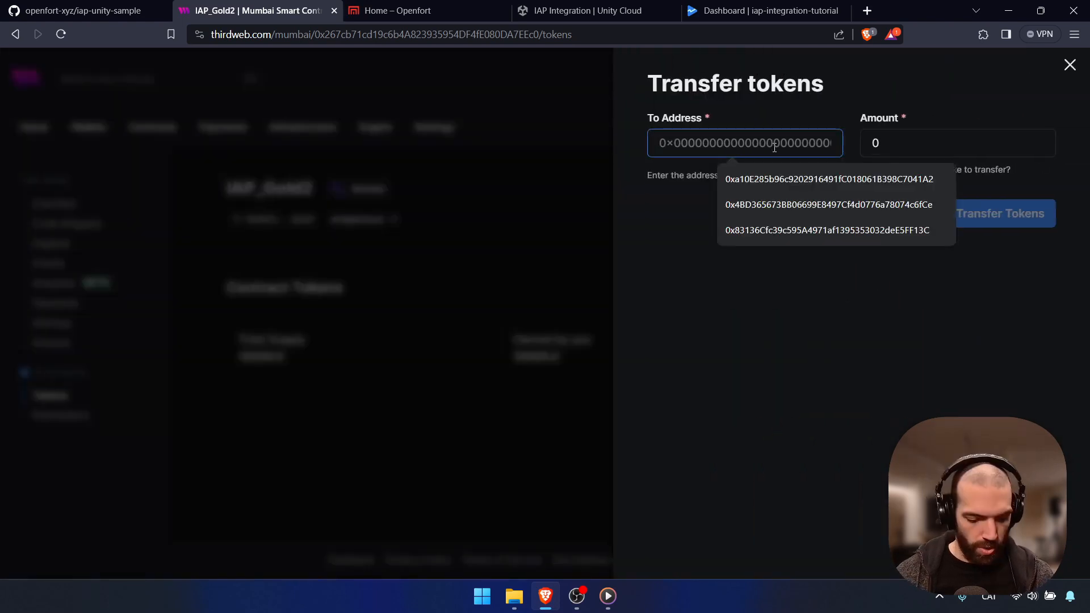
{"action": "key", "text": "ctrl+v"}
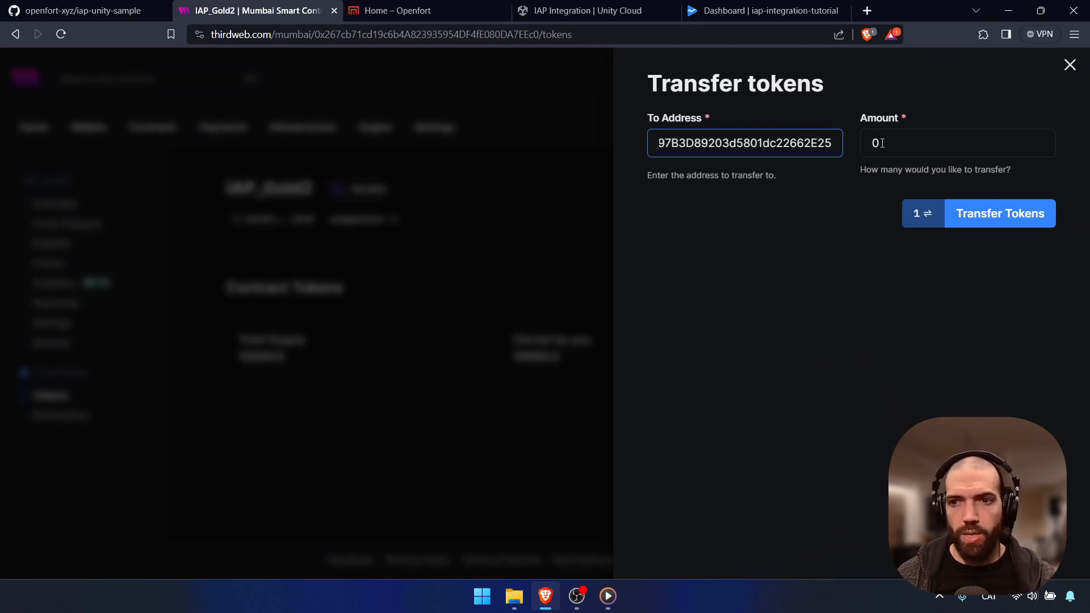
Send 100 tokens and confirm the transaction in MetaMask
{"action": "left_click", "coordinate": [896, 144]}
{"action": "key", "text": "BackSpace"}
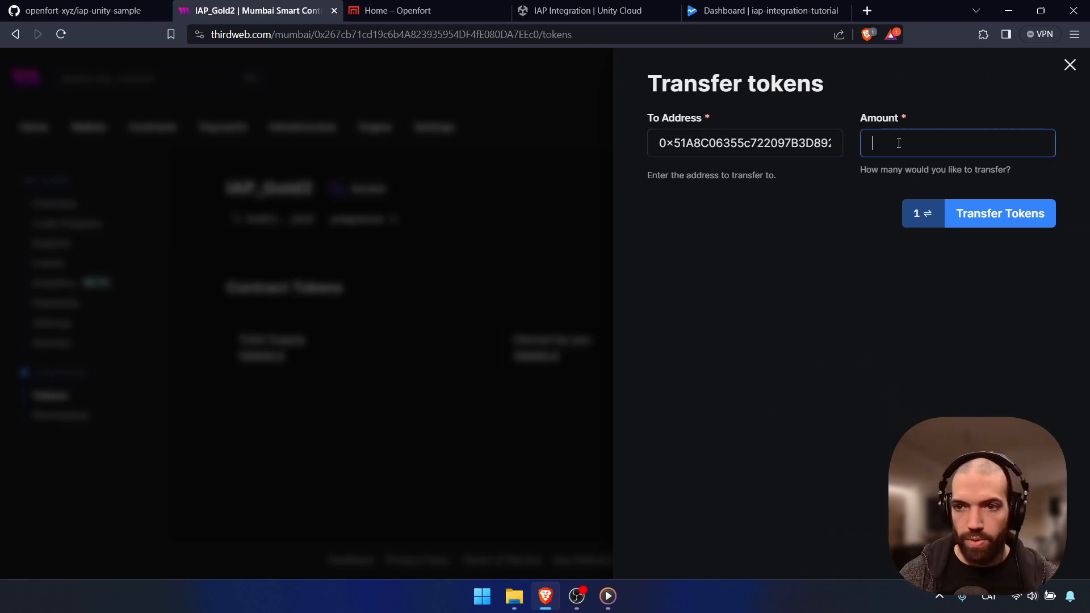
{"action": "type", "text": "100"}
{"action": "left_click", "coordinate": [816, 251]}
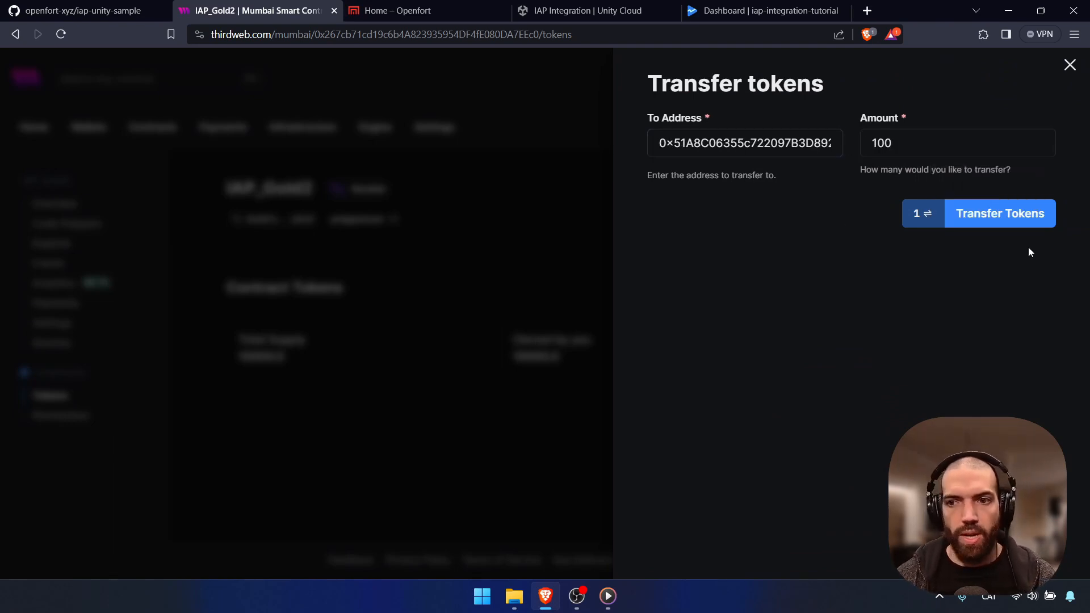
{"action": "left_click", "coordinate": [1026, 226]}
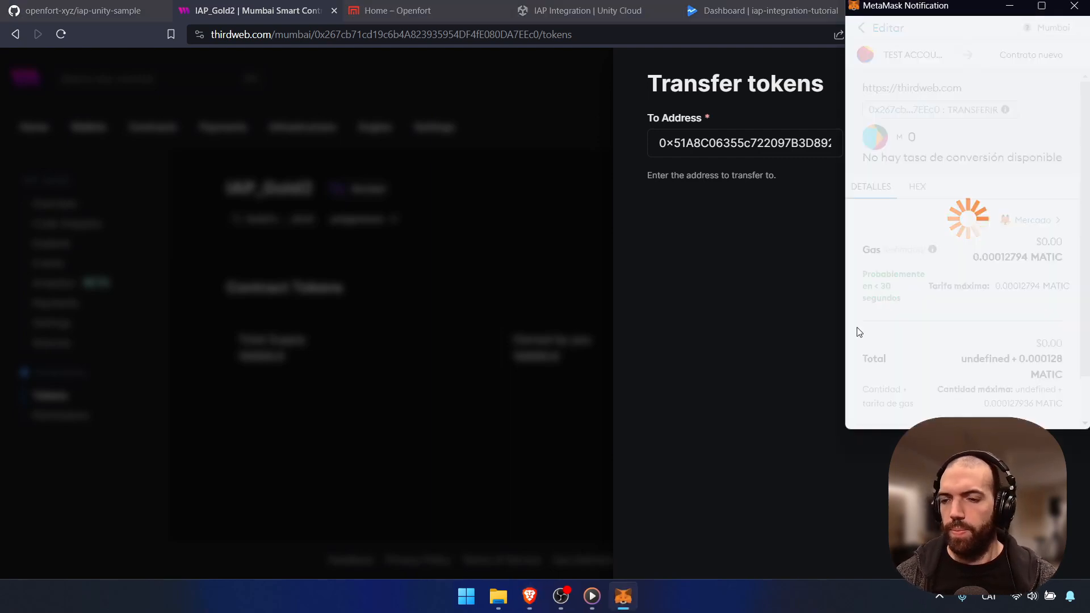
{"action": "scroll", "coordinate": [963, 326], "scroll_direction": "down", "scroll_amount": 1}
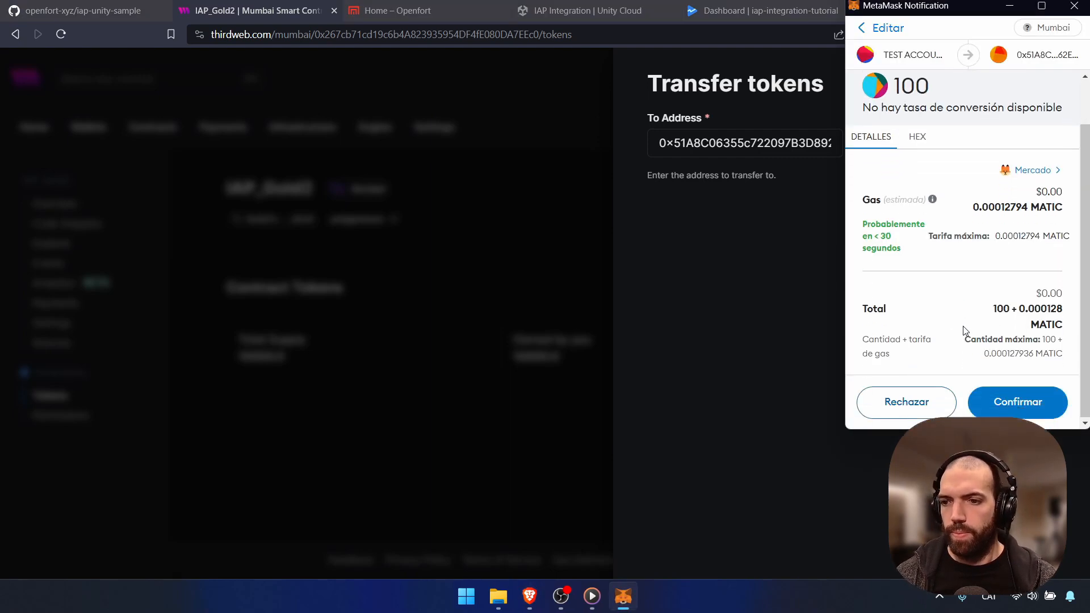
{"action": "left_click", "coordinate": [1015, 403]}
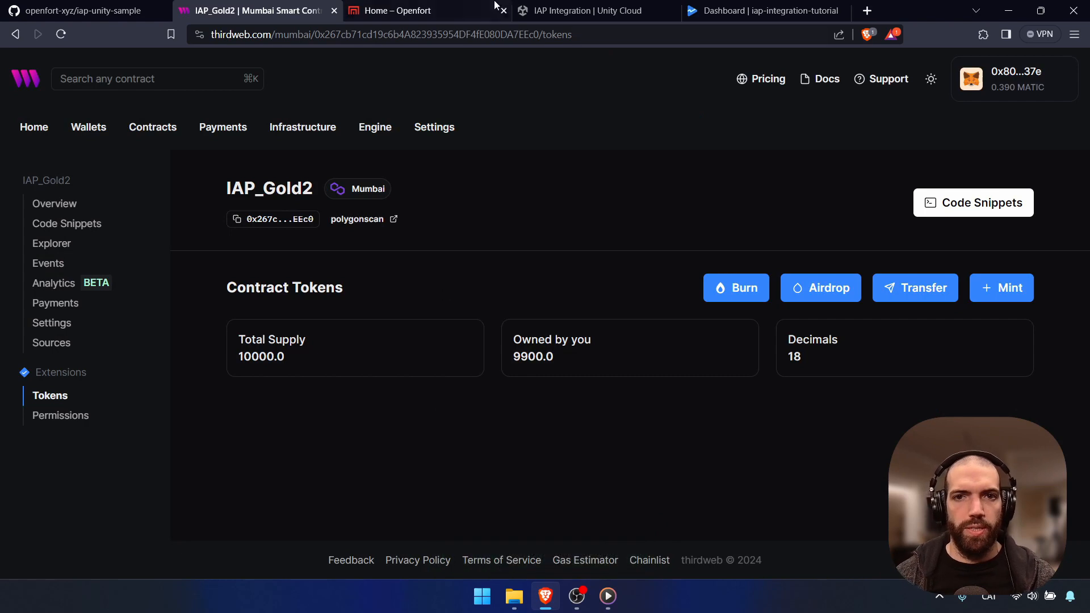
{"action": "left_click", "coordinate": [398, 10]}
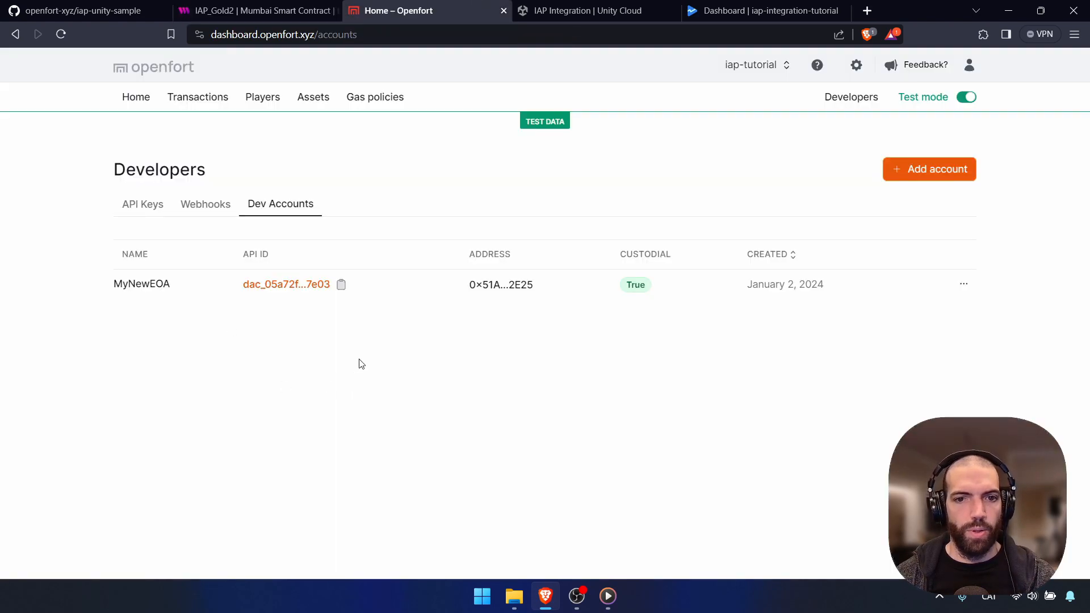
Search the web for 'polygonscan mumbai' to reach the block explorer
{"action": "left_click", "coordinate": [528, 290]}
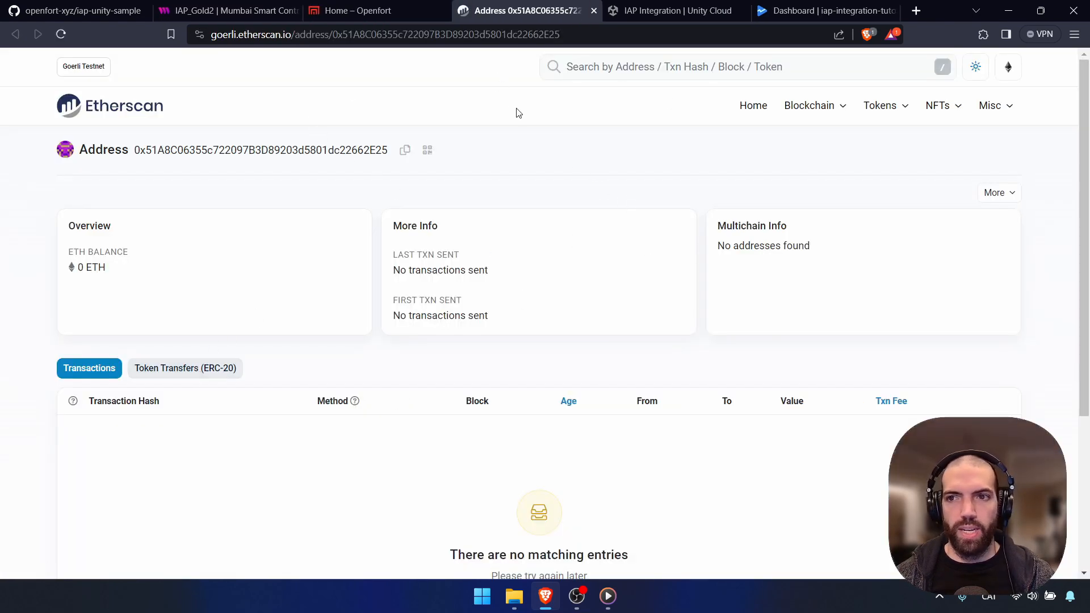
{"action": "left_click", "coordinate": [493, 38]}
{"action": "type", "text": "poly"}
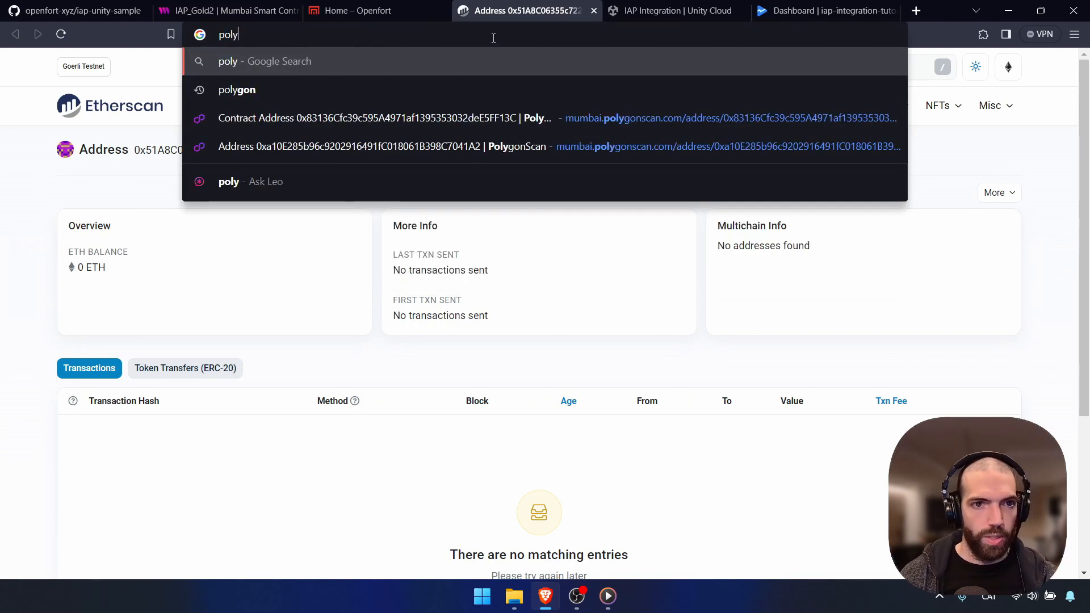
{"action": "type", "text": "gonscan mumba"}
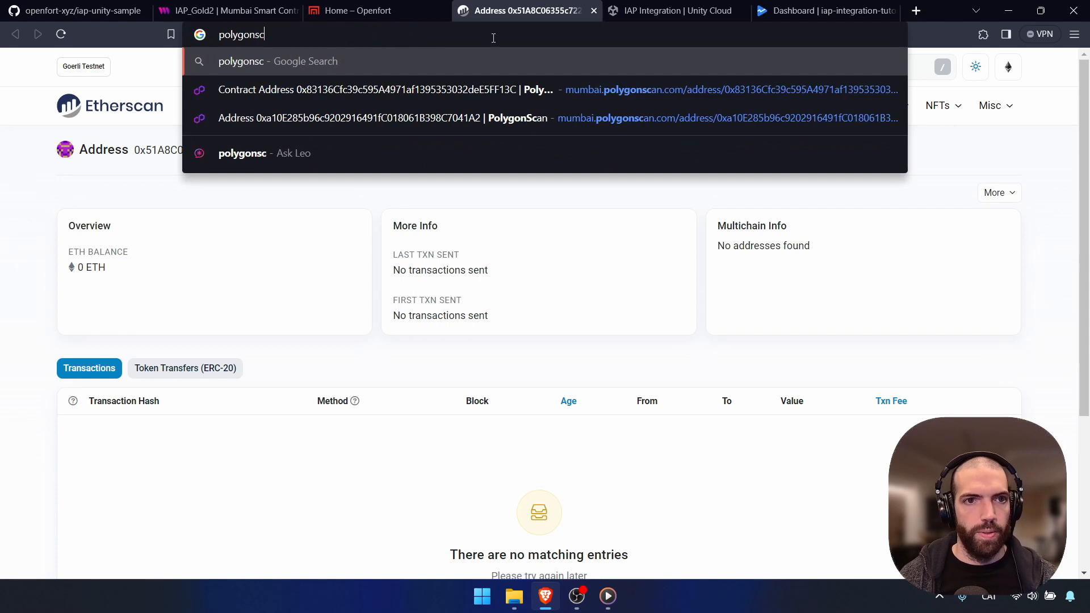
{"action": "type", "text": "i"}
{"action": "key", "text": "Return"}
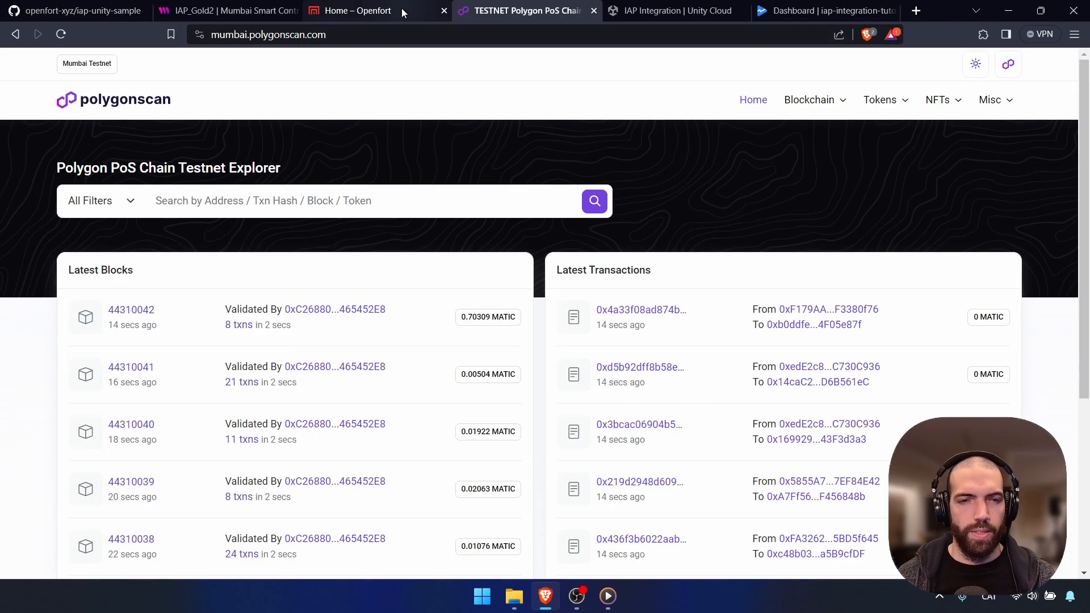
Look up the MyNewEOA address on Polygonscan and view its ERC-20 token transfers
{"action": "left_click", "coordinate": [400, 8]}
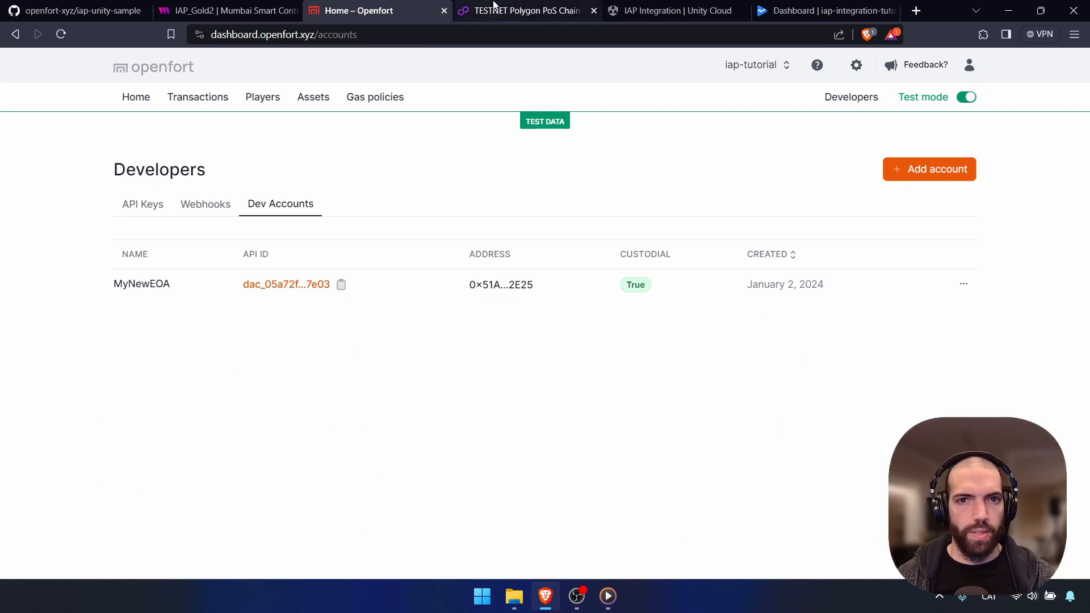
{"action": "left_click", "coordinate": [528, 10]}
{"action": "left_click", "coordinate": [248, 201]}
{"action": "type", "text": "0x51A8C06355c722097B3D89203d5801dc22662E25"}
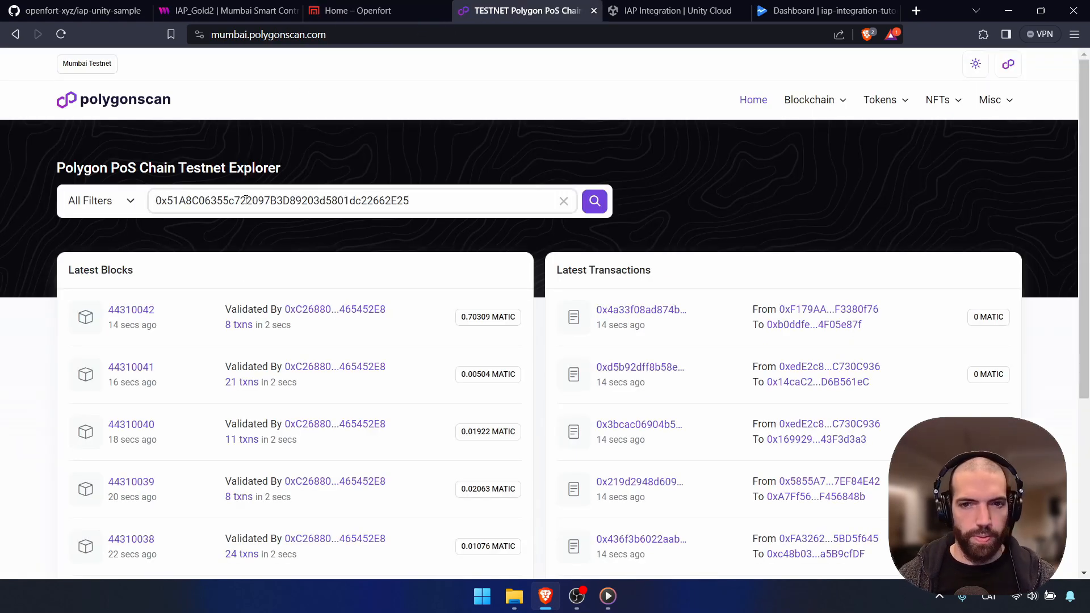
{"action": "key", "text": "Return"}
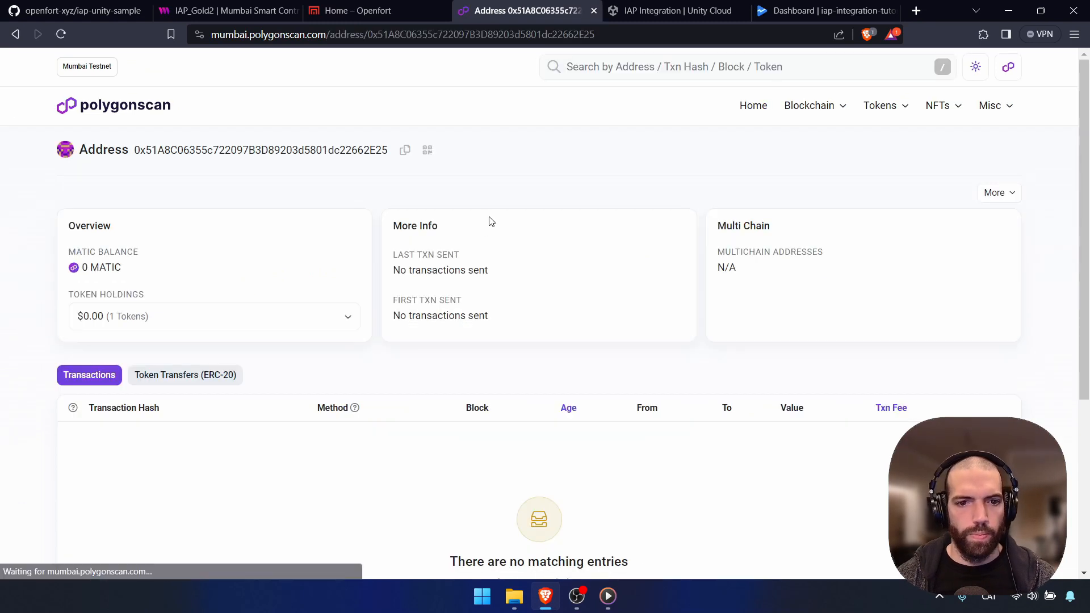
{"action": "left_click", "coordinate": [216, 377]}
{"action": "scroll", "coordinate": [295, 426], "scroll_direction": "down", "scroll_amount": 1}
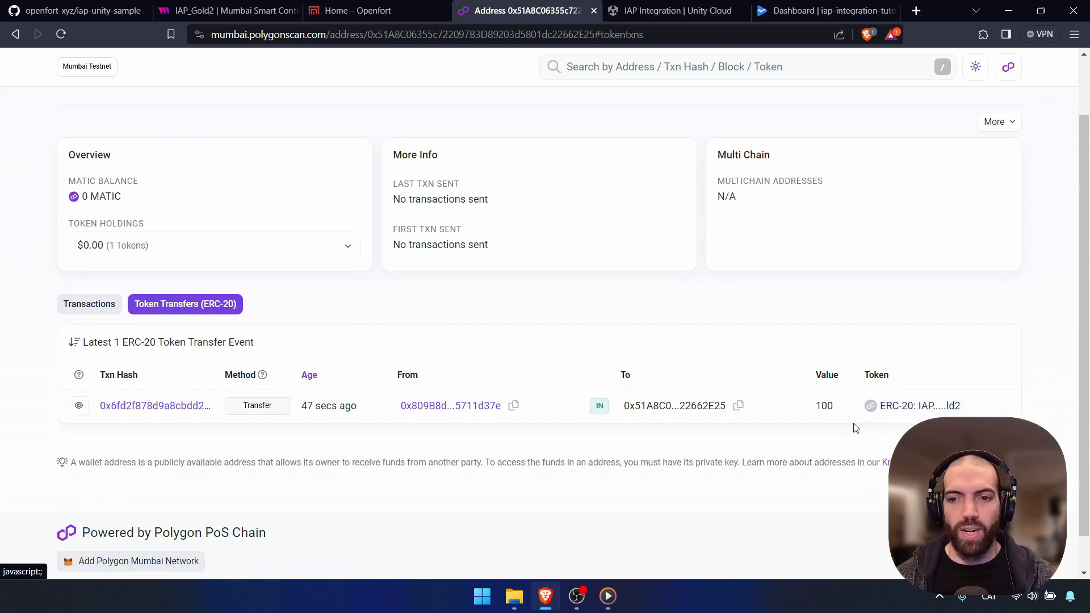
{"action": "scroll", "coordinate": [729, 445], "scroll_direction": "up", "scroll_amount": 1}
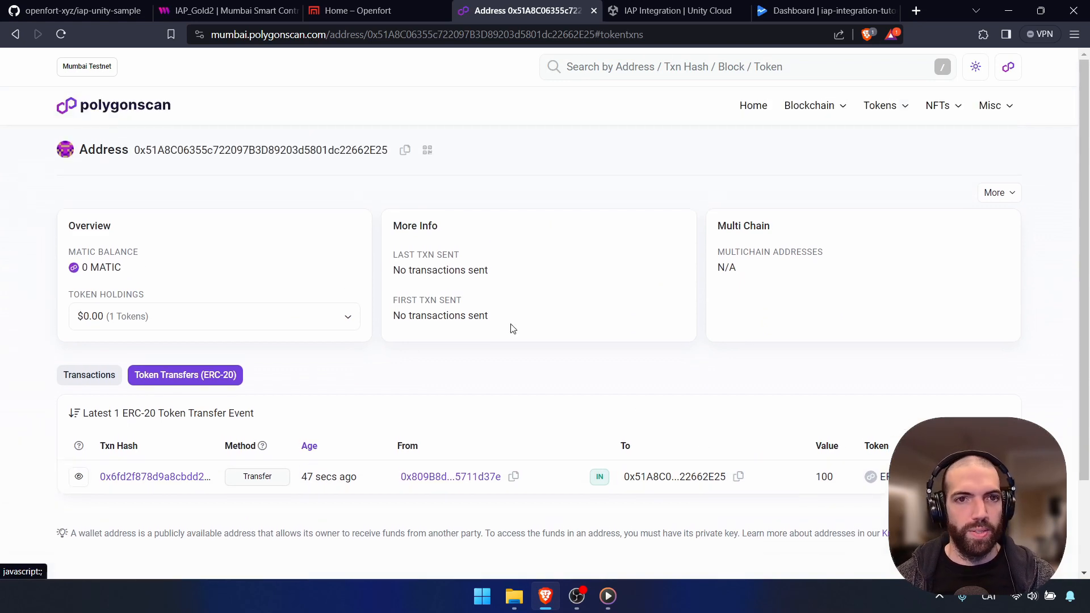
{"action": "left_click", "coordinate": [358, 10]}
Scroll the README to 'Set up ugs-backend' and bring SingletonModule.cs up in Rider
{"action": "left_click", "coordinate": [79, 10]}
{"action": "scroll", "coordinate": [553, 294], "scroll_direction": "down", "scroll_amount": 6}
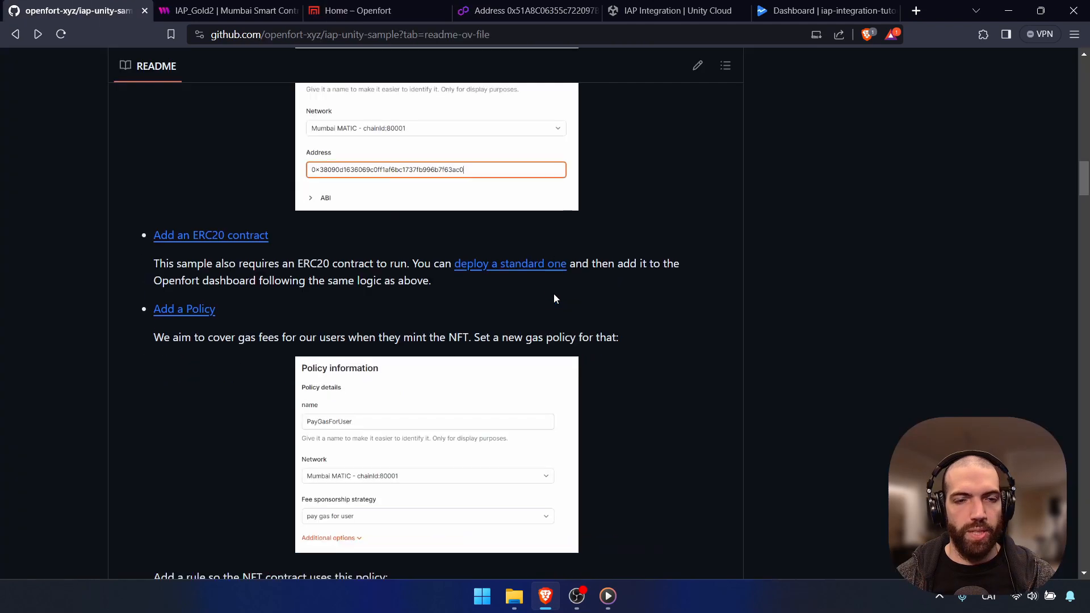
{"action": "scroll", "coordinate": [575, 302], "scroll_direction": "down", "scroll_amount": 5}
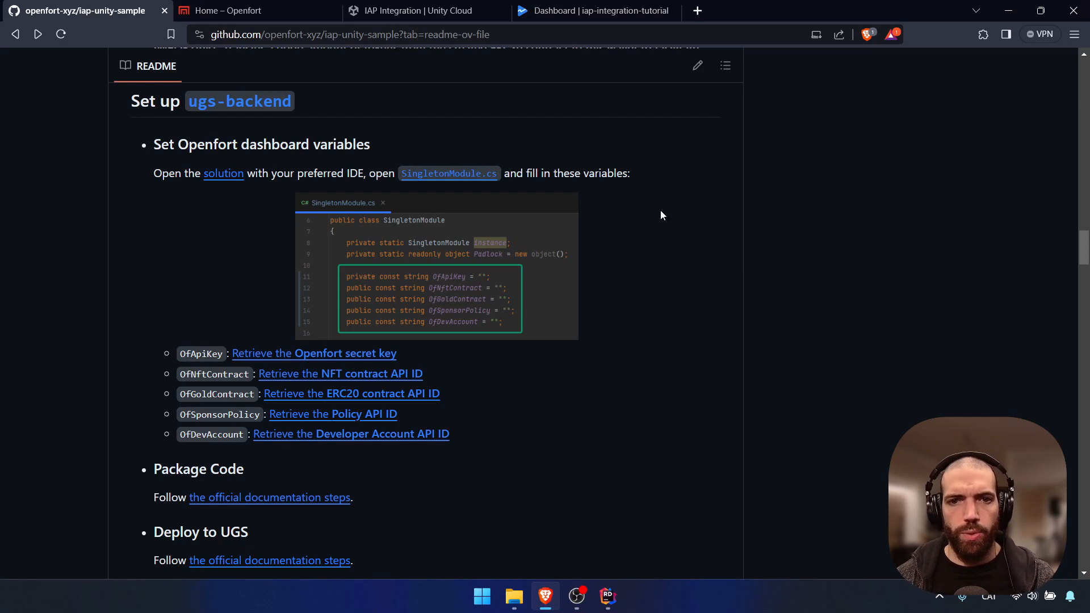
{"action": "left_click", "coordinate": [609, 595]}
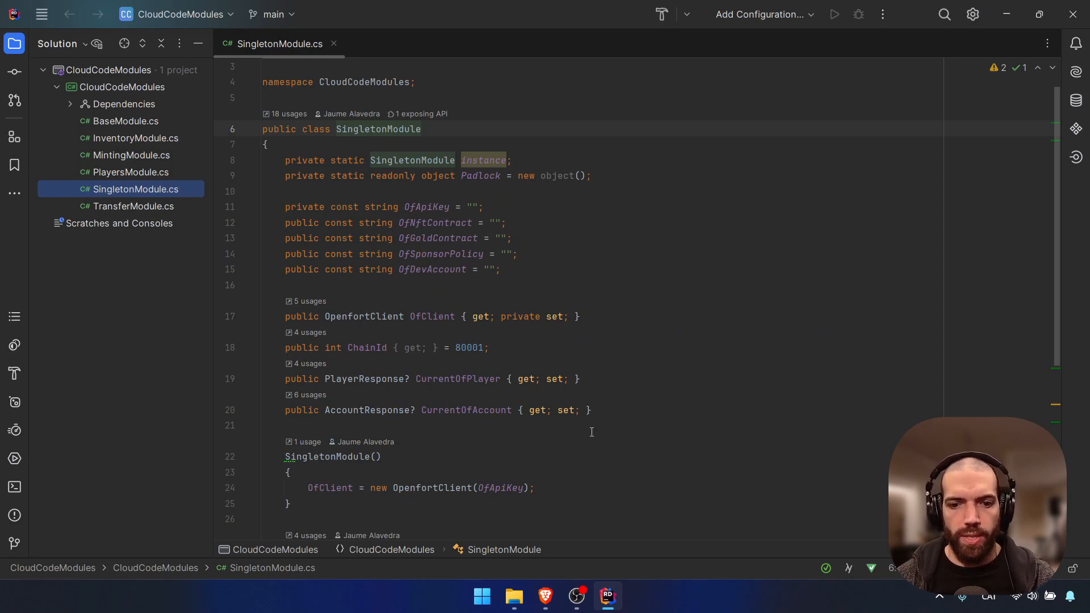
Fill OfDevAccount and OfSponsorPolicy with the dev account and FullGasSponsor policy API IDs
{"action": "left_click", "coordinate": [545, 595]}
{"action": "left_click", "coordinate": [245, 7]}
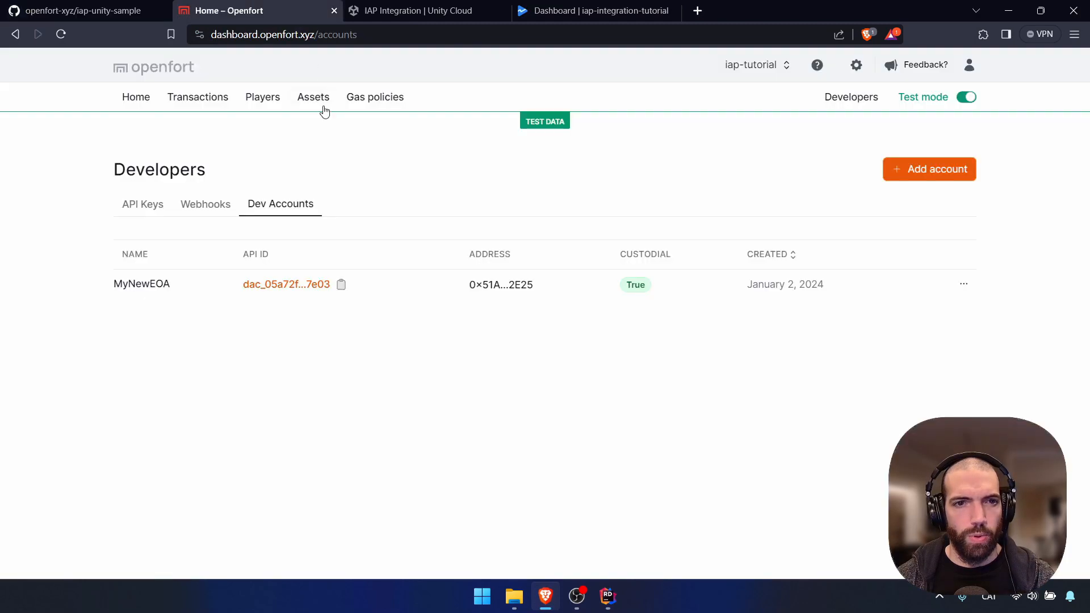
{"action": "left_click", "coordinate": [341, 284]}
{"action": "key", "text": "alt+Tab"}
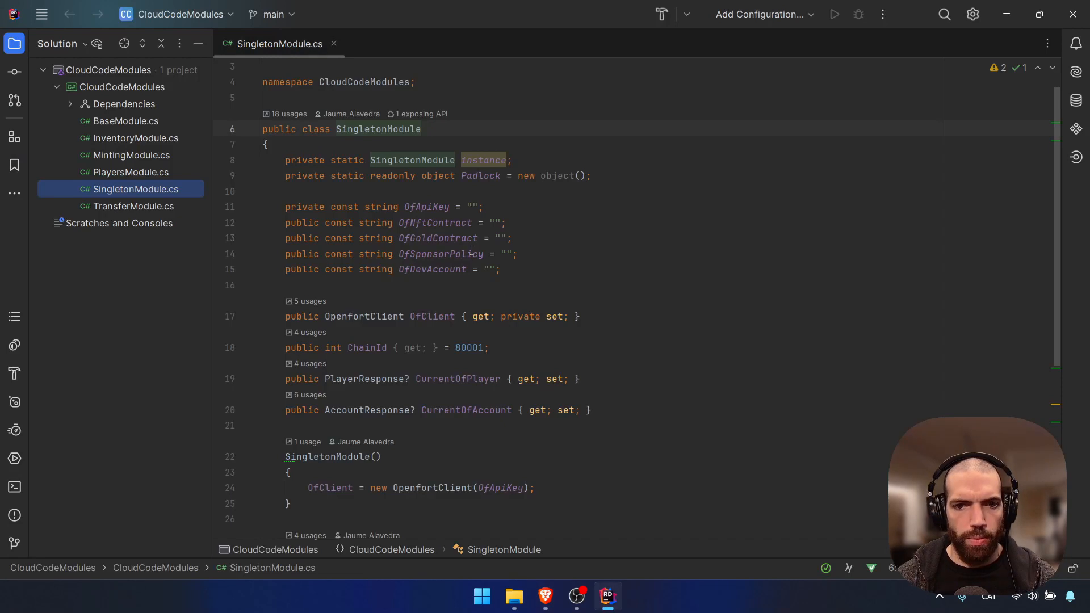
{"action": "left_click", "coordinate": [492, 270]}
{"action": "key", "text": "ctrl+v"}
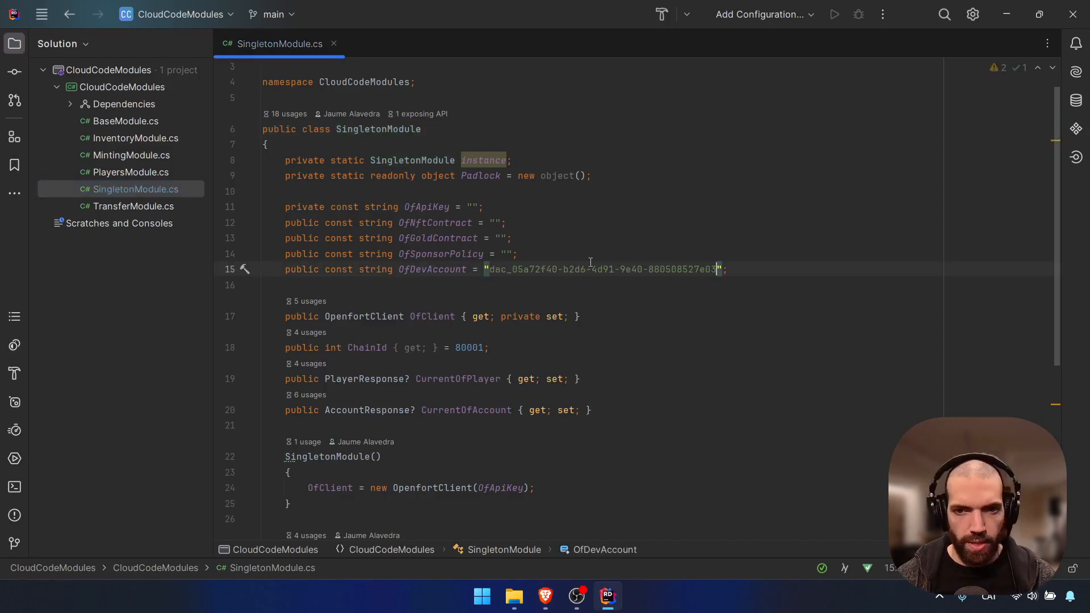
{"action": "key", "text": "alt+Tab"}
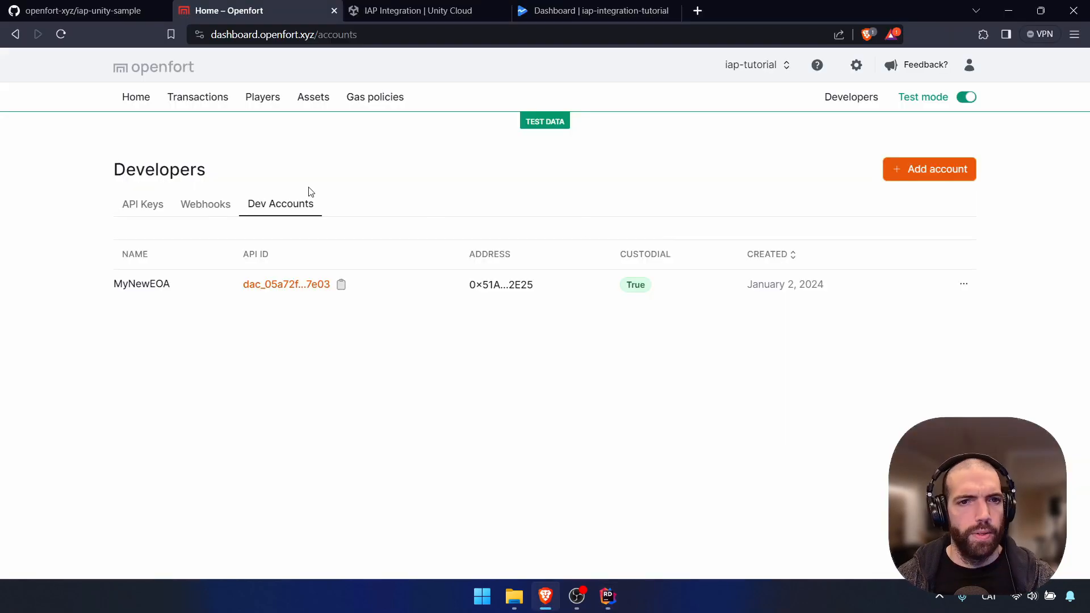
{"action": "left_click", "coordinate": [370, 98]}
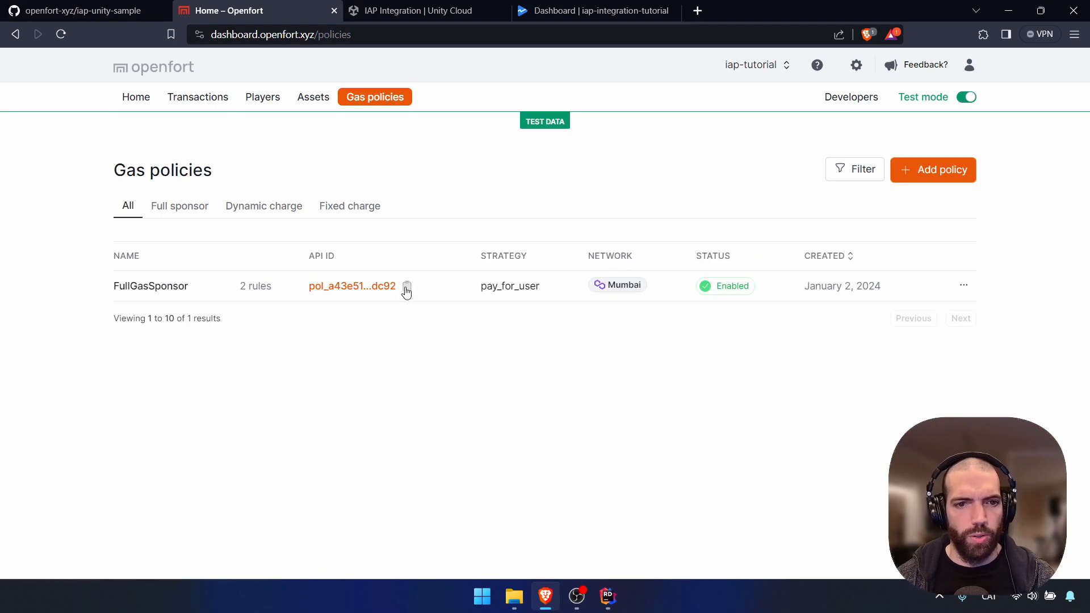
{"action": "left_click", "coordinate": [407, 288]}
{"action": "key", "text": "alt+Tab"}
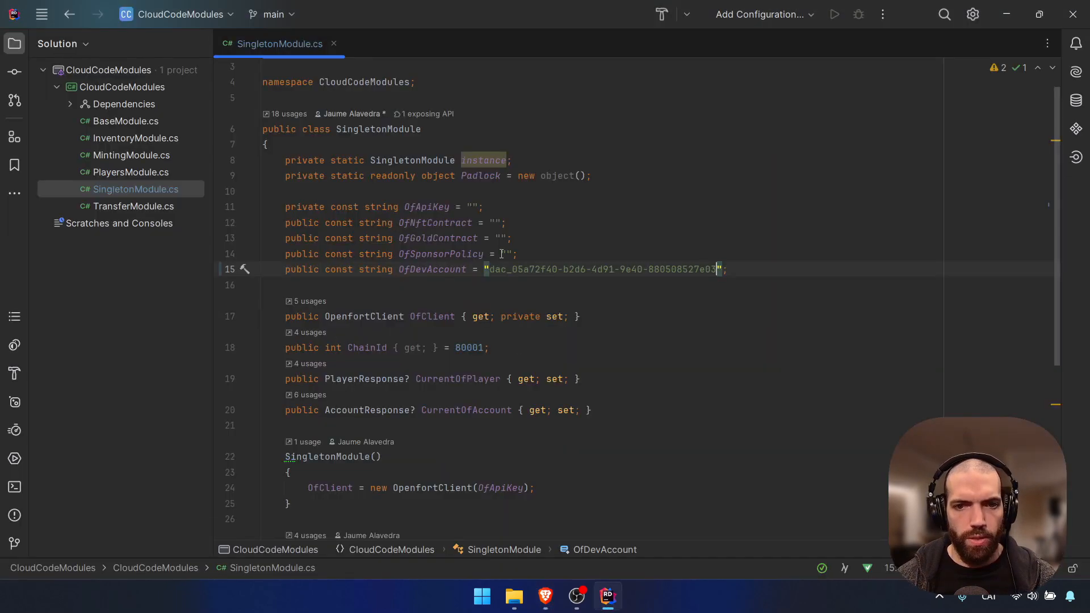
{"action": "left_click", "coordinate": [502, 254]}
{"action": "key", "text": "ctrl+v"}
Fill OfGoldContract and OfNftContract with the IAP_Gold and SimpleNFT contract API IDs
{"action": "key", "text": "alt+Tab"}
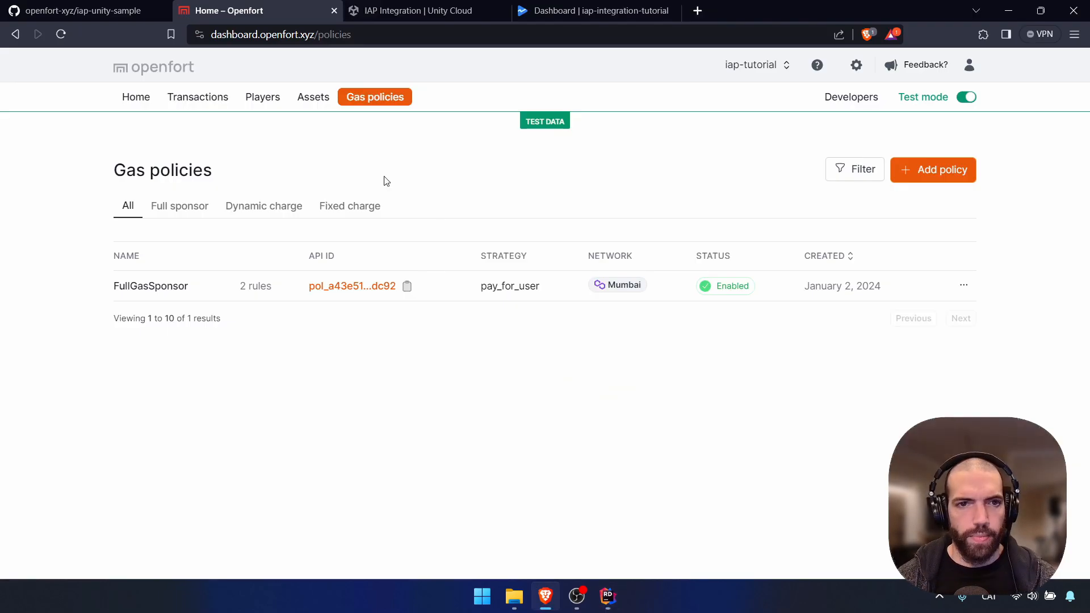
{"action": "left_click", "coordinate": [300, 102]}
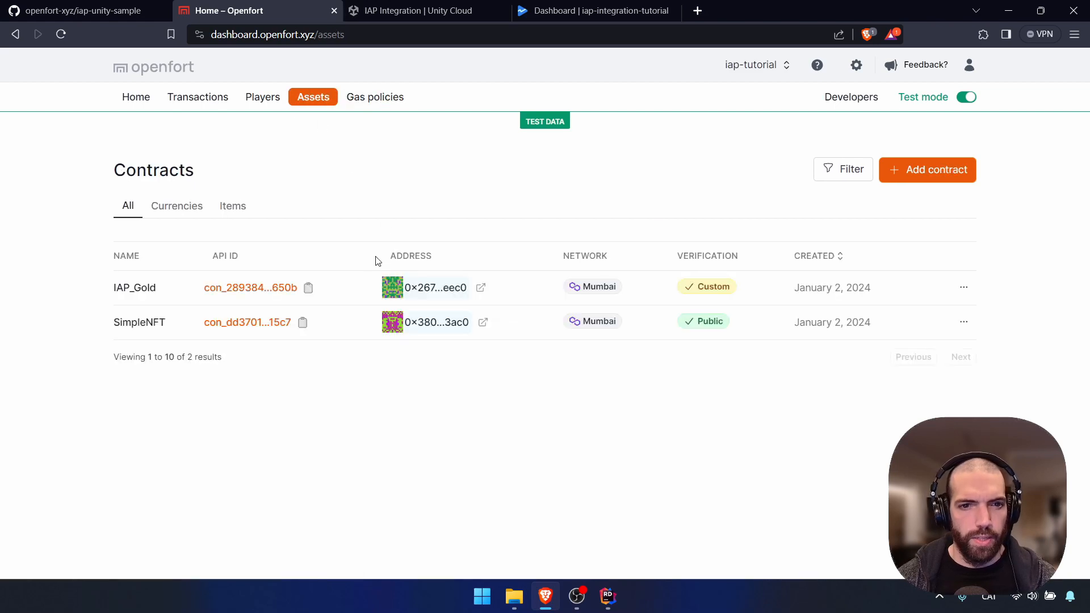
{"action": "left_click", "coordinate": [309, 291]}
{"action": "key", "text": "alt+Tab"}
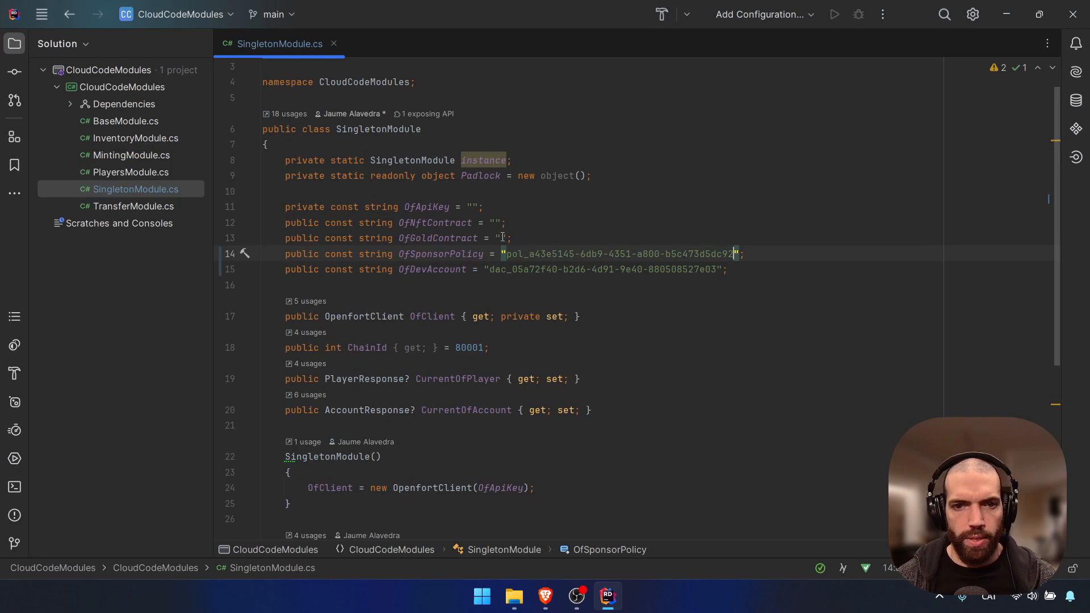
{"action": "left_click", "coordinate": [503, 237]}
{"action": "key", "text": "ctrl+v"}
{"action": "key", "text": "alt+Tab"}
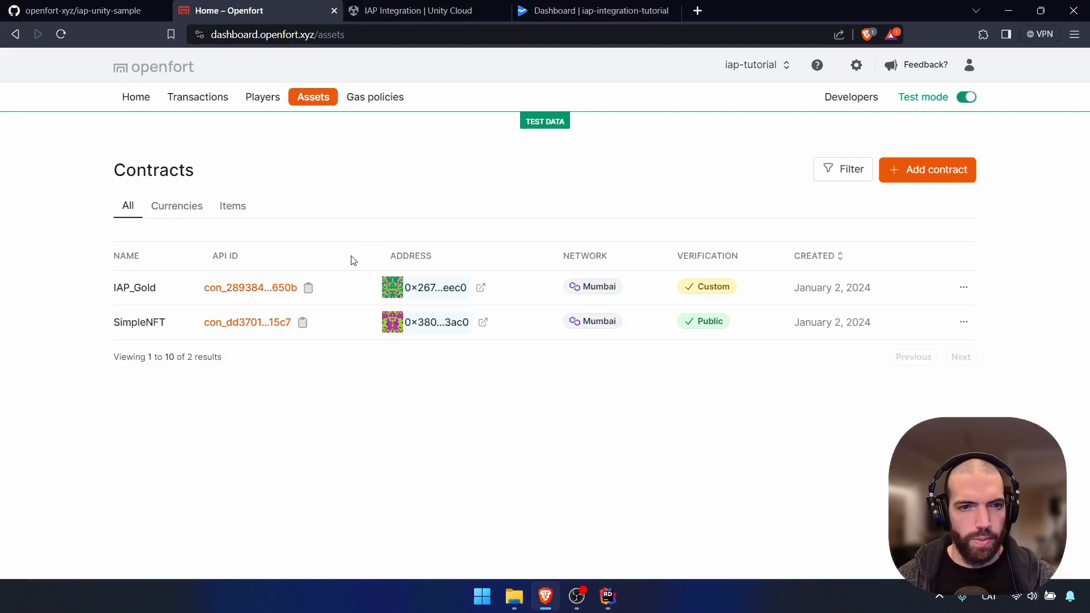
{"action": "left_click", "coordinate": [302, 322]}
{"action": "key", "text": "alt+Tab"}
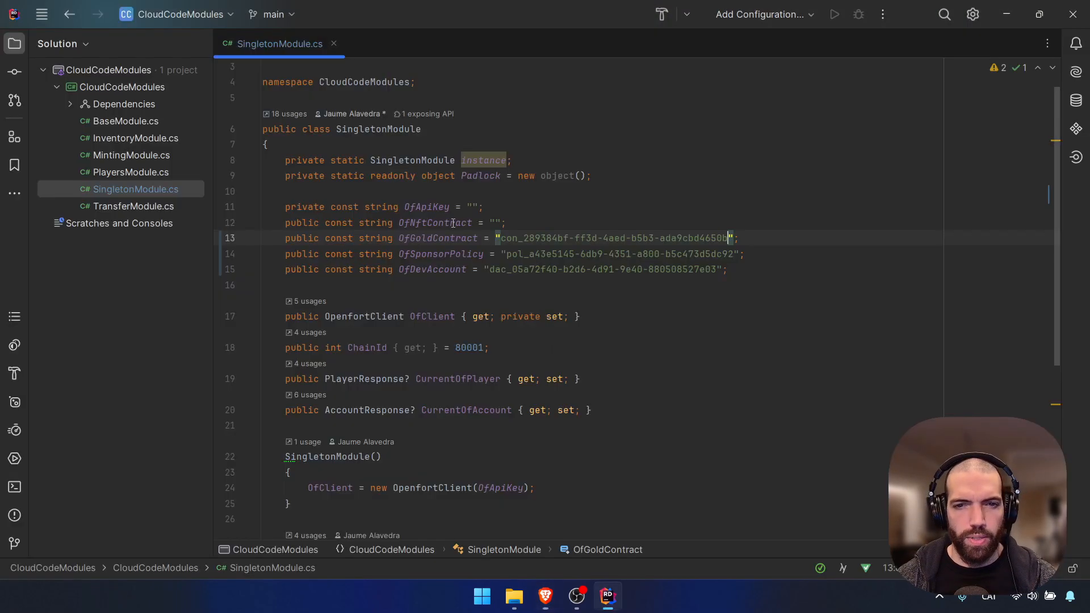
{"action": "left_click", "coordinate": [495, 223]}
{"action": "key", "text": "ctrl+v"}
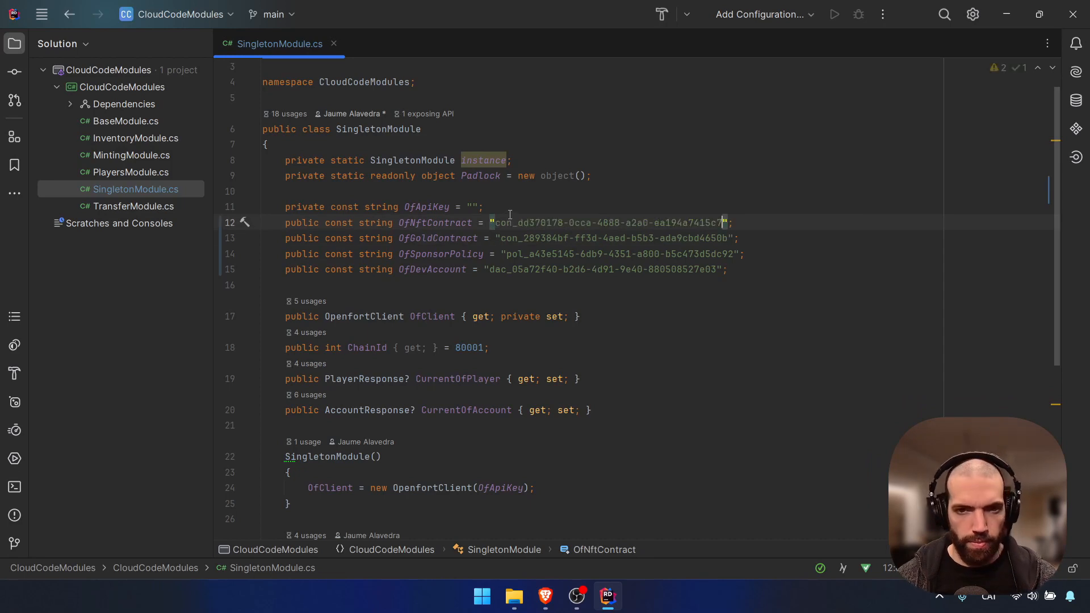
{"action": "key", "text": "alt+Tab"}
{"action": "left_click", "coordinate": [374, 103]}
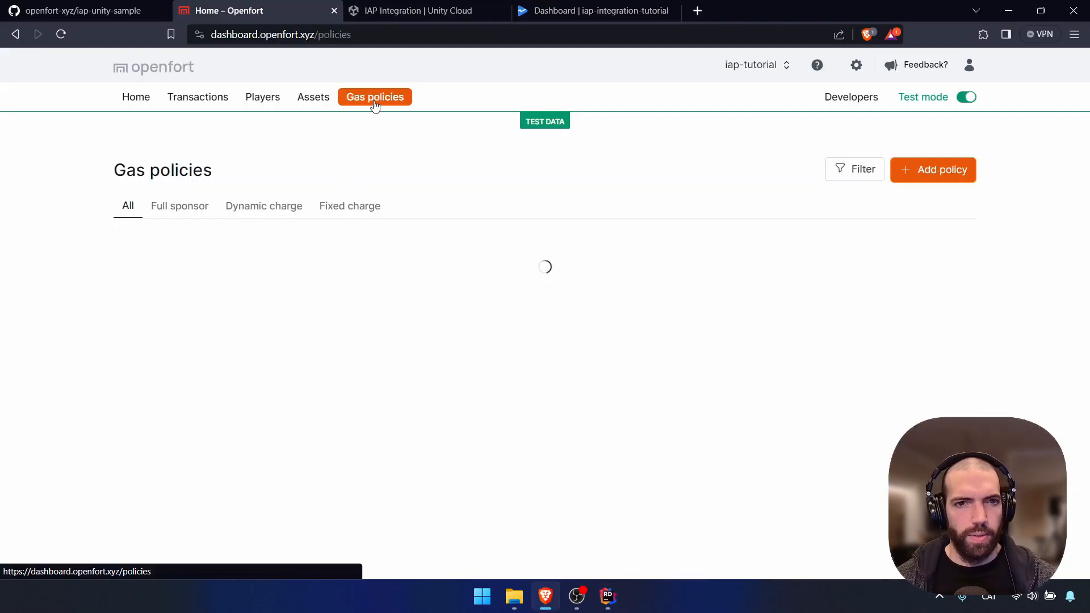
{"action": "left_click", "coordinate": [838, 102]}
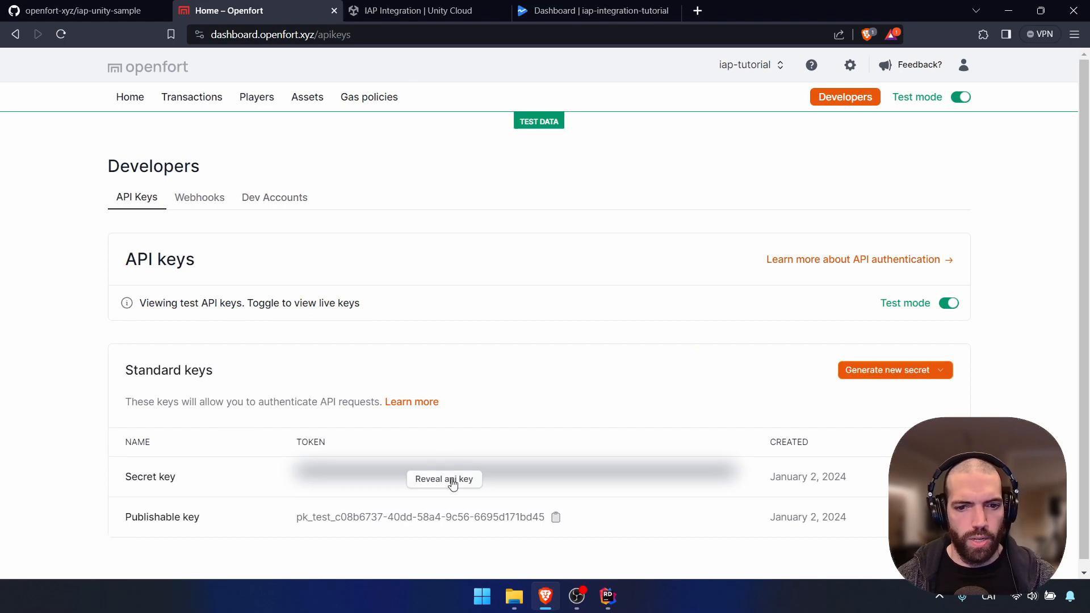
Reveal the Secret key row's test key, copy it, and return to the code editor
{"action": "left_click", "coordinate": [452, 480]}
{"action": "scroll", "coordinate": [518, 401], "scroll_direction": "down", "scroll_amount": 1}
{"action": "left_click", "coordinate": [550, 468]}
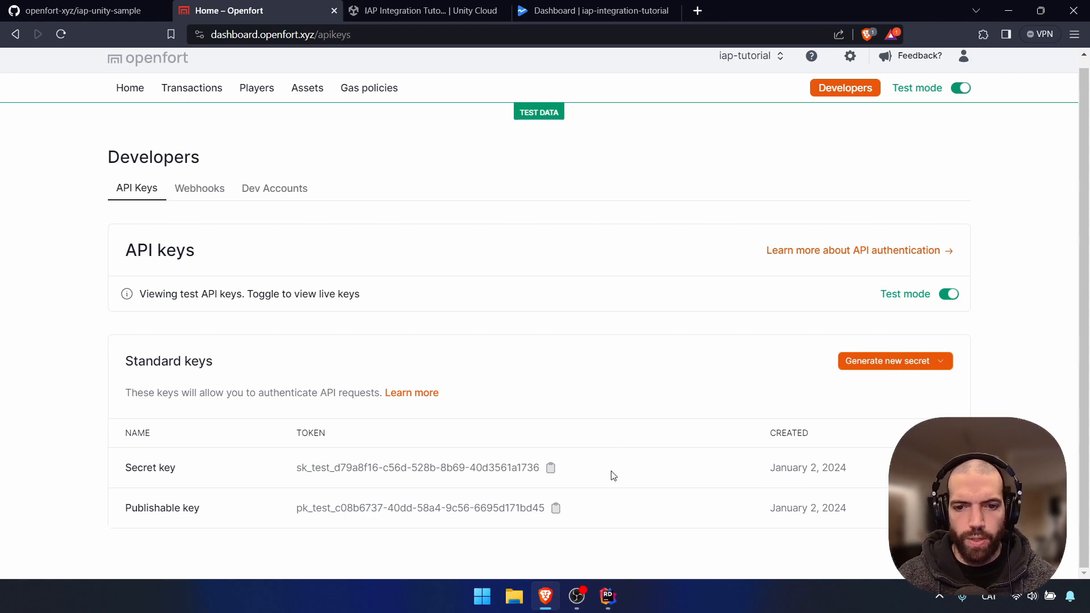
{"action": "left_click", "coordinate": [616, 598]}
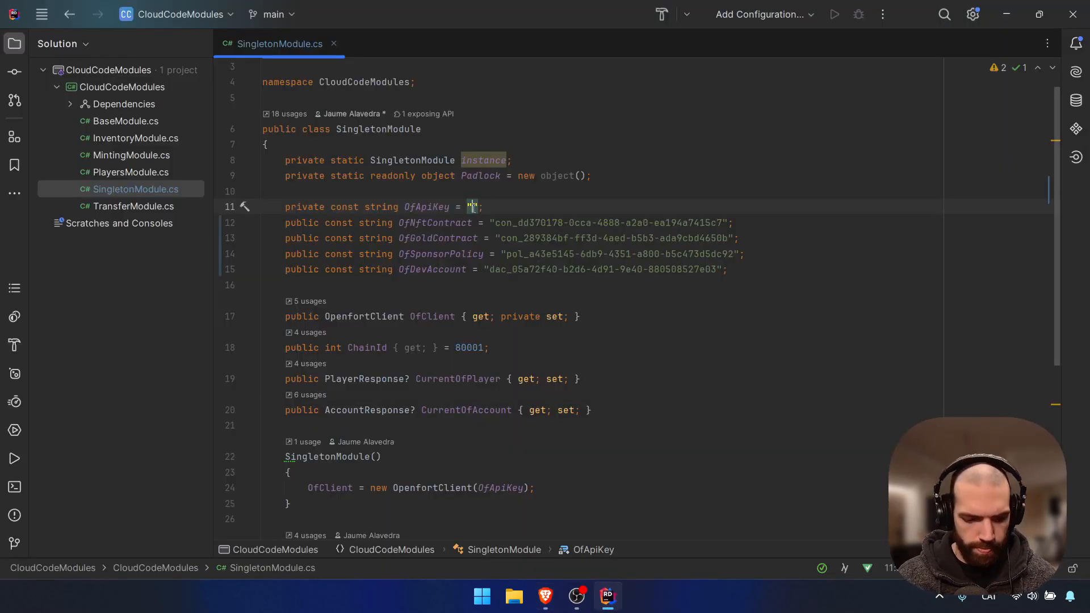
Paste the Openfort secret key into OfApiKey and add a publish-to-folder configuration named PublishConf
{"action": "key", "text": "ctrl+v"}
{"action": "left_click", "coordinate": [740, 190]}
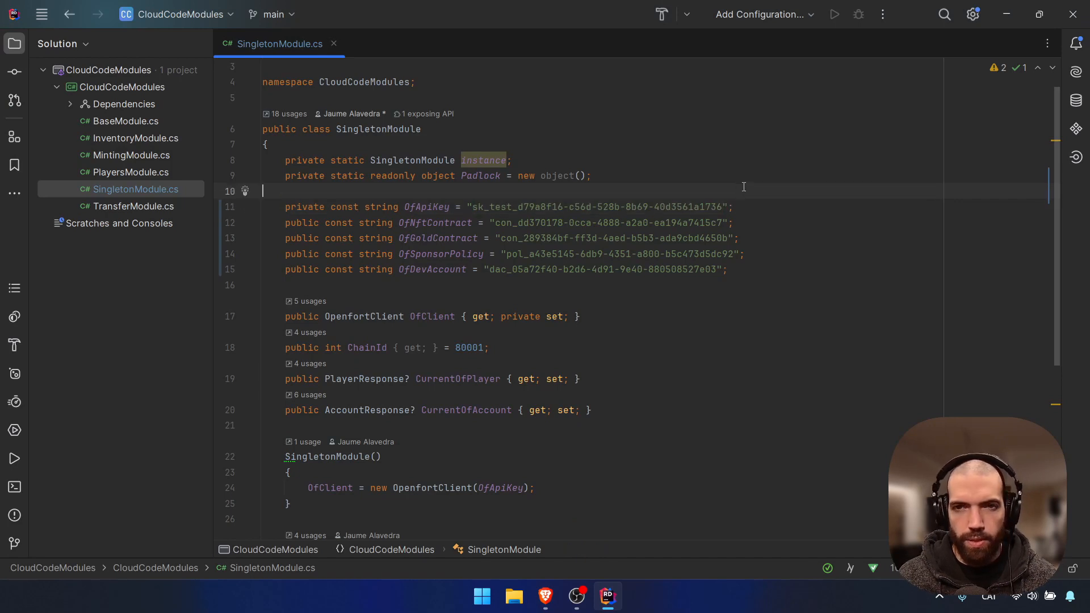
{"action": "left_click", "coordinate": [760, 14]}
{"action": "left_click", "coordinate": [746, 43]}
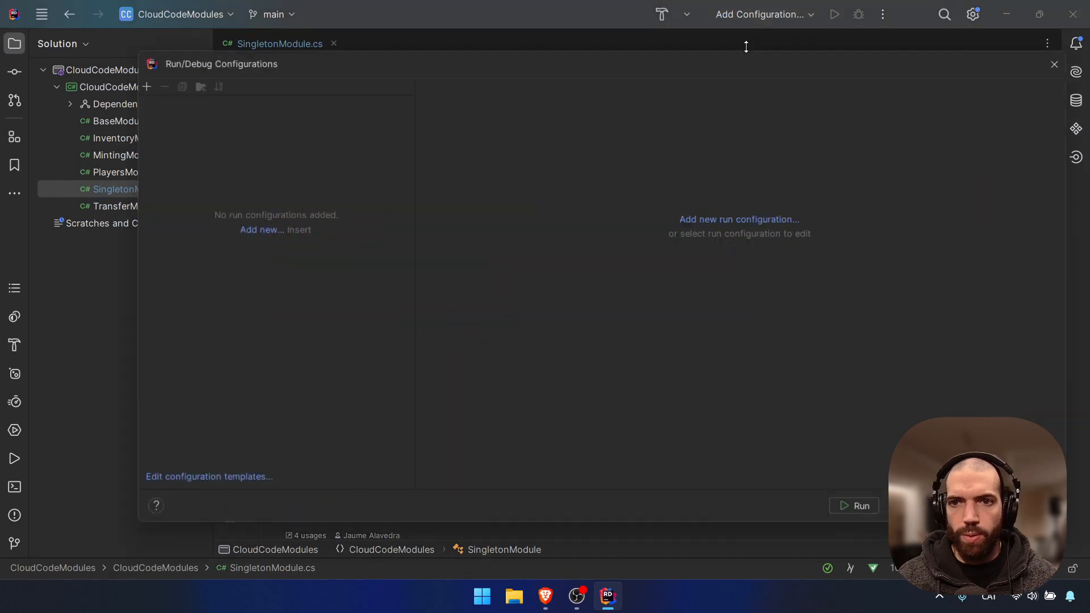
{"action": "left_click", "coordinate": [131, 80]}
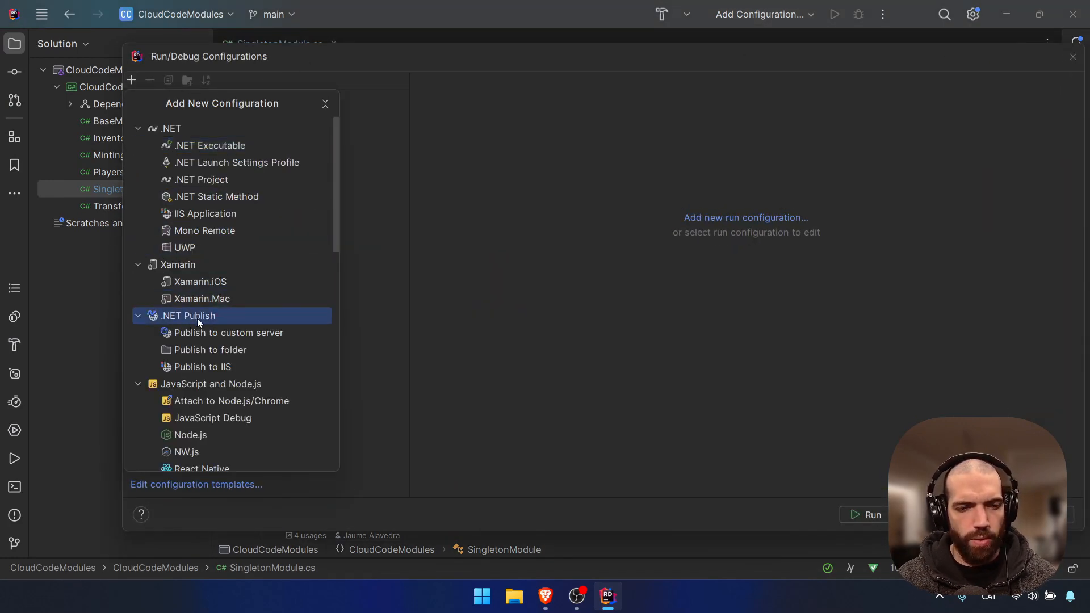
{"action": "left_click", "coordinate": [211, 350]}
{"action": "double_click", "coordinate": [467, 93]}
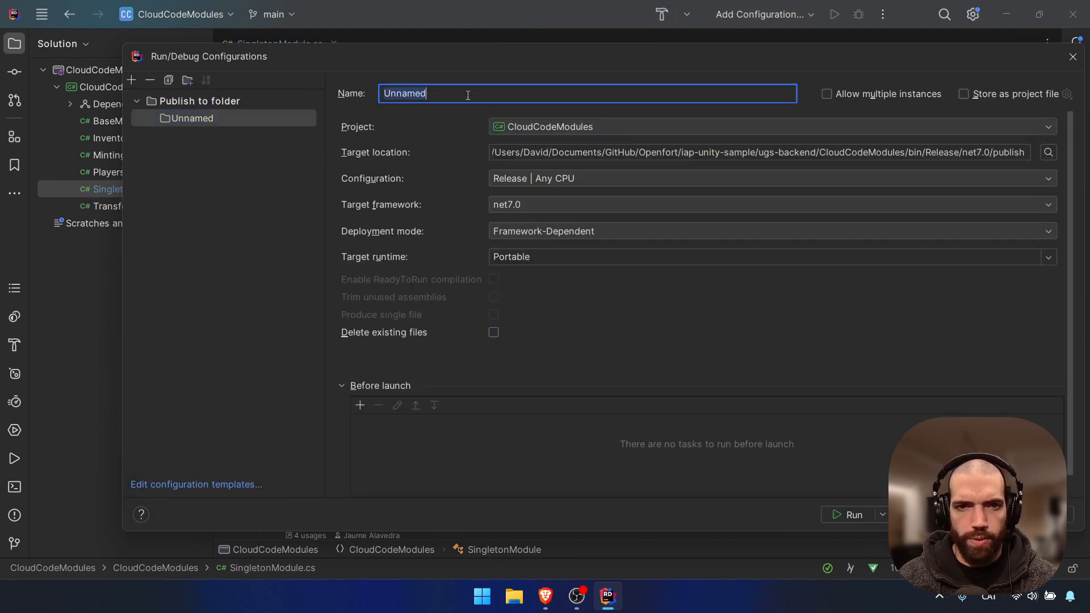
{"action": "type", "text": "Publis"}
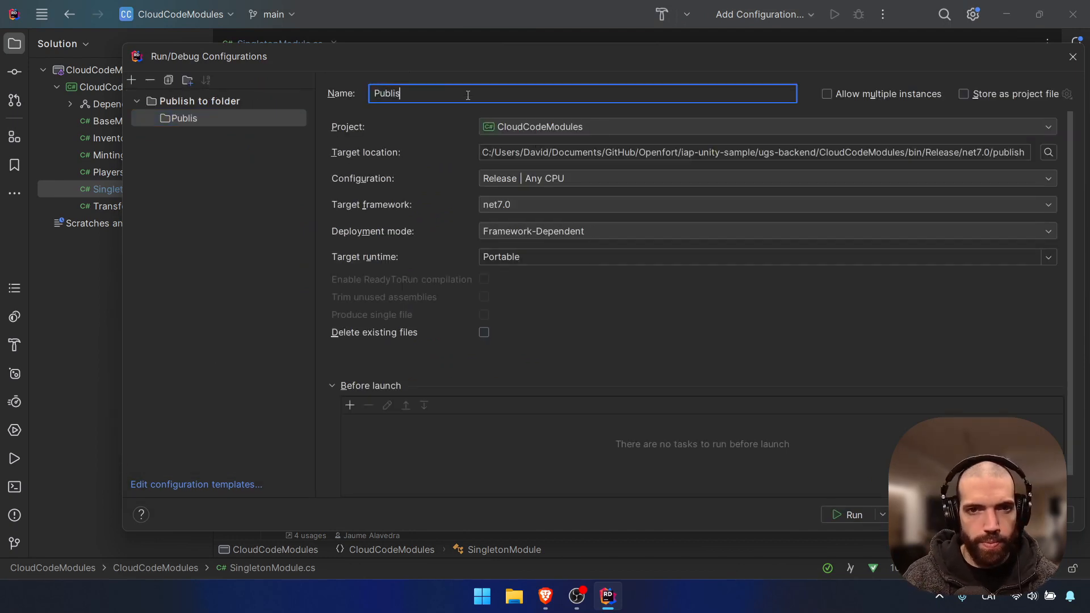
{"action": "type", "text": "hConf"}
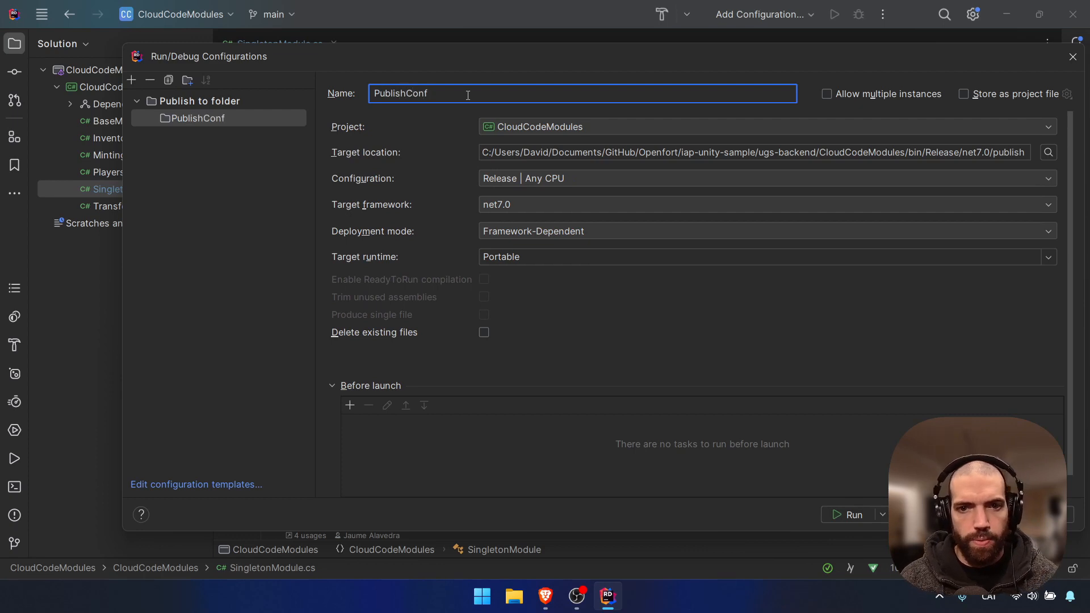
Set PublishConf to linux-x64, Framework-Dependent, with ReadyToRun compilation, and apply it
{"action": "left_click", "coordinate": [545, 258]}
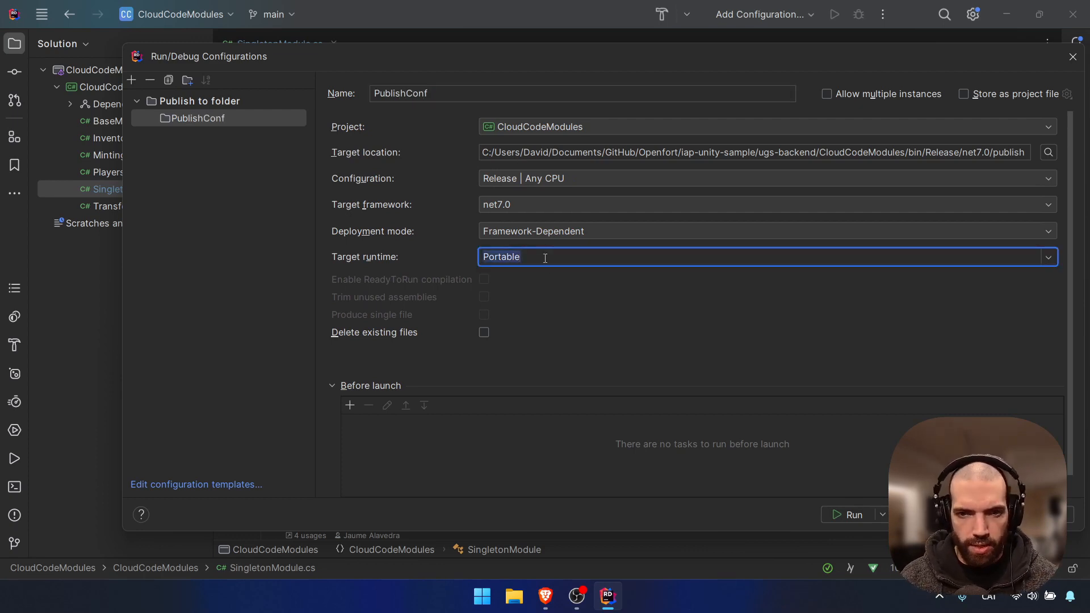
{"action": "key", "text": "BackSpace"}
{"action": "type", "text": "linux-"}
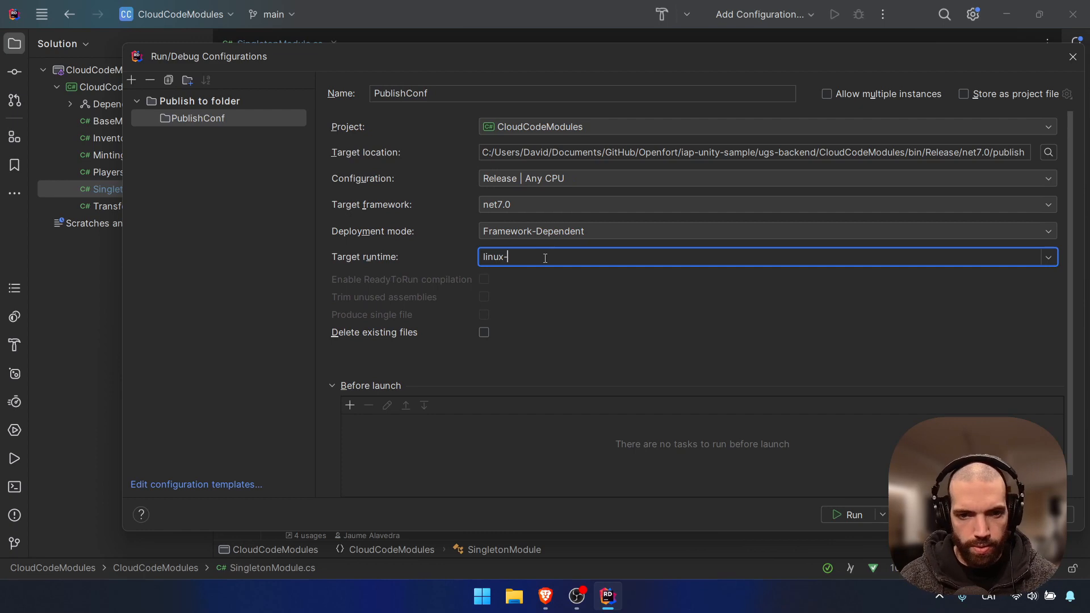
{"action": "type", "text": "x64"}
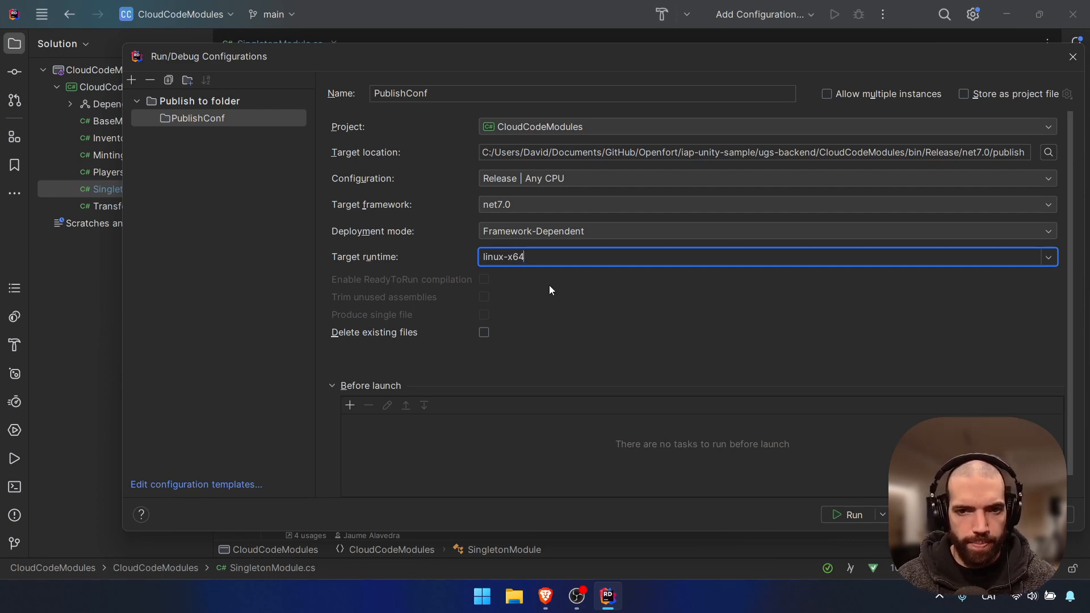
{"action": "left_click", "coordinate": [488, 233]}
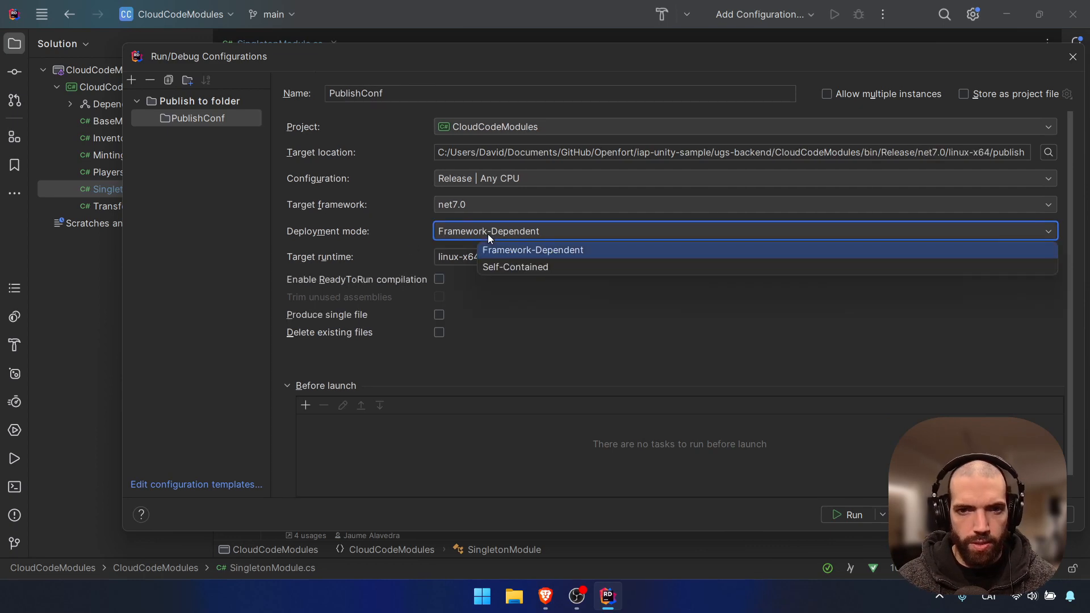
{"action": "left_click", "coordinate": [401, 232]}
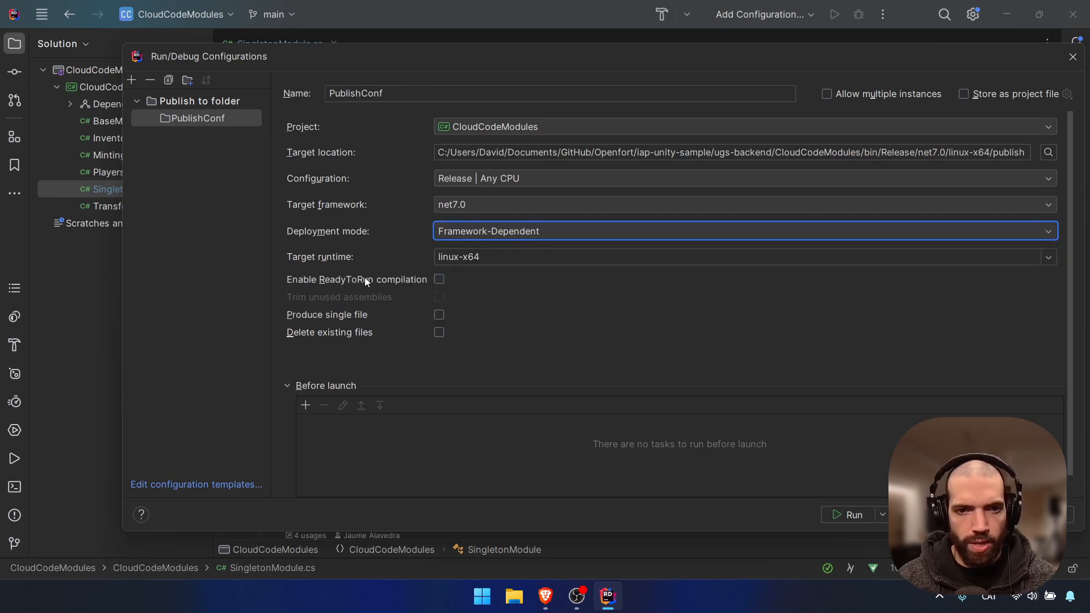
{"action": "left_click", "coordinate": [439, 280]}
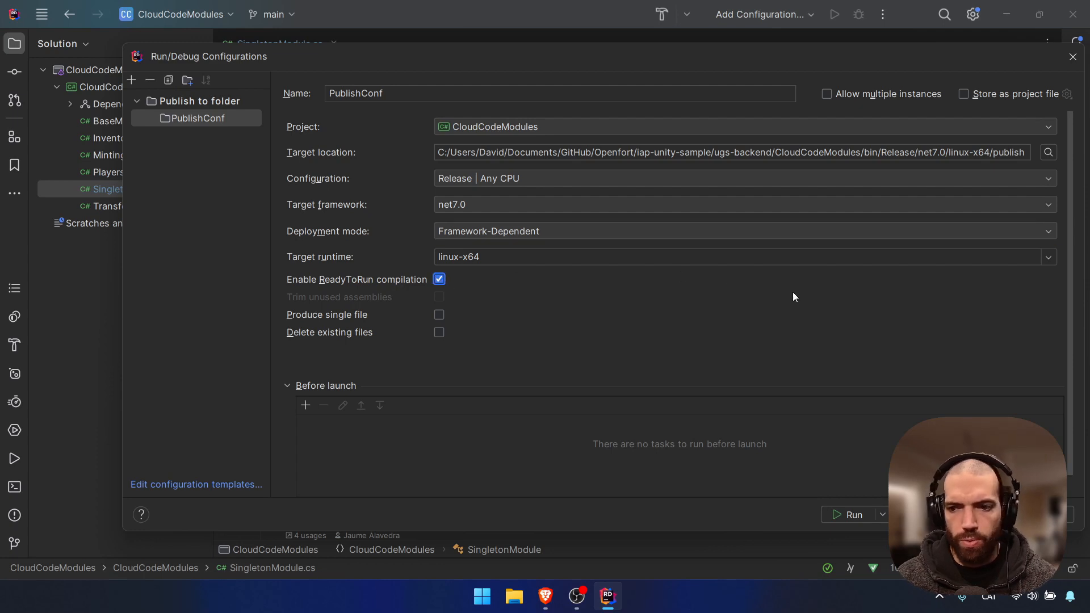
{"action": "left_click", "coordinate": [1067, 515]}
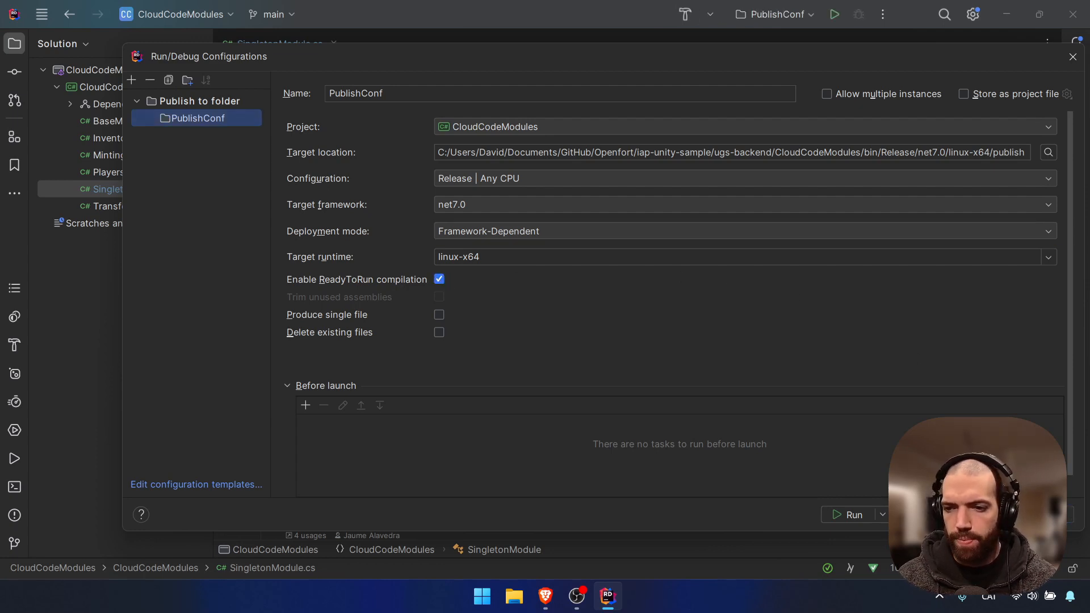
{"action": "left_click", "coordinate": [926, 514]}
Build the CloudCodeModules solution and run the PublishConf publish
{"action": "left_click", "coordinate": [685, 14]}
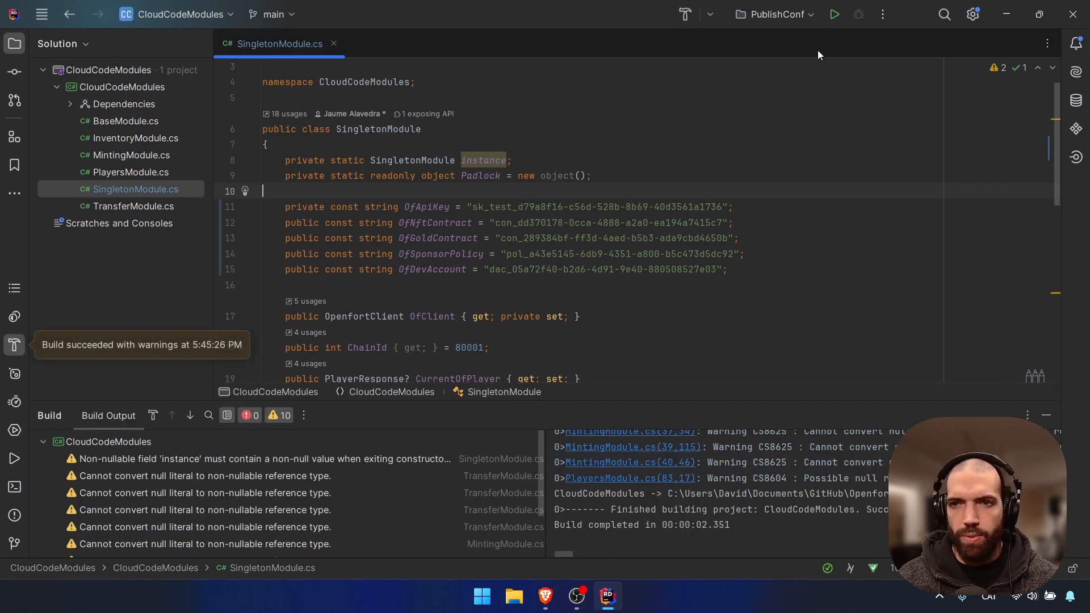
{"action": "left_click", "coordinate": [833, 22]}
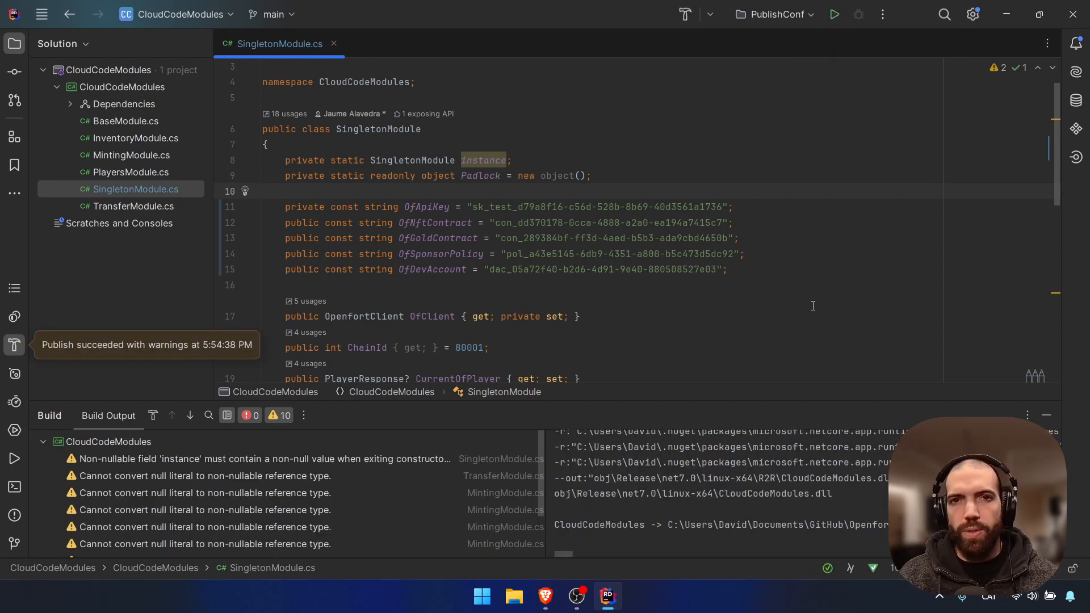
{"action": "left_click", "coordinate": [545, 596]}
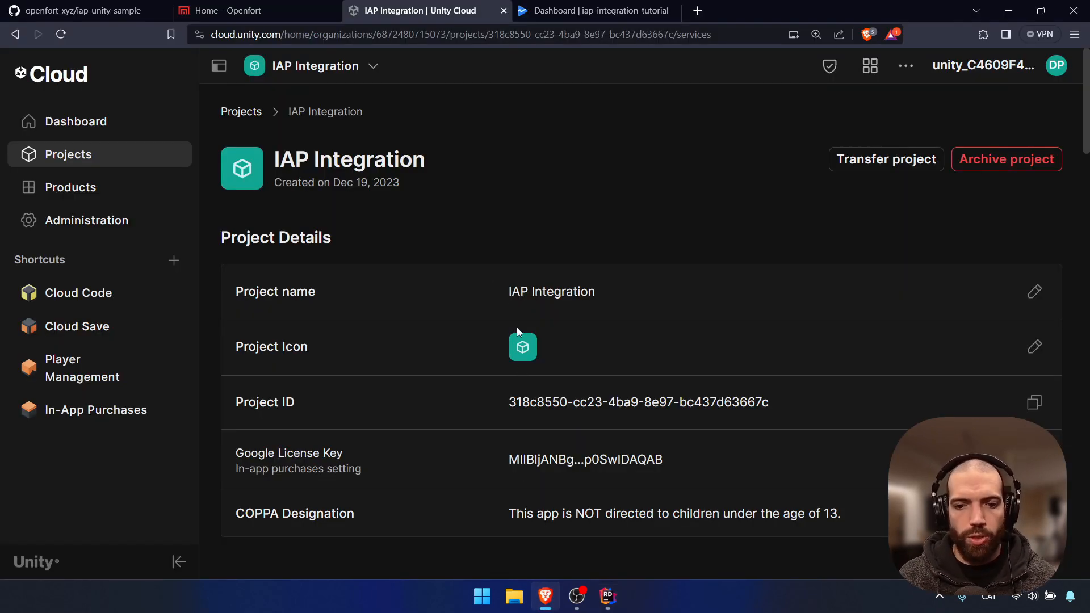
Open the README's official documentation link to read the Cloud Code module deploy guide, then return to Rider
{"action": "left_click", "coordinate": [73, 12]}
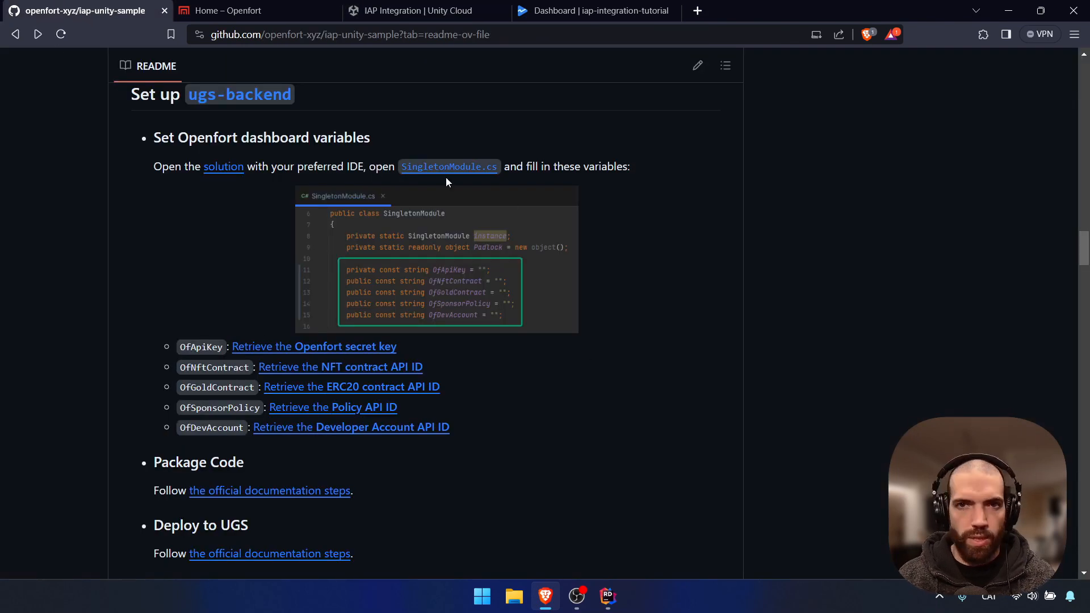
{"action": "middle_click", "coordinate": [296, 553]}
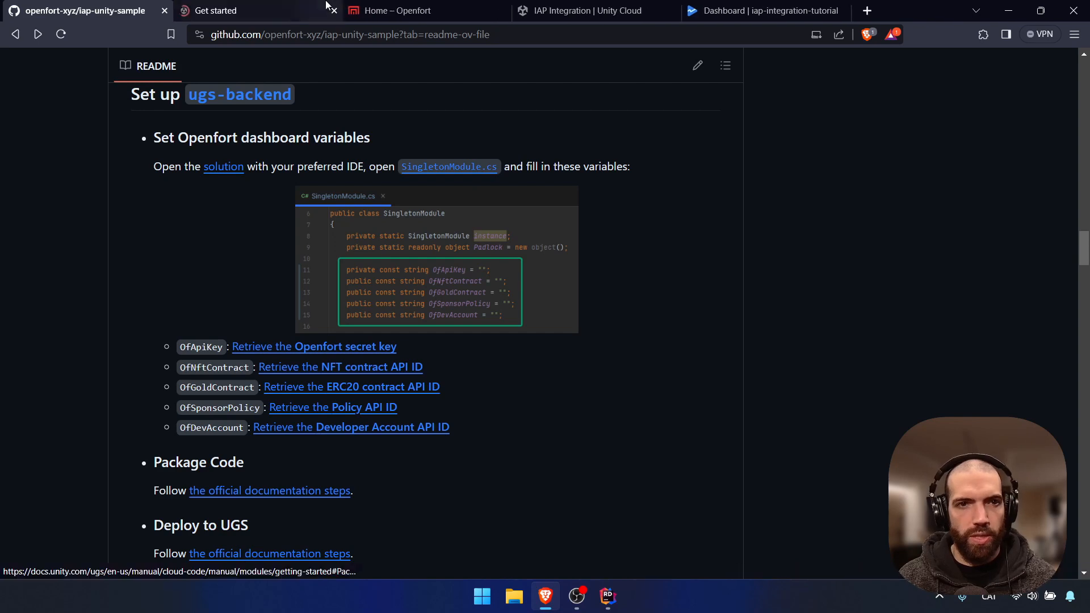
{"action": "left_click", "coordinate": [296, 5]}
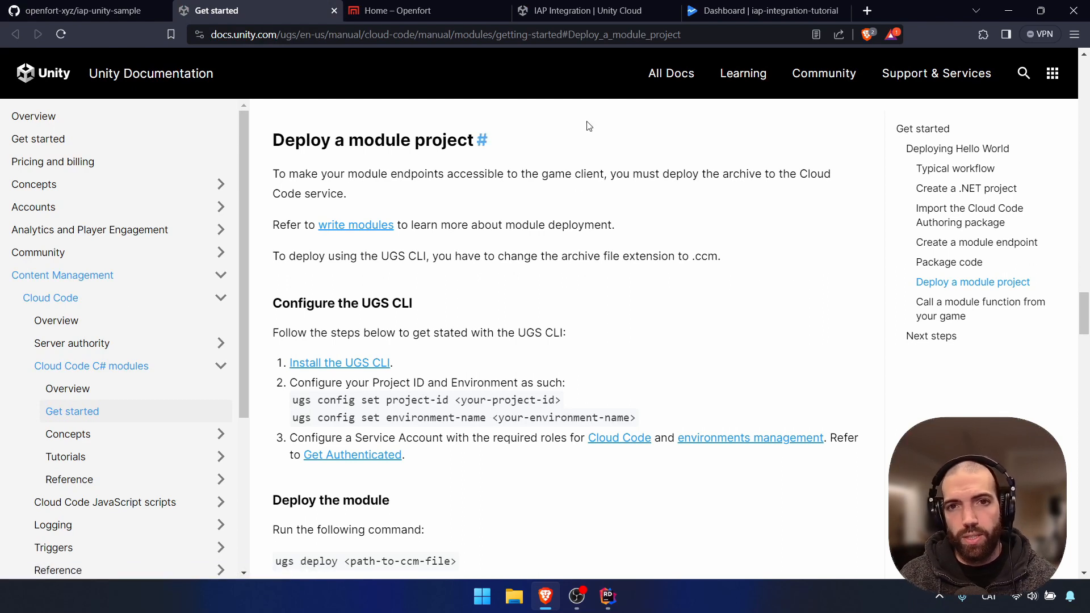
{"action": "left_click", "coordinate": [607, 8]}
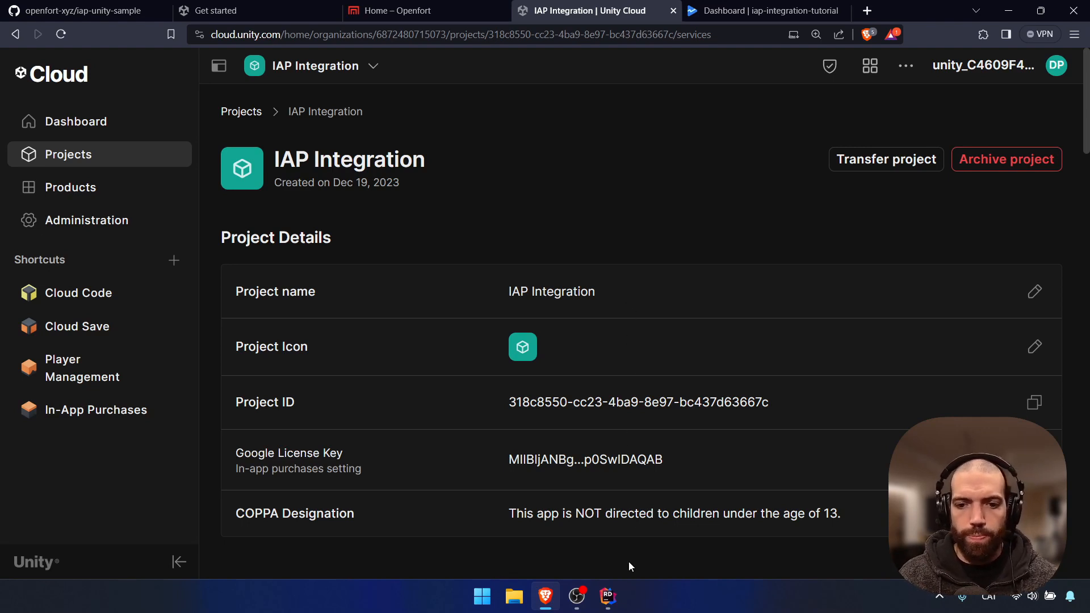
{"action": "left_click", "coordinate": [612, 599]}
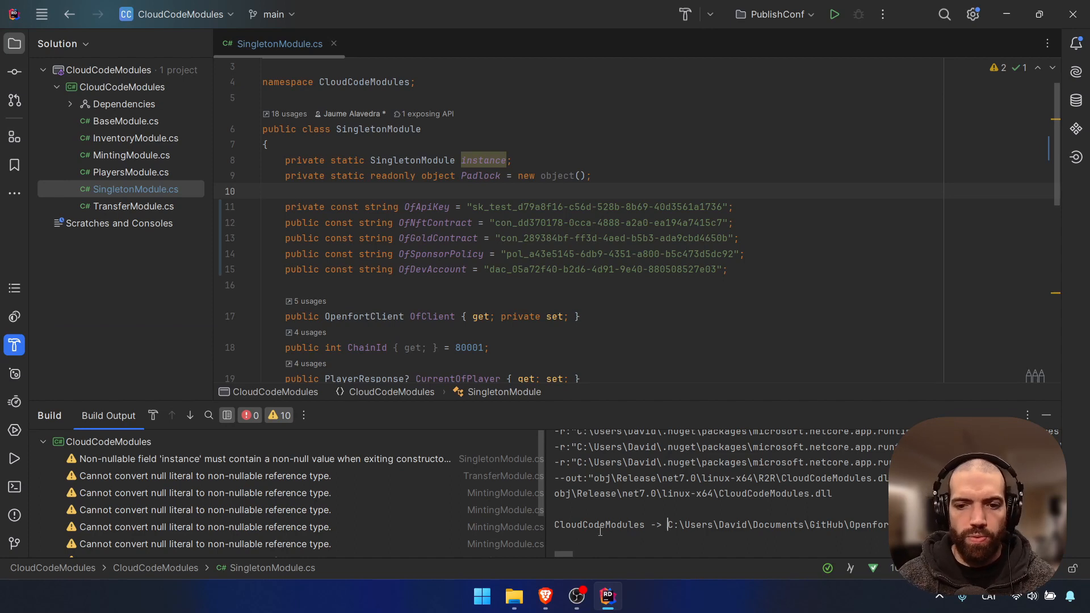
Browse to ugs-backend/CloudCodeModules/bin/Release/net7.0/linux-x64/publish
{"action": "left_click", "coordinate": [514, 596]}
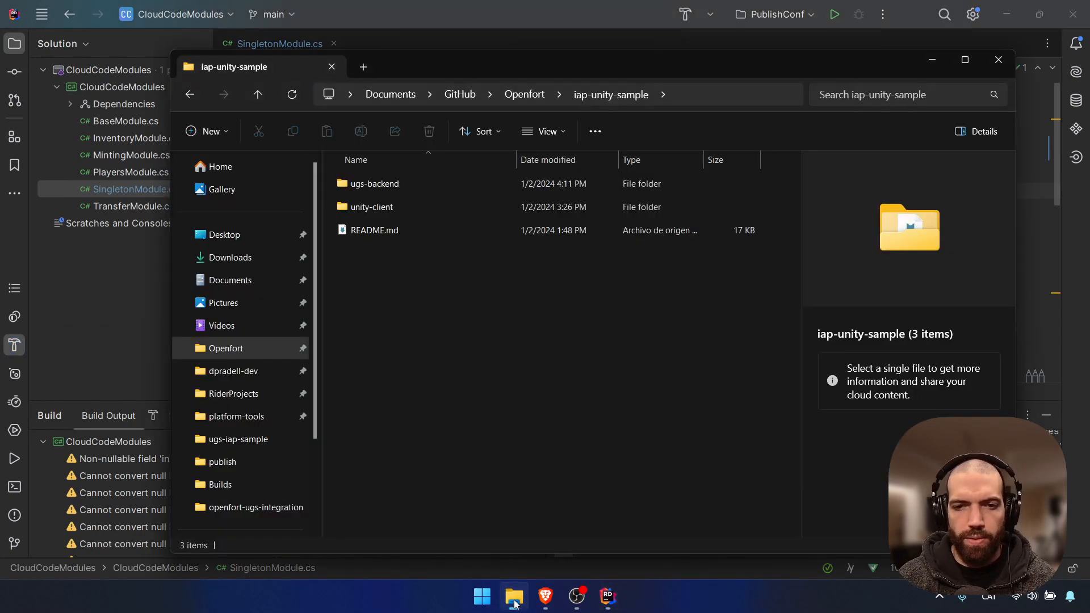
{"action": "double_click", "coordinate": [401, 182]}
{"action": "double_click", "coordinate": [404, 206]}
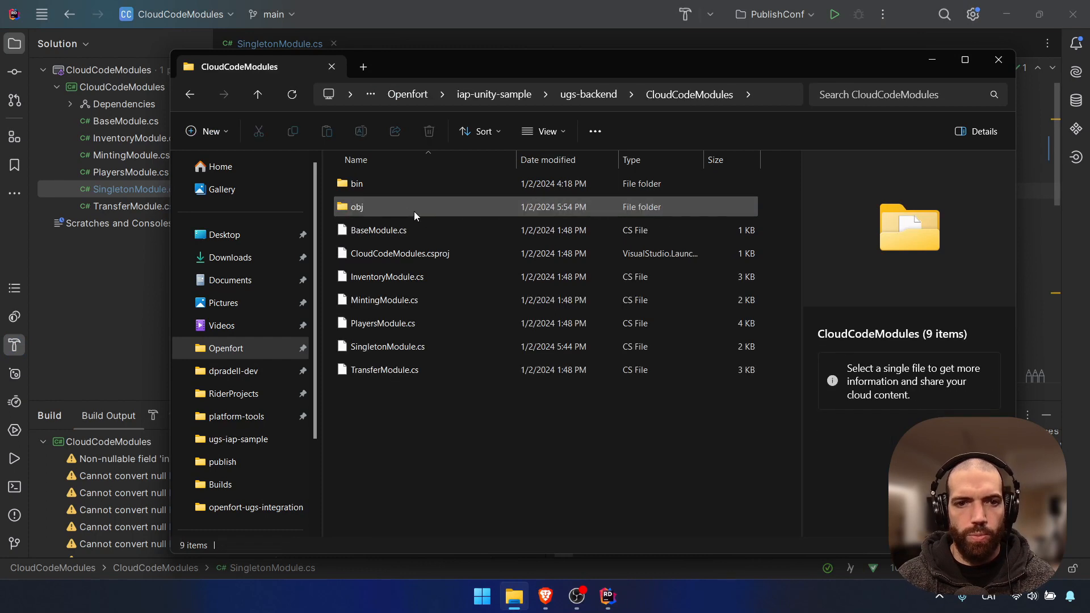
{"action": "double_click", "coordinate": [383, 182]}
{"action": "double_click", "coordinate": [379, 208]}
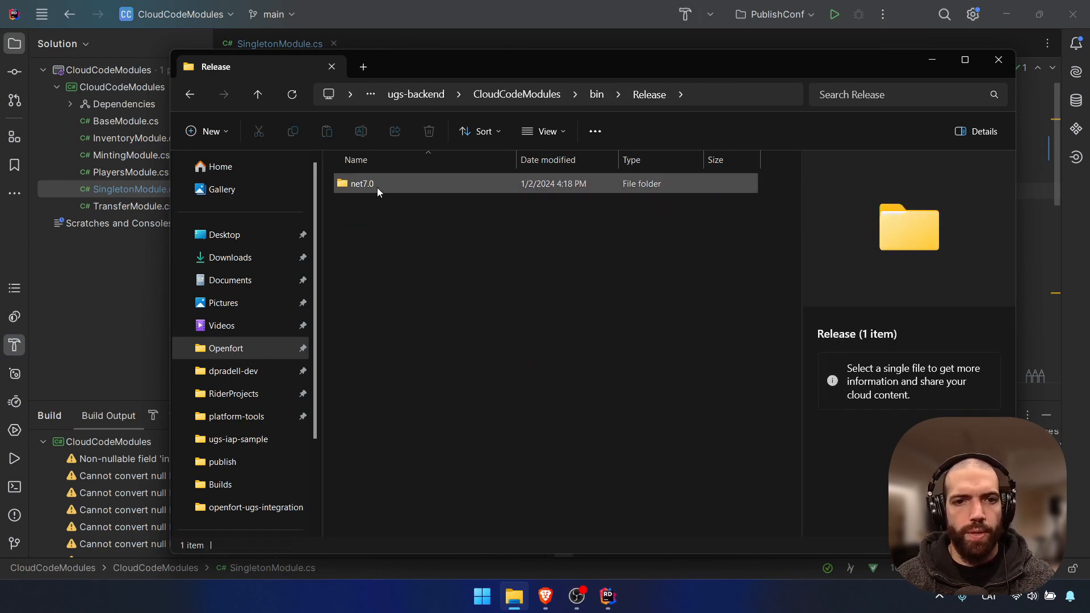
{"action": "double_click", "coordinate": [377, 185]}
{"action": "double_click", "coordinate": [399, 187]}
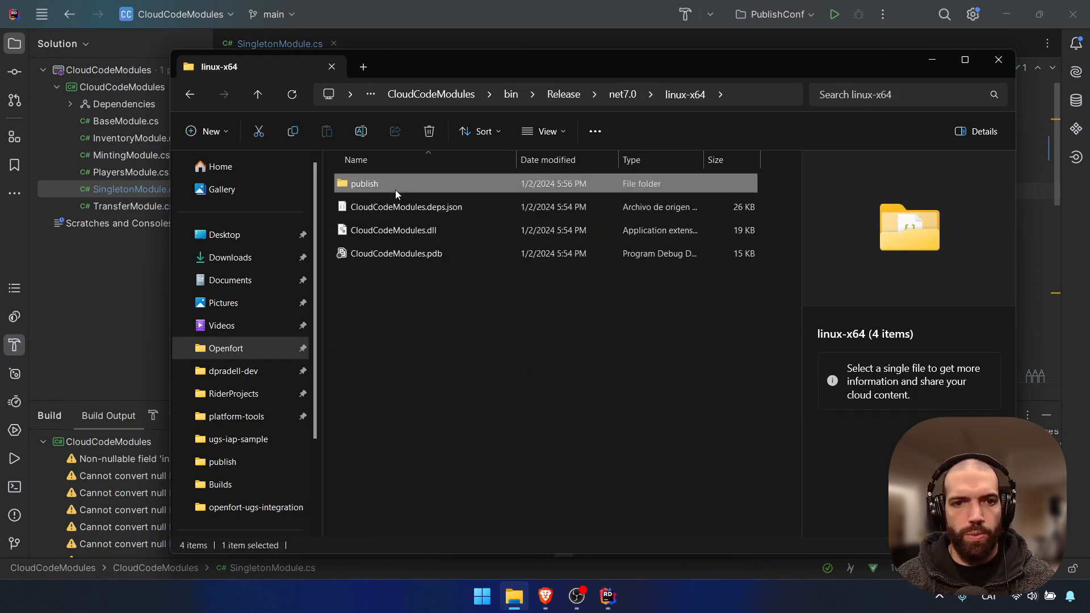
{"action": "double_click", "coordinate": [395, 190]}
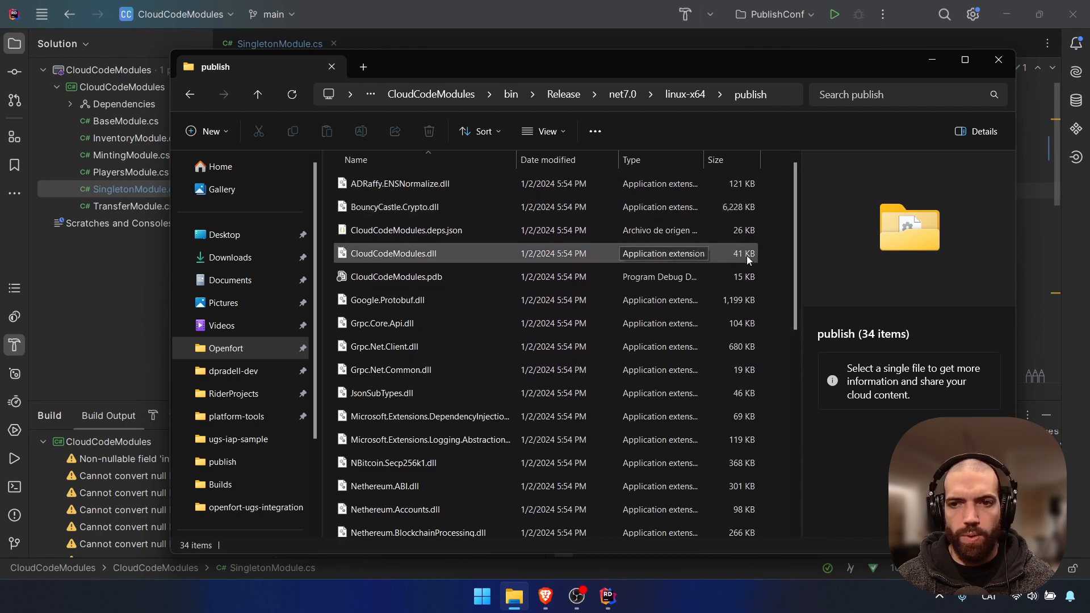
{"action": "scroll", "coordinate": [744, 284], "scroll_direction": "down", "scroll_amount": 6}
{"action": "scroll", "coordinate": [762, 341], "scroll_direction": "up", "scroll_amount": 4}
{"action": "scroll", "coordinate": [762, 343], "scroll_direction": "up", "scroll_amount": 3}
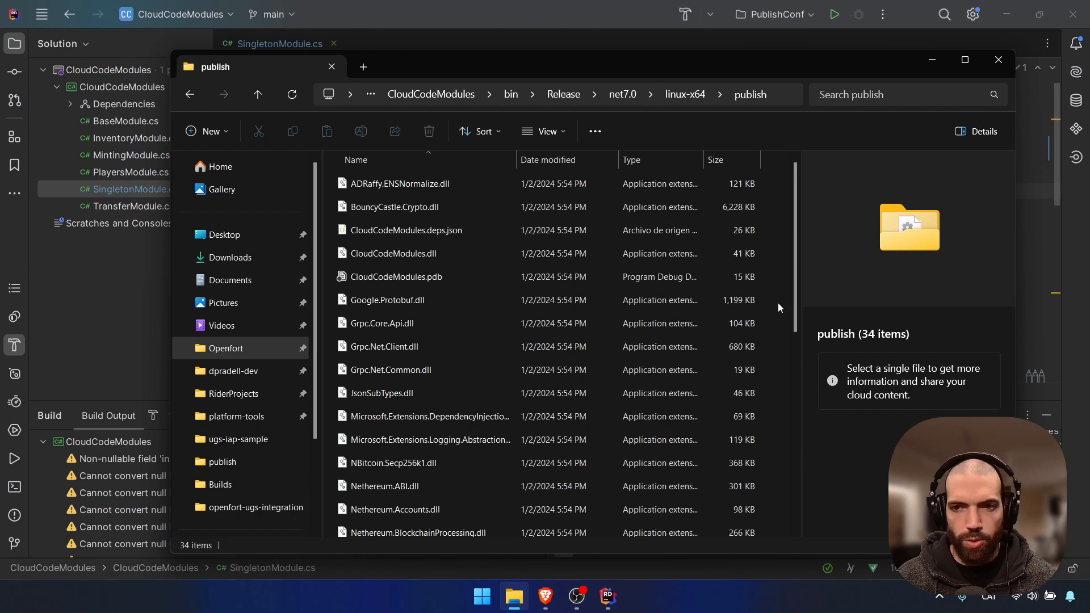
Compress all 34 published files into a ZIP archive
{"action": "key", "text": "ctrl+a"}
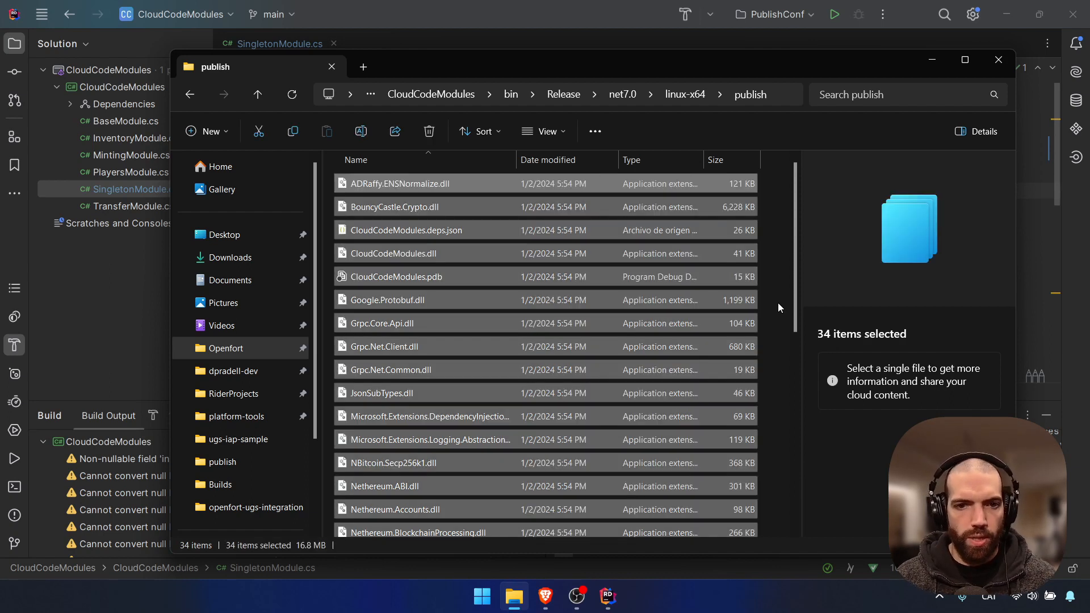
{"action": "right_click", "coordinate": [425, 250]}
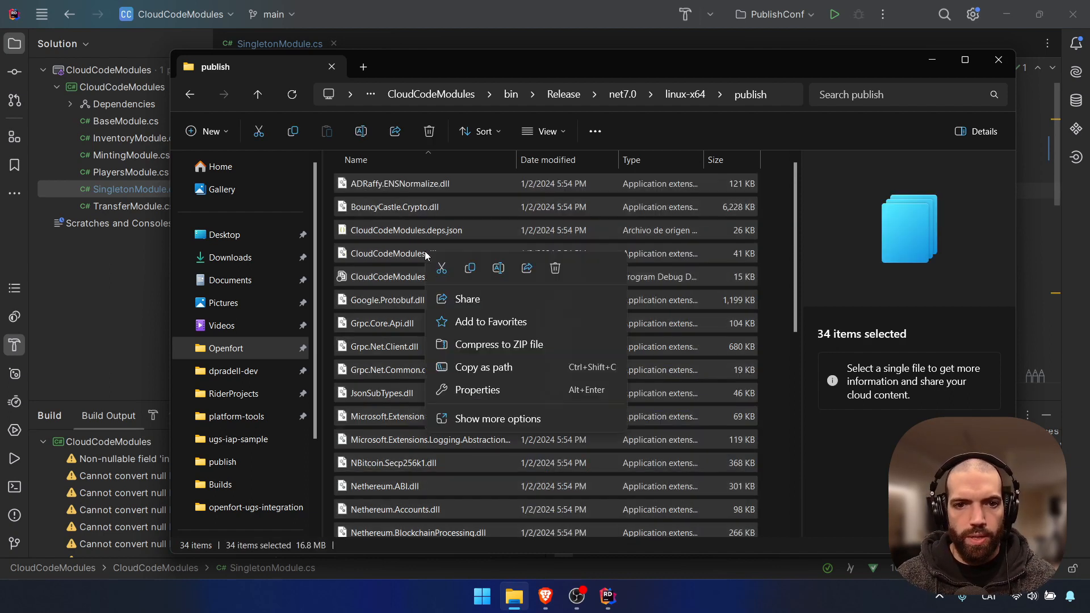
{"action": "left_click", "coordinate": [510, 343]}
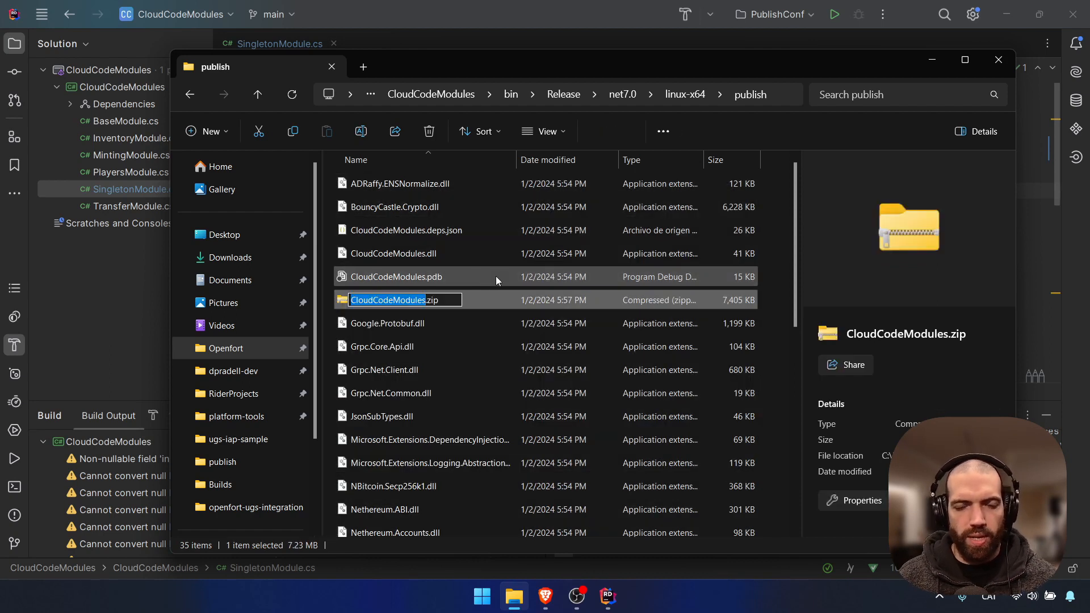
Change the archive's extension from .zip to .ccm, making CloudCodeModules.ccm, and accept the warning
{"action": "key", "text": "Right"}
{"action": "key", "text": "shift+End"}
{"action": "key", "text": "Right"}
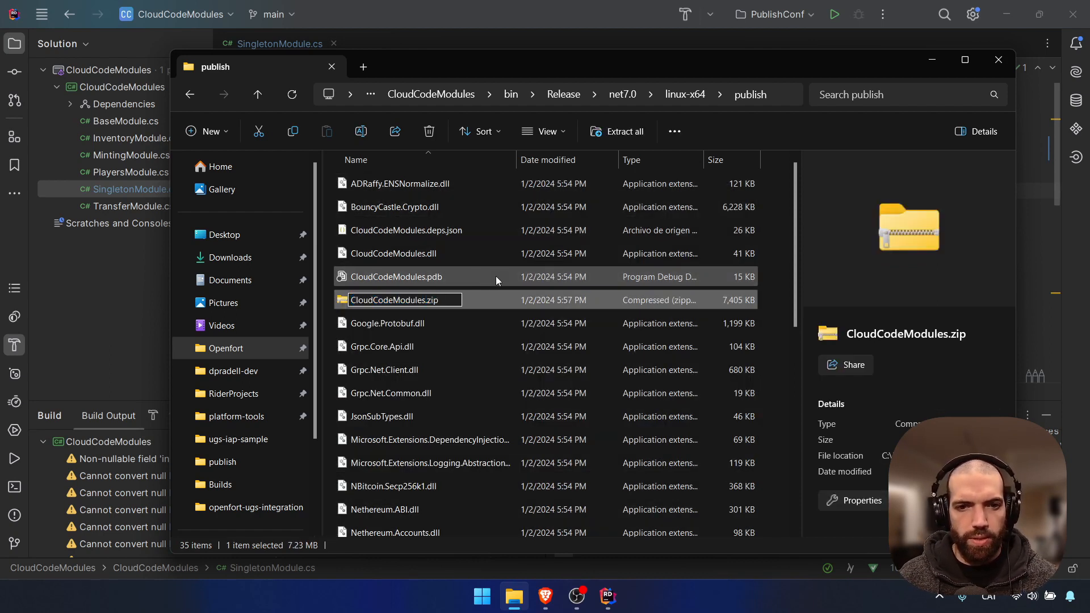
{"action": "key", "text": "ctrl+a"}
{"action": "key", "text": "Right"}
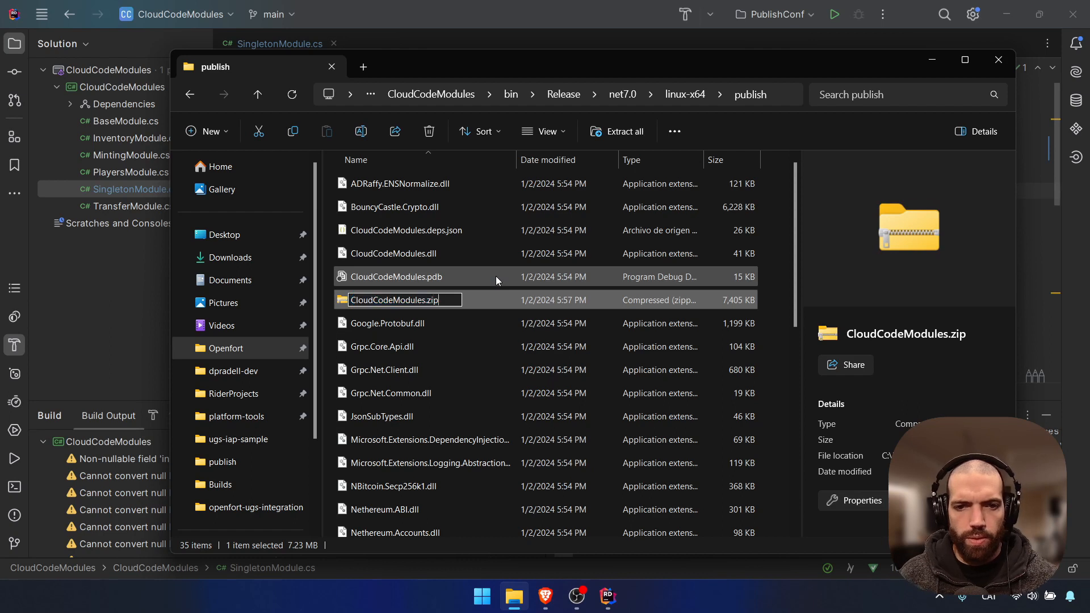
{"action": "key", "text": "Delete"}
{"action": "key", "text": "BackSpace"}
{"action": "key", "text": "BackSpace"}
{"action": "type", "text": "ccm"}
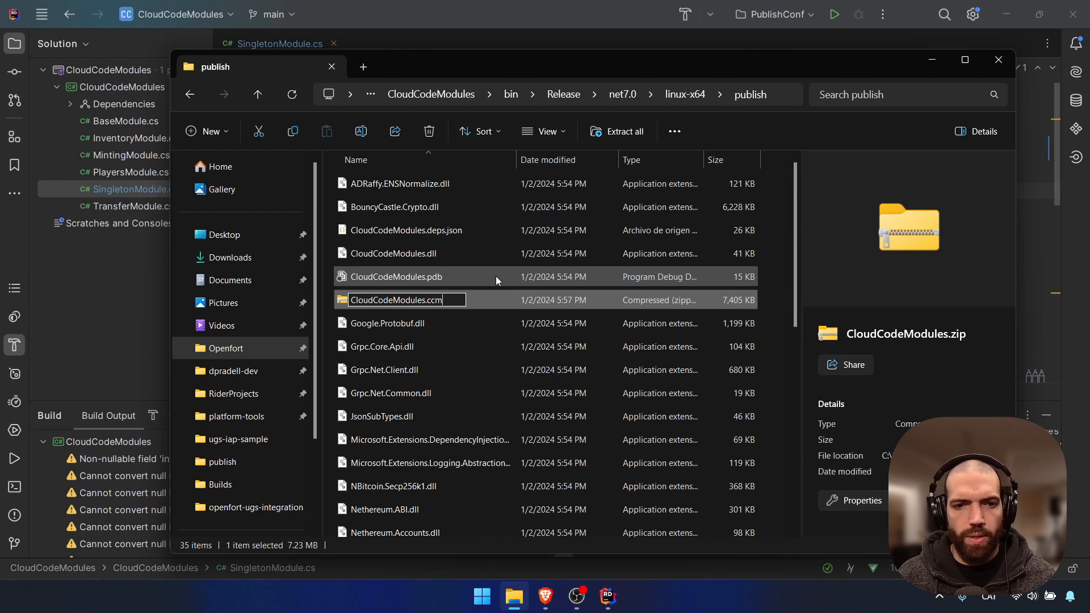
{"action": "key", "text": "Return"}
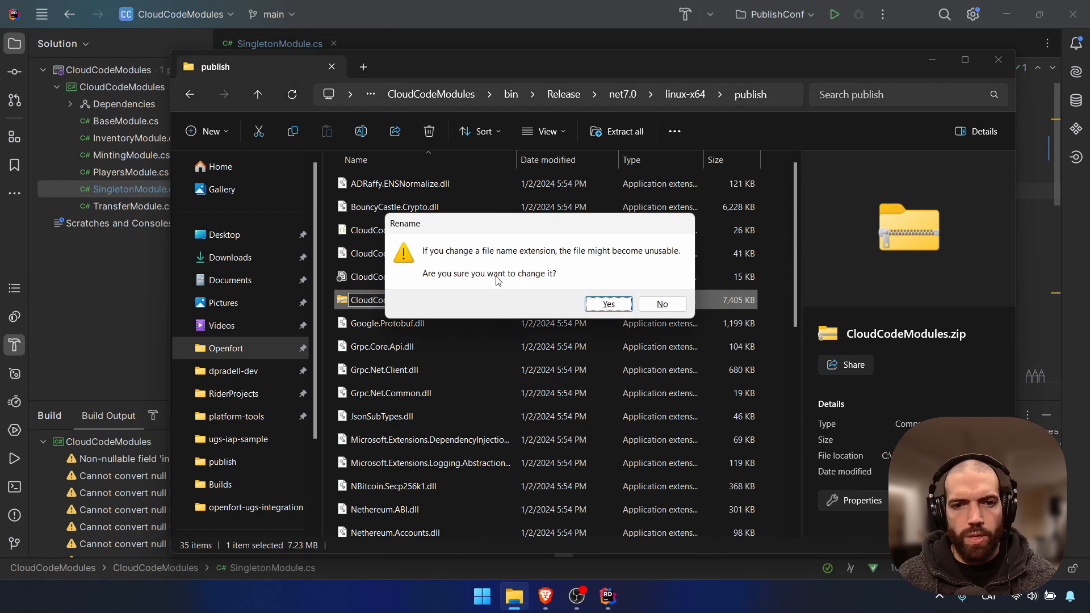
{"action": "left_click", "coordinate": [608, 305]}
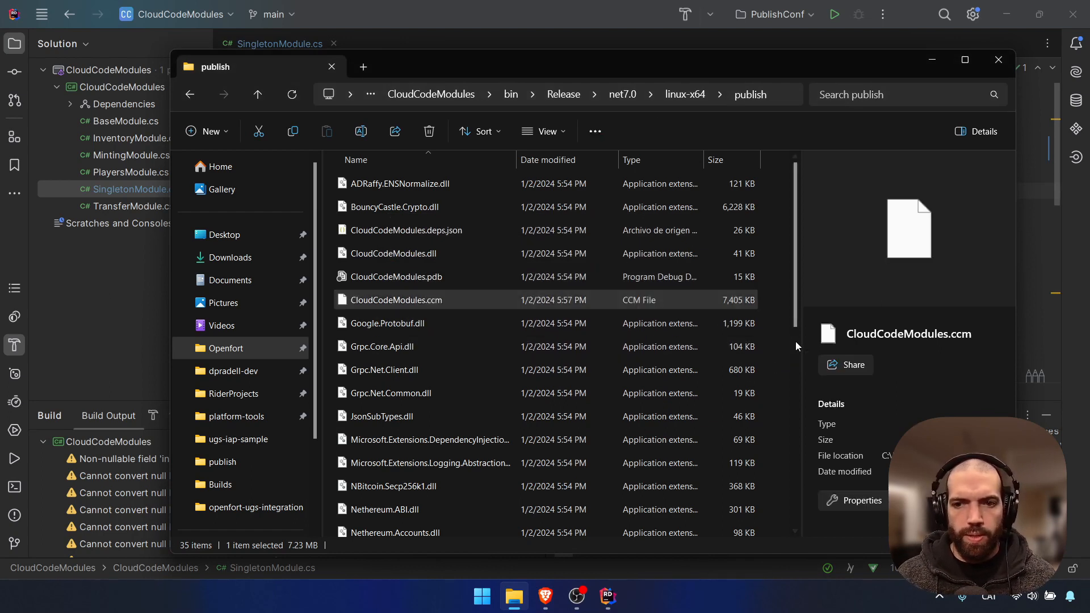
{"action": "left_click", "coordinate": [779, 344]}
{"action": "right_click", "coordinate": [778, 340]}
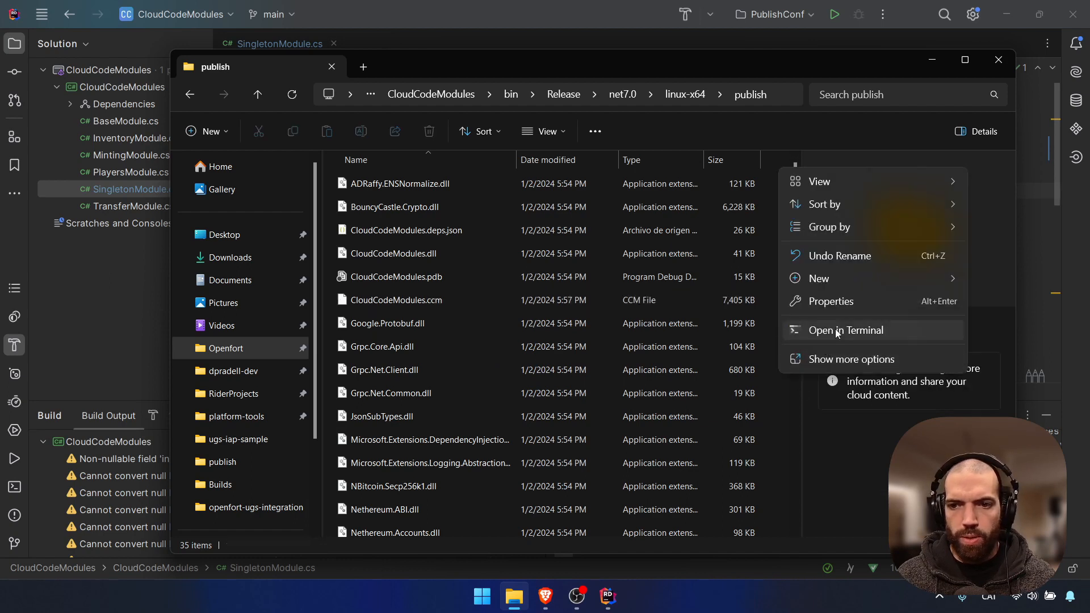
Open a terminal in the publish folder and run ugs deploy .\CloudCodeModules.ccm
{"action": "left_click", "coordinate": [823, 327]}
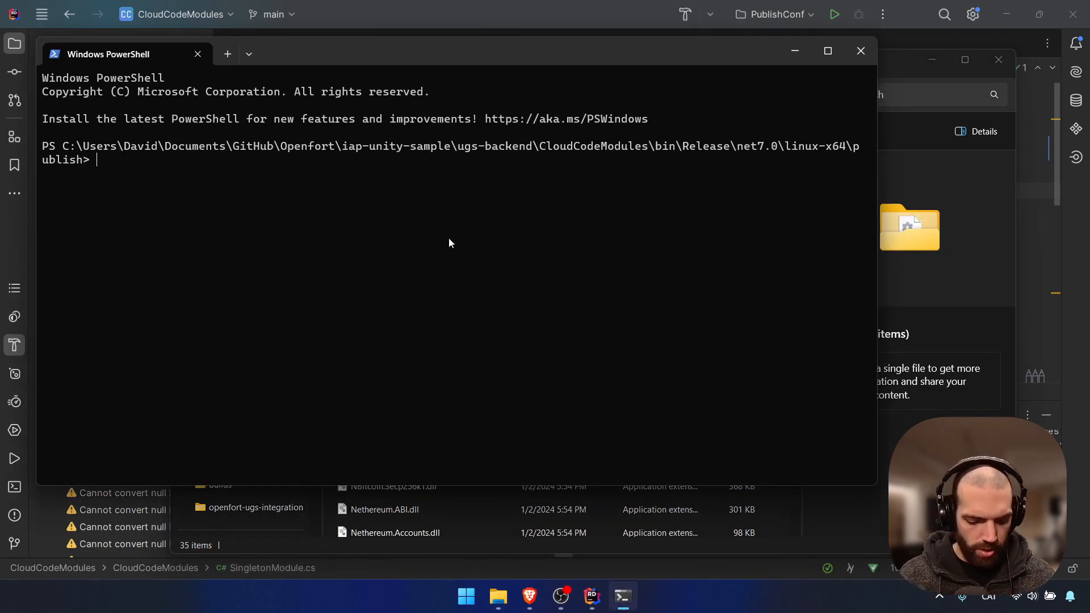
{"action": "type", "text": "ugs deploy"}
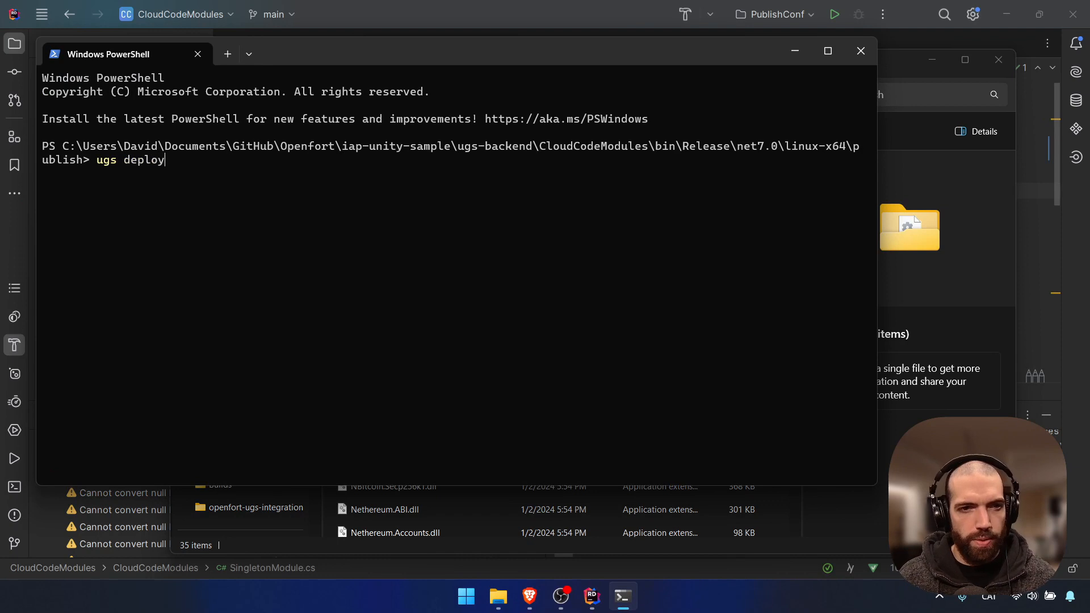
{"action": "type", "text": " .\\Cloud"}
{"action": "key", "text": "Tab"}
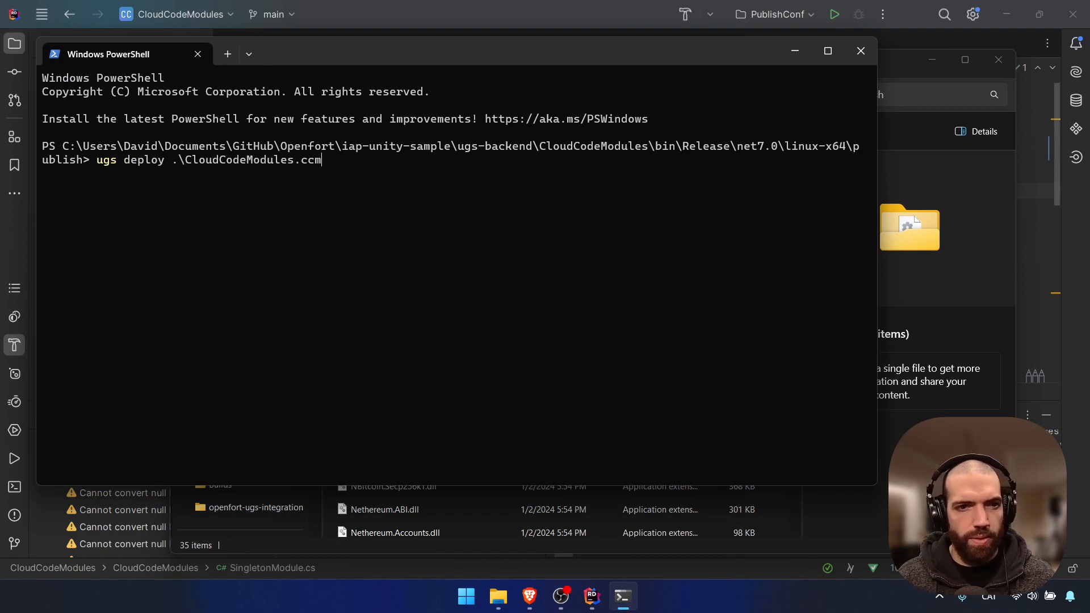
{"action": "key", "text": "Return"}
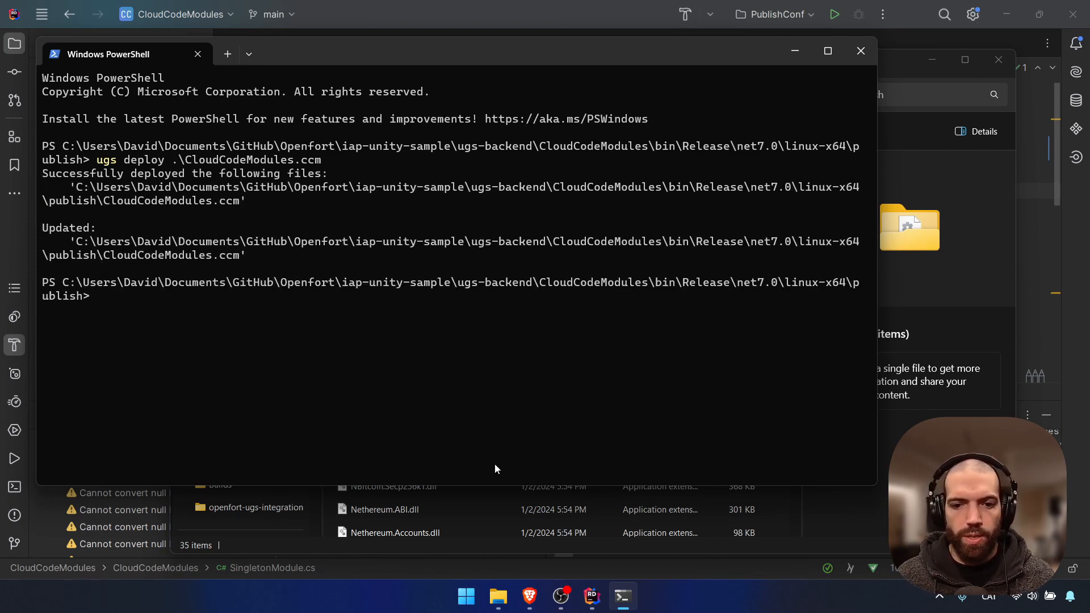
{"action": "left_click", "coordinate": [529, 595]}
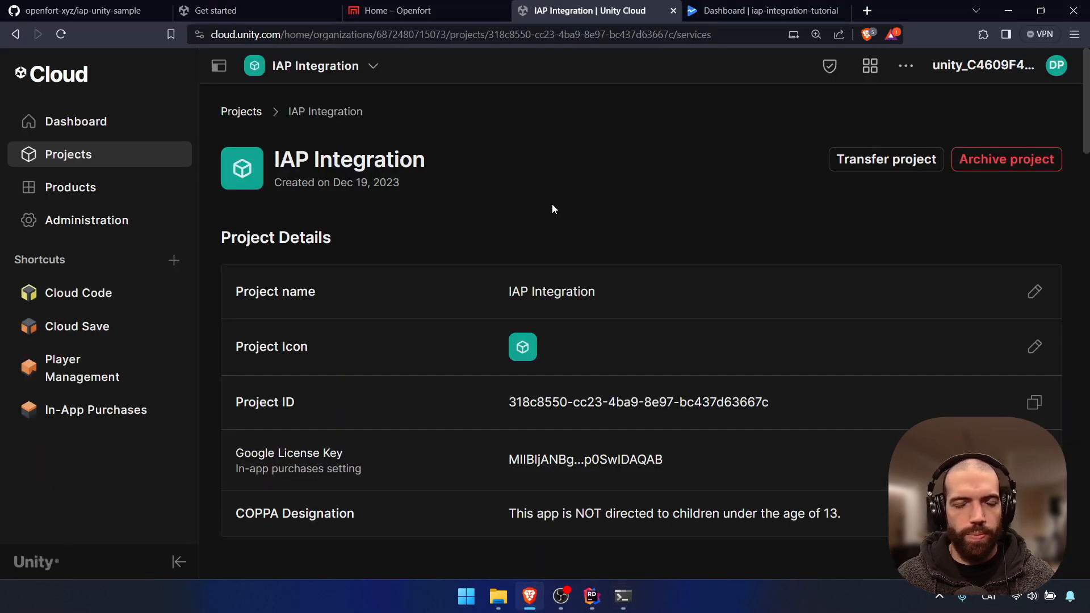
Open Cloud Code's Modules list to confirm CloudCodeModules was uploaded
{"action": "left_click", "coordinate": [172, 261]}
{"action": "type", "text": "c"}
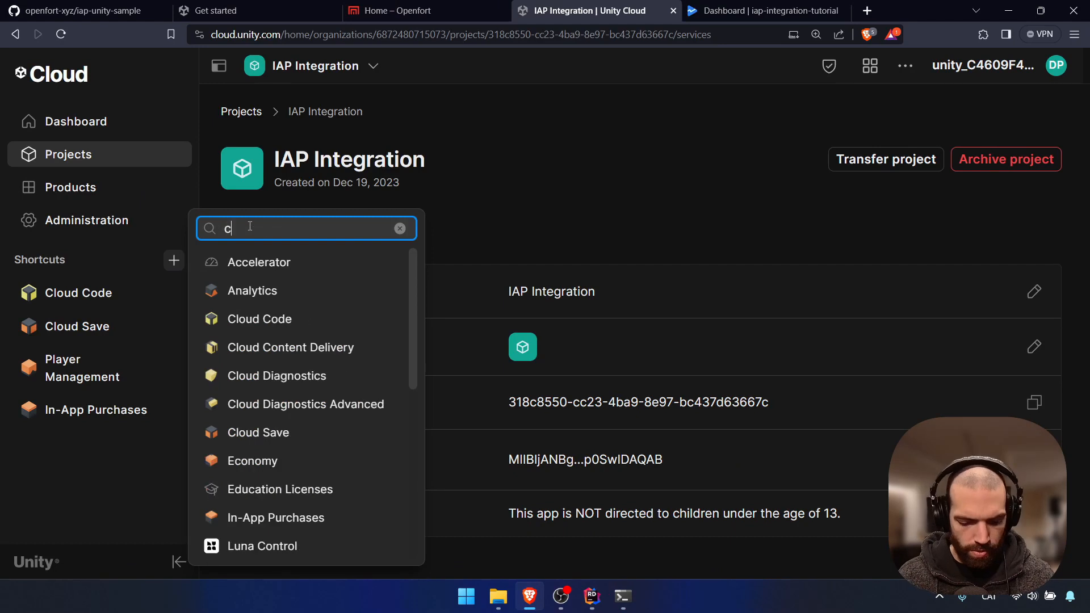
{"action": "type", "text": "lou"}
{"action": "key", "text": "BackSpace"}
{"action": "key", "text": "BackSpace"}
{"action": "key", "text": "BackSpace"}
{"action": "key", "text": "BackSpace"}
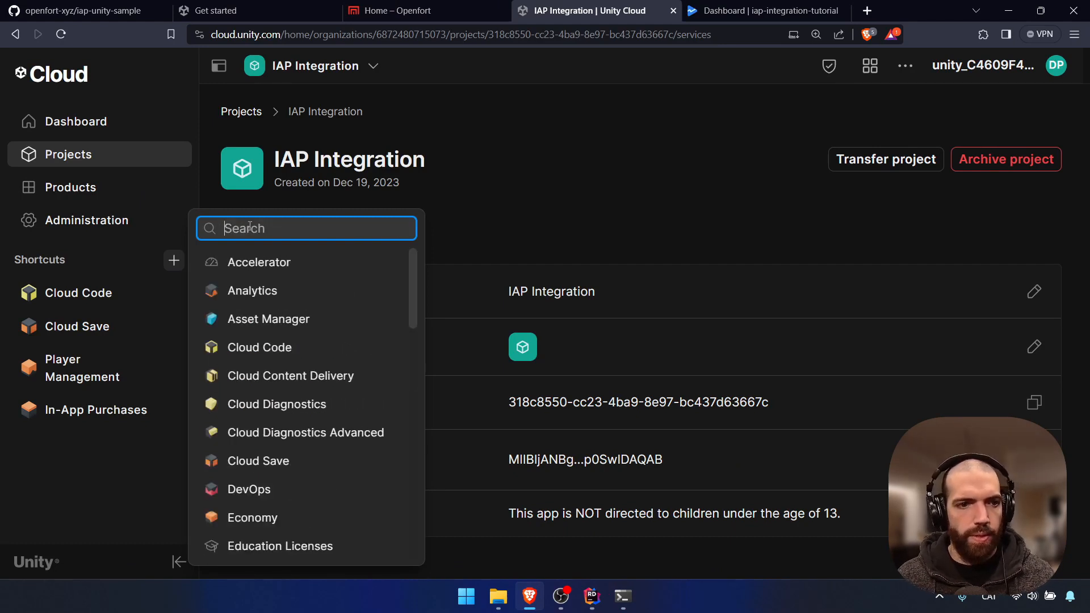
{"action": "left_click", "coordinate": [105, 295]}
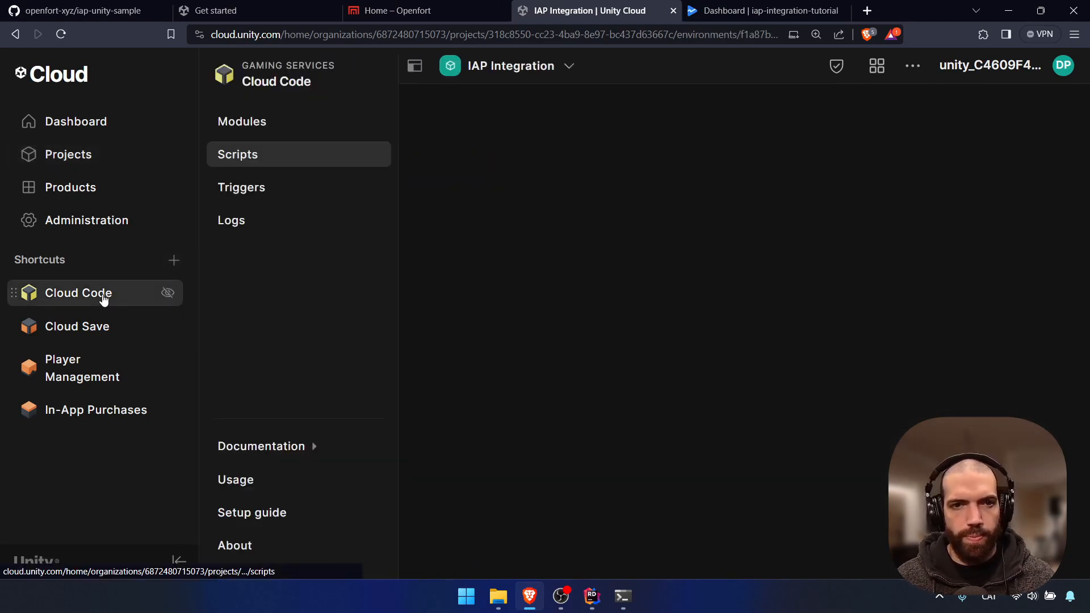
{"action": "left_click", "coordinate": [261, 122]}
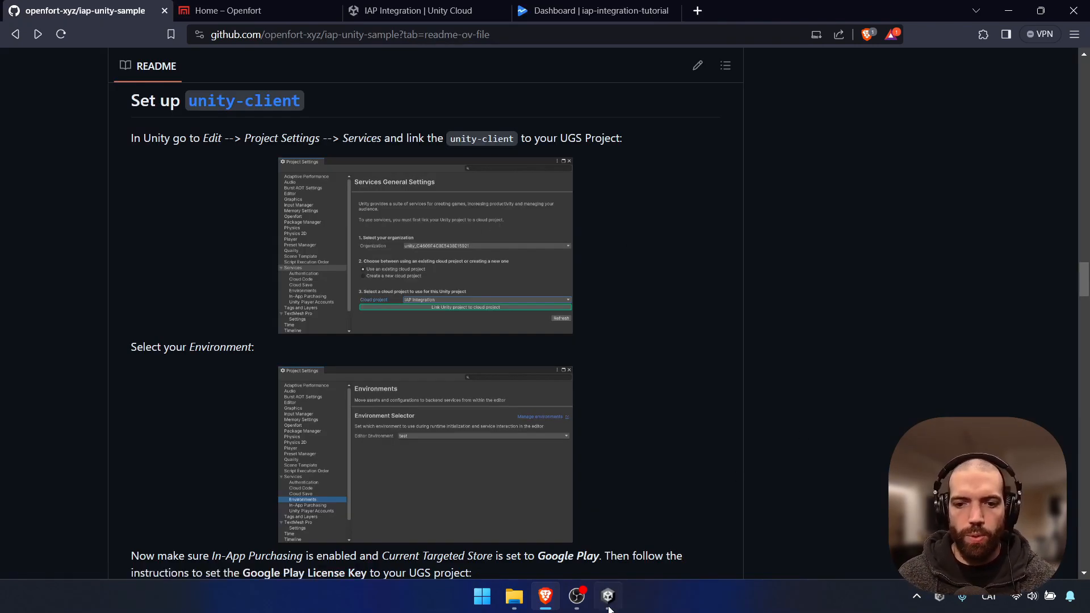
{"action": "left_click", "coordinate": [609, 606]}
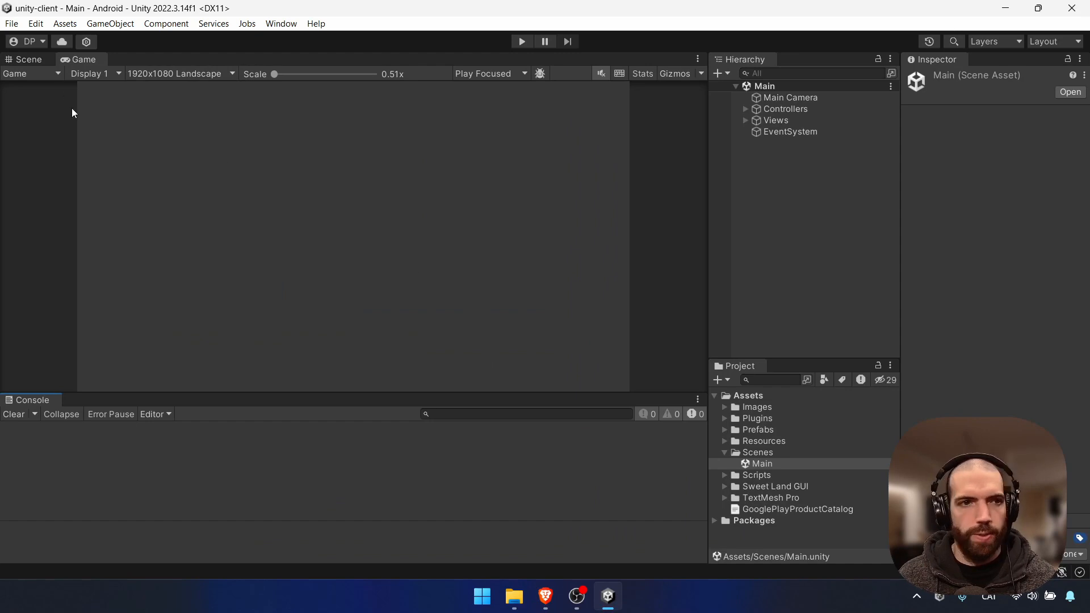
Open Player Settings from Build Settings and go to the Services section
{"action": "left_click", "coordinate": [12, 23]}
{"action": "left_click", "coordinate": [45, 191]}
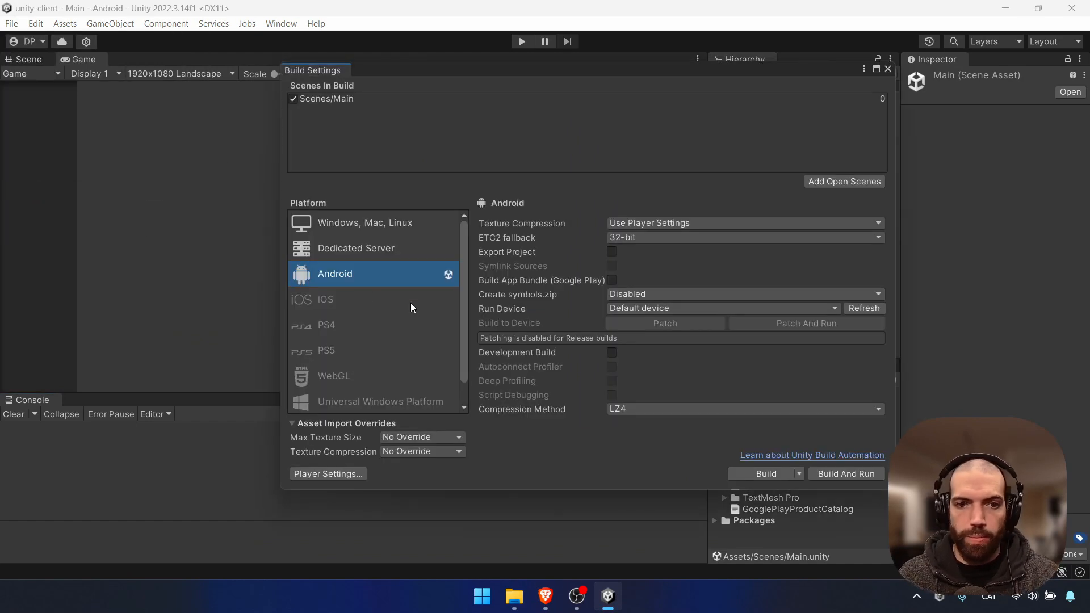
{"action": "left_click", "coordinate": [328, 473]}
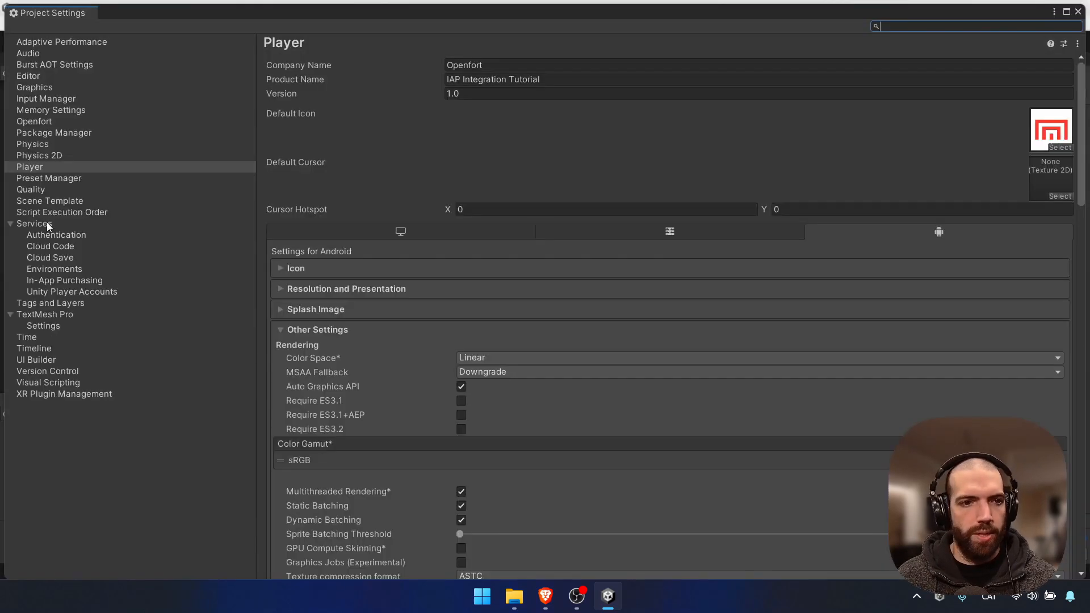
{"action": "left_click", "coordinate": [48, 225]}
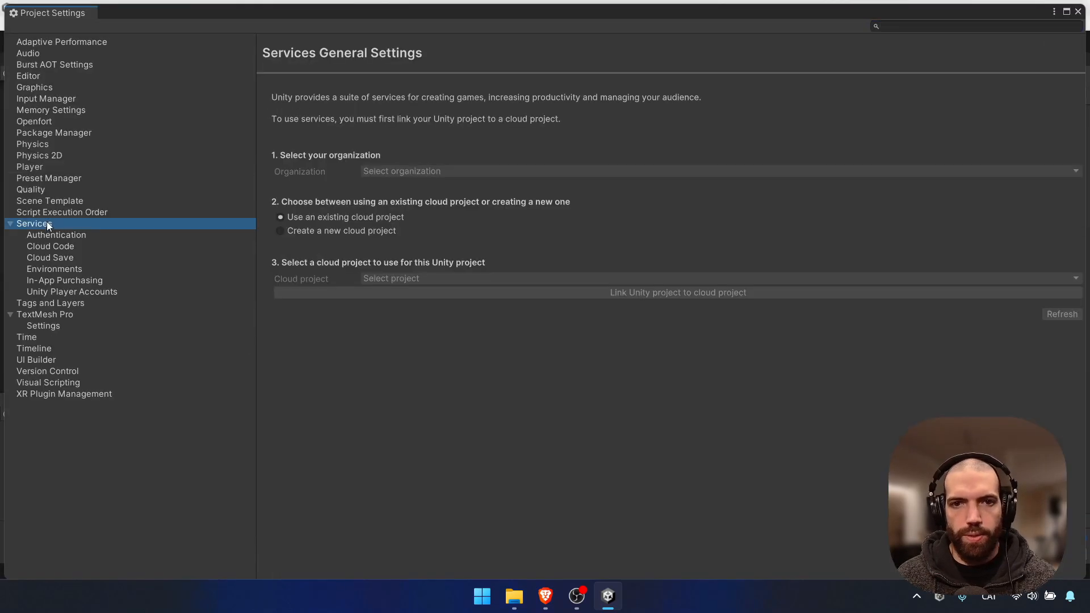
Choose the organization and the IAP Integration cloud project, then link and confirm
{"action": "left_click", "coordinate": [403, 172]}
{"action": "left_click", "coordinate": [413, 202]}
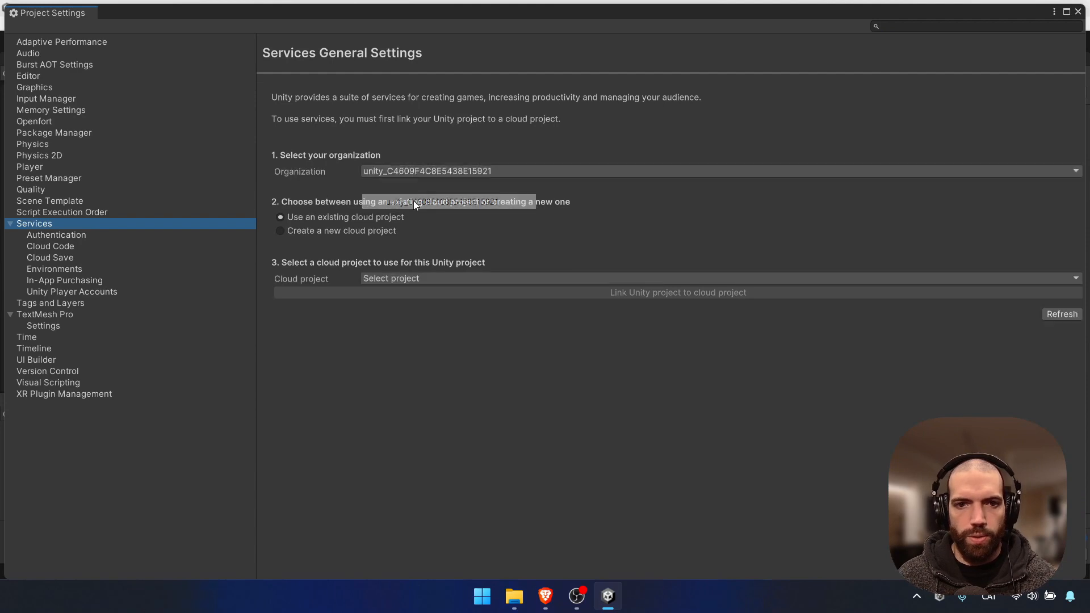
{"action": "left_click", "coordinate": [434, 280]}
{"action": "left_click", "coordinate": [437, 311]}
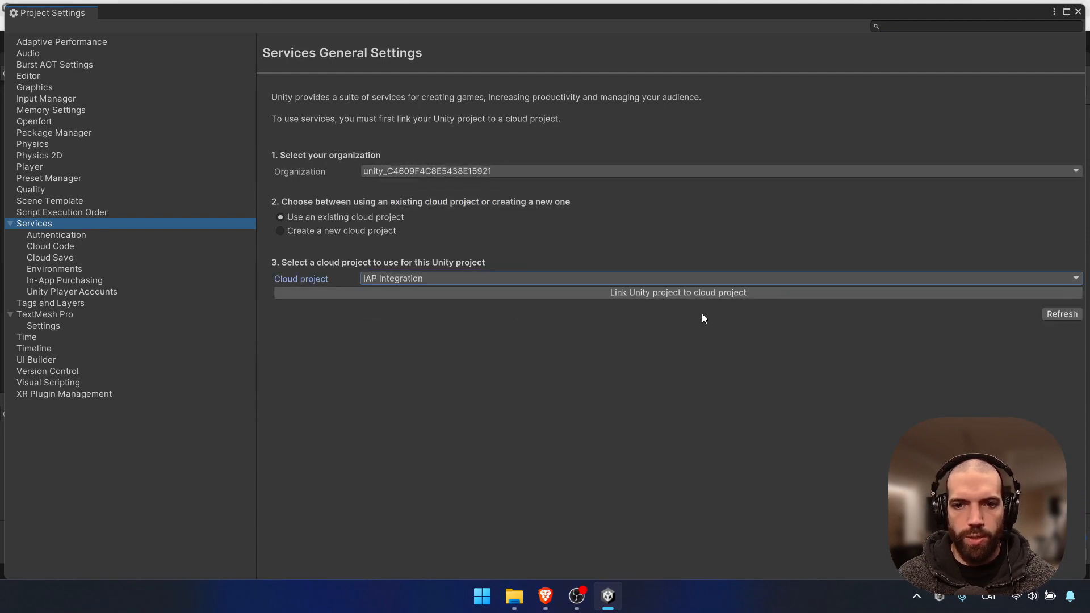
{"action": "left_click", "coordinate": [703, 297]}
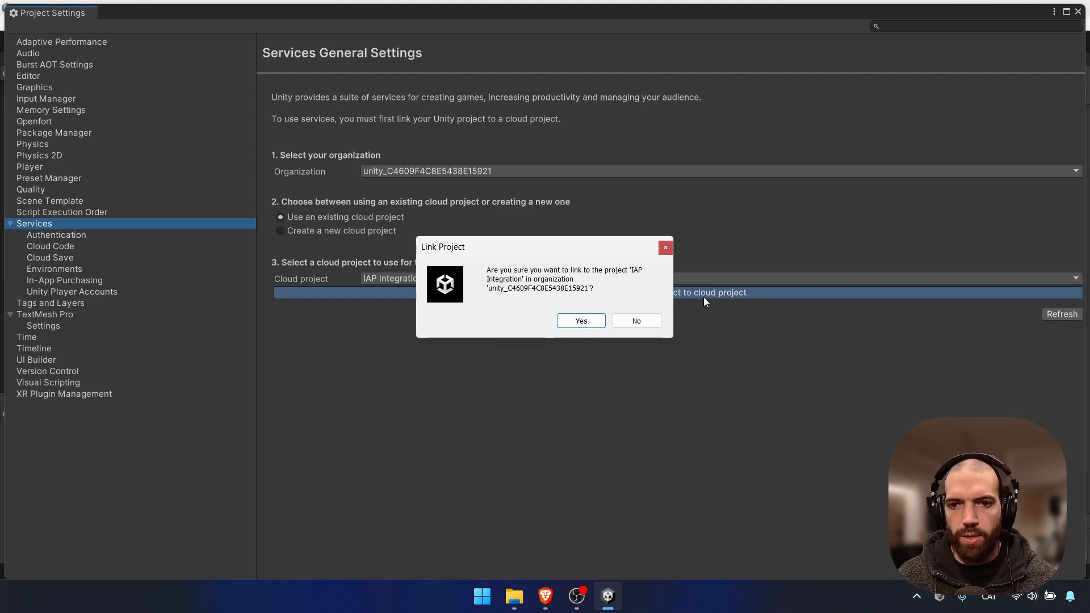
{"action": "left_click", "coordinate": [640, 321]}
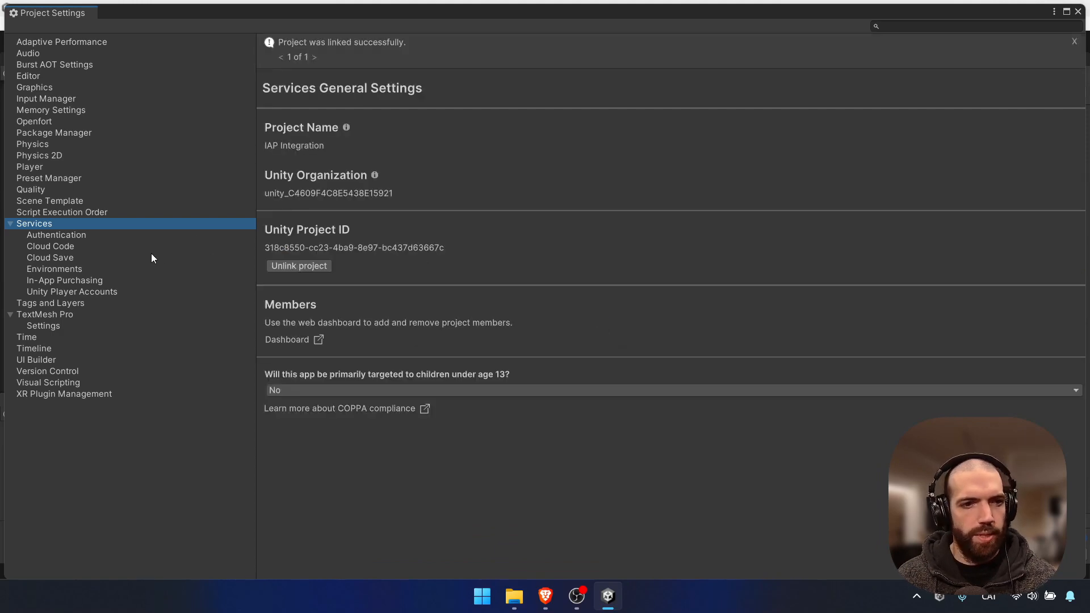
Set the editor environment to production
{"action": "left_click", "coordinate": [64, 269]}
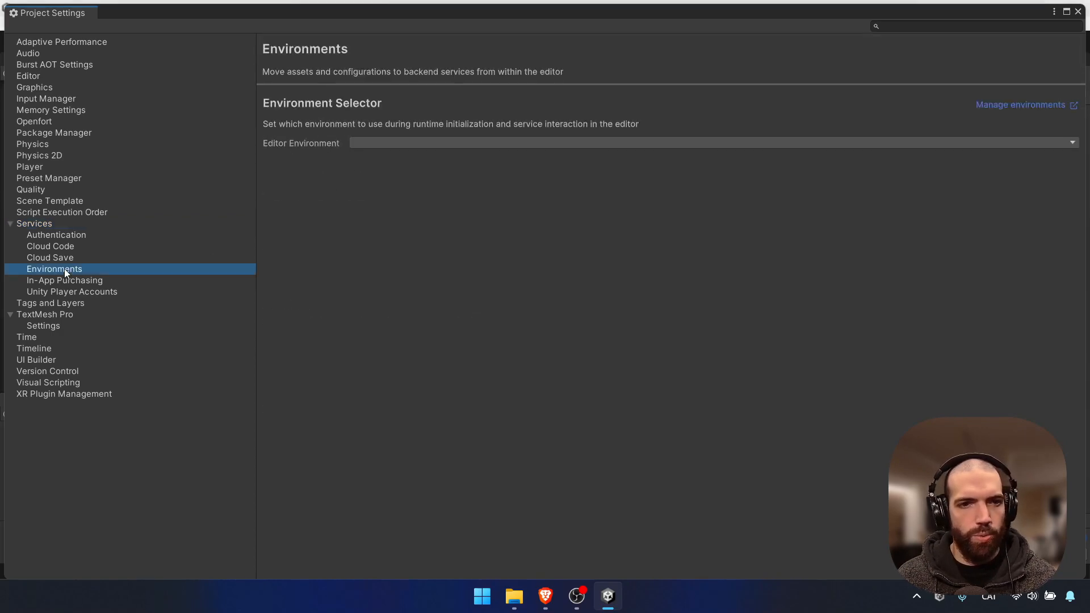
{"action": "left_click", "coordinate": [405, 143]}
{"action": "left_click", "coordinate": [409, 155]}
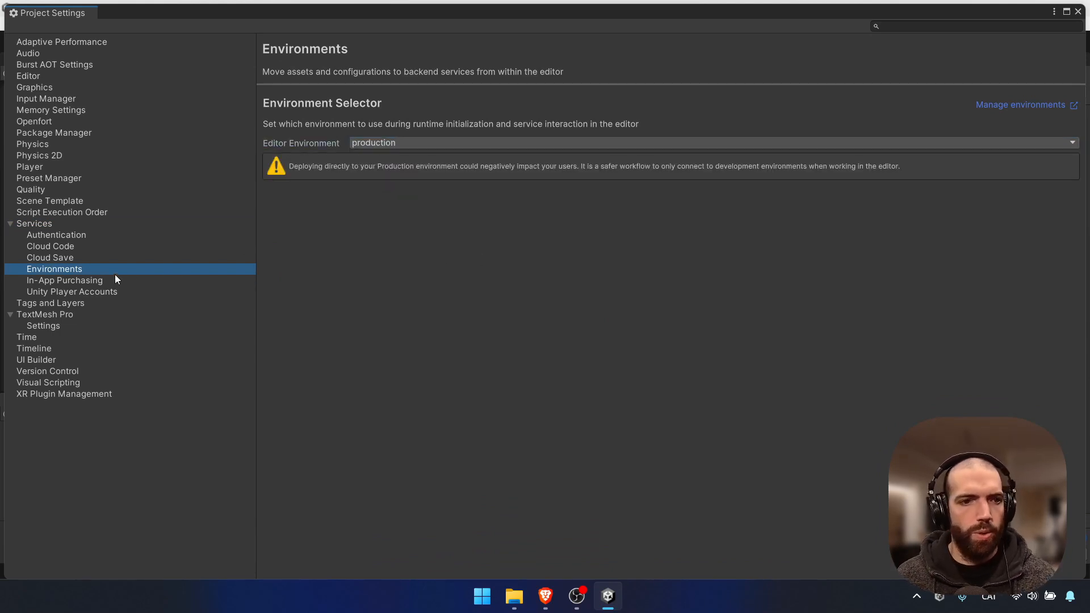
Turn on In-App Purchasing, keeping Google Play as the targeted store
{"action": "left_click", "coordinate": [83, 281]}
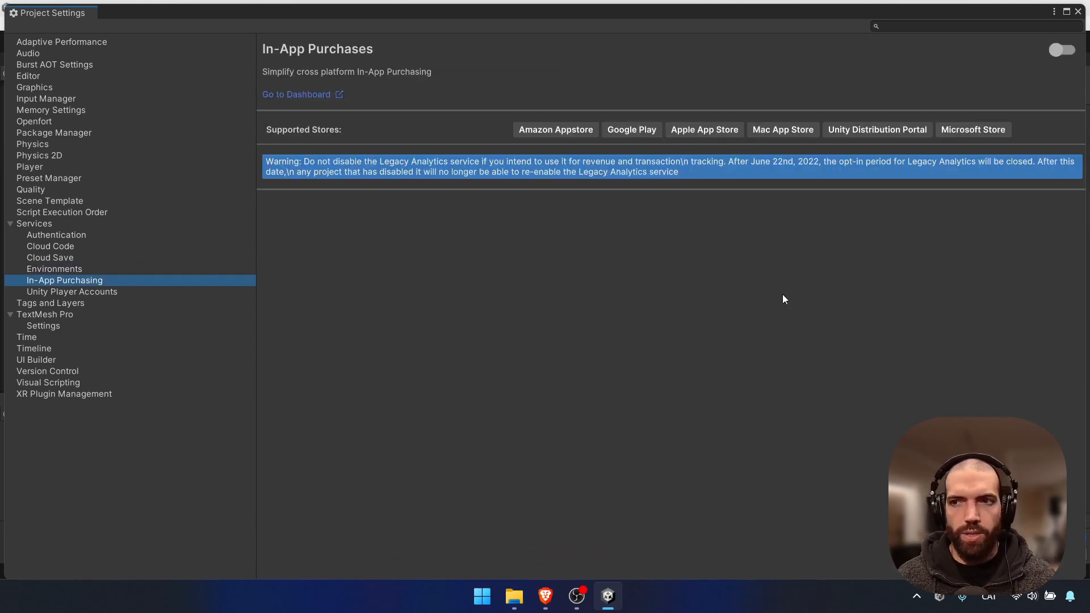
{"action": "left_click", "coordinate": [1066, 52]}
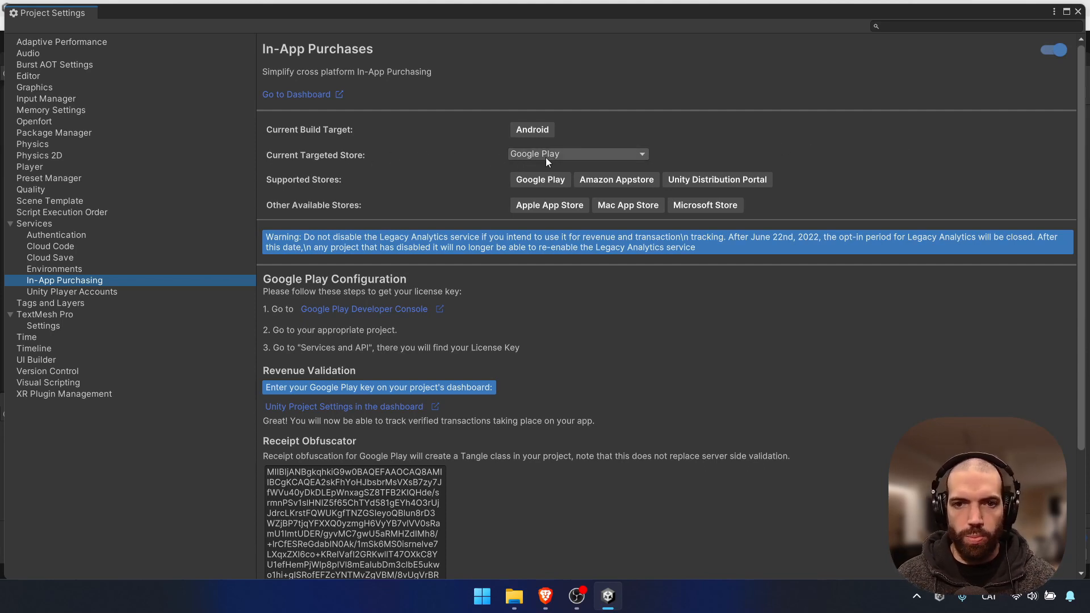
{"action": "scroll", "coordinate": [551, 265], "scroll_direction": "down", "scroll_amount": 2}
{"action": "scroll", "coordinate": [547, 264], "scroll_direction": "up", "scroll_amount": 2}
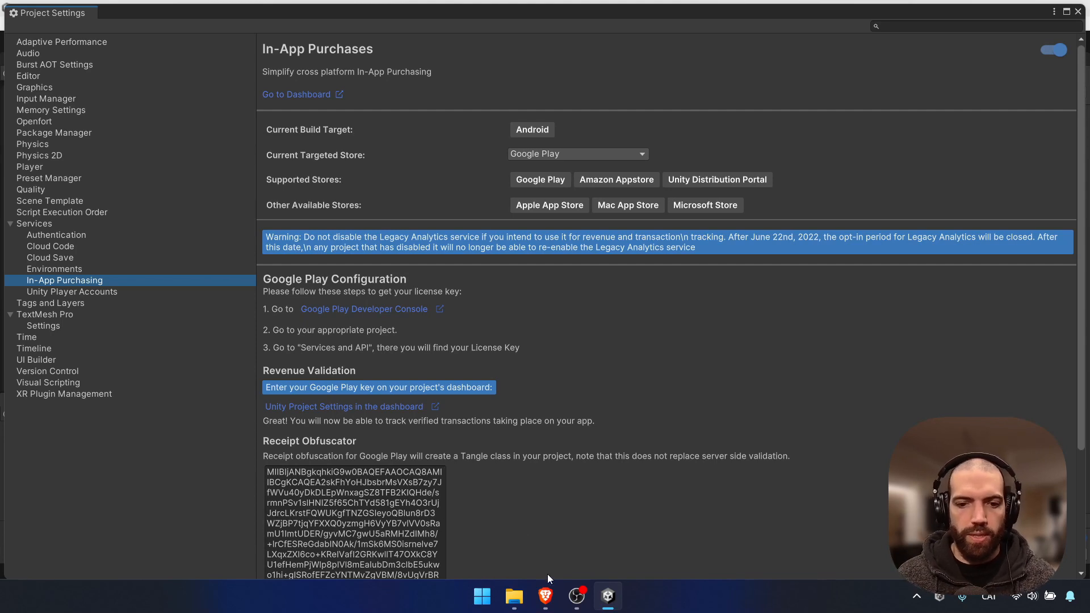
Switch the browser to the Google Play Console dashboard
{"action": "left_click", "coordinate": [546, 600]}
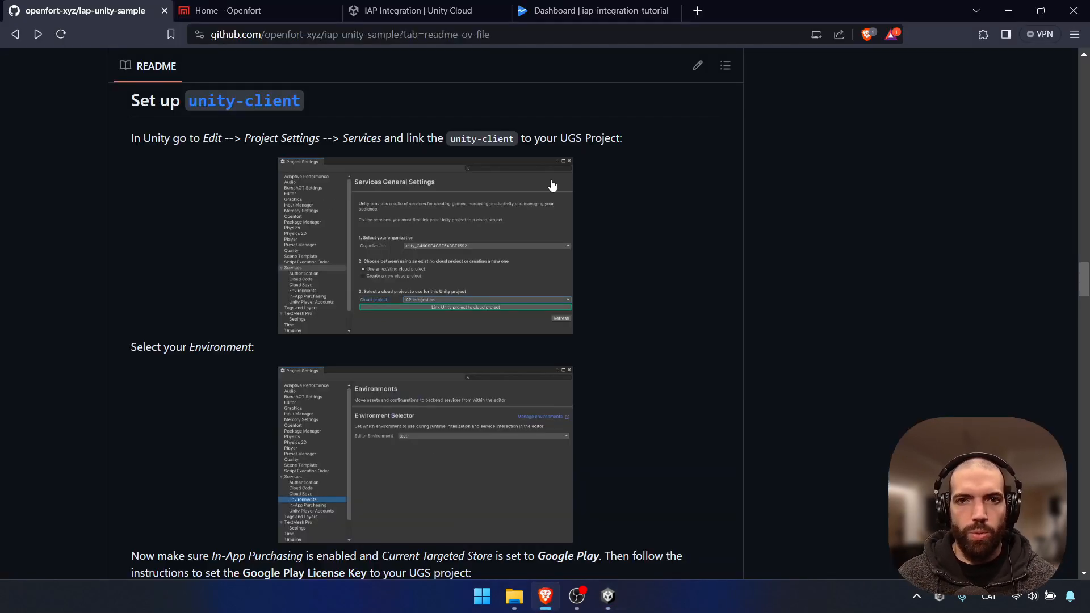
{"action": "left_click", "coordinate": [588, 13]}
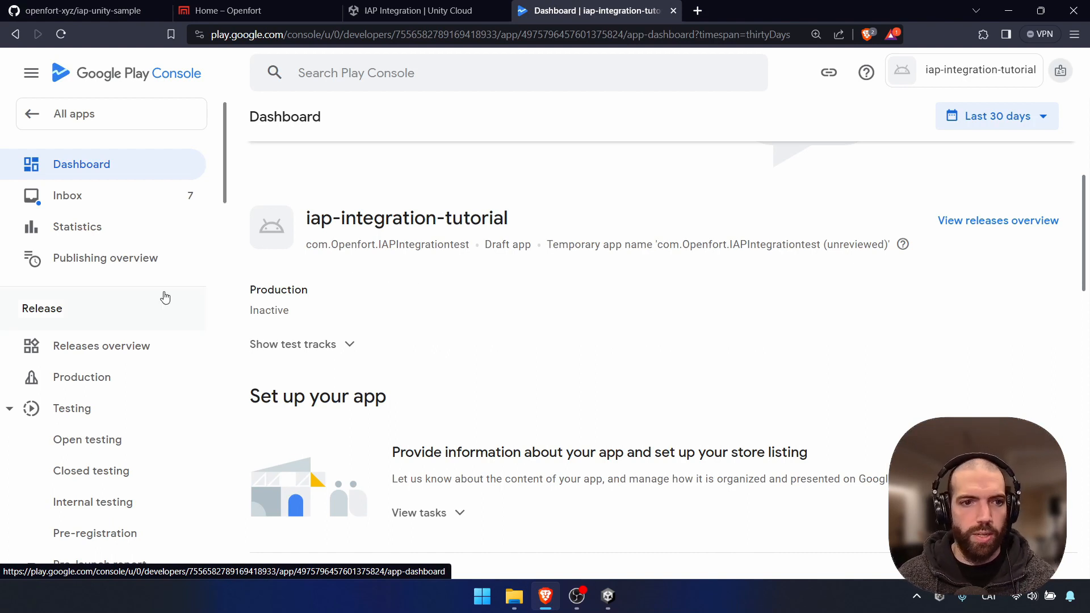
{"action": "scroll", "coordinate": [165, 296], "scroll_direction": "down", "scroll_amount": 15}
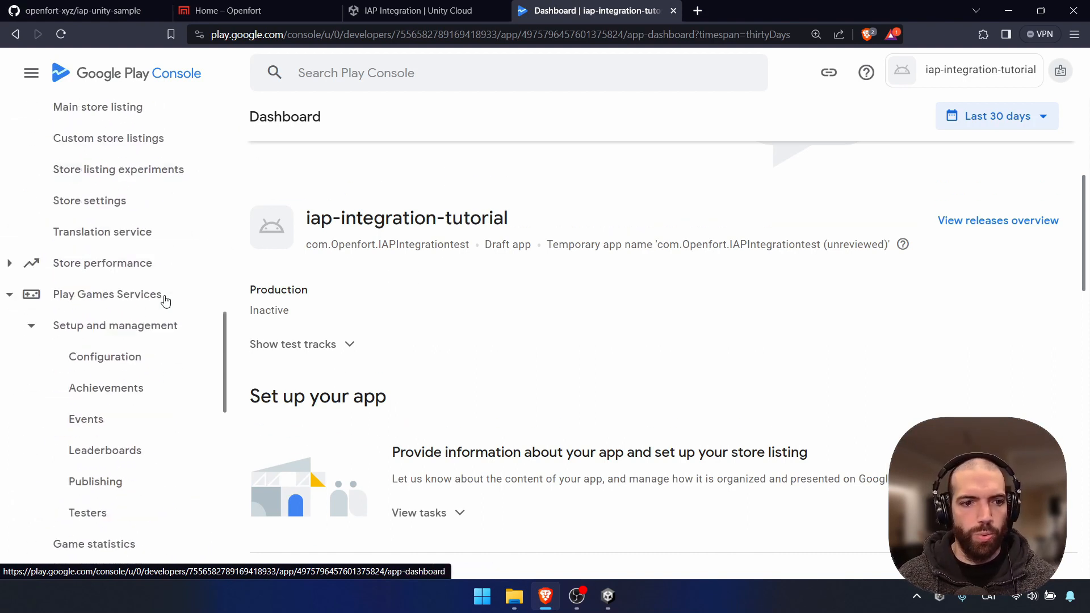
{"action": "scroll", "coordinate": [164, 302], "scroll_direction": "down", "scroll_amount": 8}
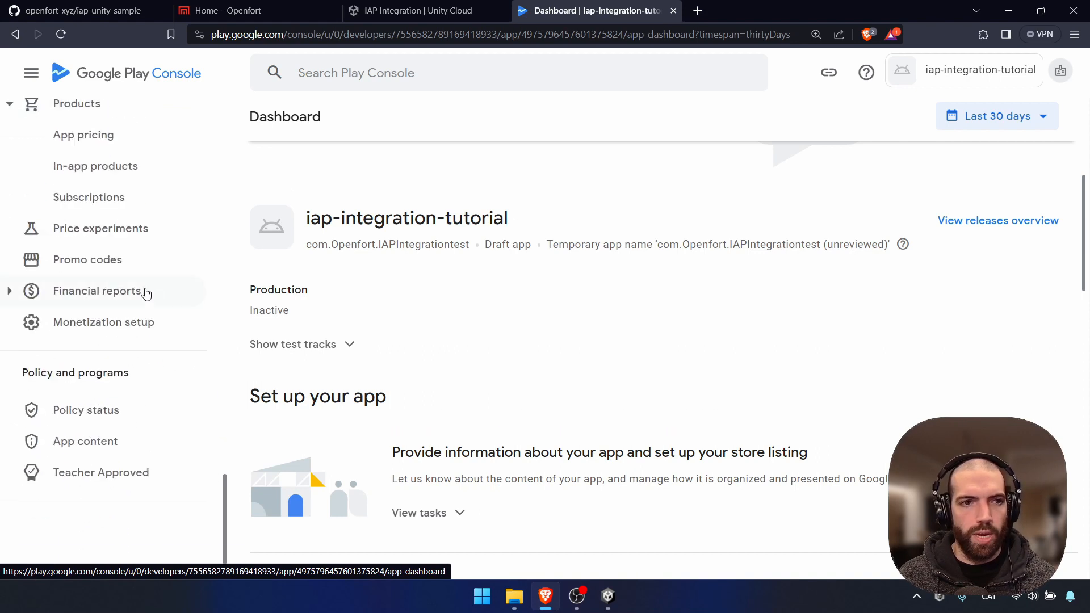
{"action": "scroll", "coordinate": [130, 267], "scroll_direction": "up", "scroll_amount": 2}
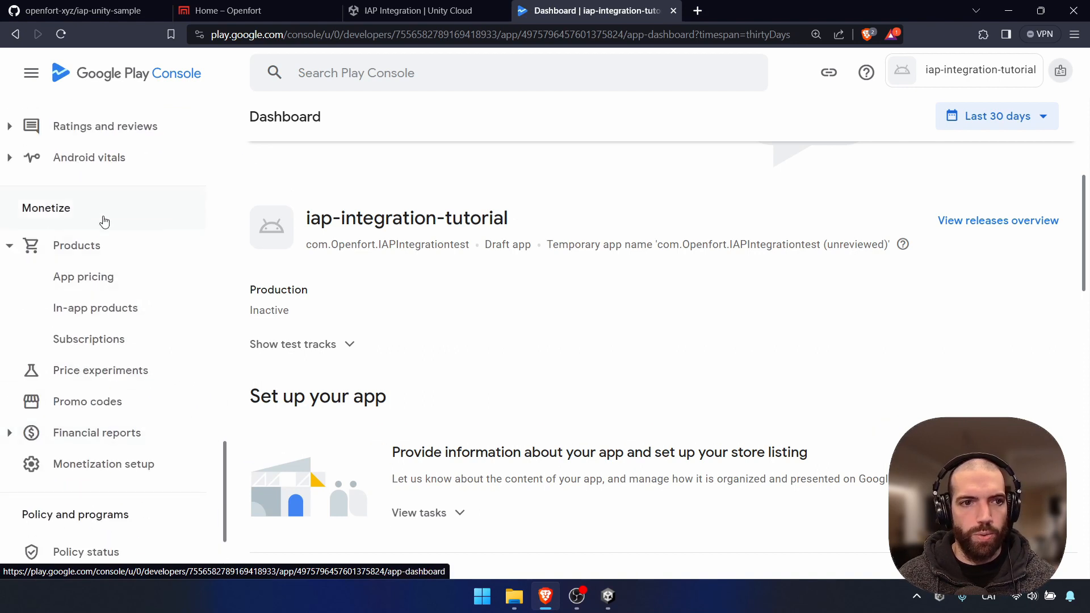
Copy the Base64 licensing public key from Monetization setup, then go to the Unity Cloud tab
{"action": "left_click", "coordinate": [122, 467]}
{"action": "scroll", "coordinate": [554, 341], "scroll_direction": "down", "scroll_amount": 4}
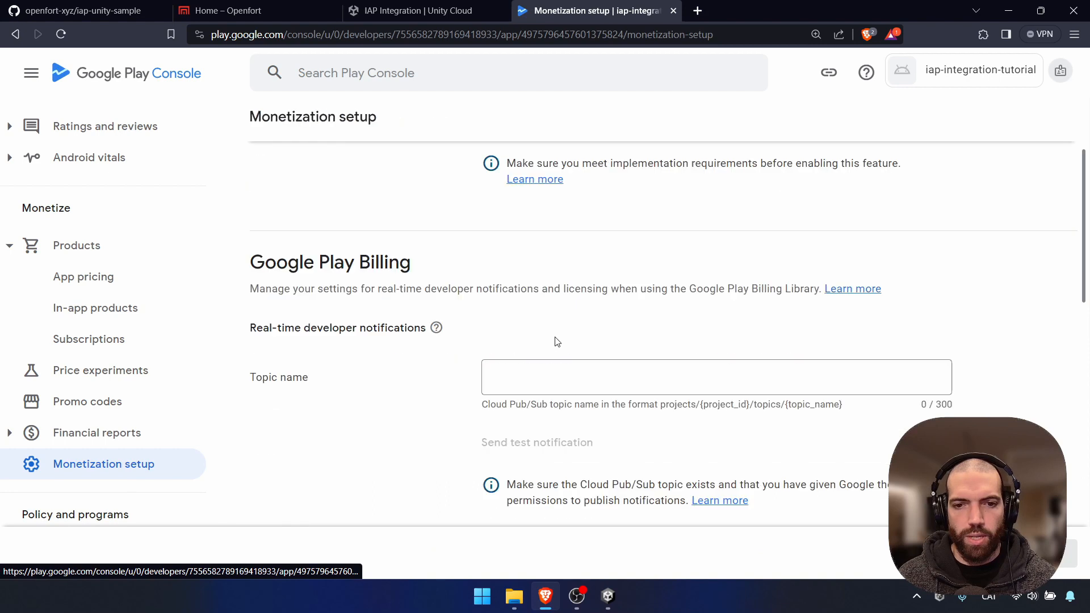
{"action": "scroll", "coordinate": [555, 337], "scroll_direction": "down", "scroll_amount": 3}
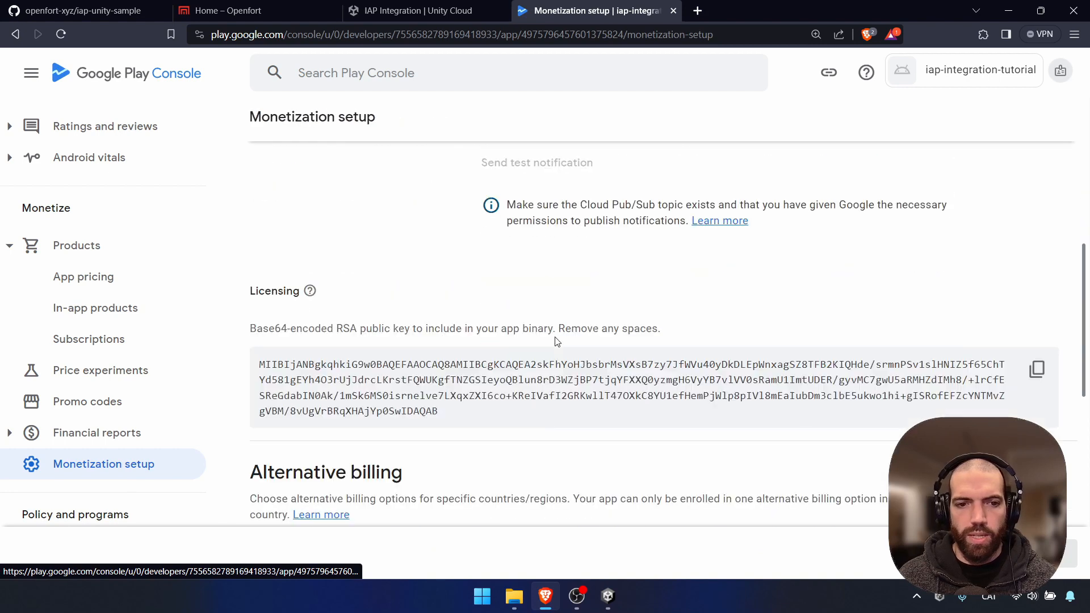
{"action": "left_click", "coordinate": [1037, 379]}
{"action": "scroll", "coordinate": [908, 357], "scroll_direction": "up", "scroll_amount": 2}
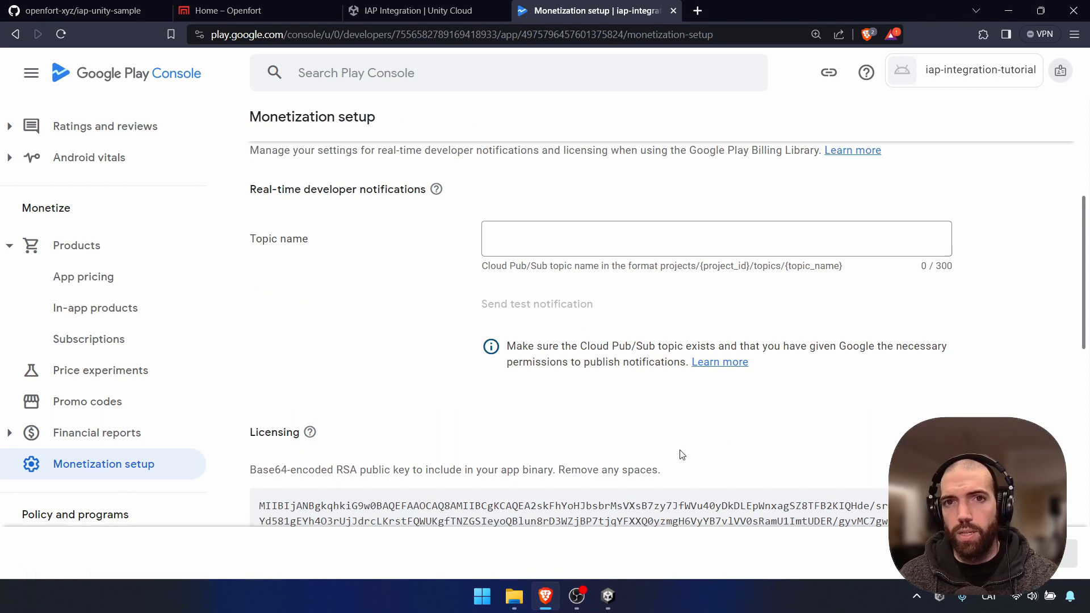
{"action": "scroll", "coordinate": [682, 488], "scroll_direction": "down", "scroll_amount": 1}
{"action": "scroll", "coordinate": [680, 487], "scroll_direction": "up", "scroll_amount": 1}
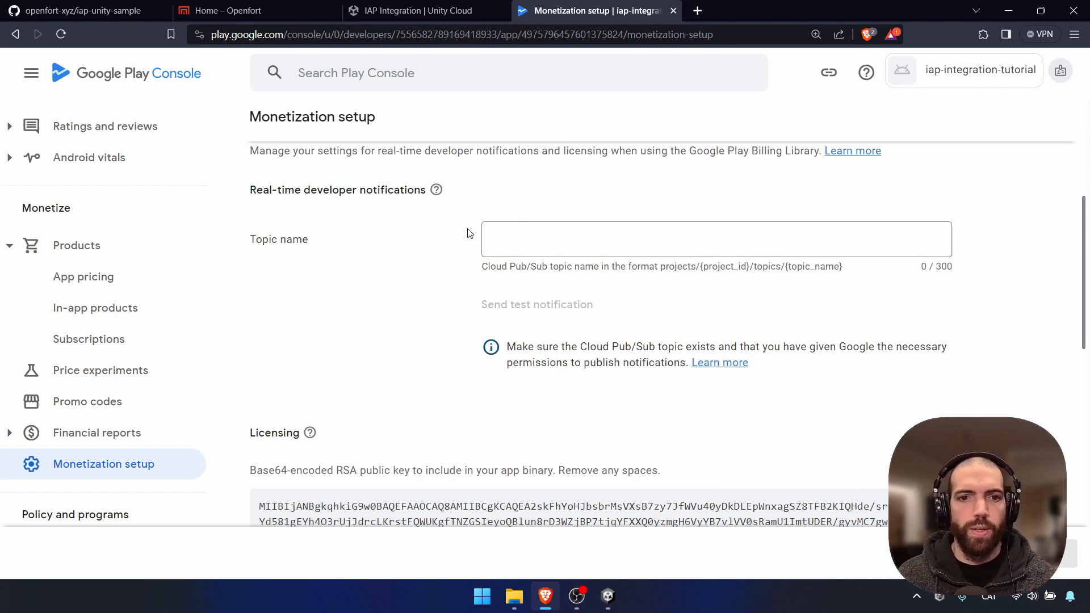
{"action": "left_click", "coordinate": [422, 12]}
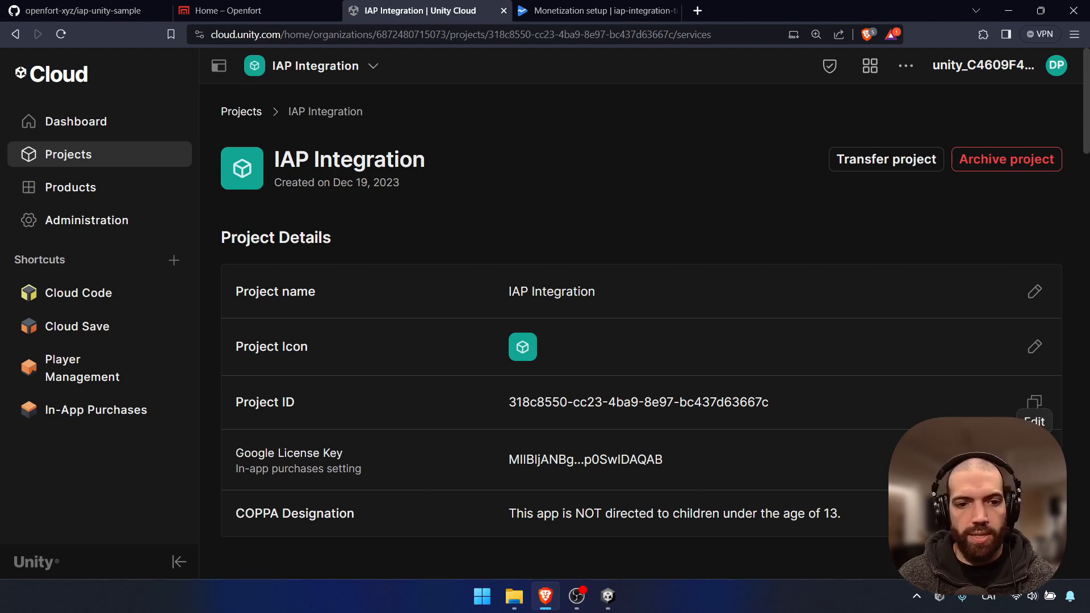
Edit the Google License Key value to hold the Play Console key, then click away to save
{"action": "left_click", "coordinate": [1034, 460]}
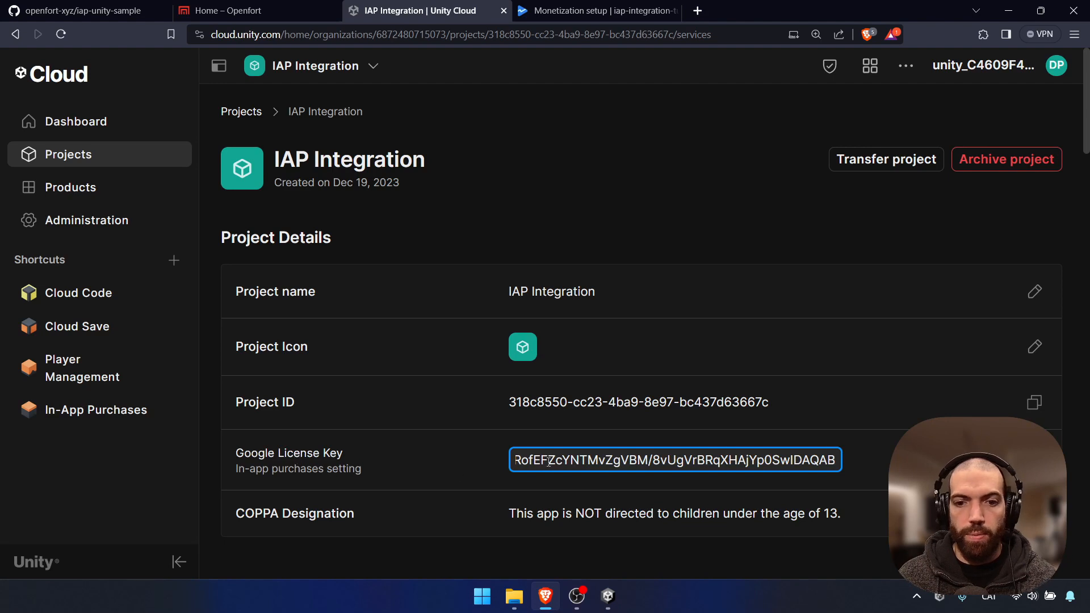
{"action": "left_click", "coordinate": [706, 242]}
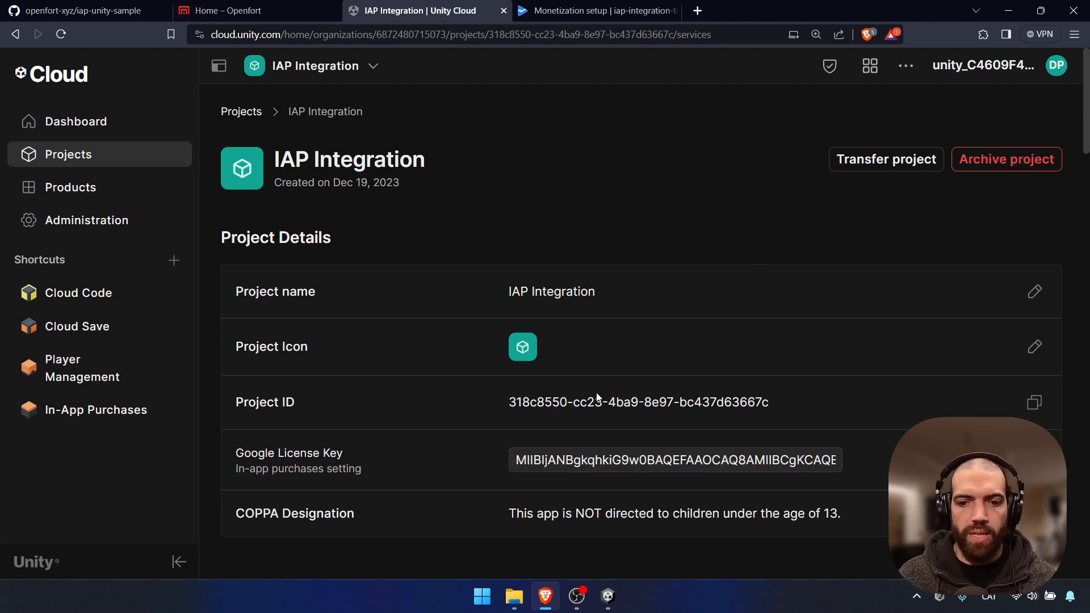
Toggle In-App Purchasing off and back on, then close Project Settings and Build Settings
{"action": "left_click", "coordinate": [608, 595]}
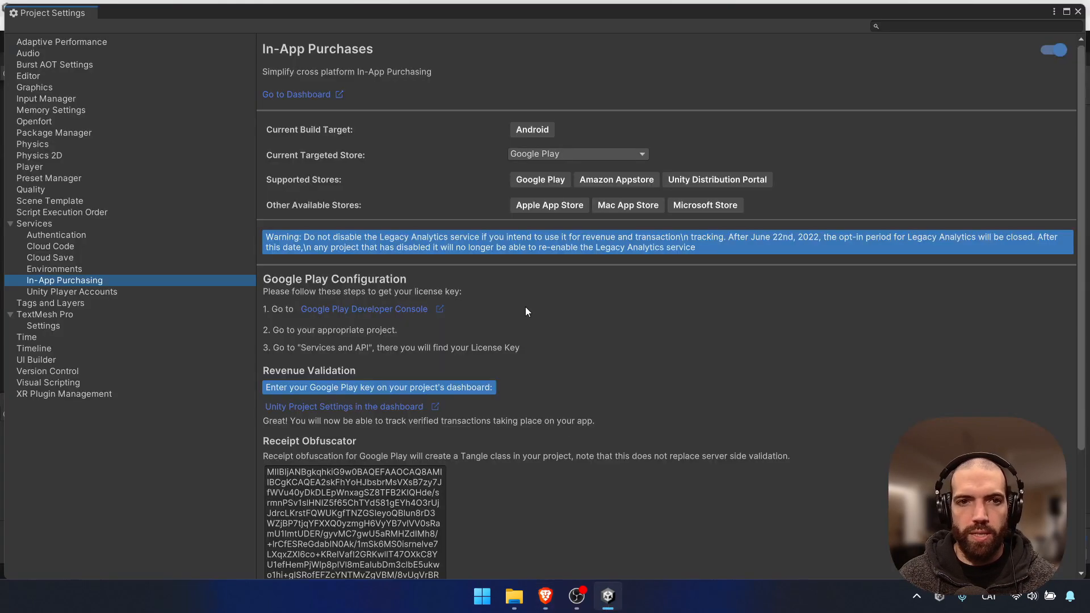
{"action": "scroll", "coordinate": [539, 310], "scroll_direction": "down", "scroll_amount": 3}
{"action": "scroll", "coordinate": [347, 465], "scroll_direction": "up", "scroll_amount": 3}
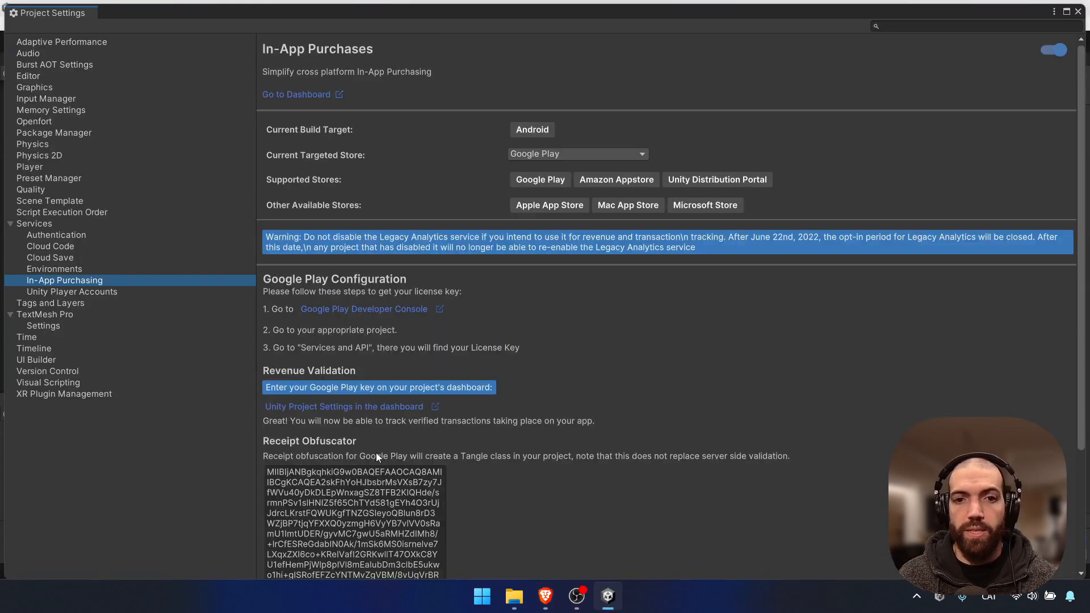
{"action": "left_click", "coordinate": [1057, 51]}
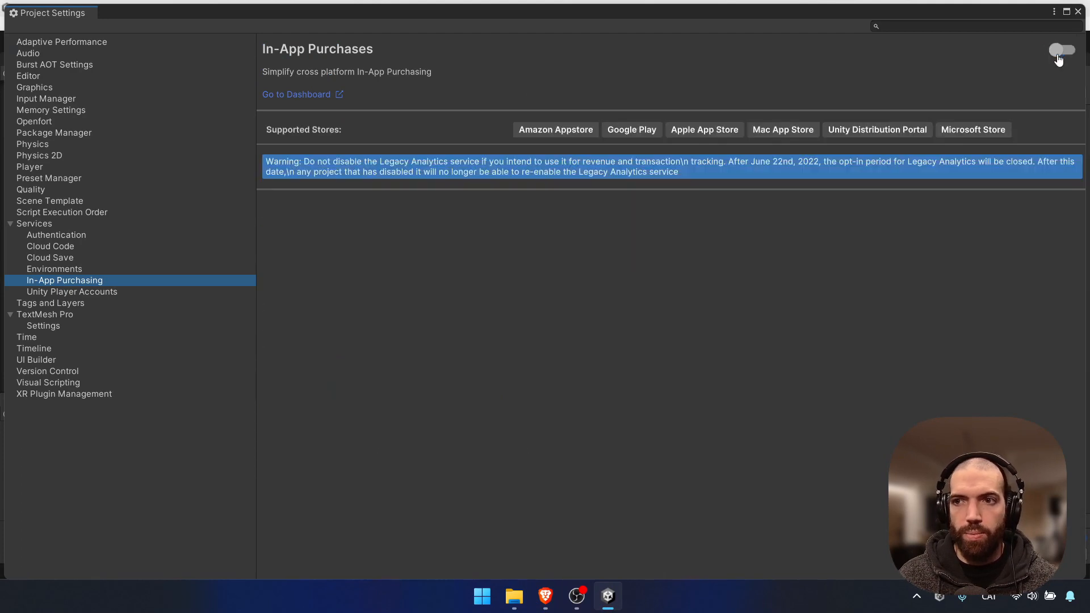
{"action": "left_click", "coordinate": [1059, 52]}
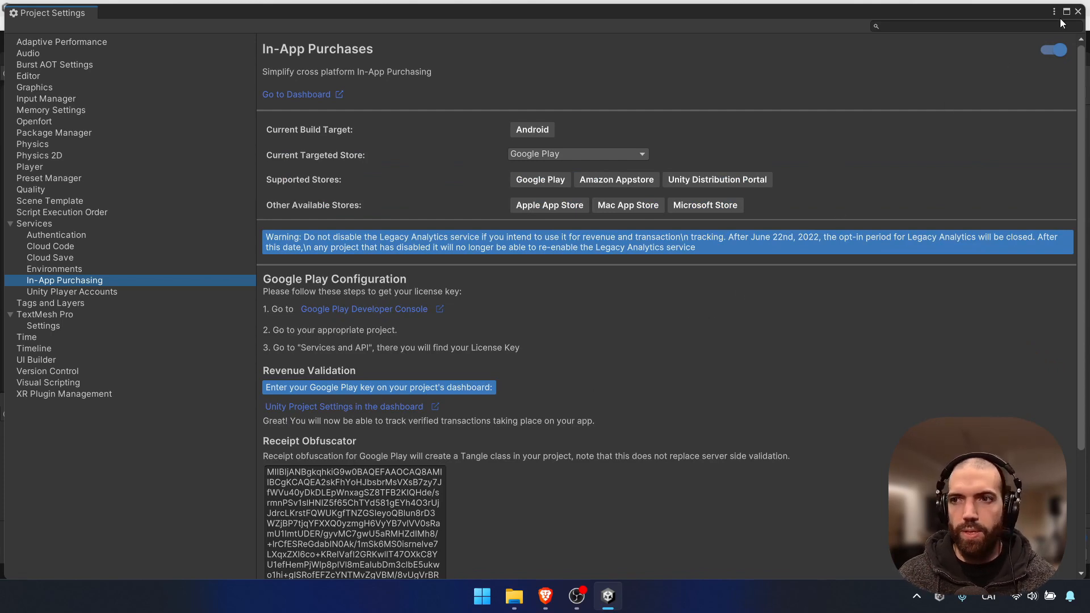
{"action": "left_click", "coordinate": [1081, 14]}
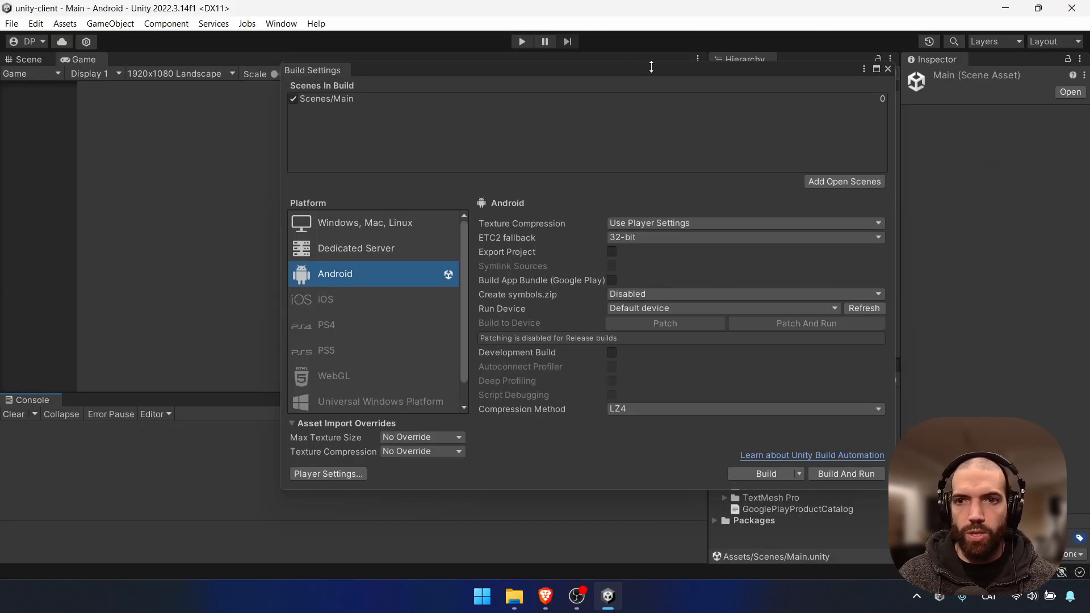
{"action": "left_click", "coordinate": [888, 69]}
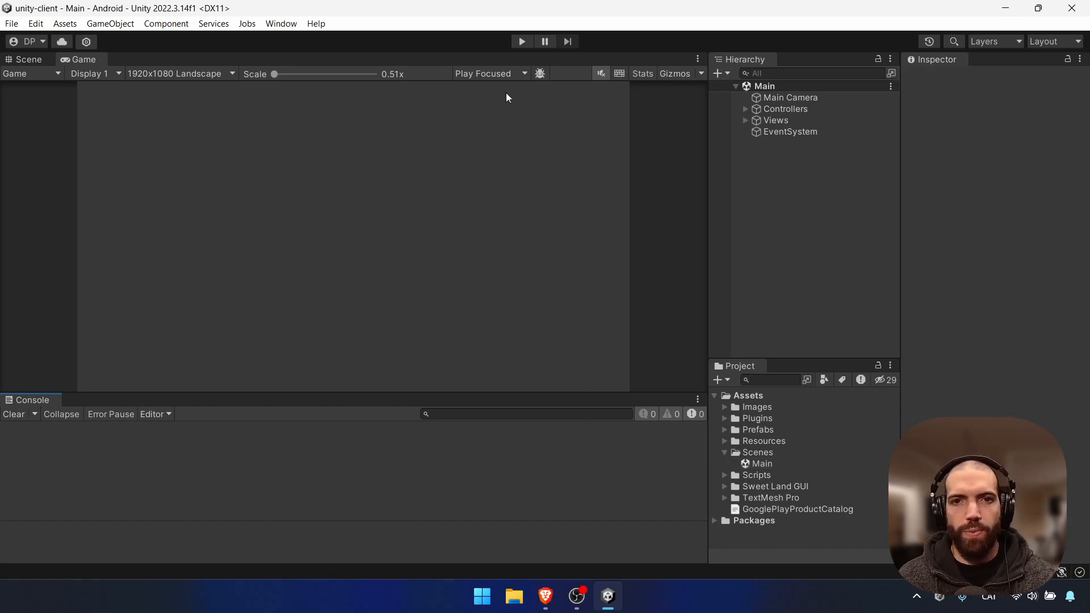
Enter Play mode, sign in, and start the 1.99$ ERC20 token purchase
{"action": "left_click", "coordinate": [521, 41]}
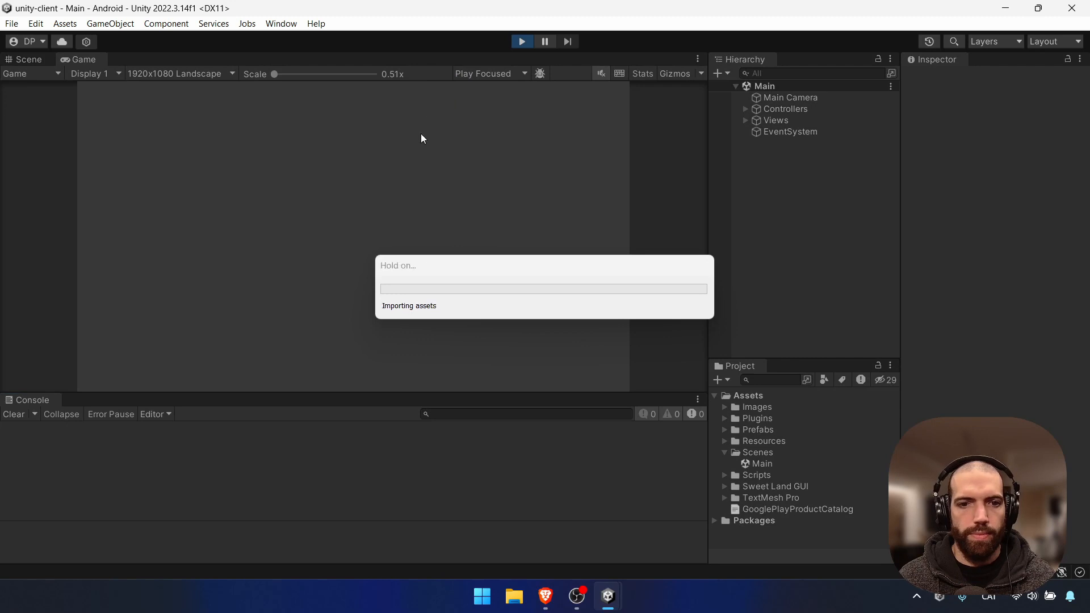
{"action": "left_click", "coordinate": [374, 245]}
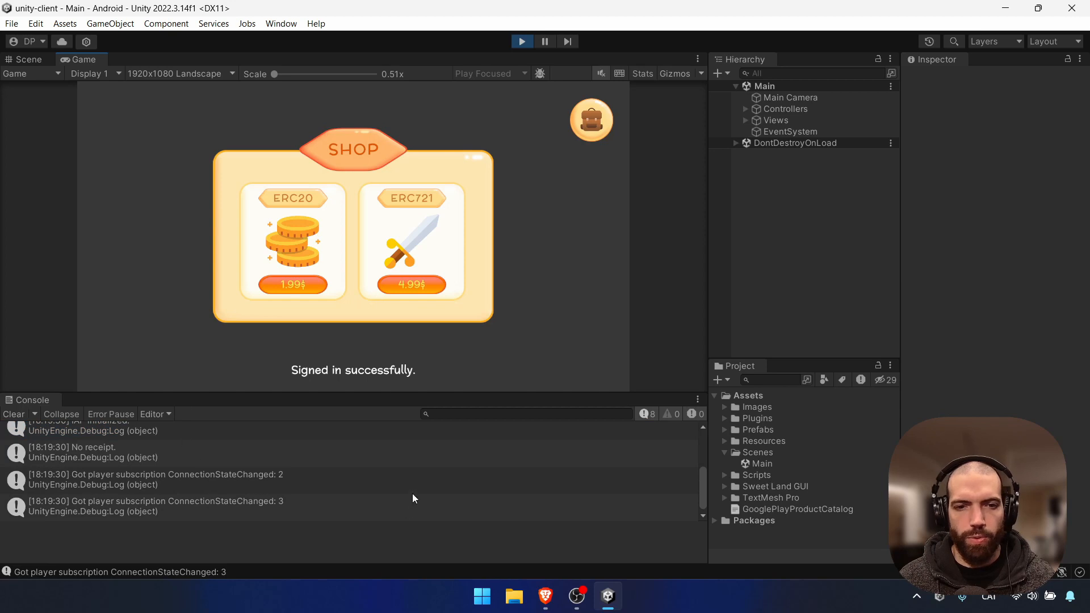
{"action": "left_click", "coordinate": [298, 287]}
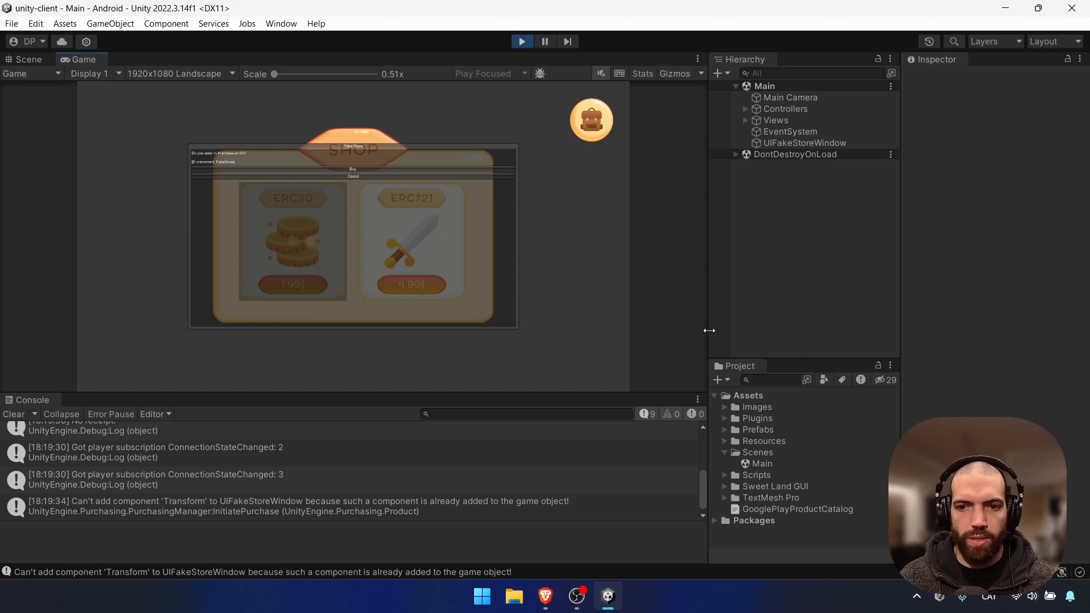
Enlarge the Game view, confirm the ERC20 purchase in the Fake Store, and clear the Console
{"action": "left_click_drag", "start_coordinate": [708, 332], "coordinate": [747, 334]}
{"action": "left_click_drag", "start_coordinate": [694, 393], "coordinate": [696, 418]}
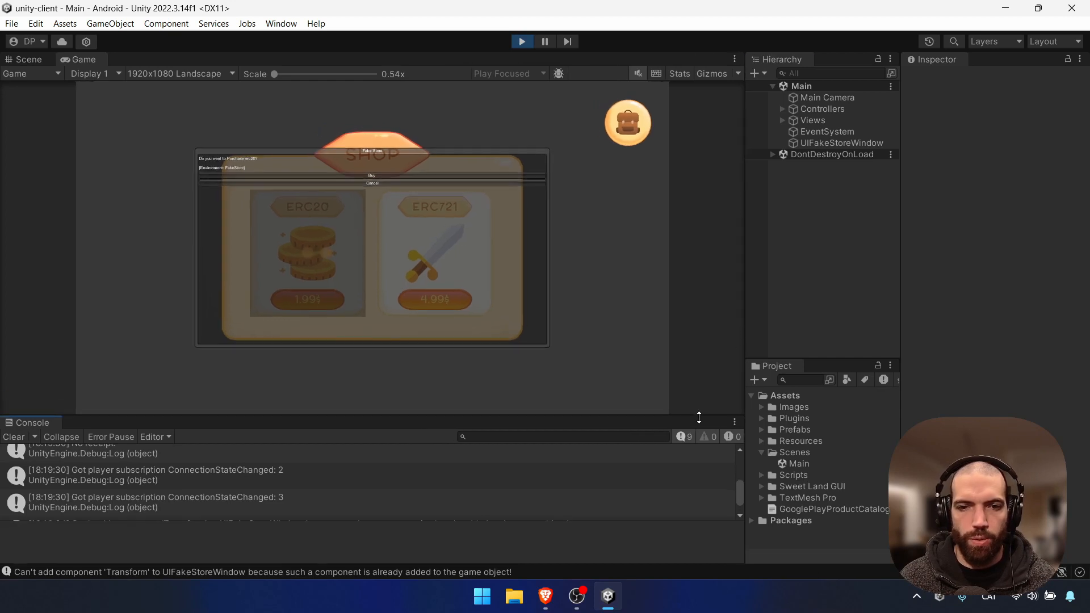
{"action": "left_click", "coordinate": [365, 176]}
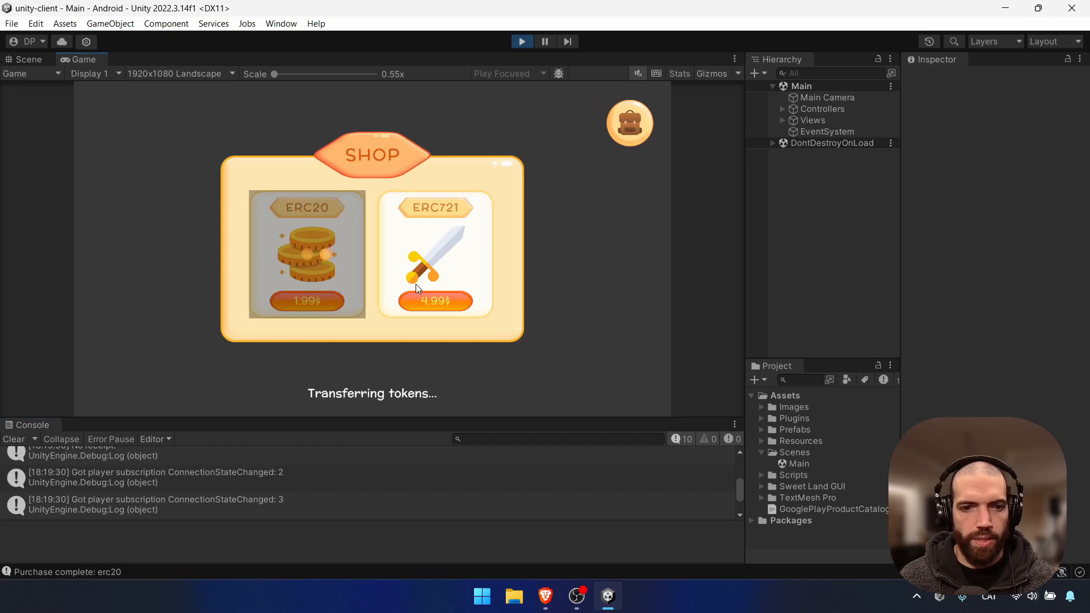
{"action": "left_click", "coordinate": [14, 440]}
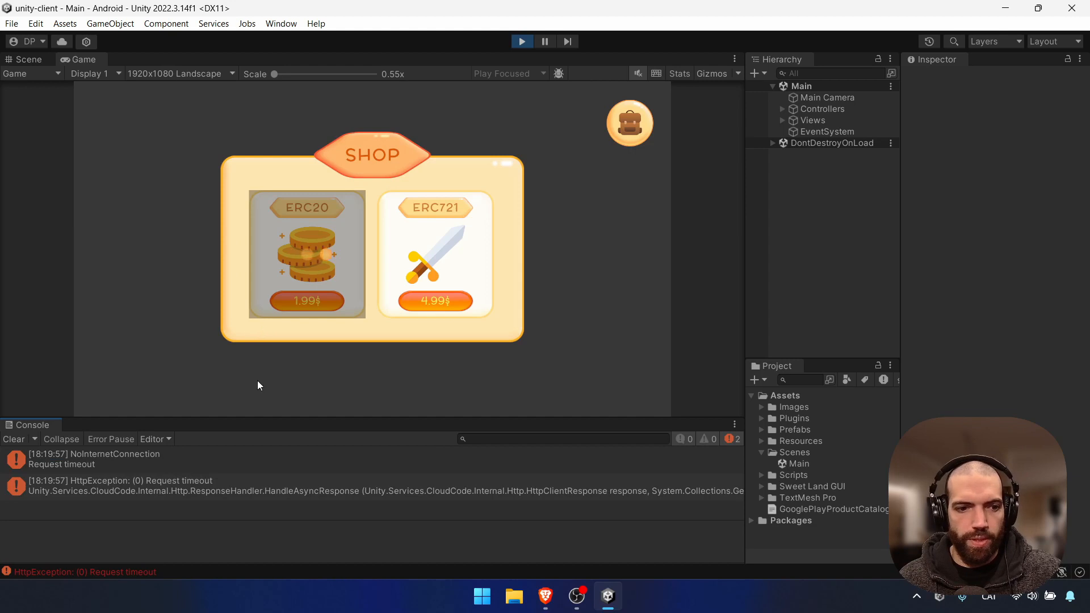
{"action": "left_click", "coordinate": [15, 440]}
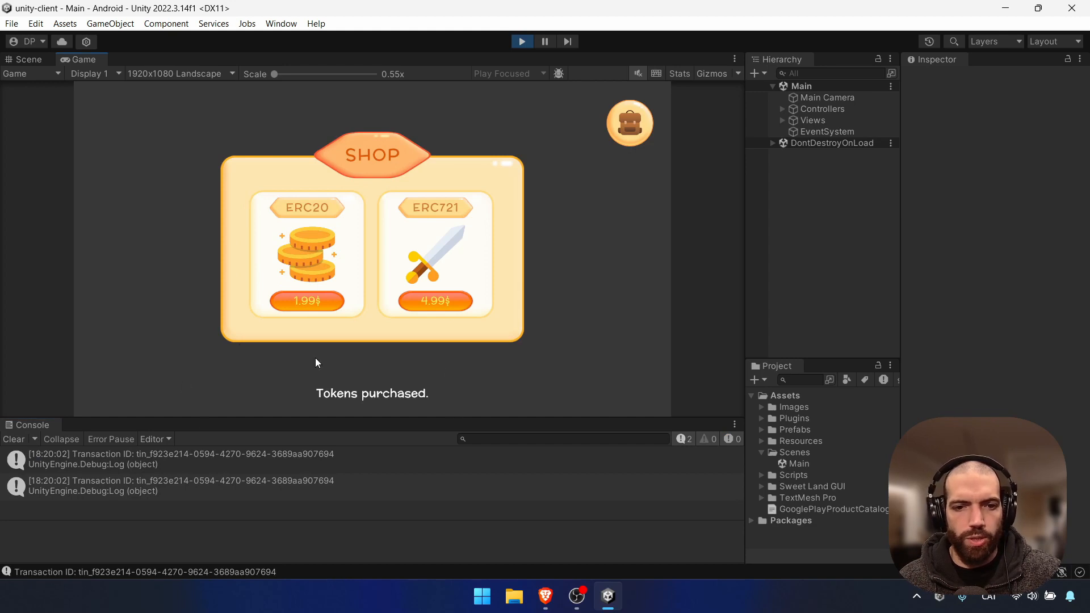
Buy the 4.99$ ERC721 sword and inspect its purchase log in the Console
{"action": "left_click", "coordinate": [453, 305]}
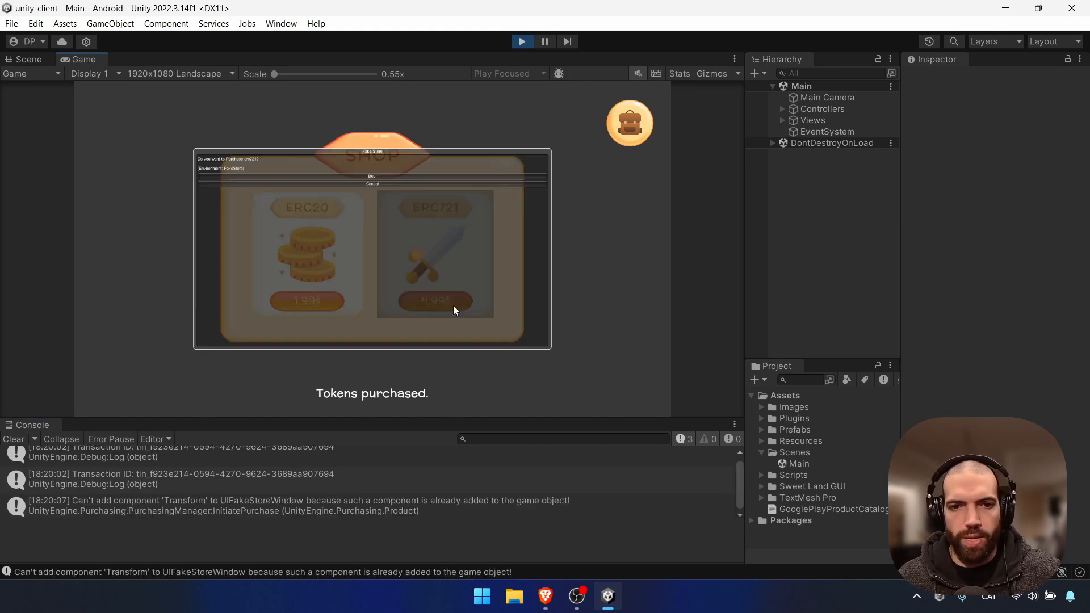
{"action": "left_click", "coordinate": [383, 177]}
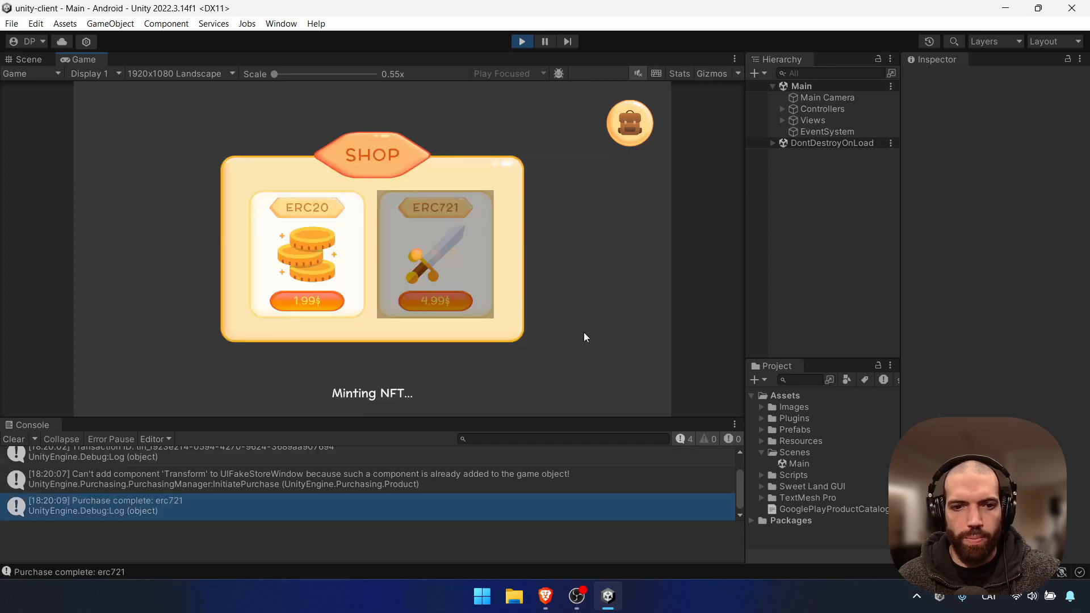
{"action": "left_click", "coordinate": [170, 482]}
{"action": "left_click", "coordinate": [196, 499]}
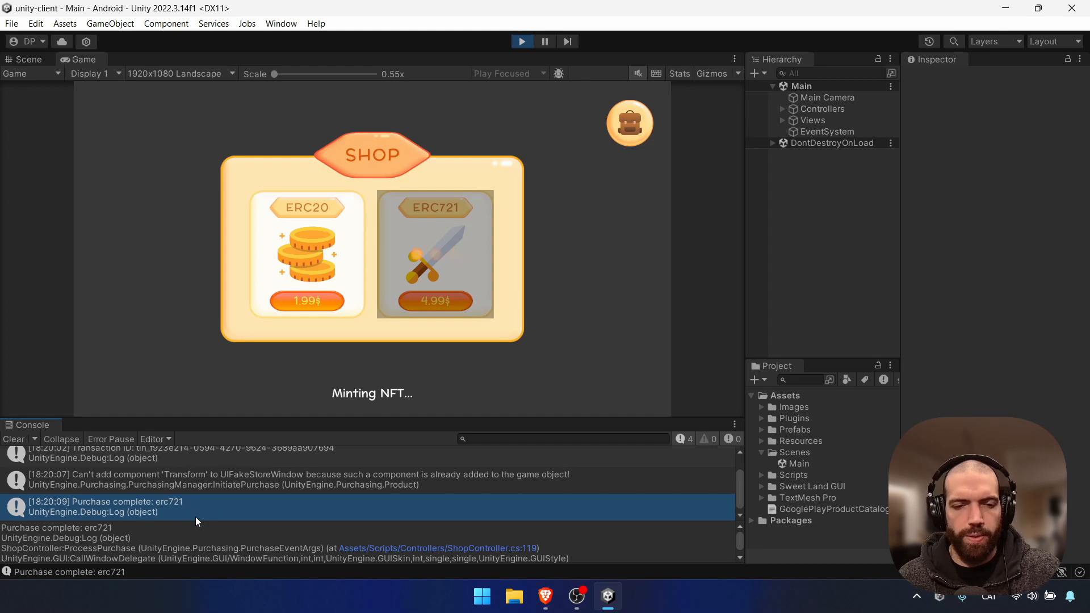
Clear the Console and open the player inventory showing the NFT and 20 tokens
{"action": "scroll", "coordinate": [205, 511], "scroll_direction": "down", "scroll_amount": 2}
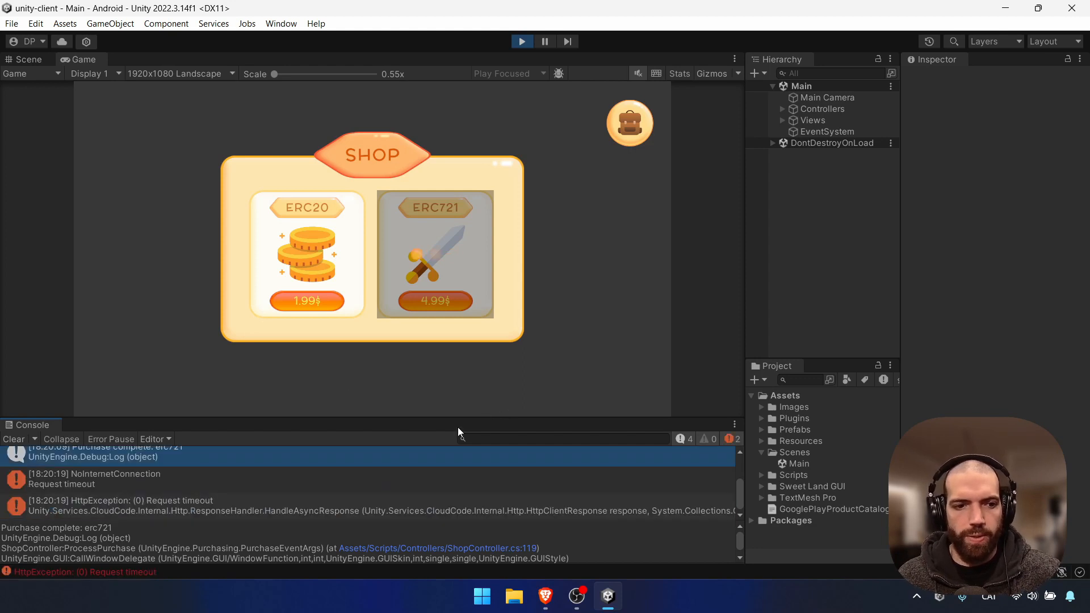
{"action": "left_click", "coordinate": [17, 439]}
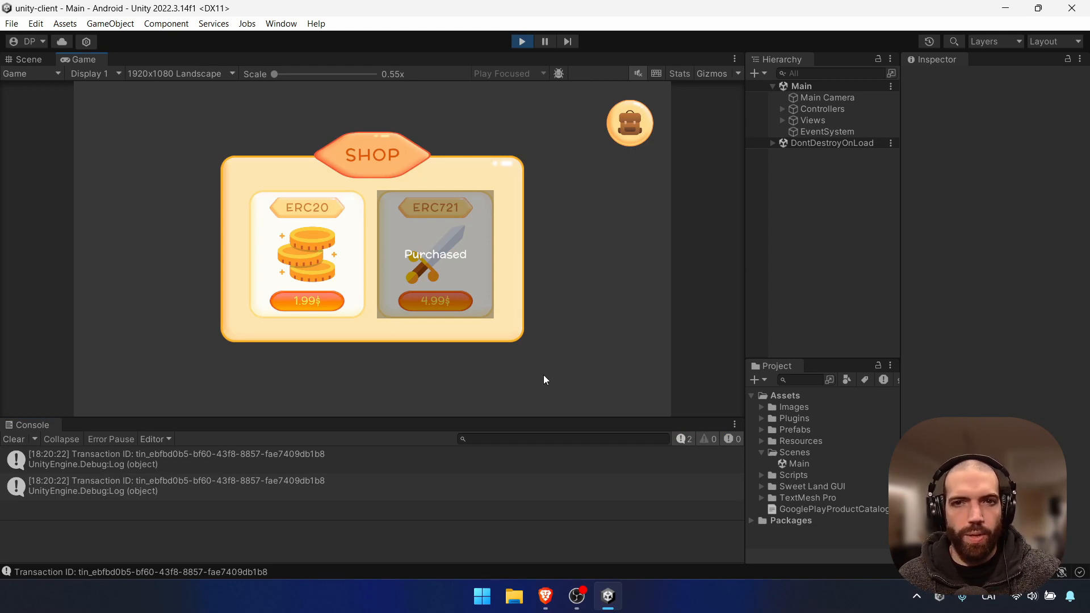
{"action": "left_click", "coordinate": [638, 133]}
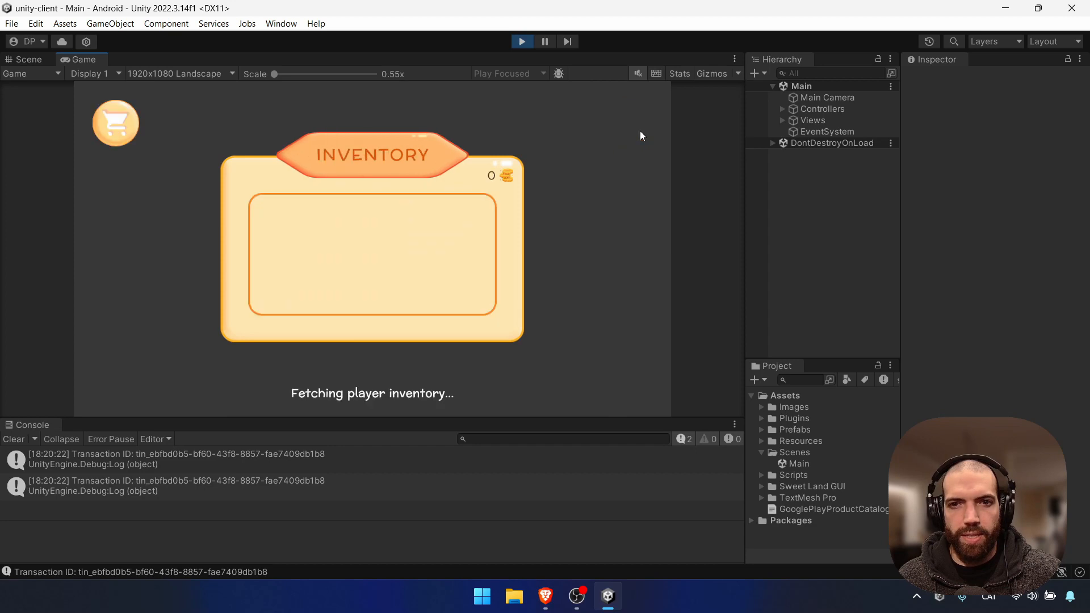
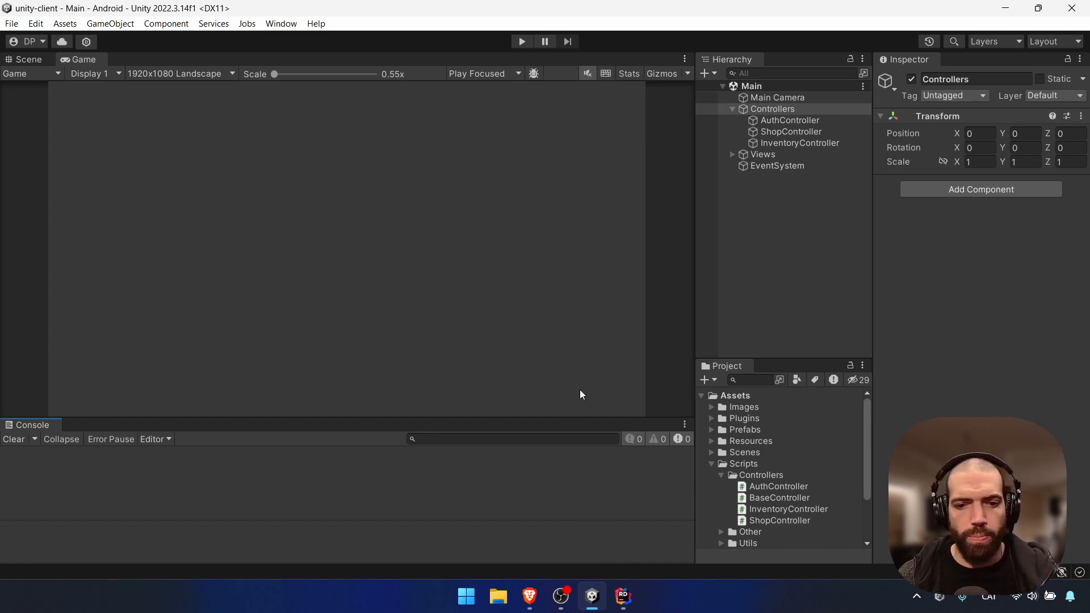
Glance over the sample project's README in the browser
{"action": "left_click", "coordinate": [529, 595]}
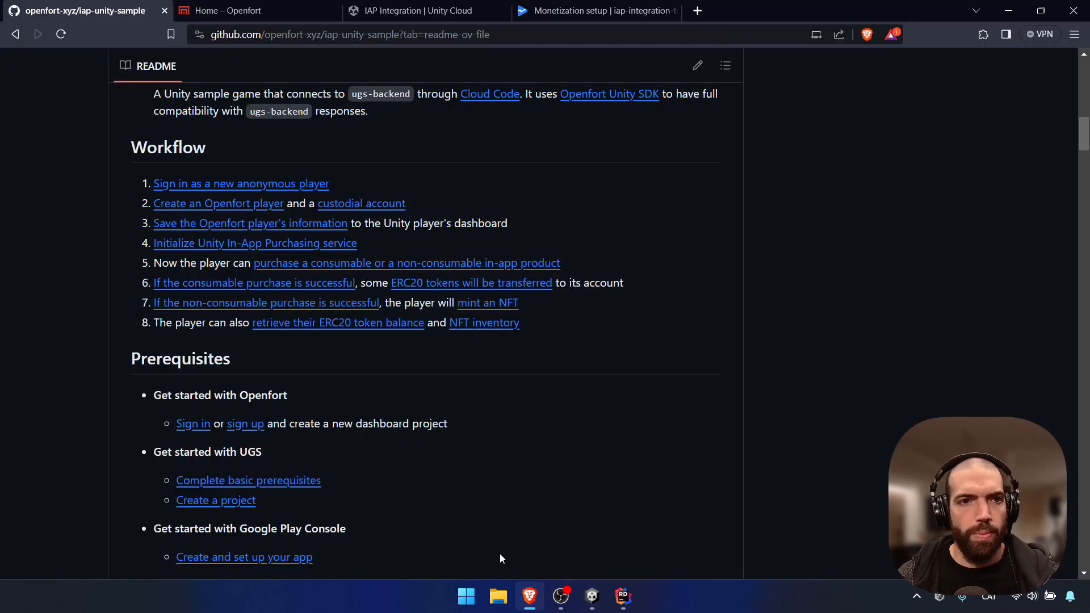
{"action": "scroll", "coordinate": [352, 219], "scroll_direction": "up", "scroll_amount": 1}
{"action": "scroll", "coordinate": [340, 149], "scroll_direction": "down", "scroll_amount": 1}
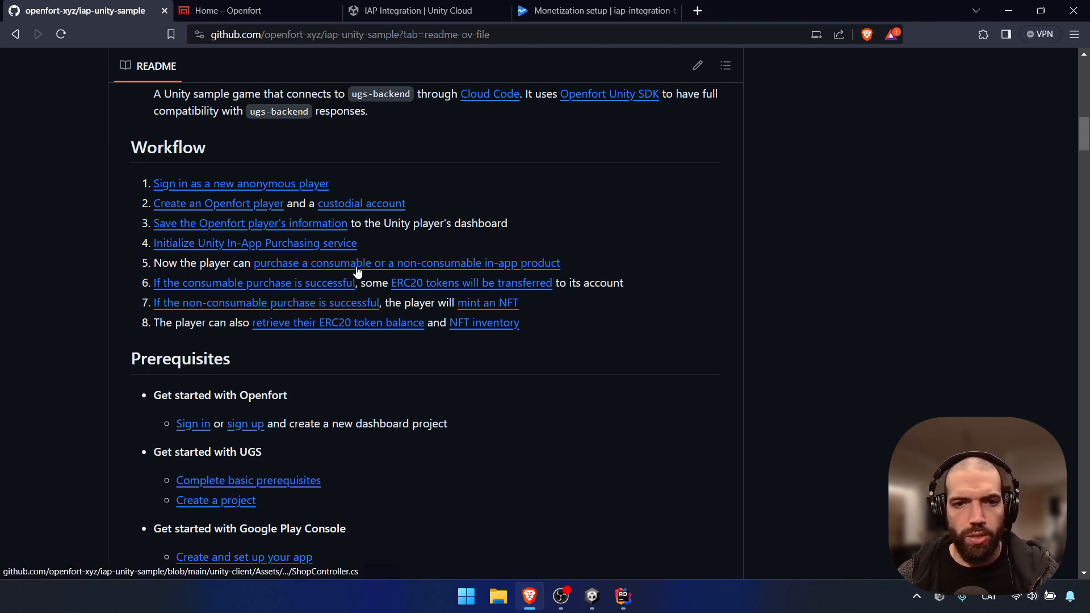
Select ShopController and read InitializeIAP's catalog loop in ShopController.cs in Rider
{"action": "left_click", "coordinate": [597, 600]}
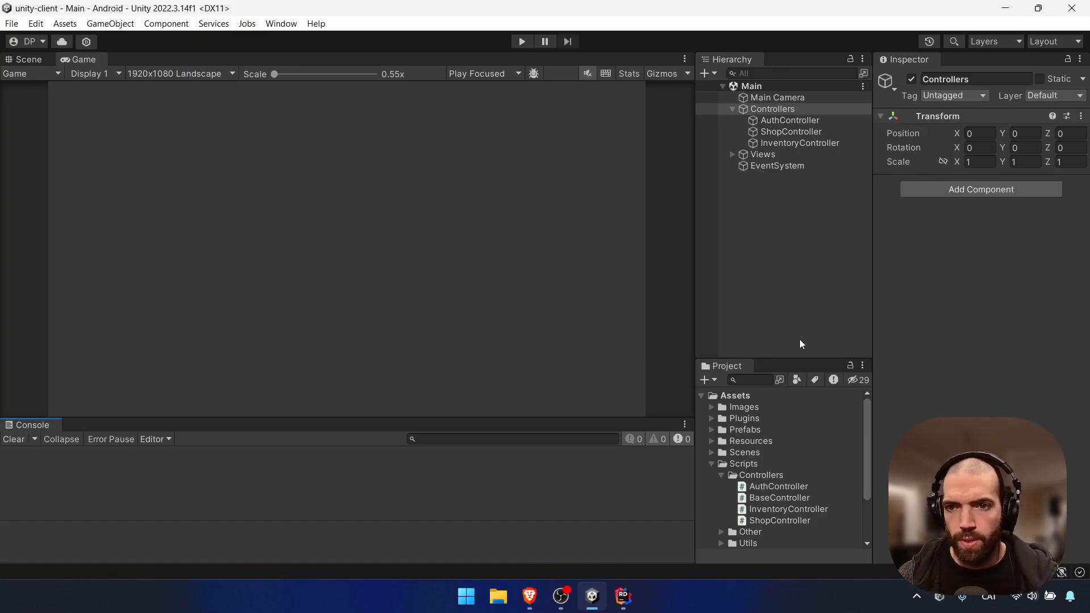
{"action": "left_click", "coordinate": [795, 133]}
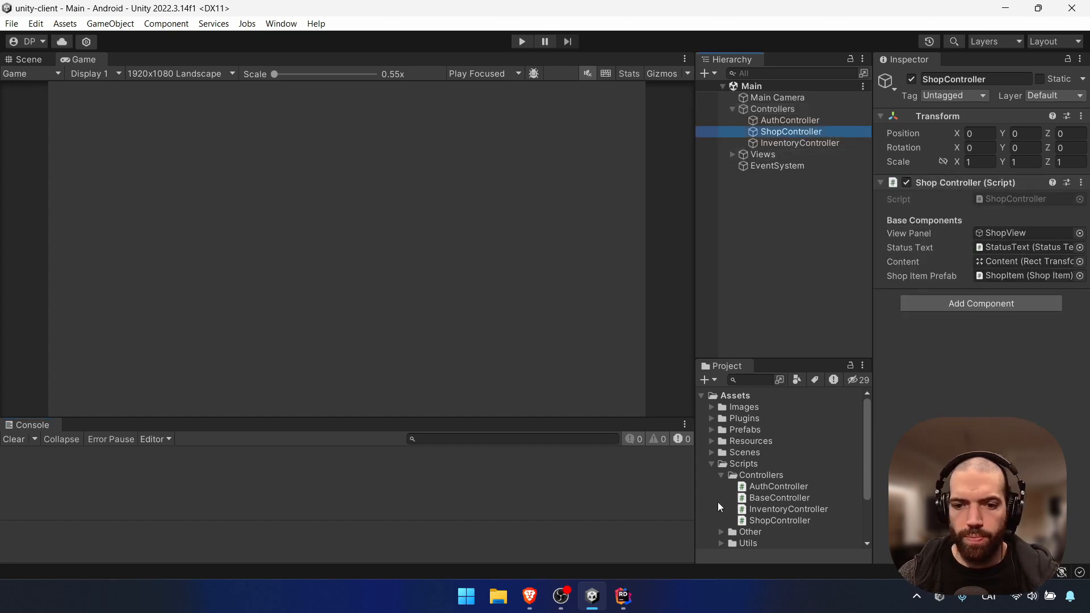
{"action": "mouse_move", "coordinate": [635, 604]}
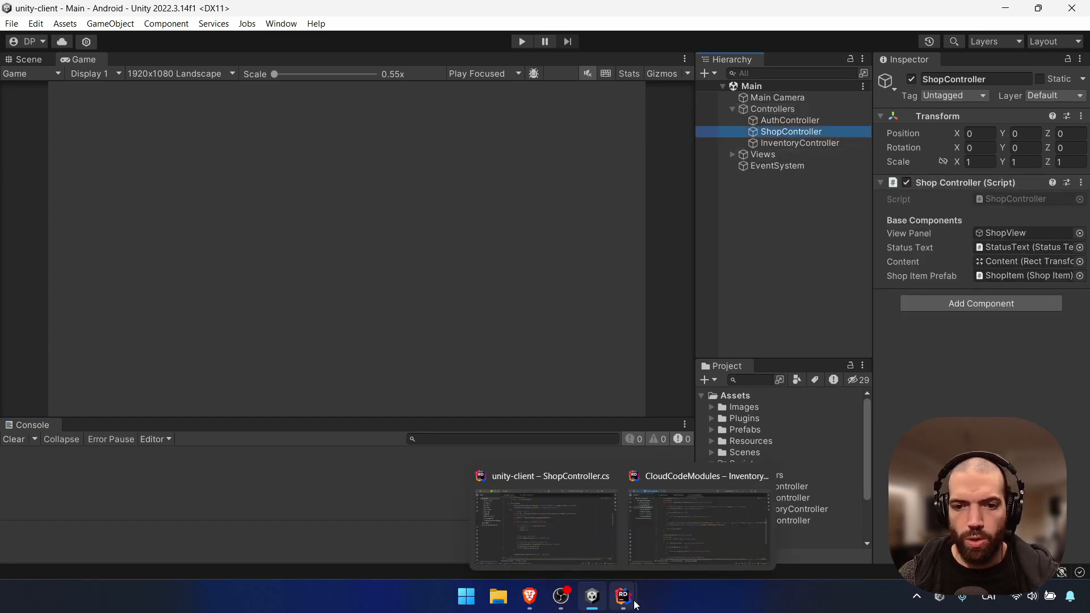
{"action": "left_click", "coordinate": [609, 561]}
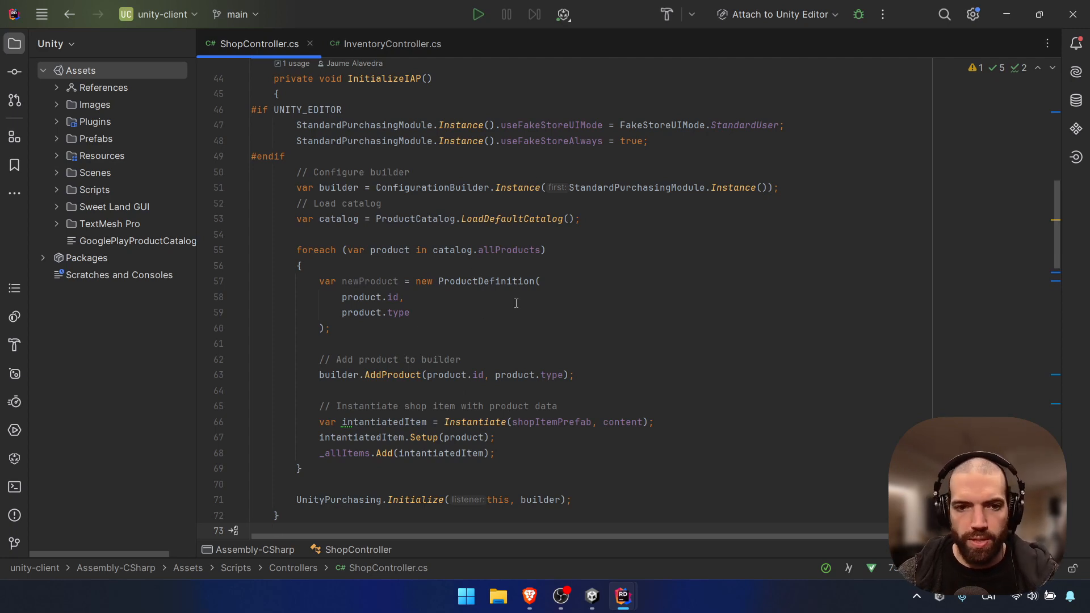
{"action": "scroll", "coordinate": [516, 303], "scroll_direction": "down", "scroll_amount": 1}
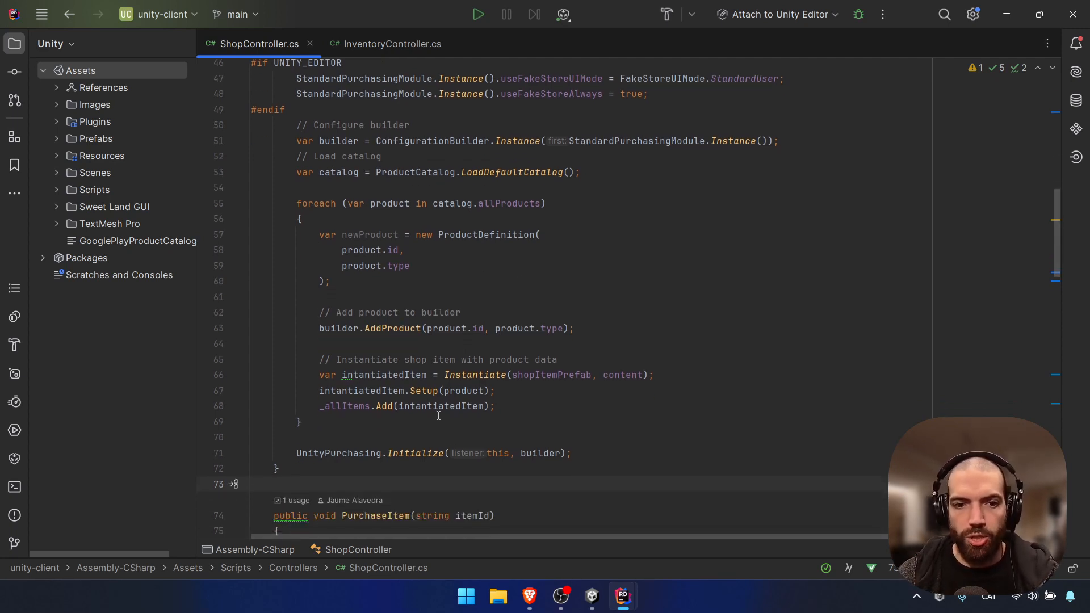
{"action": "scroll", "coordinate": [438, 416], "scroll_direction": "up", "scroll_amount": 1}
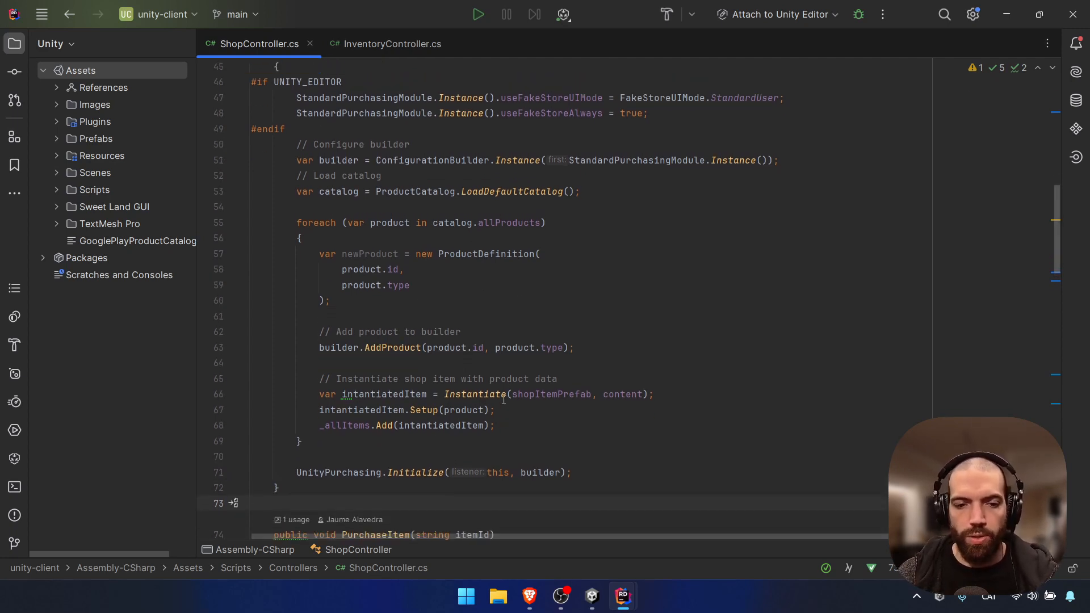
{"action": "left_click", "coordinate": [591, 601]}
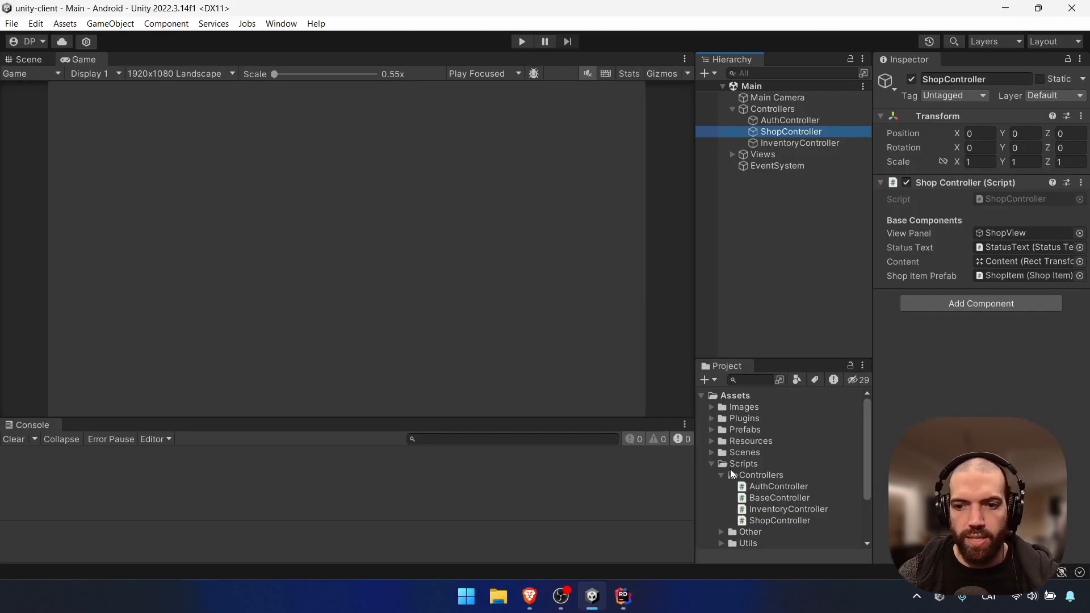
View the GooglePlayProductCatalog CSV, then open Services > In-App Purchasing > IAP Catalog
{"action": "left_click", "coordinate": [710, 465]}
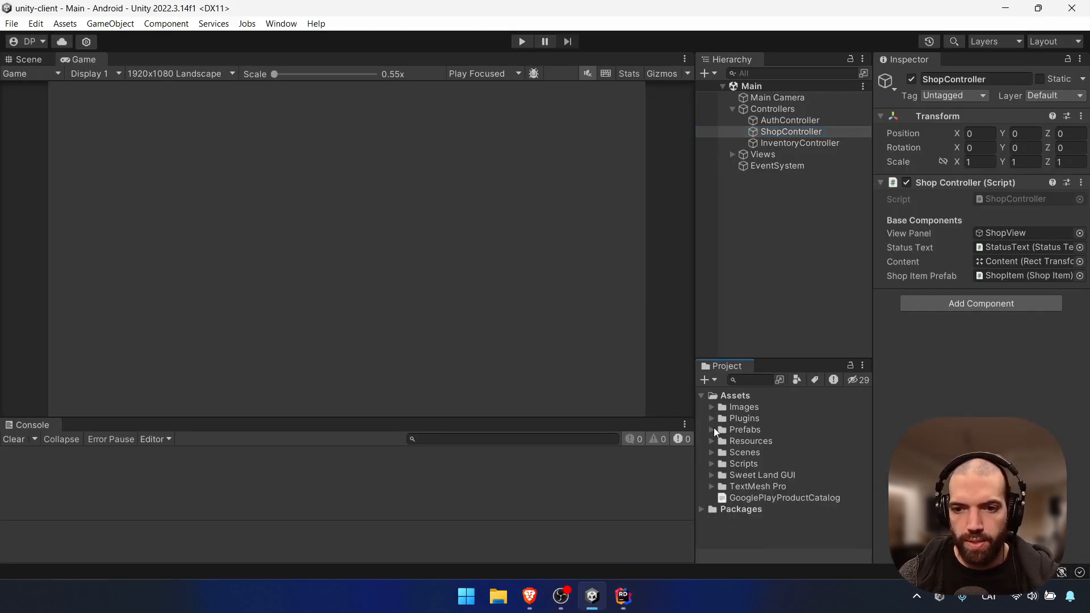
{"action": "left_click", "coordinate": [761, 498]}
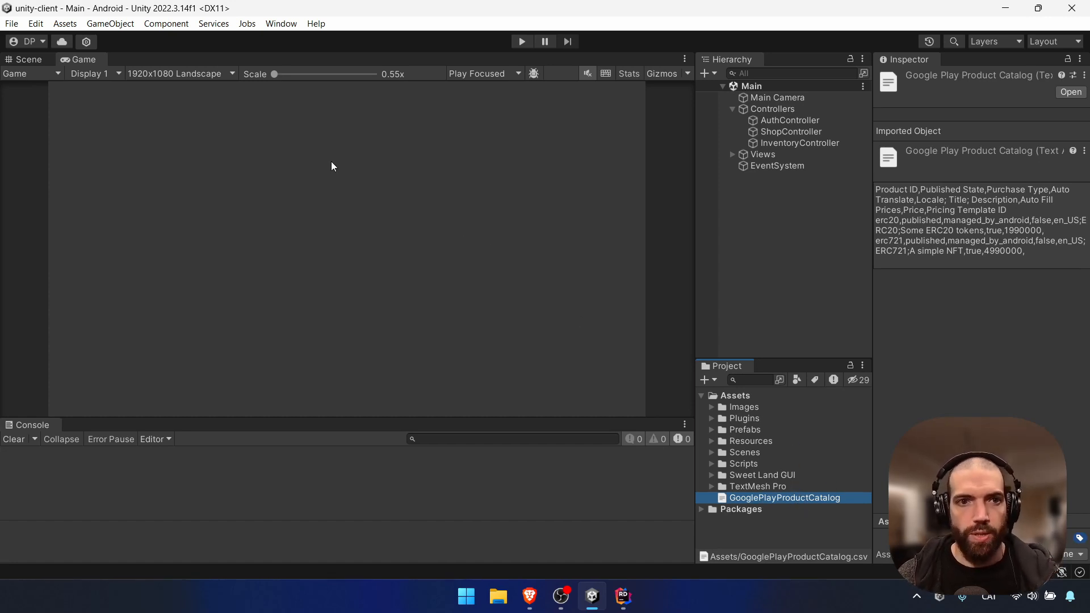
{"action": "left_click", "coordinate": [278, 25]}
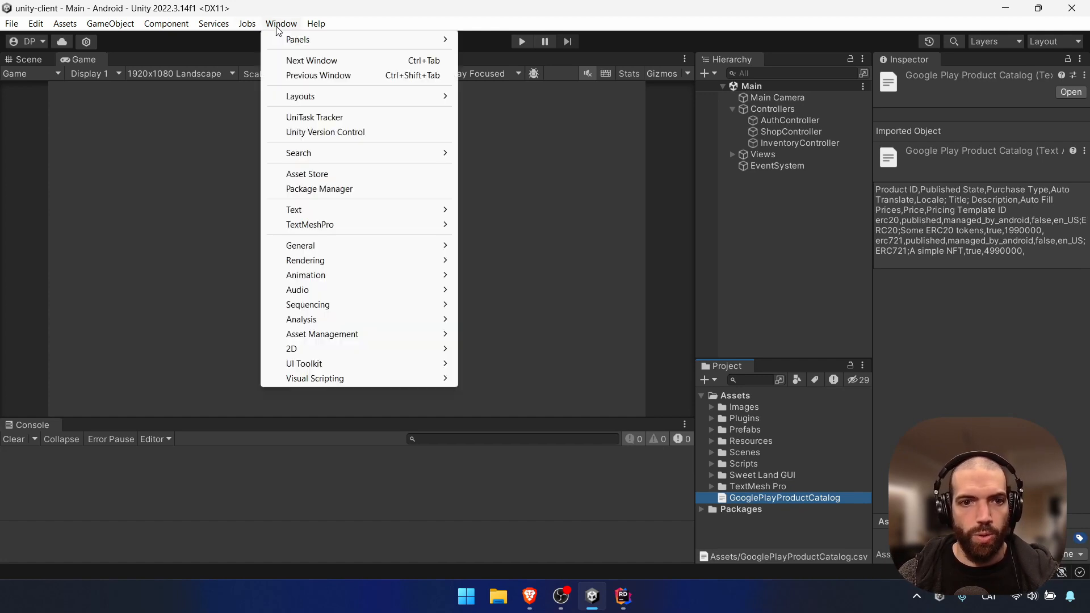
{"action": "left_click", "coordinate": [278, 27]}
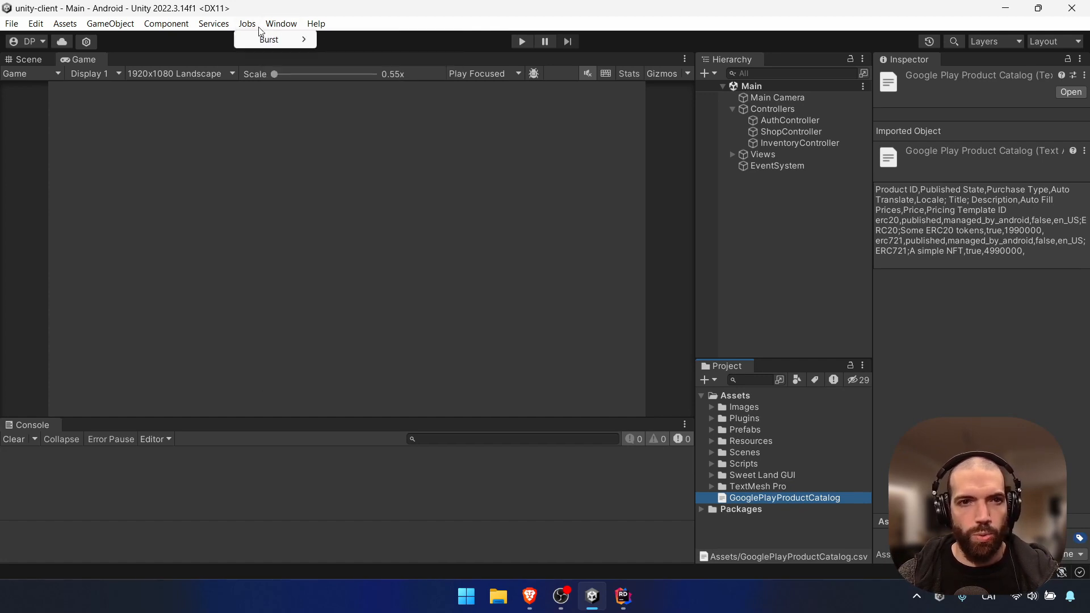
{"action": "left_click", "coordinate": [227, 27]}
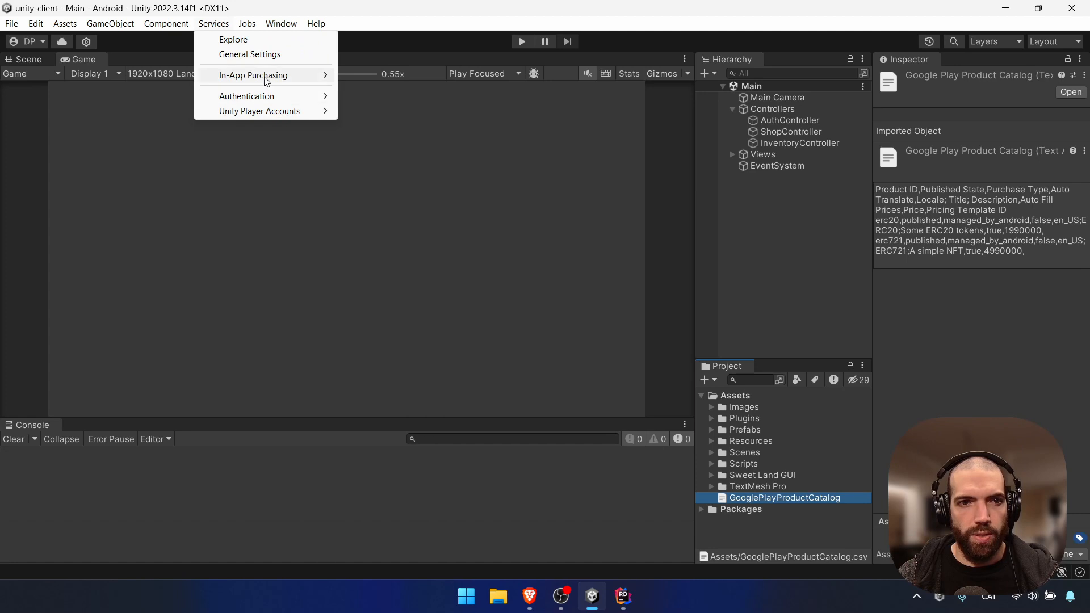
{"action": "mouse_move", "coordinate": [267, 80]}
{"action": "left_click", "coordinate": [386, 147]}
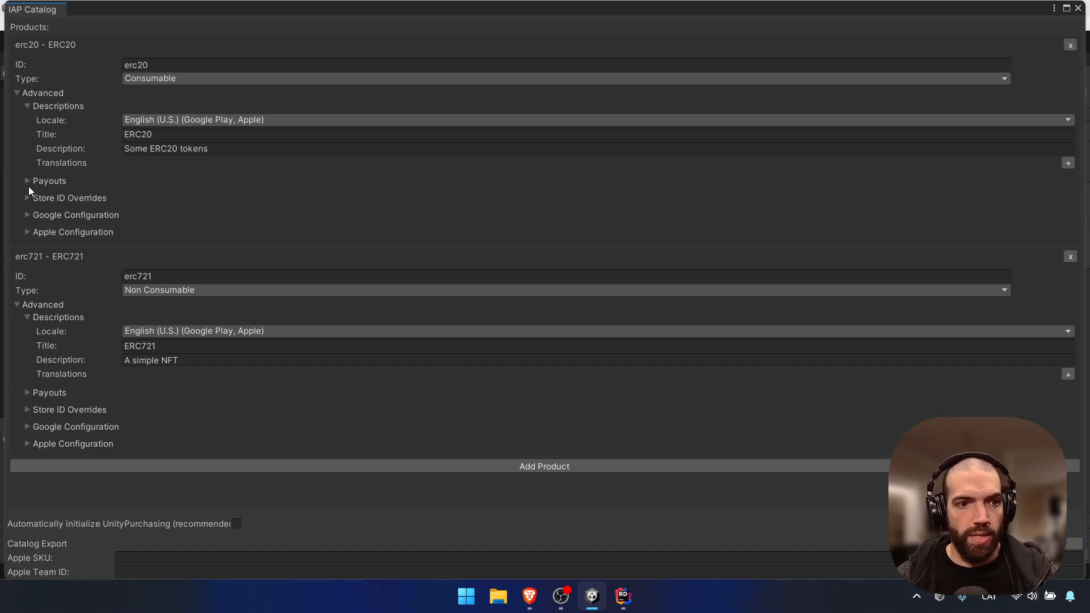
Inspect the erc20 product's Google Configuration, Store ID Overrides and Payouts sections
{"action": "left_click", "coordinate": [28, 215]}
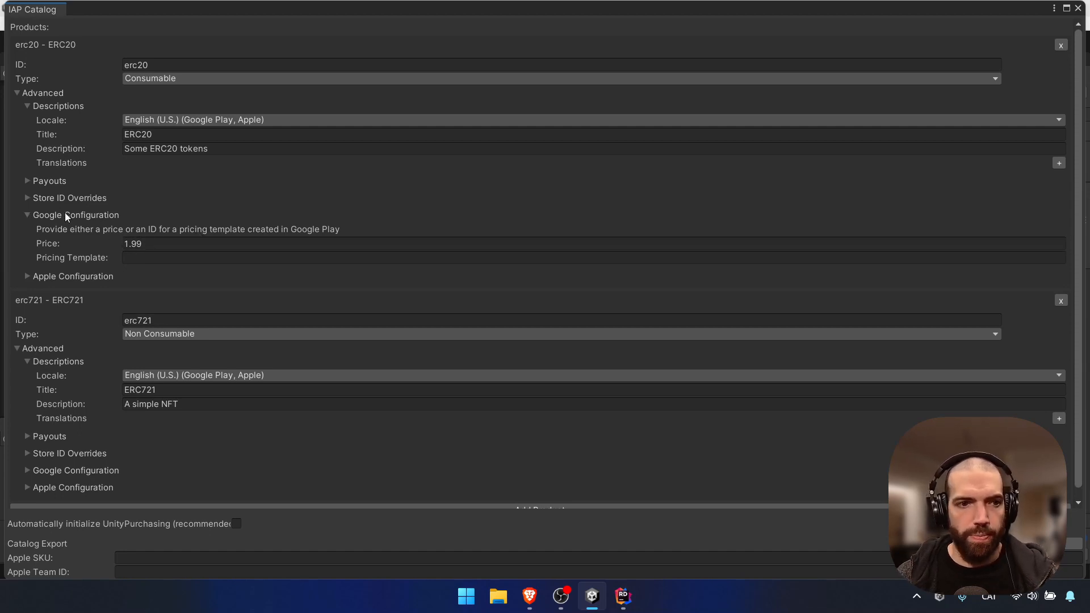
{"action": "left_click", "coordinate": [33, 214]}
{"action": "left_click", "coordinate": [26, 196]}
{"action": "left_click", "coordinate": [26, 196]}
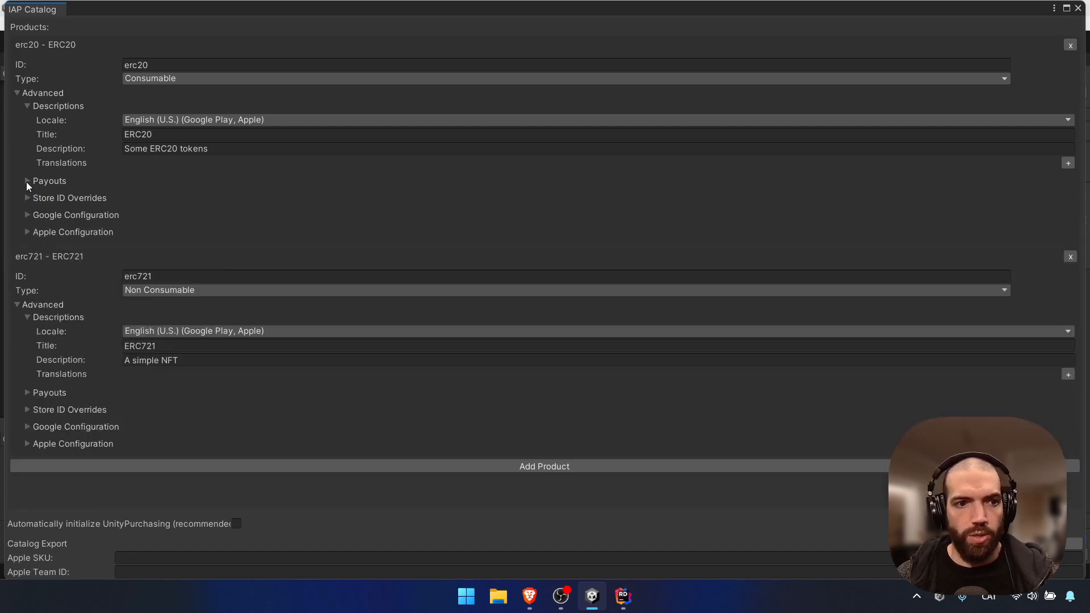
{"action": "left_click", "coordinate": [26, 181]}
{"action": "left_click", "coordinate": [27, 181]}
{"action": "left_click", "coordinate": [29, 214]}
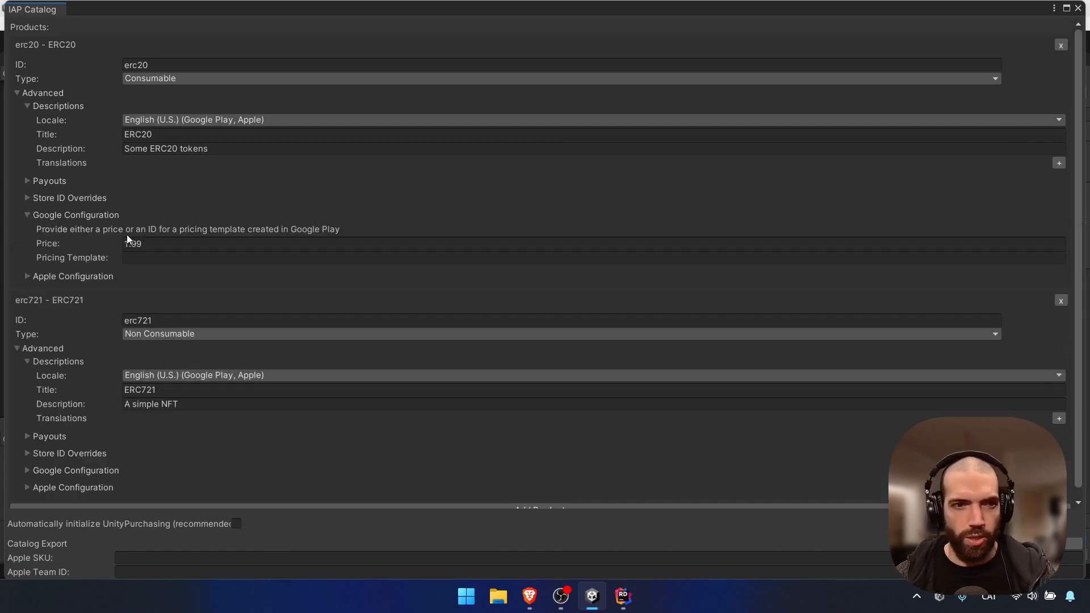
{"action": "left_click", "coordinate": [44, 214]}
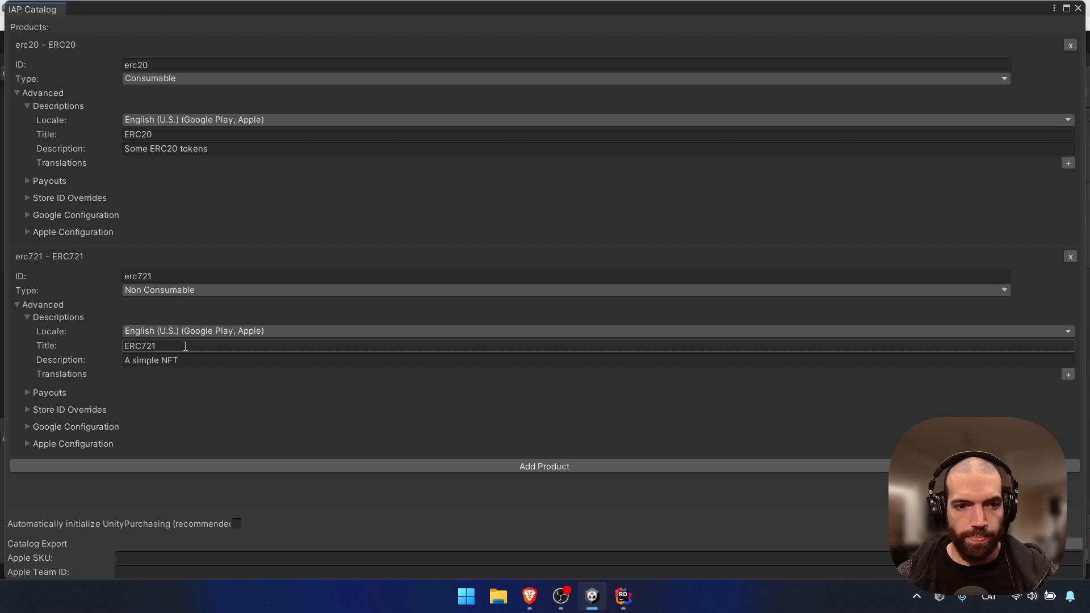
Check erc721's Google settings and the Catalog Export formats, then close the IAP Catalog
{"action": "left_click", "coordinate": [32, 426]}
{"action": "left_click", "coordinate": [33, 426]}
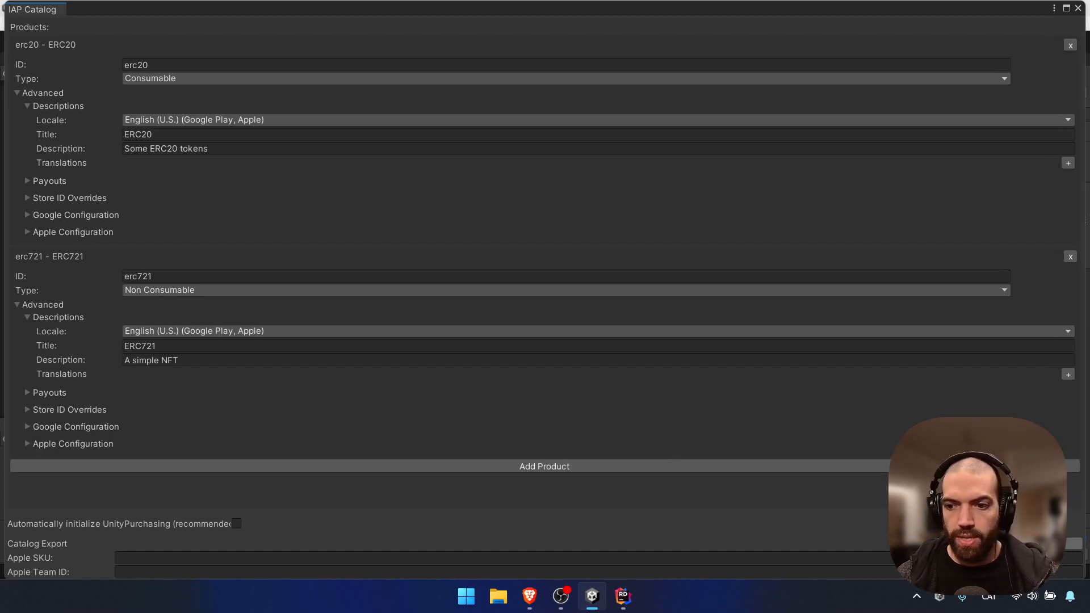
{"action": "left_click", "coordinate": [886, 544]}
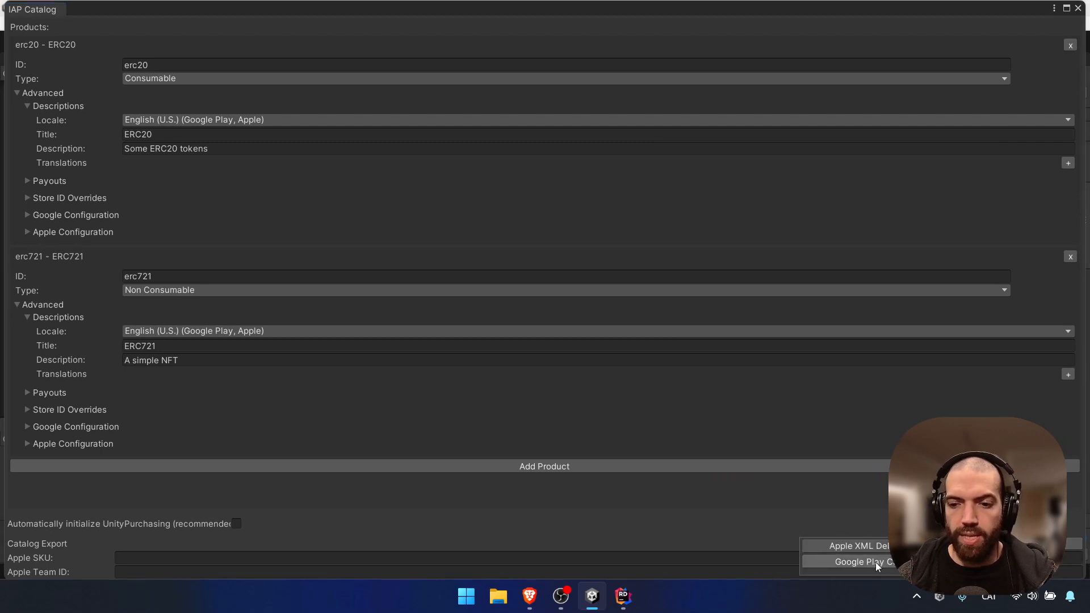
{"action": "left_click", "coordinate": [688, 523]}
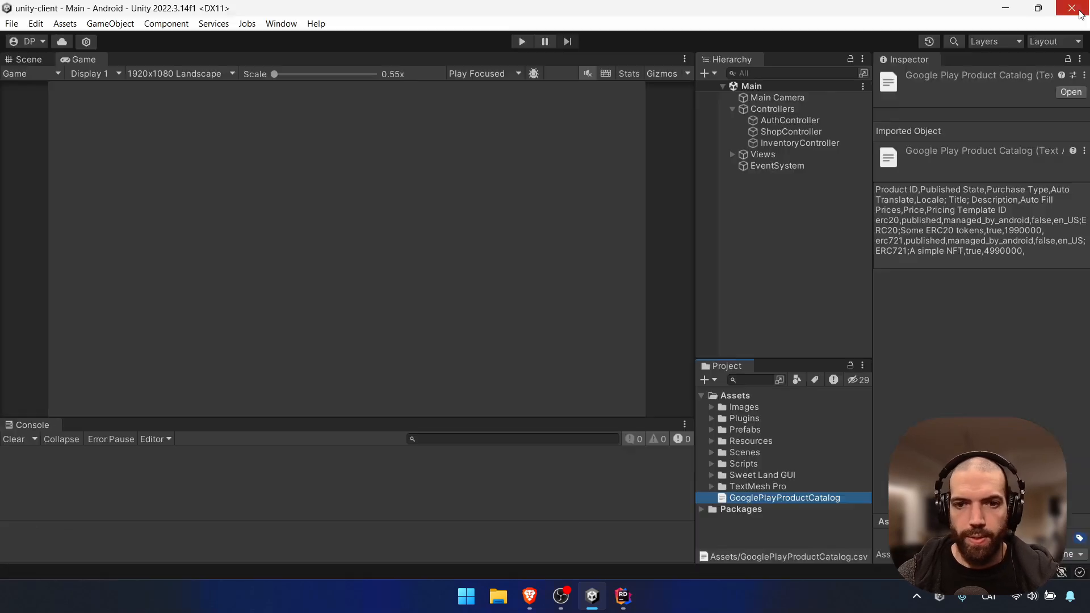
{"action": "left_click", "coordinate": [1077, 9]}
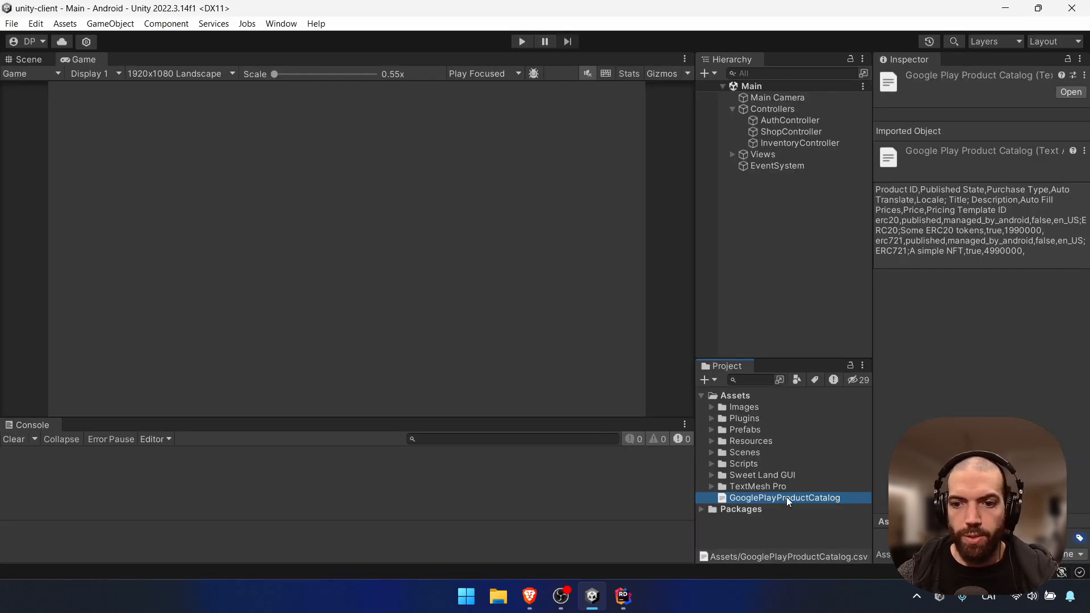
Bring up ShopController.cs in Rider and read through PurchaseItem, OnInitialized and ProcessPurchase
{"action": "left_click", "coordinate": [623, 596]}
{"action": "left_click", "coordinate": [578, 553]}
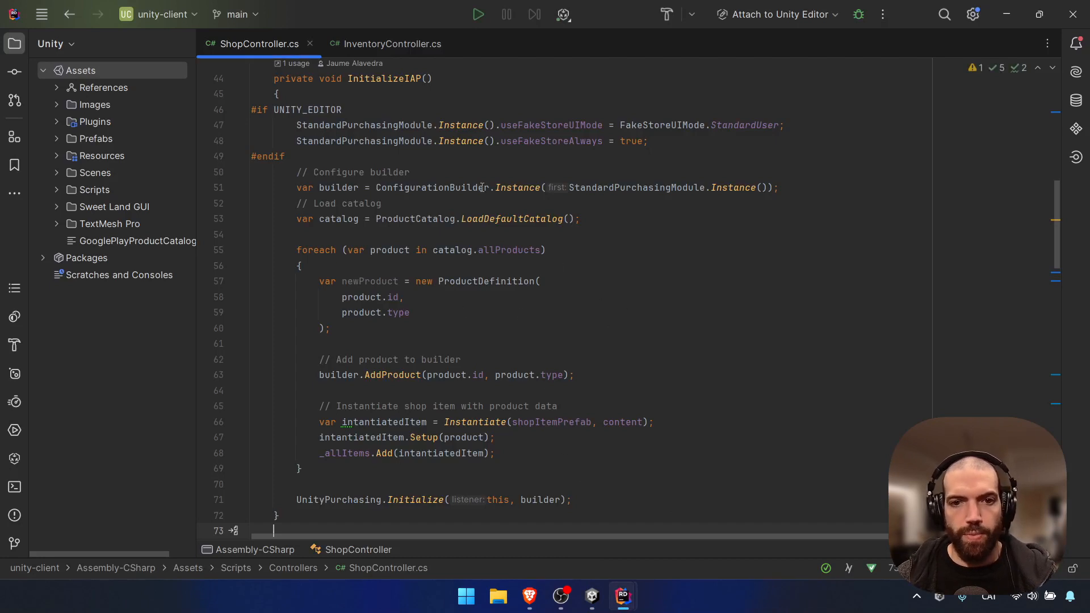
{"action": "scroll", "coordinate": [485, 324], "scroll_direction": "down", "scroll_amount": 1}
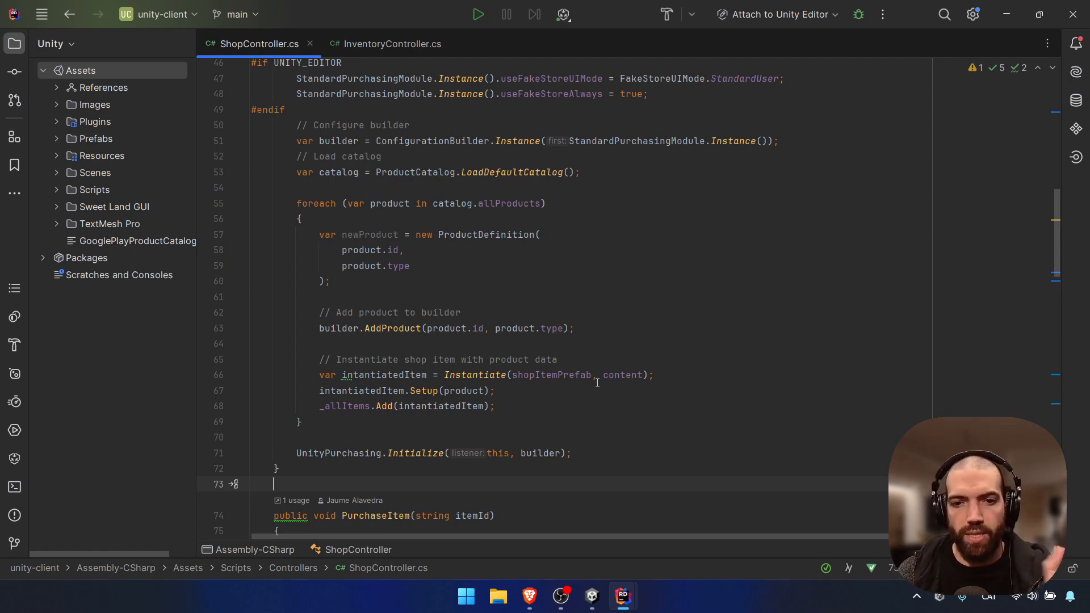
{"action": "scroll", "coordinate": [617, 392], "scroll_direction": "down", "scroll_amount": 4}
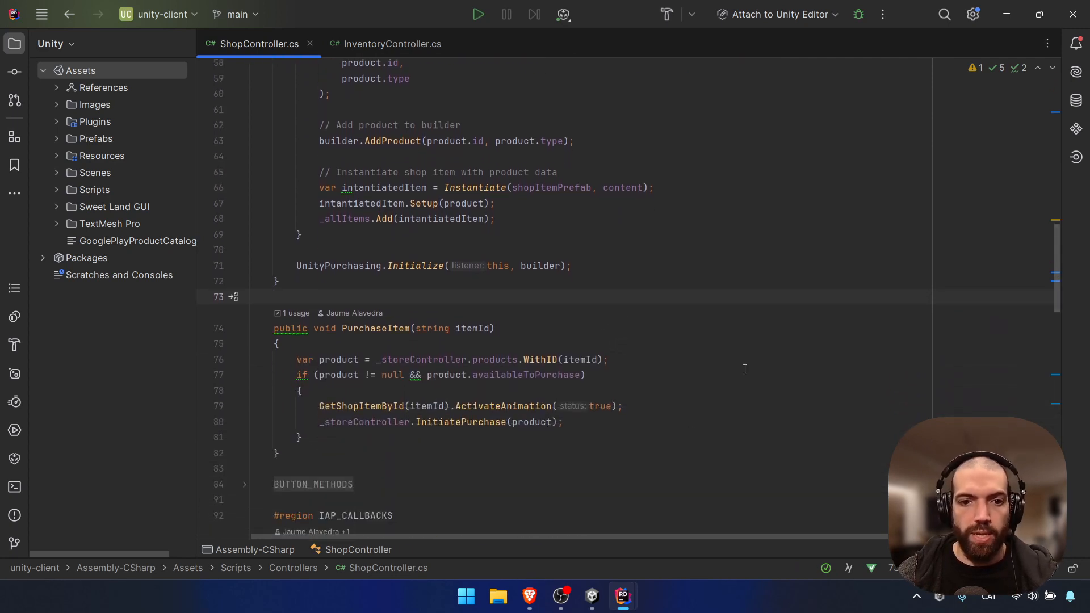
{"action": "scroll", "coordinate": [561, 393], "scroll_direction": "down", "scroll_amount": 1}
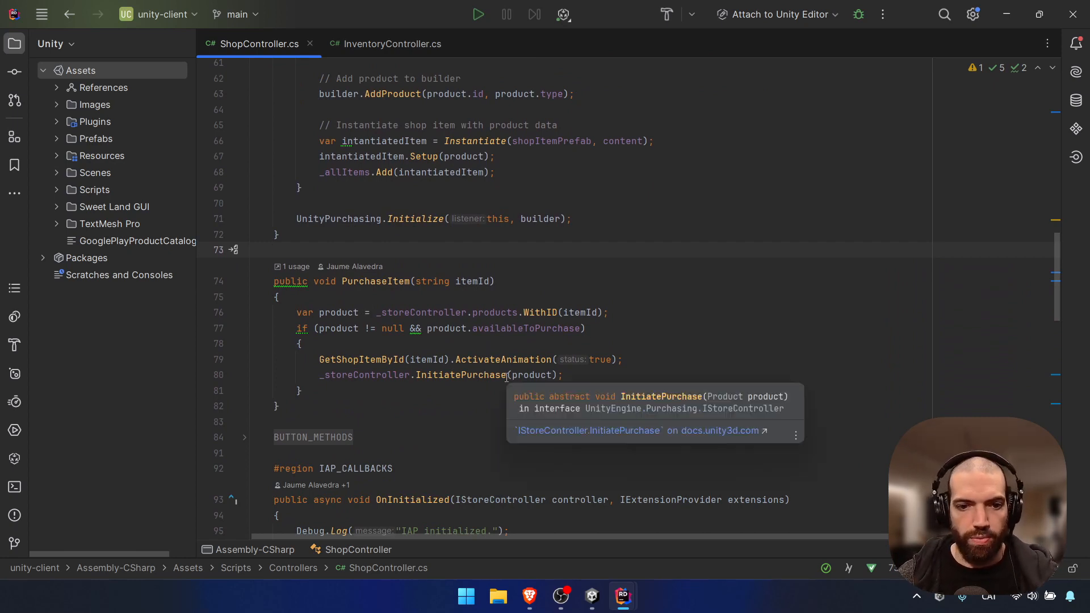
{"action": "scroll", "coordinate": [502, 360], "scroll_direction": "down", "scroll_amount": 2}
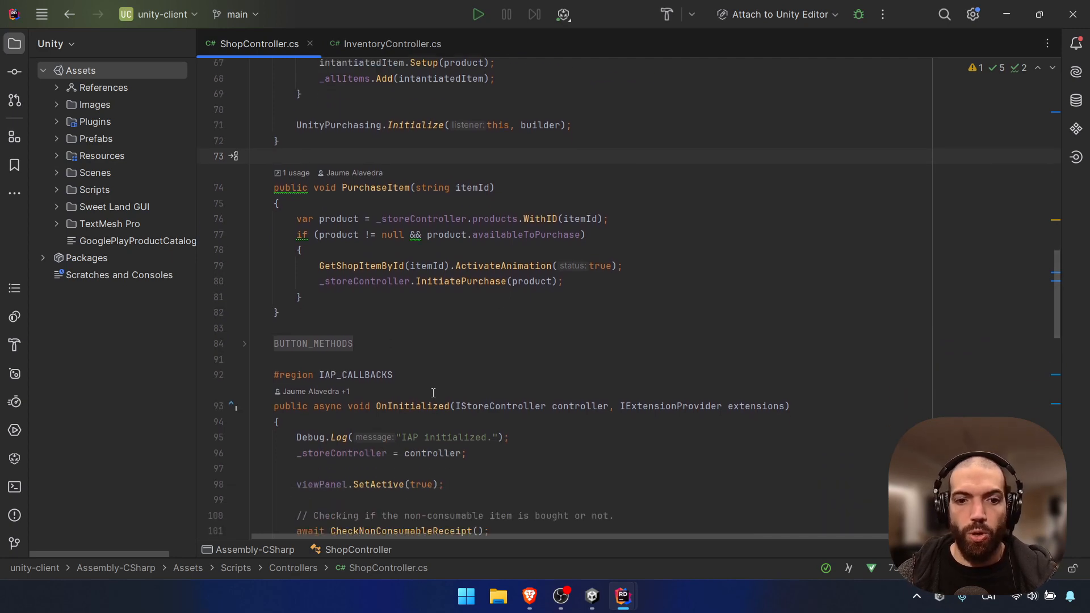
{"action": "scroll", "coordinate": [522, 301], "scroll_direction": "down", "scroll_amount": 4}
{"action": "scroll", "coordinate": [522, 300], "scroll_direction": "down", "scroll_amount": 6}
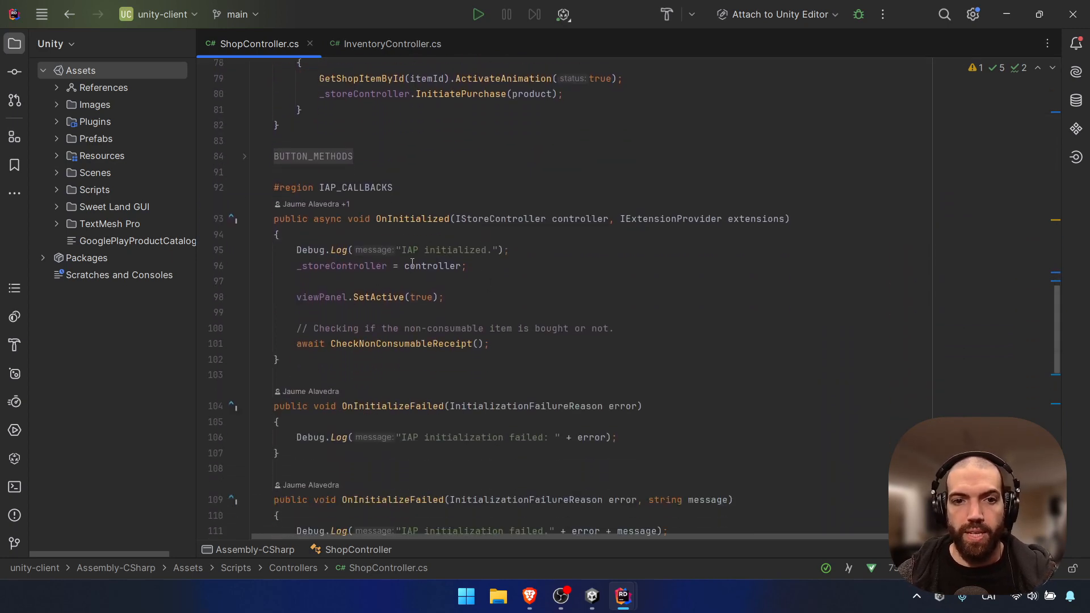
{"action": "scroll", "coordinate": [472, 282], "scroll_direction": "down", "scroll_amount": 3}
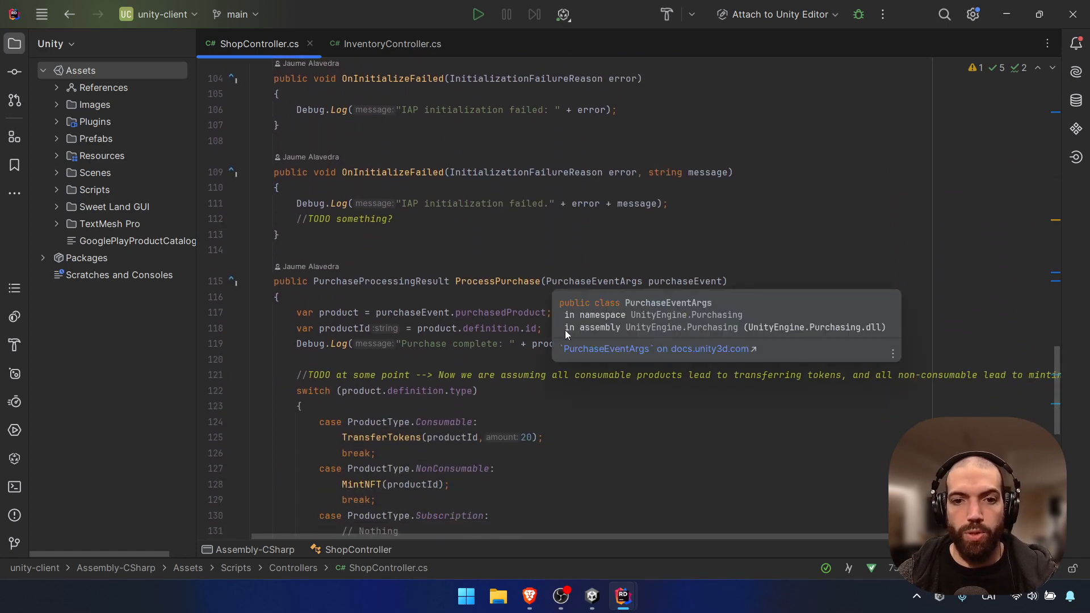
Locate the Consumable purchase case in ProcessPurchase
{"action": "scroll", "coordinate": [578, 345], "scroll_direction": "down", "scroll_amount": 1}
{"action": "scroll", "coordinate": [584, 346], "scroll_direction": "down", "scroll_amount": 1}
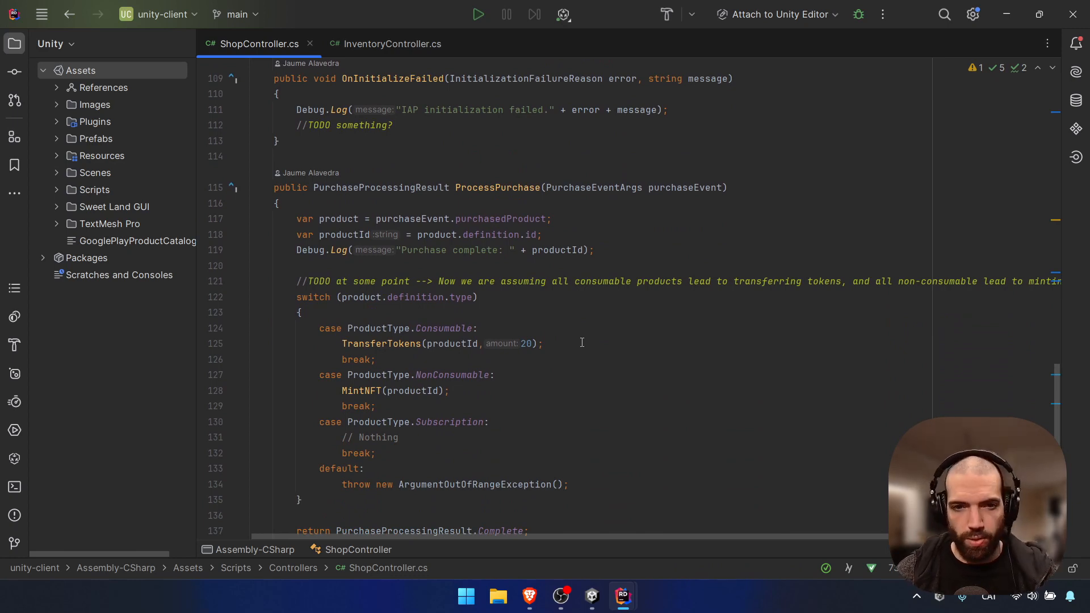
{"action": "scroll", "coordinate": [581, 342], "scroll_direction": "down", "scroll_amount": 1}
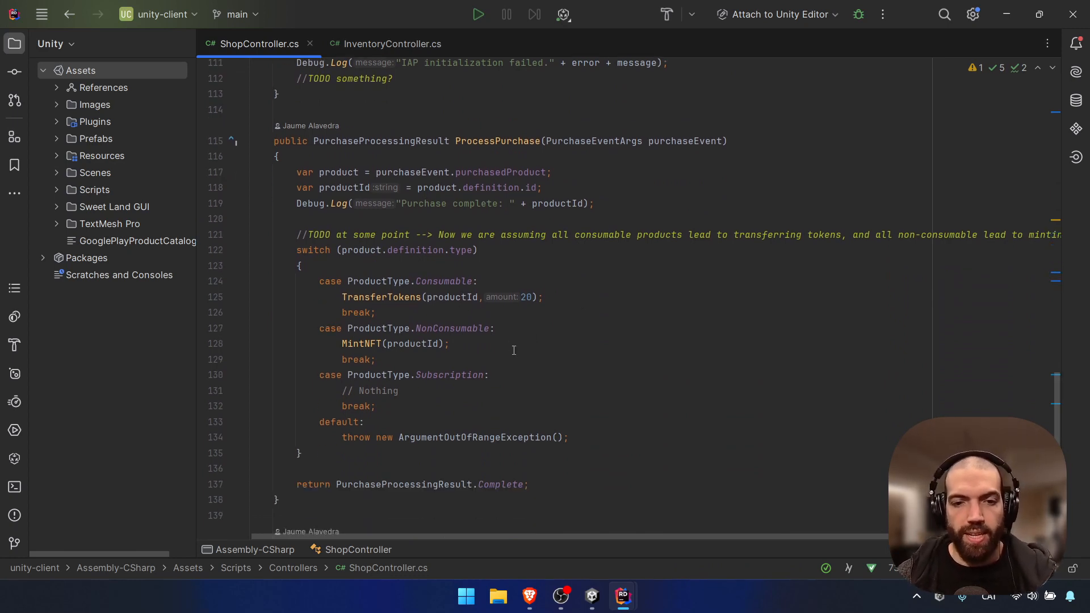
{"action": "left_click", "coordinate": [491, 282]}
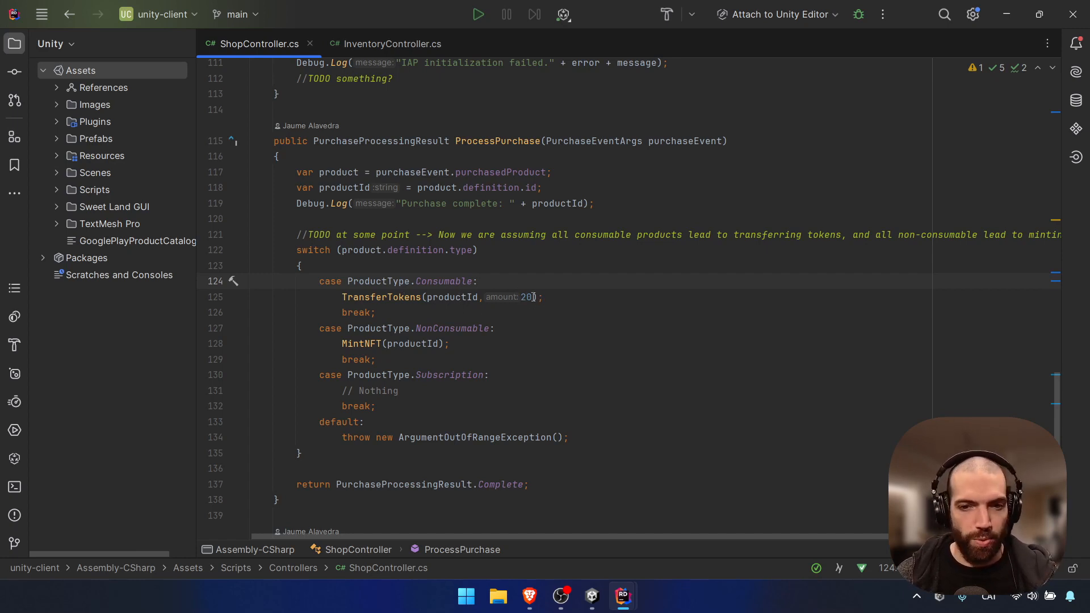
Go to the TransferTokens declaration and highlight its amount key and TransferTokens endpoint name
{"action": "scroll", "coordinate": [536, 303], "scroll_direction": "down", "scroll_amount": 1}
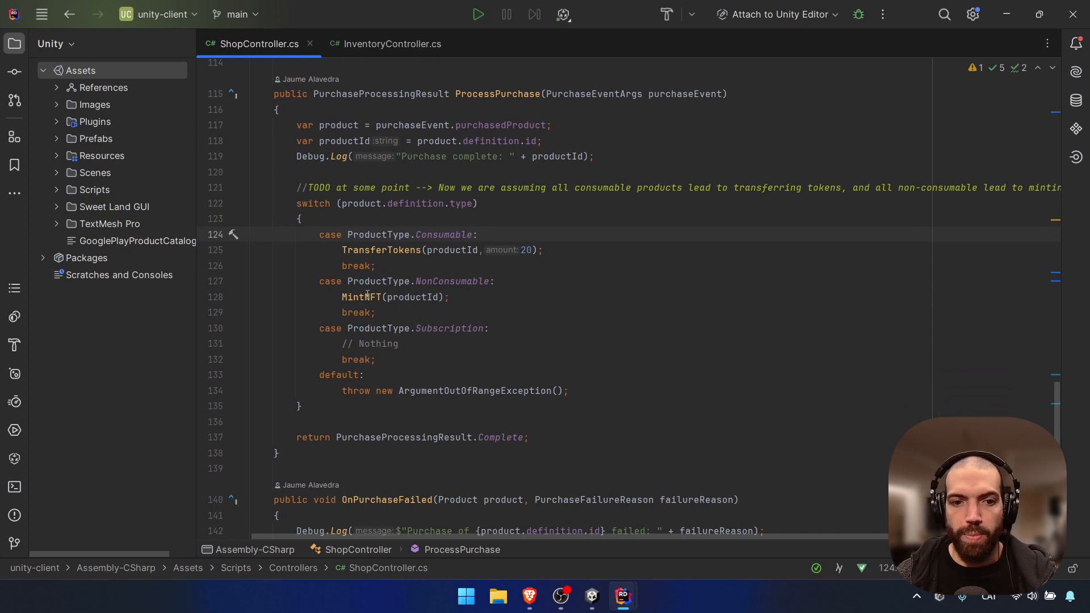
{"action": "left_click", "coordinate": [385, 251]}
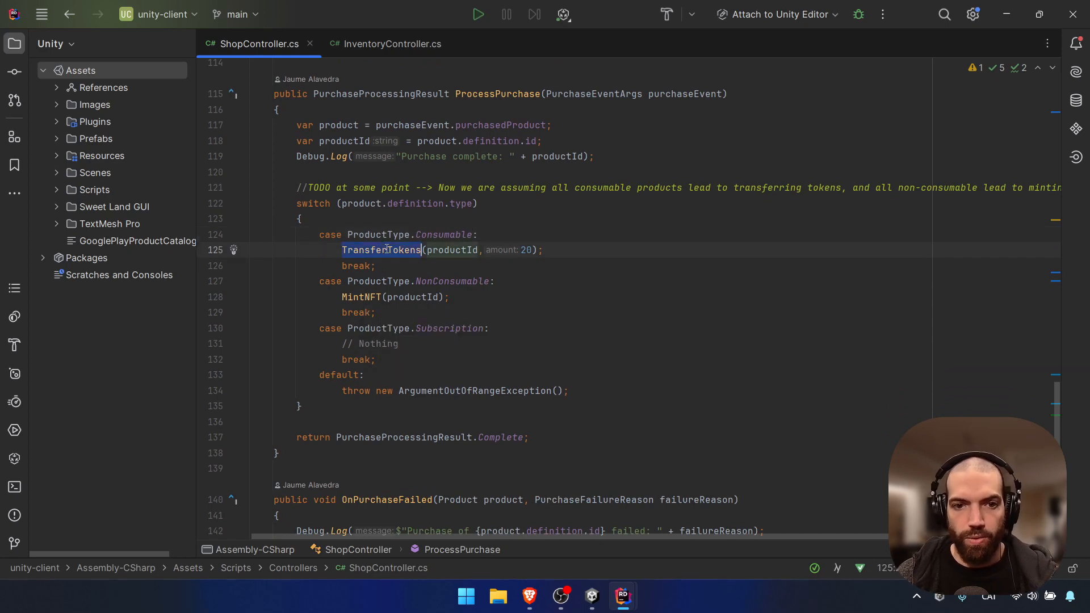
{"action": "left_click", "coordinate": [386, 248], "text": "ctrl"}
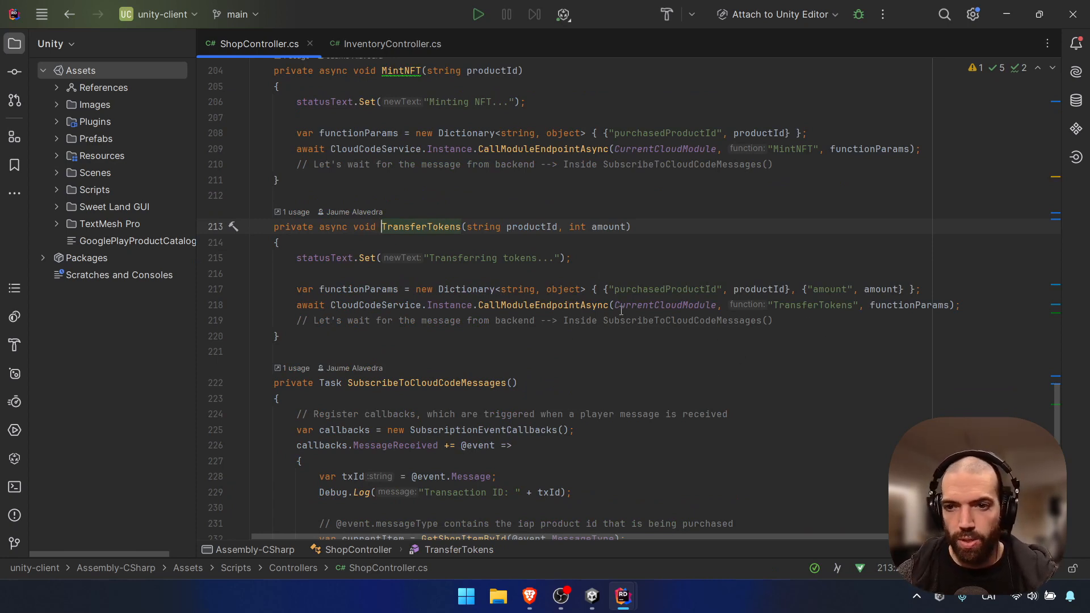
{"action": "double_click", "coordinate": [832, 289]}
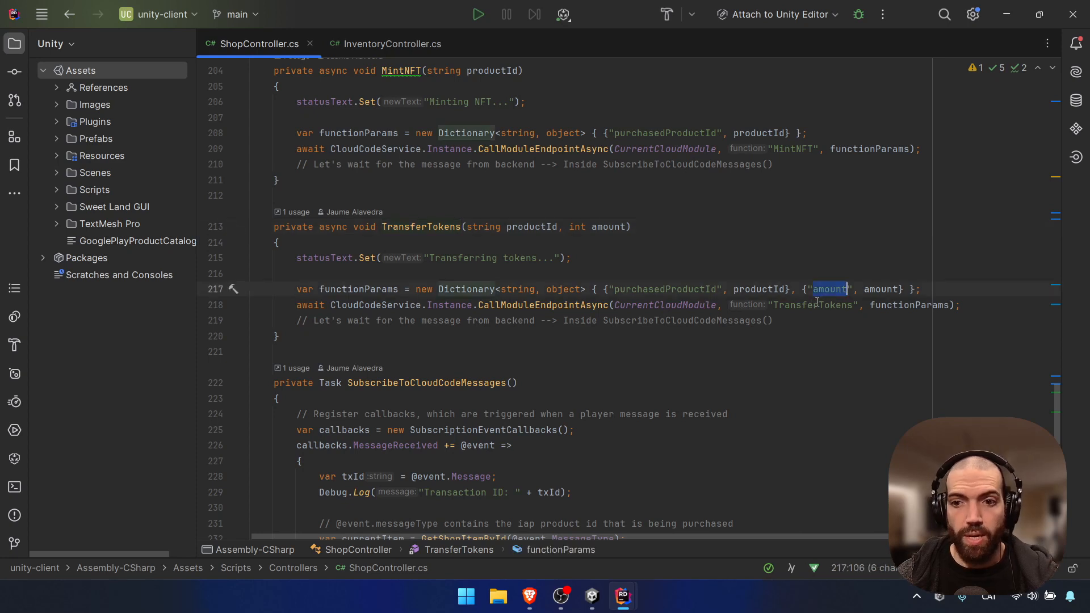
{"action": "double_click", "coordinate": [815, 304]}
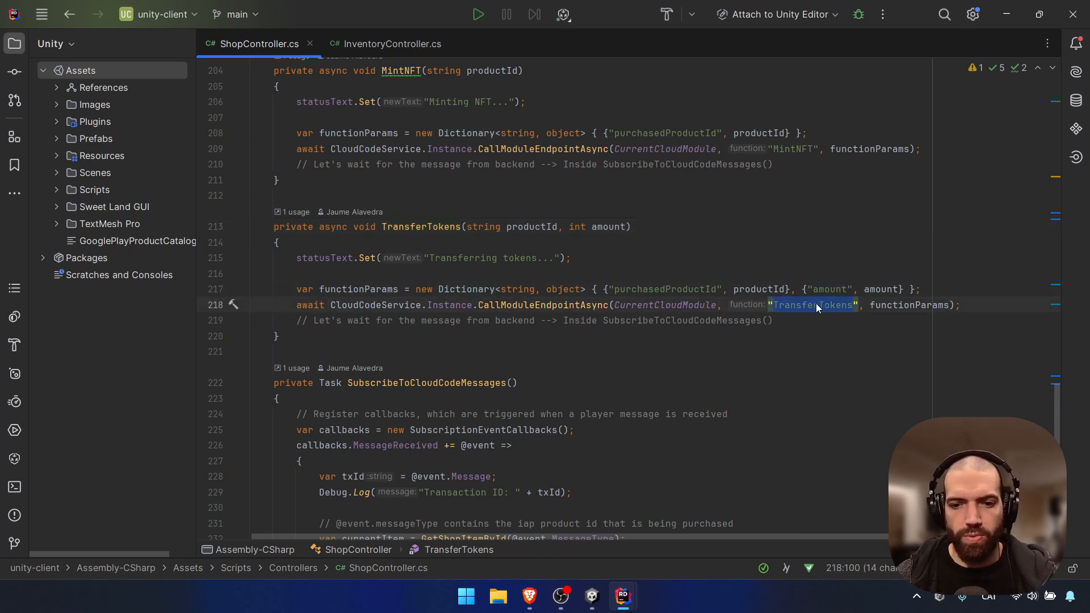
Open TransferModule.cs in CloudCodeModules and find the TransferTokens transaction intent line
{"action": "mouse_move", "coordinate": [628, 596]}
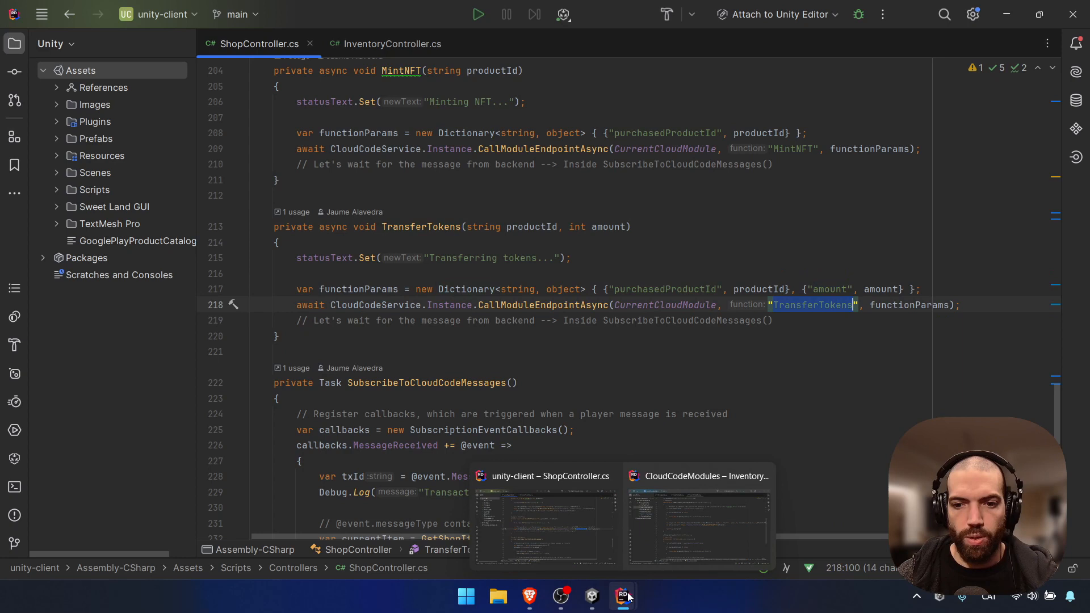
{"action": "left_click", "coordinate": [654, 550]}
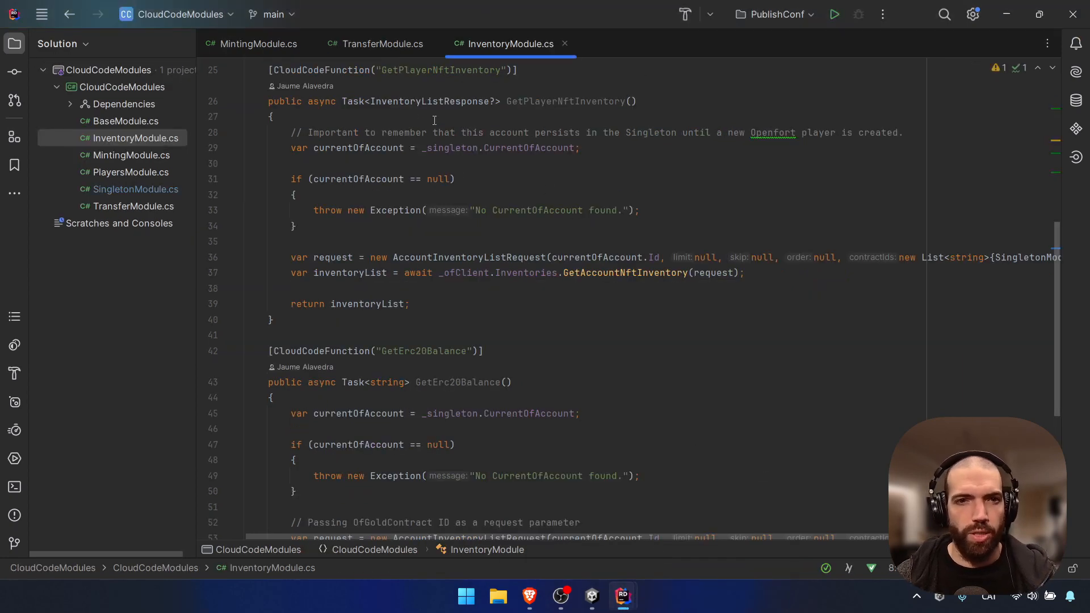
{"action": "left_click", "coordinate": [353, 49]}
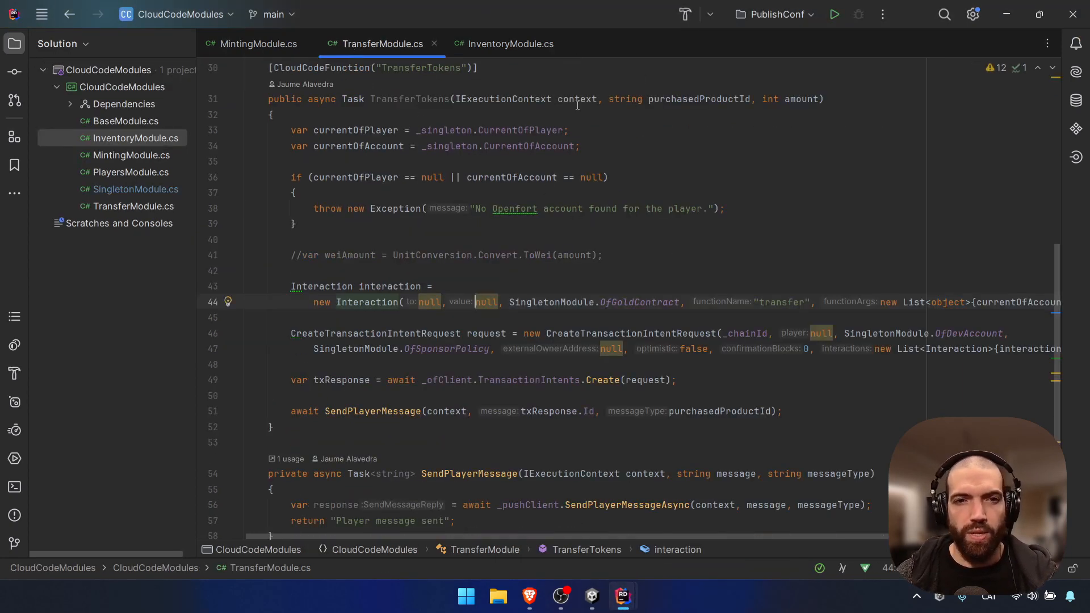
{"action": "double_click", "coordinate": [437, 68]}
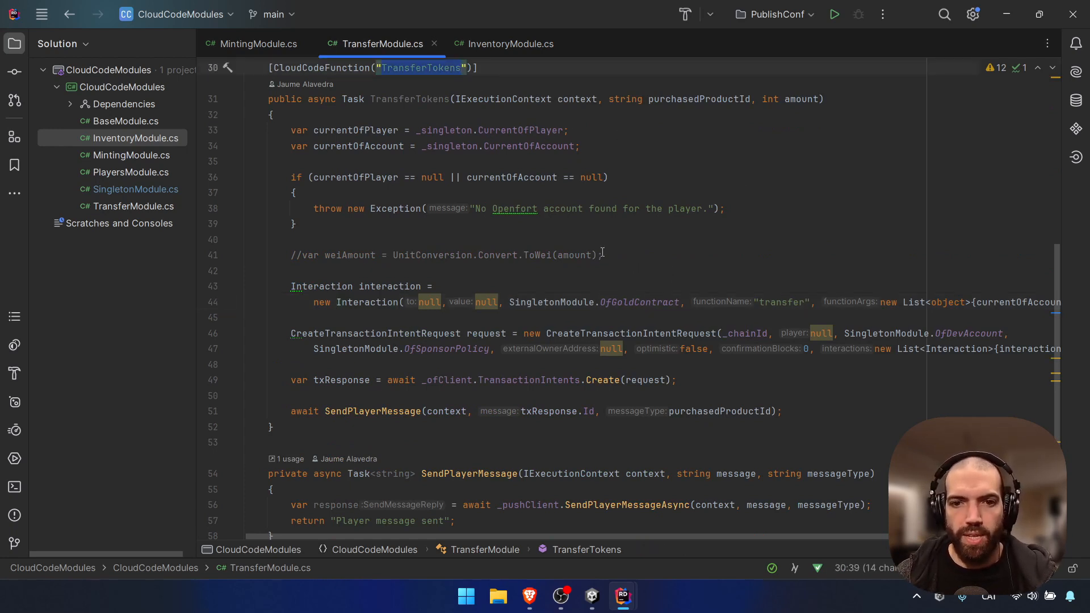
{"action": "scroll", "coordinate": [602, 252], "scroll_direction": "down", "scroll_amount": 1}
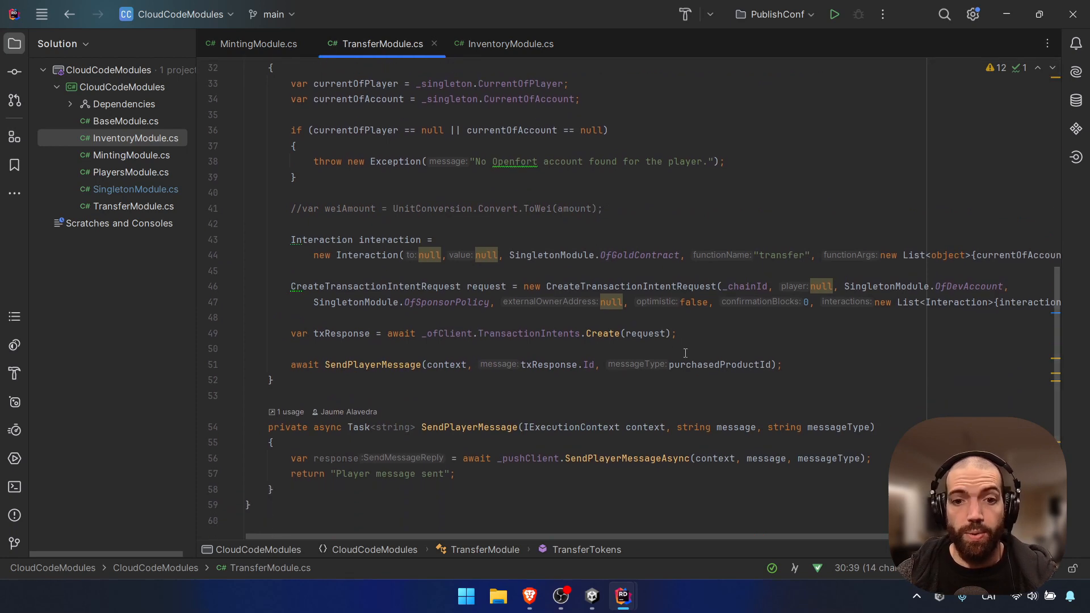
{"action": "left_click", "coordinate": [517, 334]}
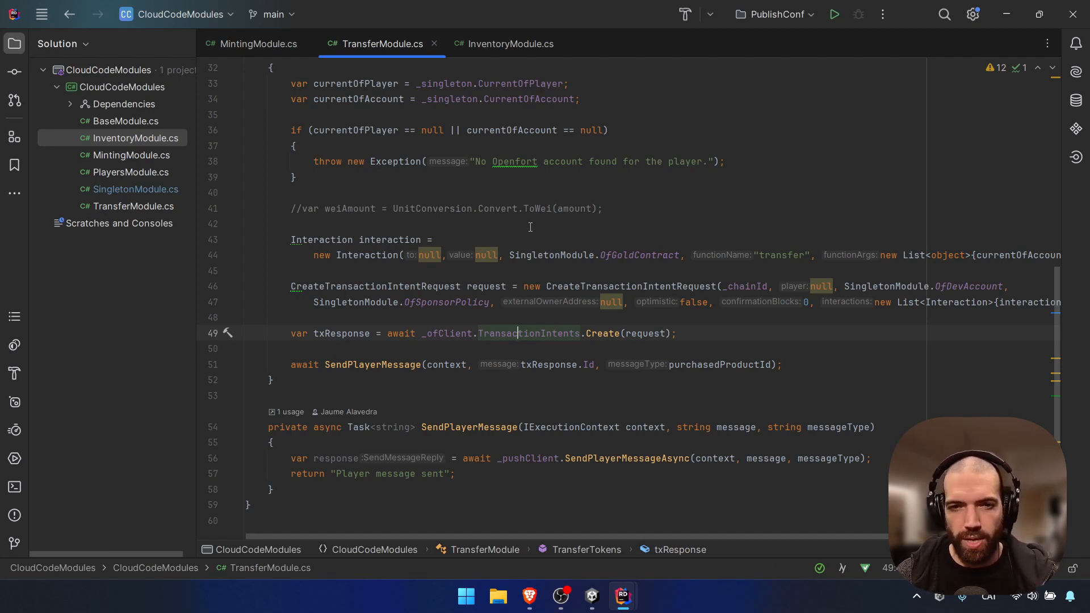
Scroll across the transaction request to examine its OfDevAccount argument
{"action": "scroll", "coordinate": [744, 262], "scroll_direction": "right", "scroll_amount": 2}
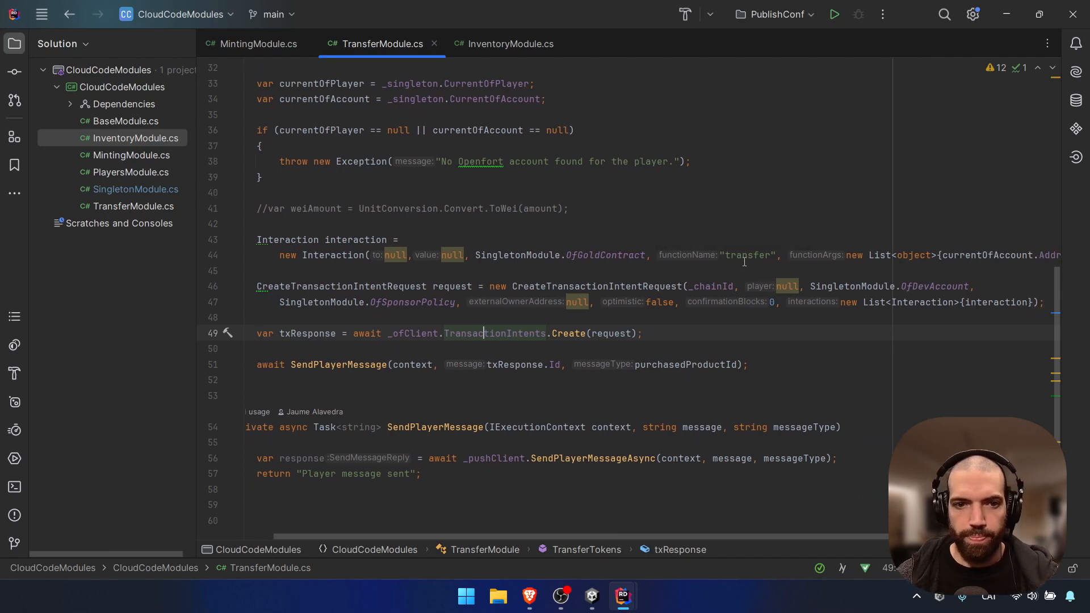
{"action": "scroll", "coordinate": [744, 262], "scroll_direction": "right", "scroll_amount": 3}
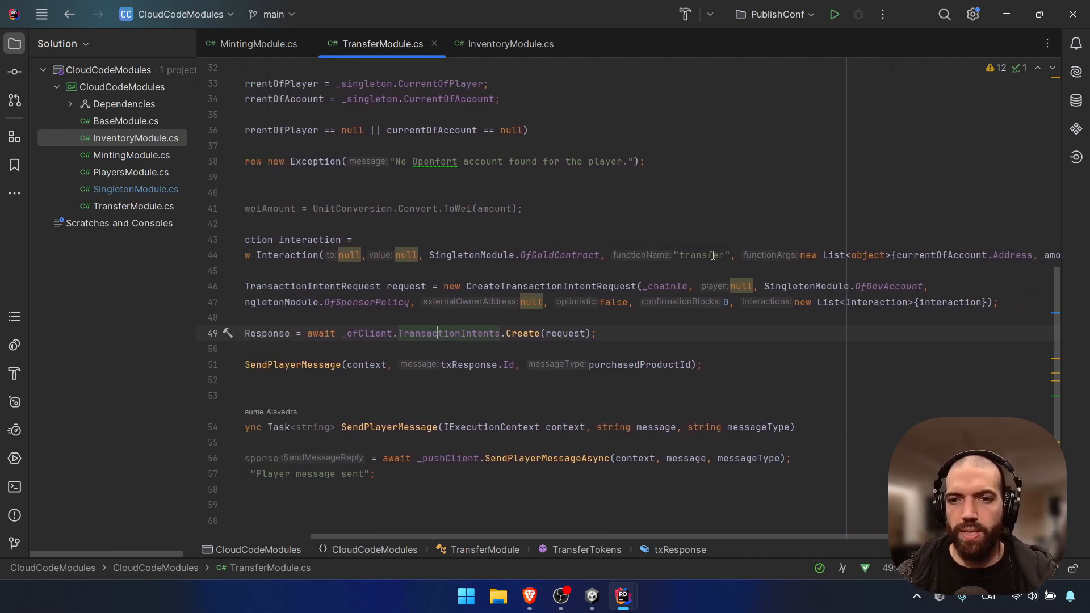
{"action": "scroll", "coordinate": [713, 256], "scroll_direction": "right", "scroll_amount": 1}
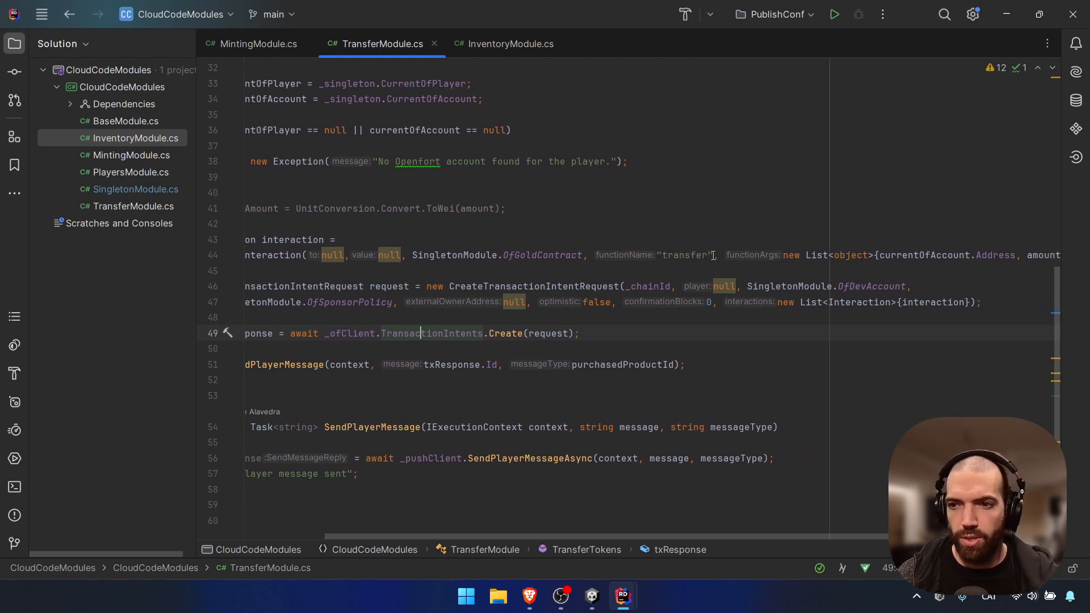
{"action": "scroll", "coordinate": [712, 255], "scroll_direction": "right", "scroll_amount": 3}
{"action": "scroll", "coordinate": [710, 255], "scroll_direction": "left", "scroll_amount": 6}
{"action": "scroll", "coordinate": [704, 258], "scroll_direction": "right", "scroll_amount": 4}
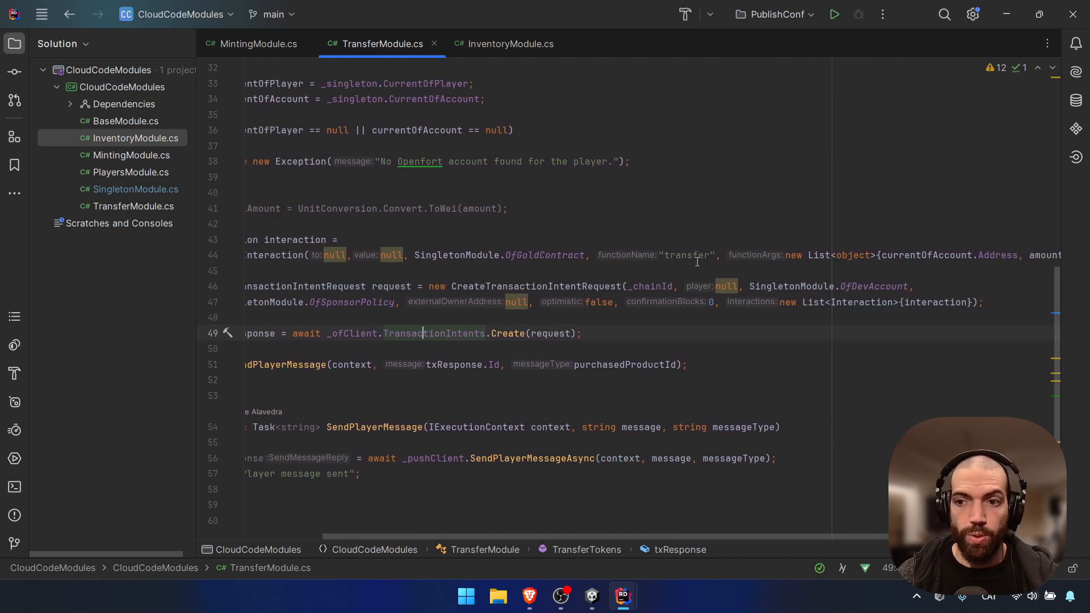
{"action": "scroll", "coordinate": [699, 260], "scroll_direction": "right", "scroll_amount": 3}
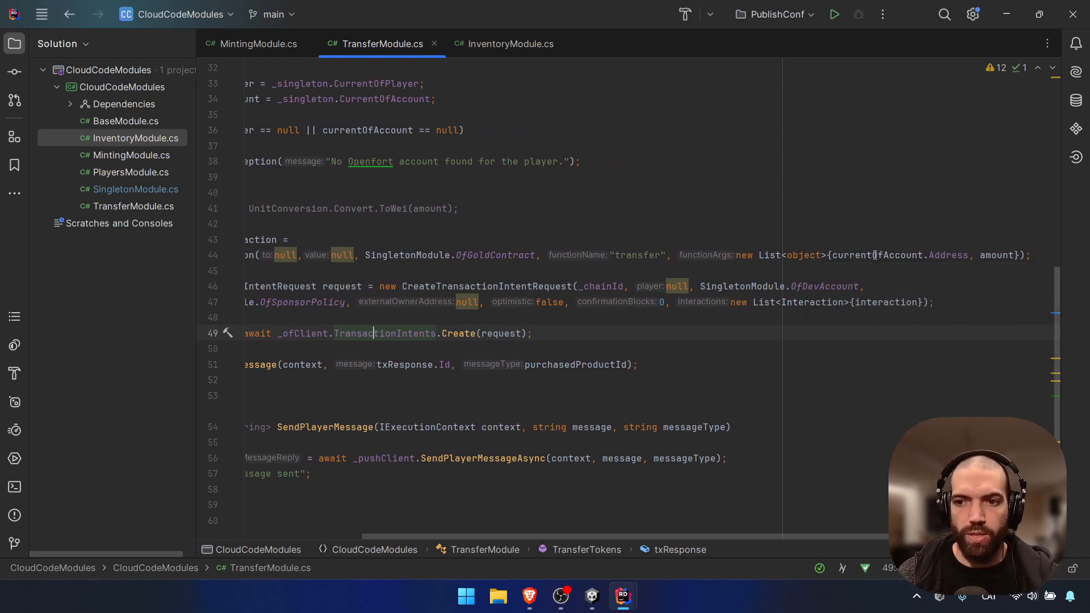
{"action": "scroll", "coordinate": [712, 263], "scroll_direction": "left", "scroll_amount": 8}
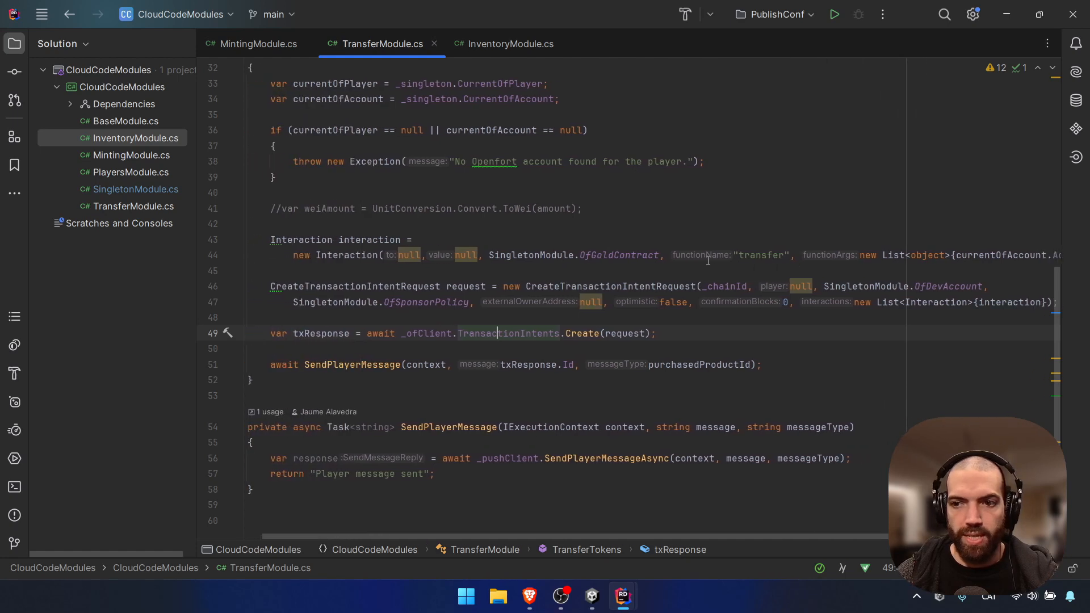
{"action": "scroll", "coordinate": [707, 260], "scroll_direction": "right", "scroll_amount": 3}
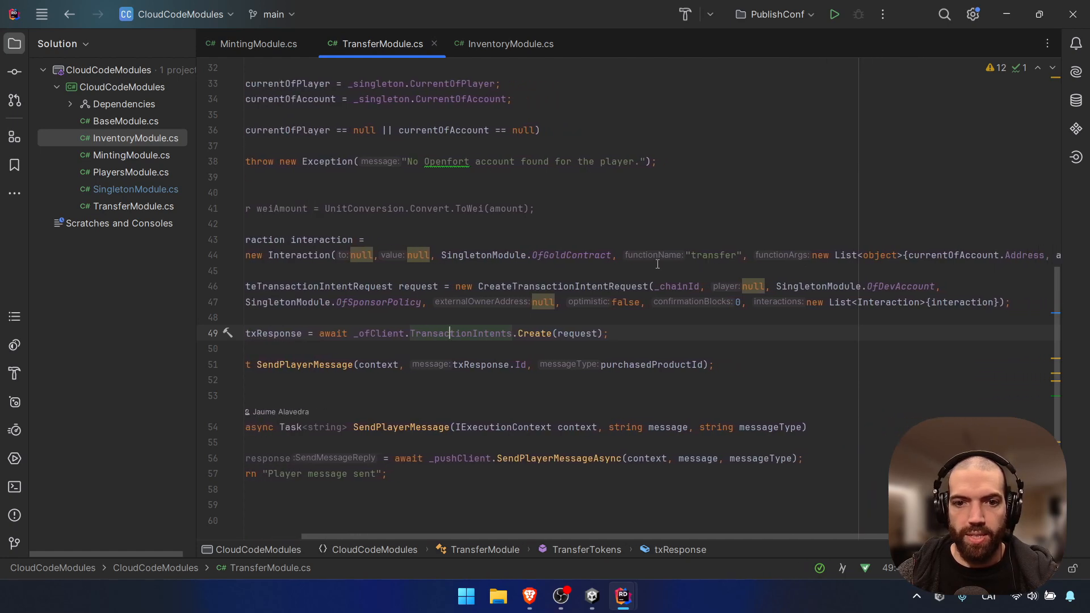
{"action": "double_click", "coordinate": [894, 287]}
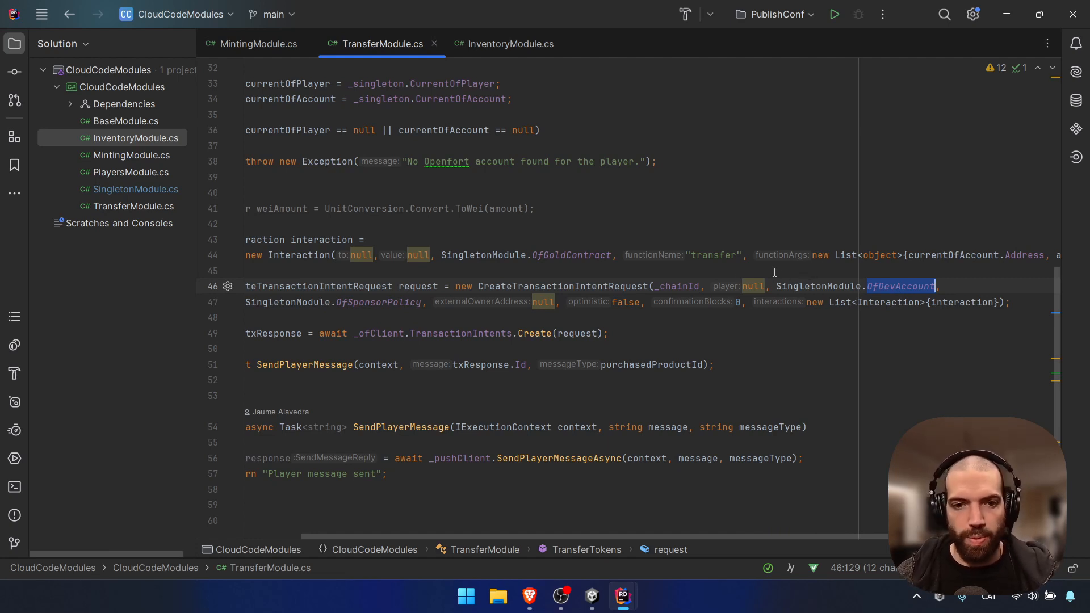
{"action": "scroll", "coordinate": [455, 211], "scroll_direction": "left", "scroll_amount": 3}
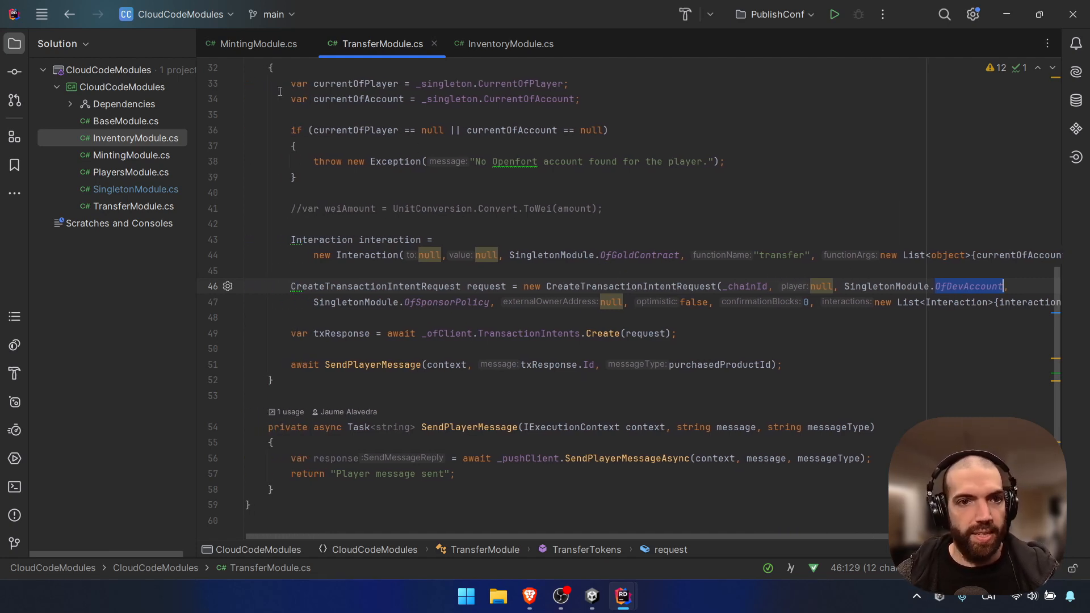
Inspect MintNFT's OfNftContract mint interaction in MintingModule.cs, then return to Unity
{"action": "left_click", "coordinate": [256, 43]}
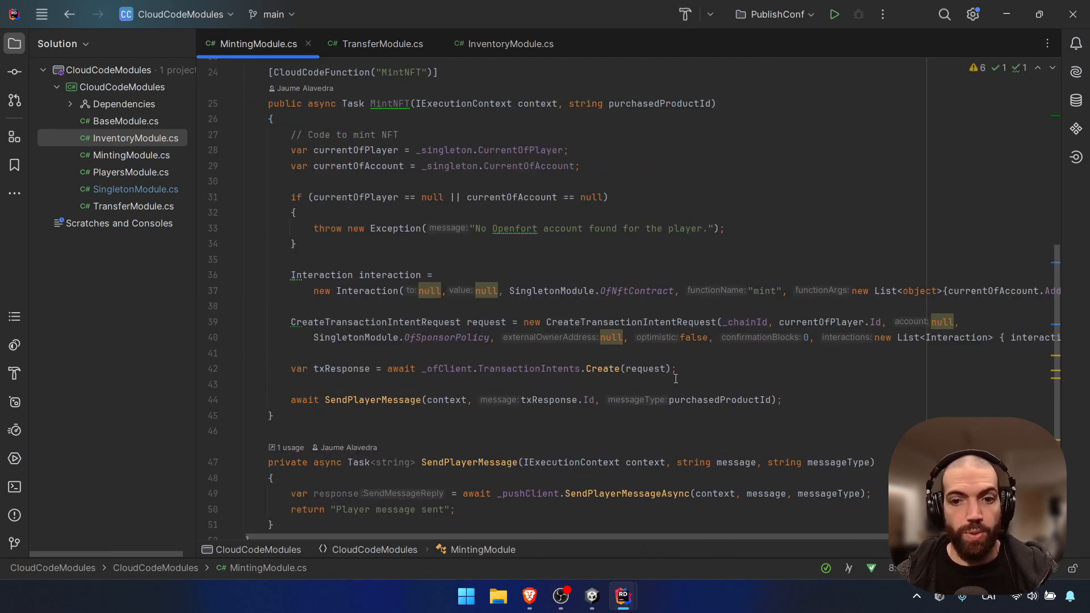
{"action": "double_click", "coordinate": [630, 291]}
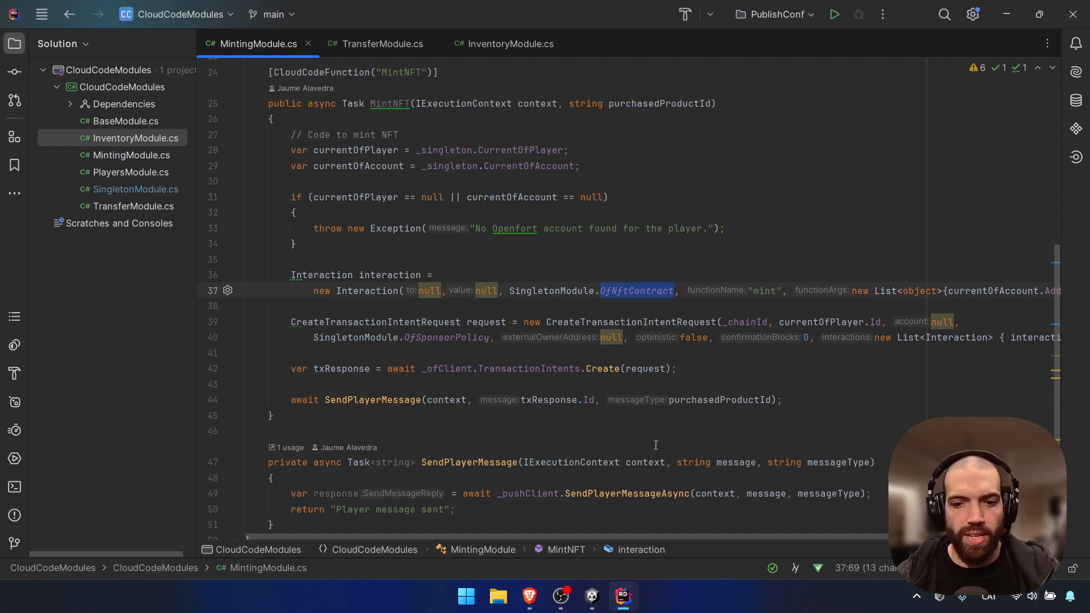
{"action": "left_click", "coordinate": [592, 596]}
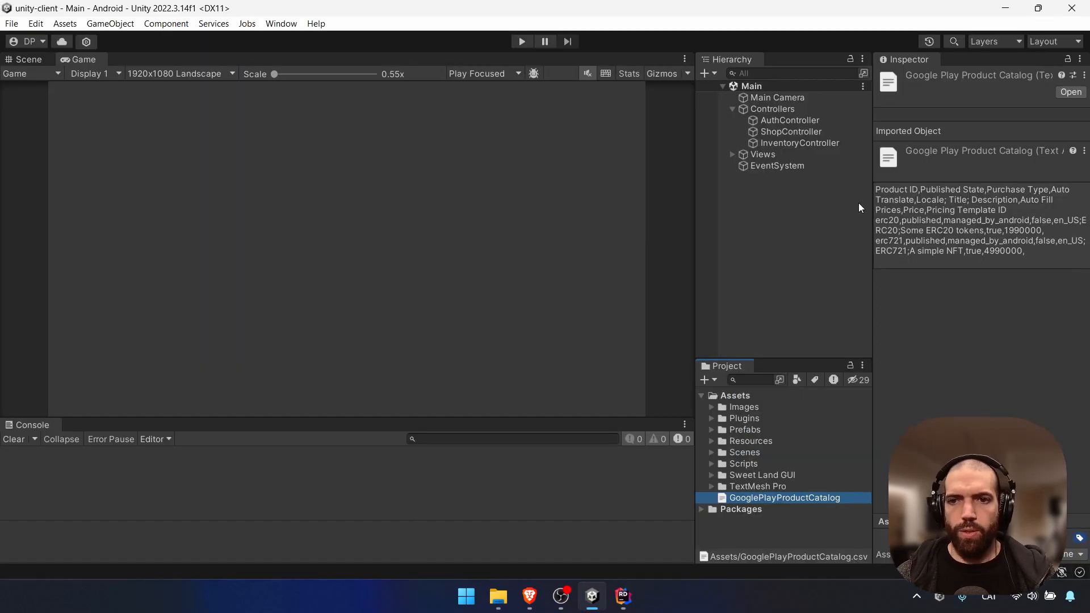
{"action": "left_click", "coordinate": [825, 144]}
{"action": "left_click", "coordinate": [1012, 200]}
{"action": "double_click", "coordinate": [1012, 199]}
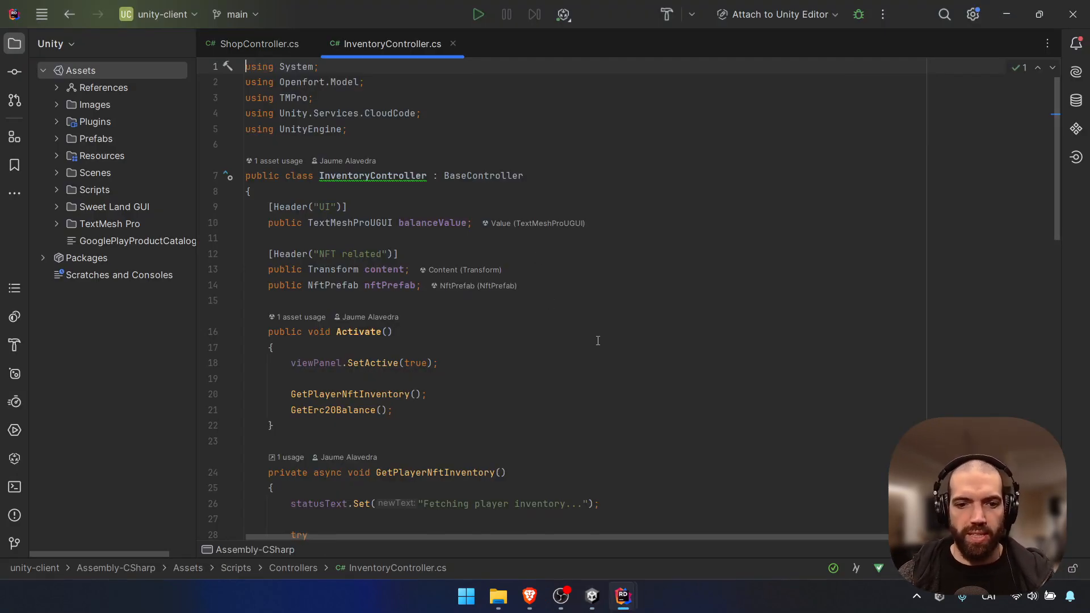
{"action": "scroll", "coordinate": [594, 338], "scroll_direction": "down", "scroll_amount": 5}
{"action": "scroll", "coordinate": [611, 267], "scroll_direction": "down", "scroll_amount": 1}
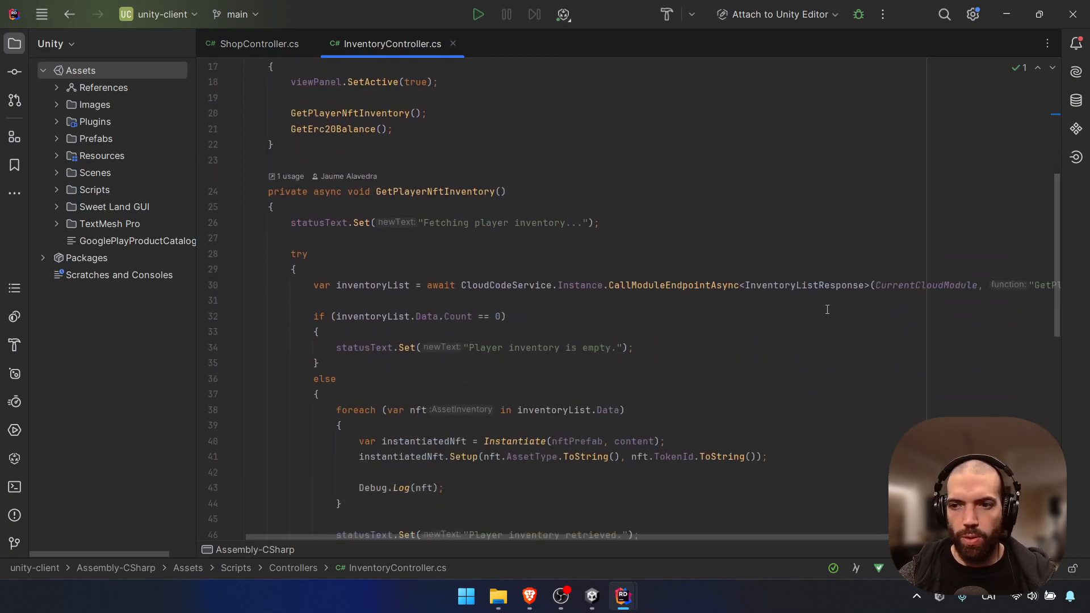
{"action": "scroll", "coordinate": [874, 318], "scroll_direction": "right", "scroll_amount": 3}
{"action": "scroll", "coordinate": [851, 326], "scroll_direction": "left", "scroll_amount": 3}
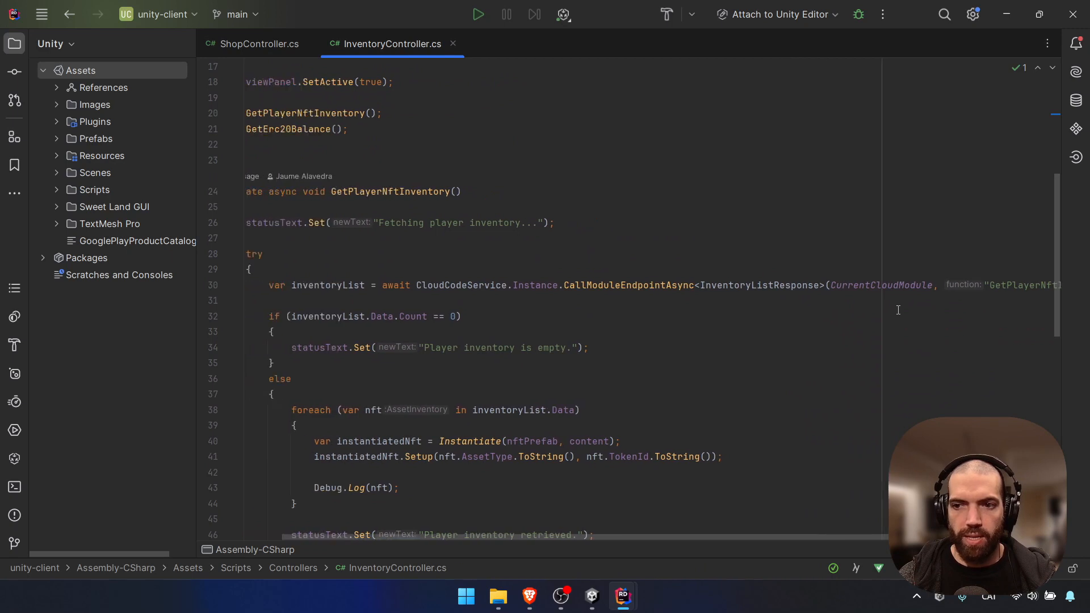
{"action": "scroll", "coordinate": [841, 329], "scroll_direction": "down", "scroll_amount": 10}
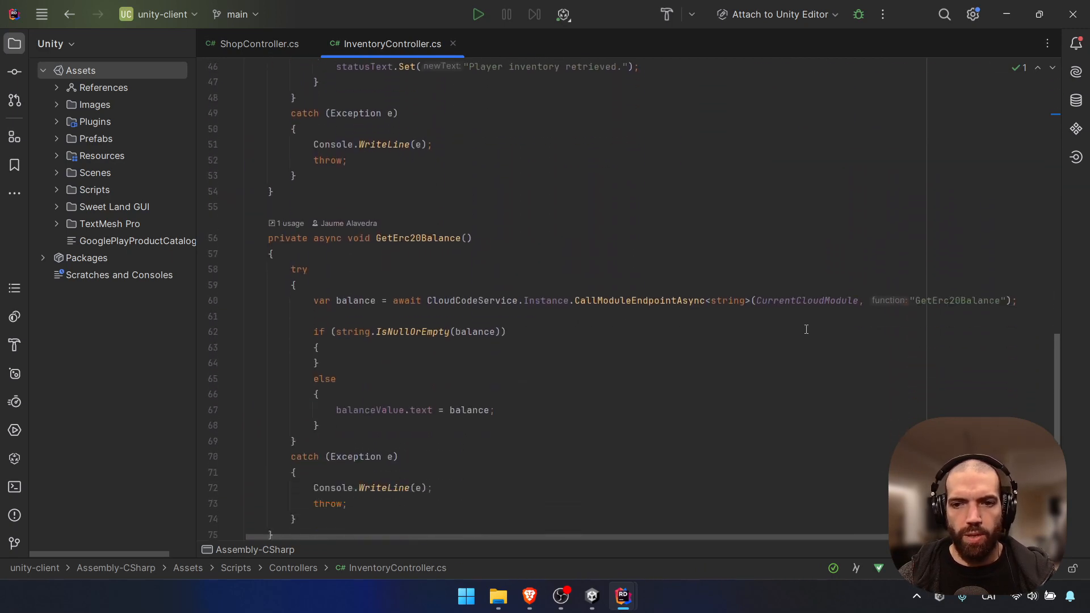
{"action": "scroll", "coordinate": [851, 301], "scroll_direction": "right", "scroll_amount": 3}
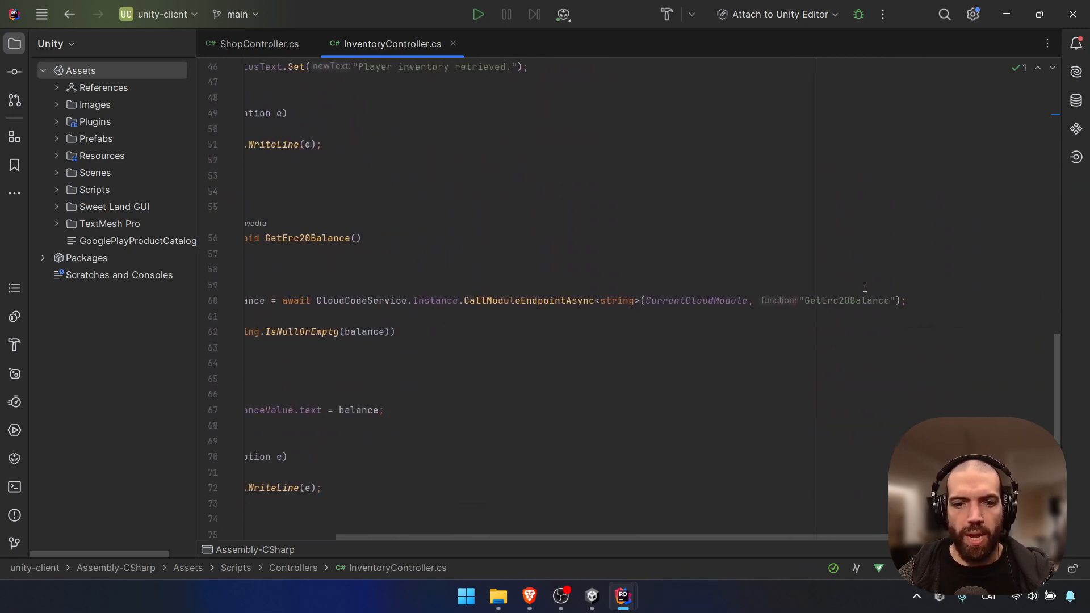
{"action": "scroll", "coordinate": [829, 302], "scroll_direction": "left", "scroll_amount": 3}
{"action": "mouse_move", "coordinate": [625, 594]}
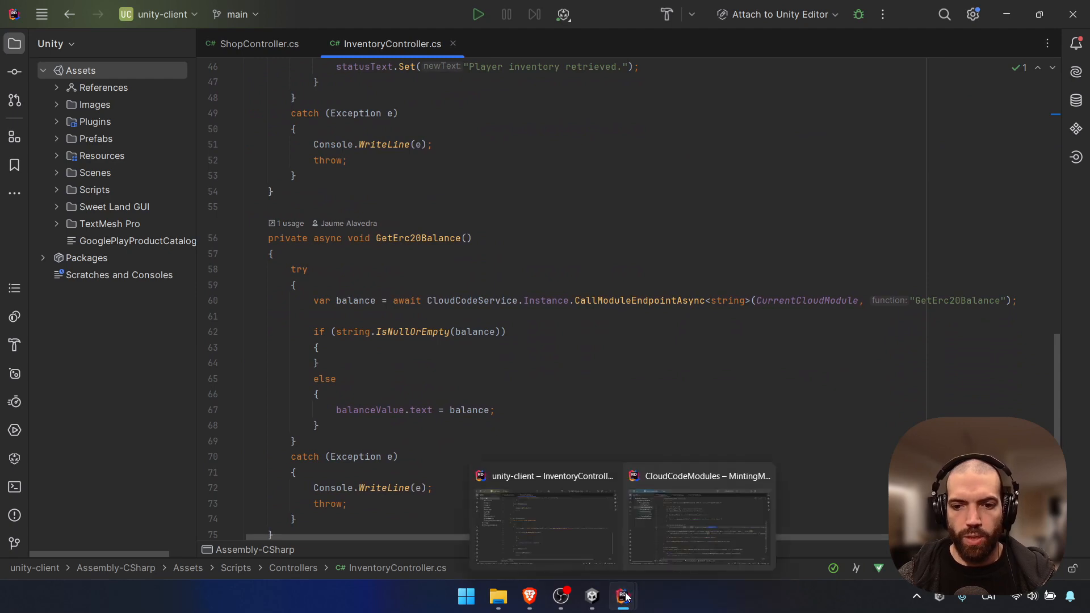
Open InventoryModule.cs and examine its GetAccountNftInventory and GetAccountCryptoCurrencyInventory calls
{"action": "left_click", "coordinate": [693, 557]}
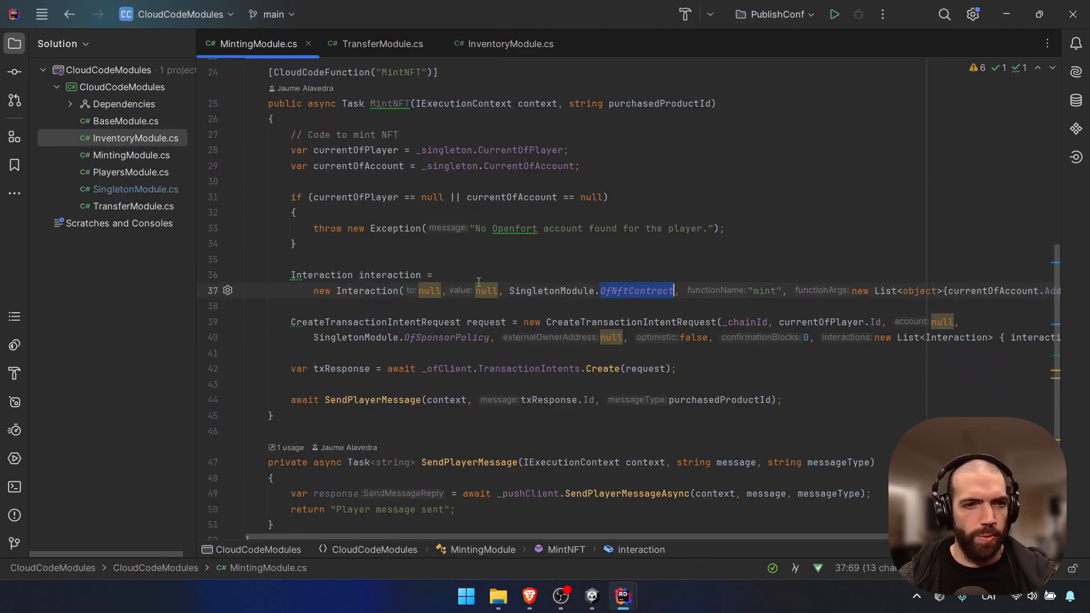
{"action": "double_click", "coordinate": [130, 138]}
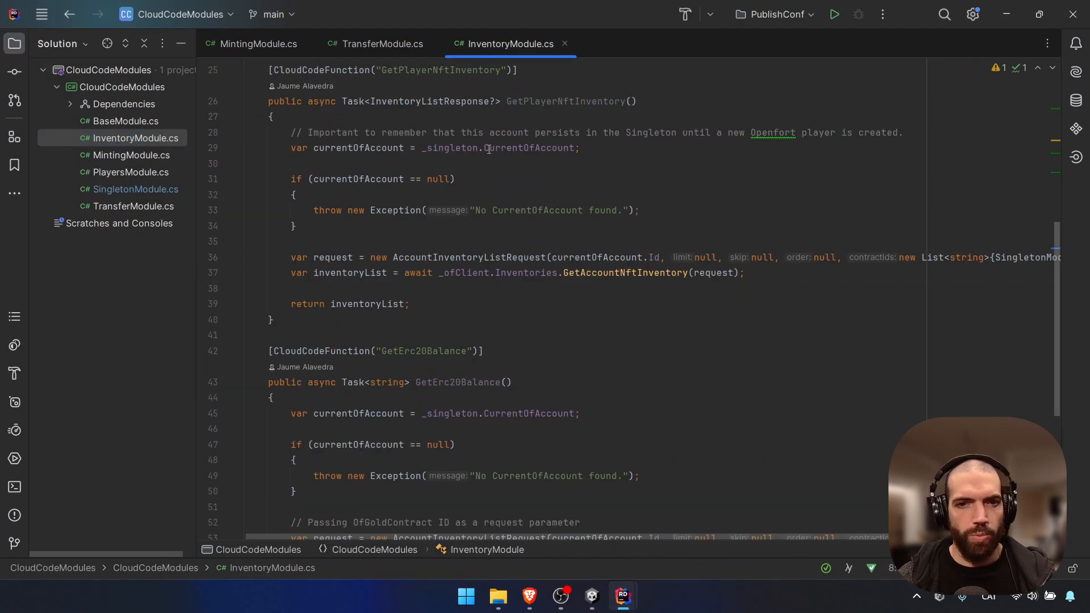
{"action": "scroll", "coordinate": [571, 188], "scroll_direction": "up", "scroll_amount": 1}
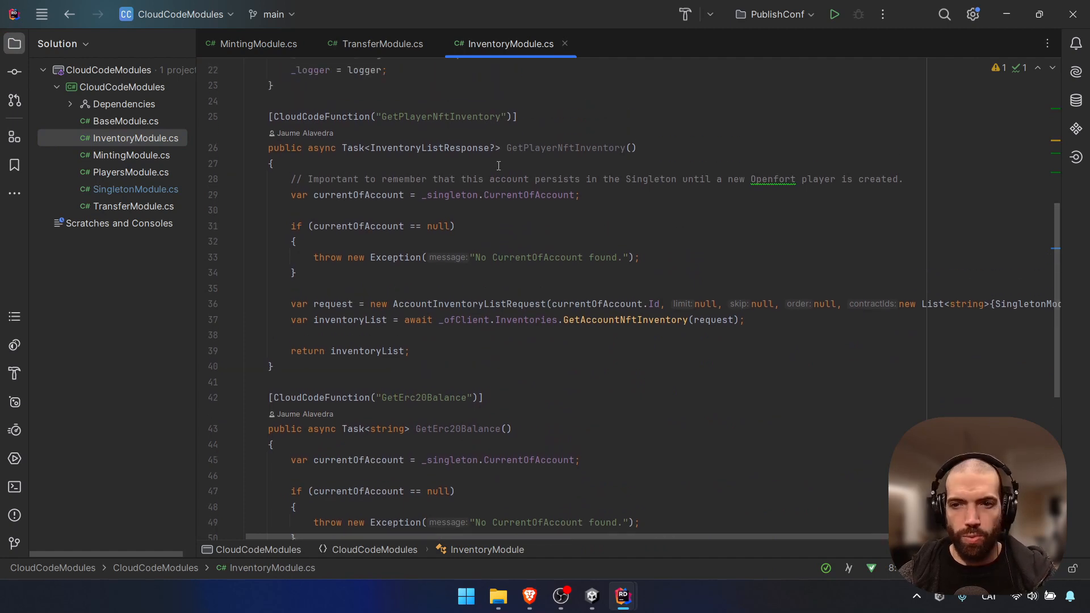
{"action": "scroll", "coordinate": [528, 309], "scroll_direction": "down", "scroll_amount": 1}
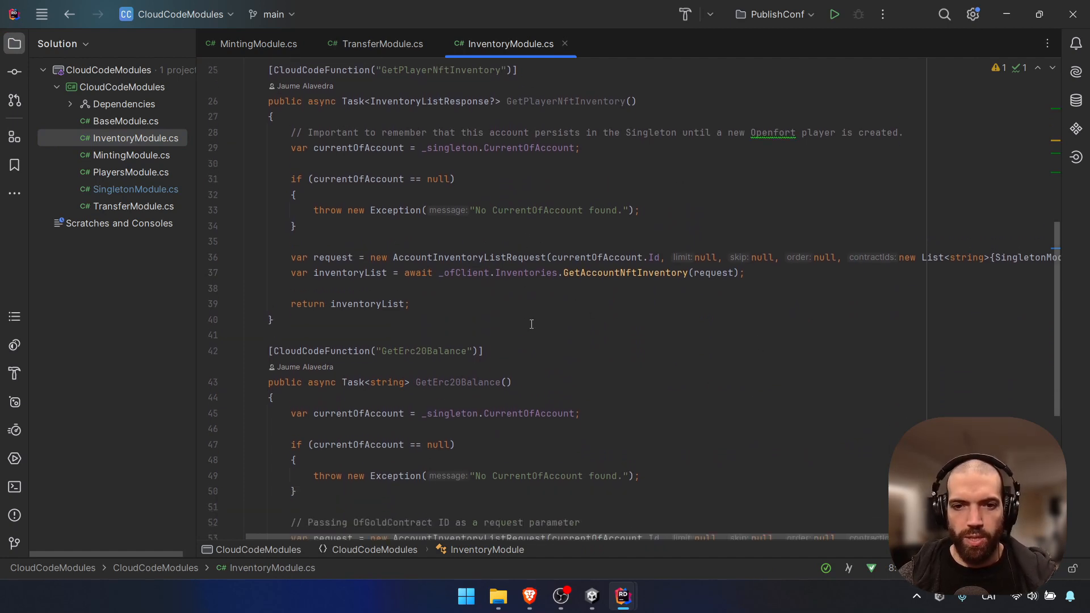
{"action": "double_click", "coordinate": [605, 273]}
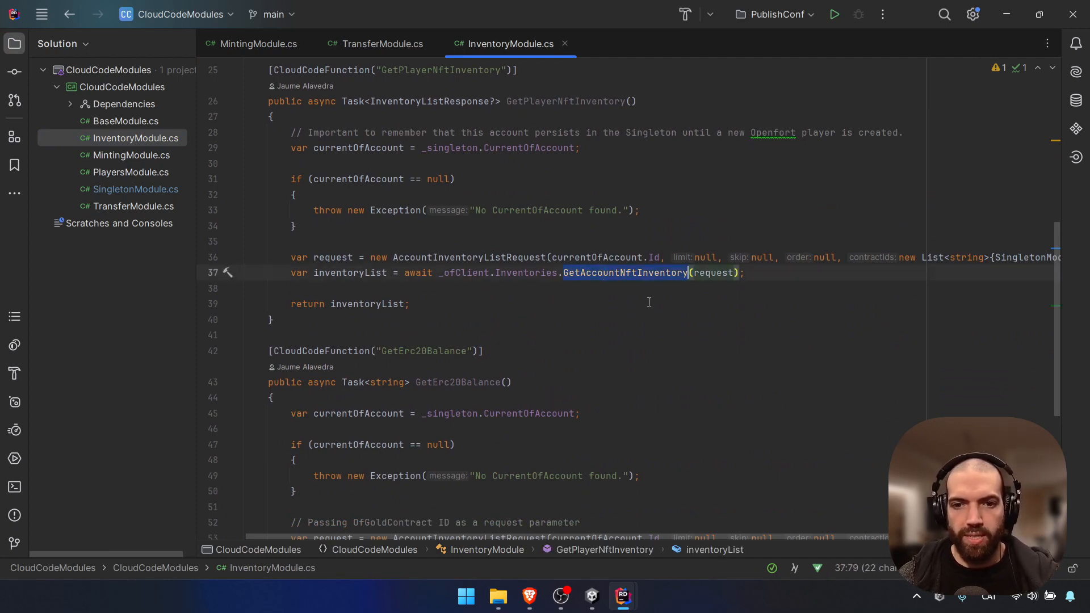
{"action": "scroll", "coordinate": [652, 297], "scroll_direction": "down", "scroll_amount": 4}
{"action": "double_click", "coordinate": [681, 366]}
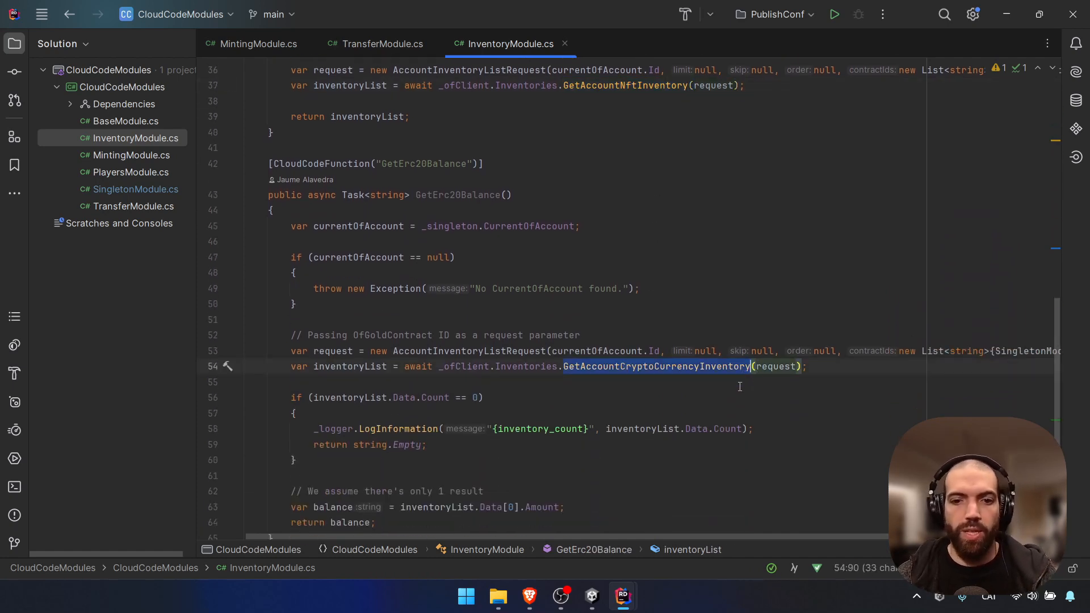
{"action": "scroll", "coordinate": [745, 407], "scroll_direction": "down", "scroll_amount": 1}
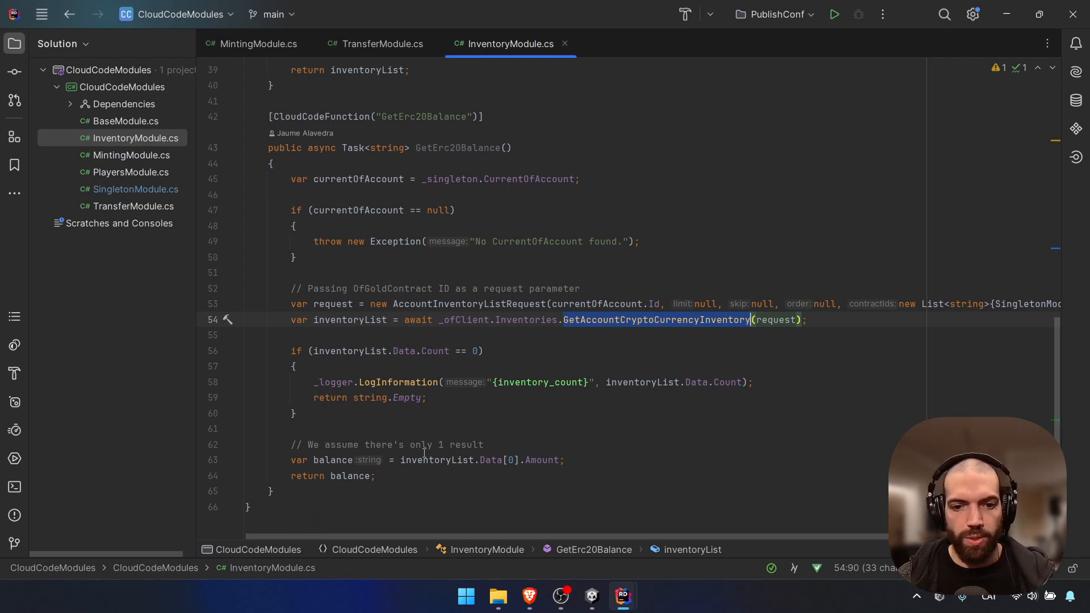
Open Android Player Settings from File > Build Settings in Unity
{"action": "mouse_move", "coordinate": [592, 596]}
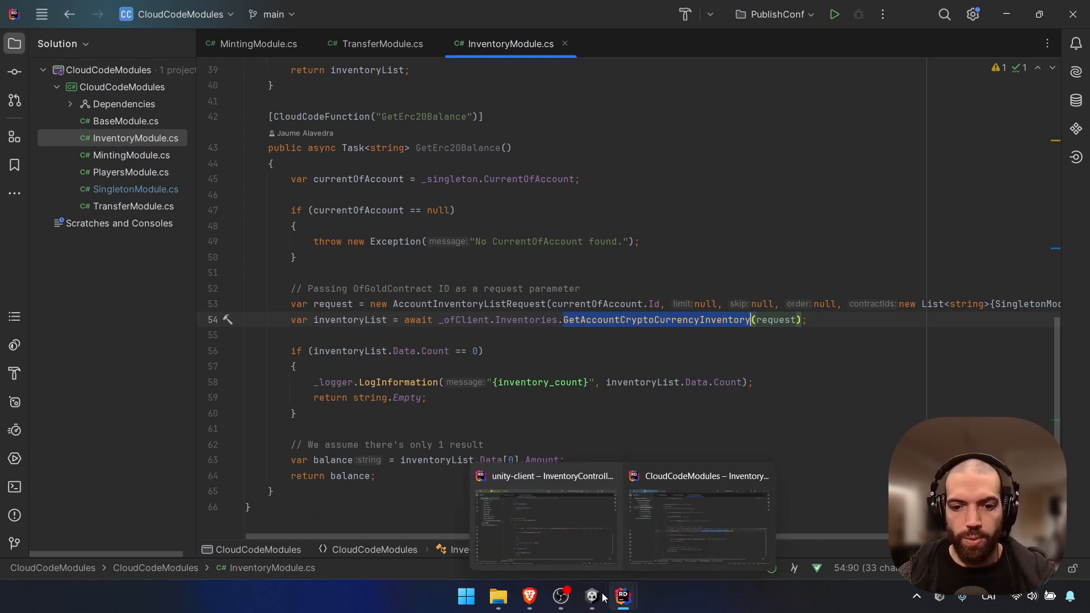
{"action": "left_click", "coordinate": [618, 471]}
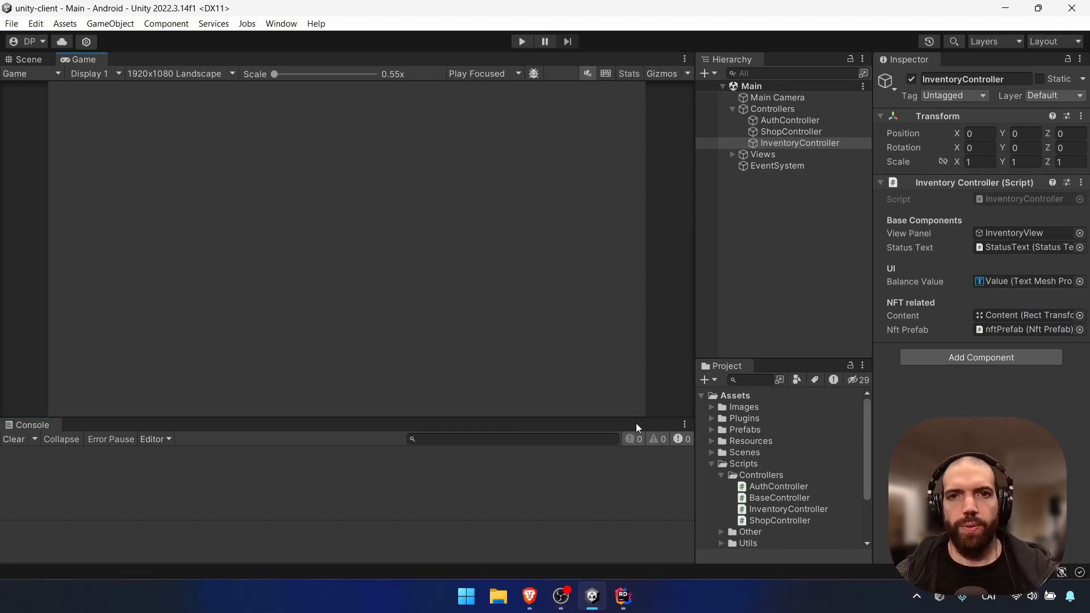
{"action": "left_click", "coordinate": [12, 23]}
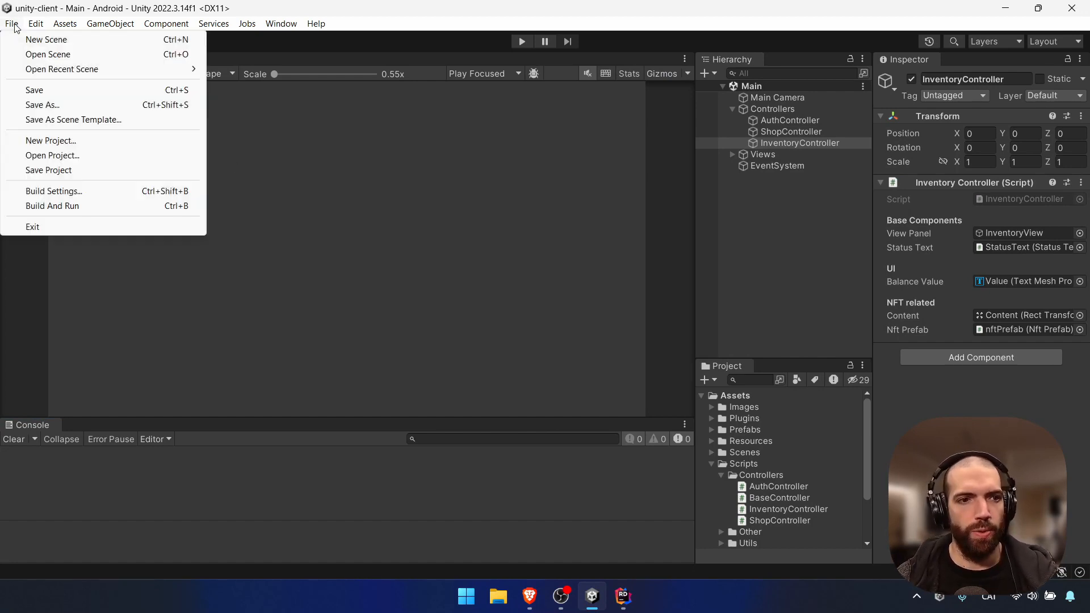
{"action": "left_click", "coordinate": [72, 190]}
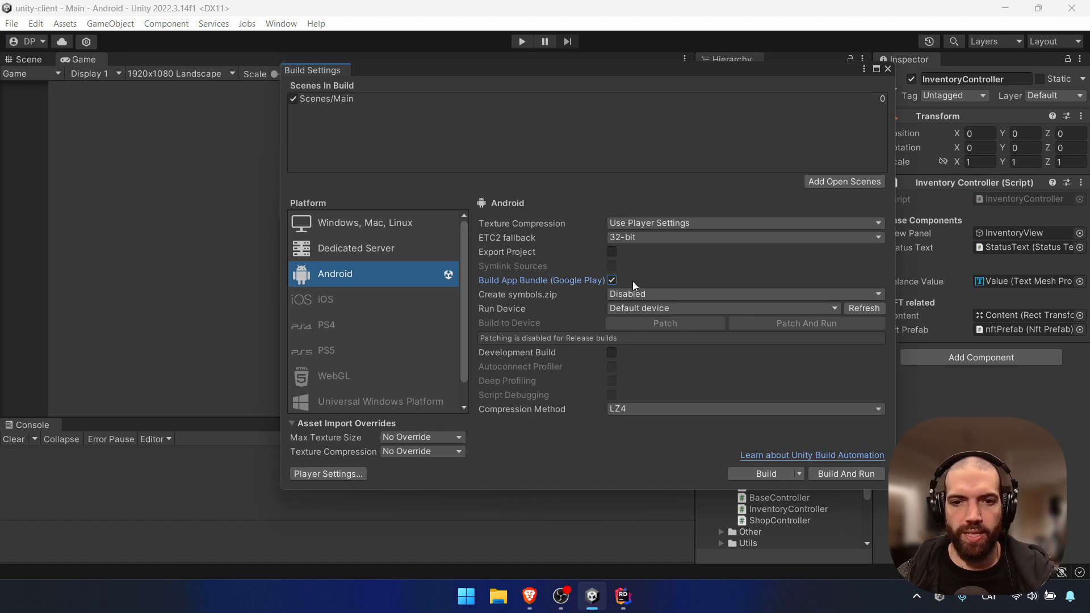
{"action": "left_click", "coordinate": [316, 475]}
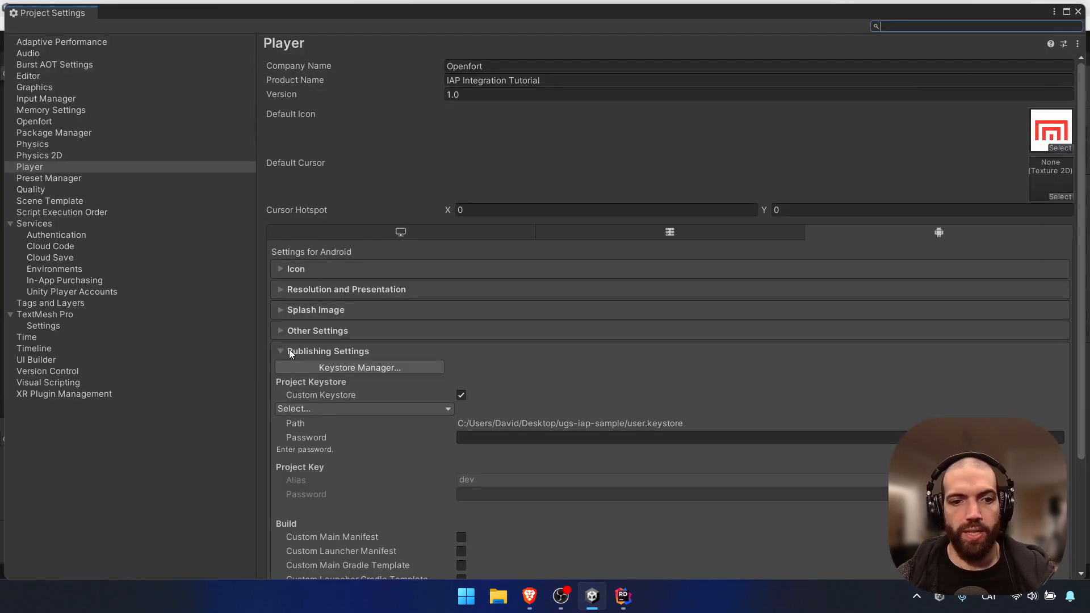
Choose Desktop/ugs-iap-sample/user.keystore as the custom project keystore
{"action": "scroll", "coordinate": [289, 353], "scroll_direction": "down", "scroll_amount": 4}
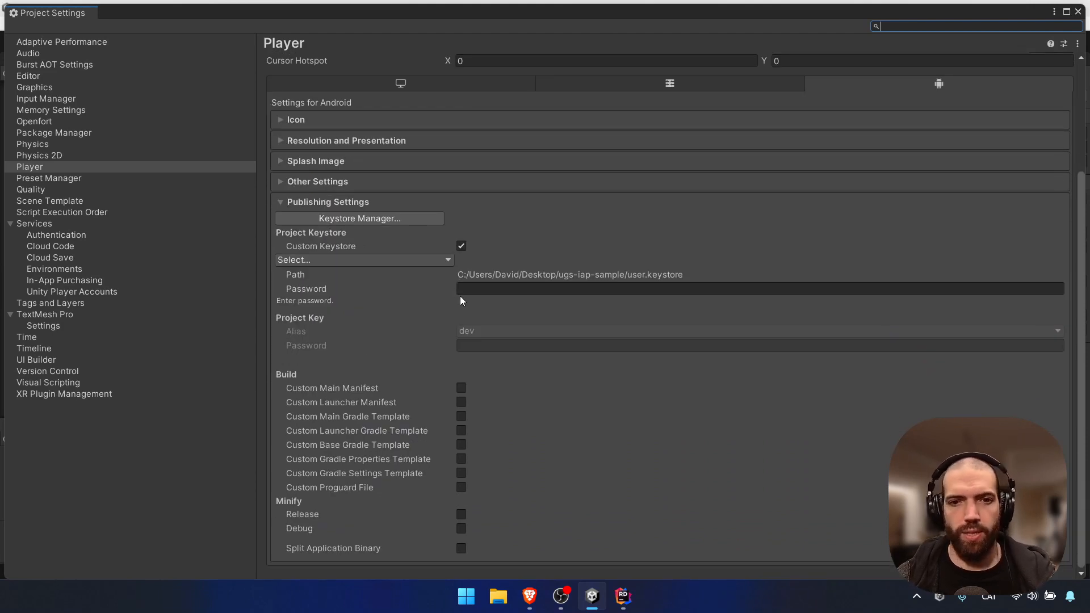
{"action": "left_click", "coordinate": [432, 260]}
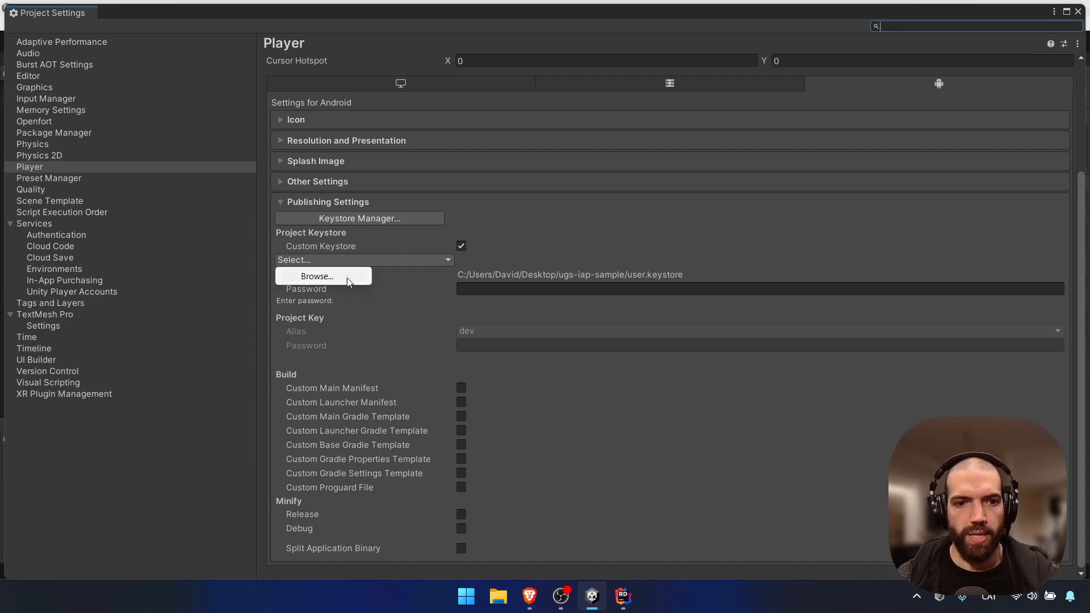
{"action": "left_click", "coordinate": [347, 276]}
{"action": "left_click", "coordinate": [103, 166]}
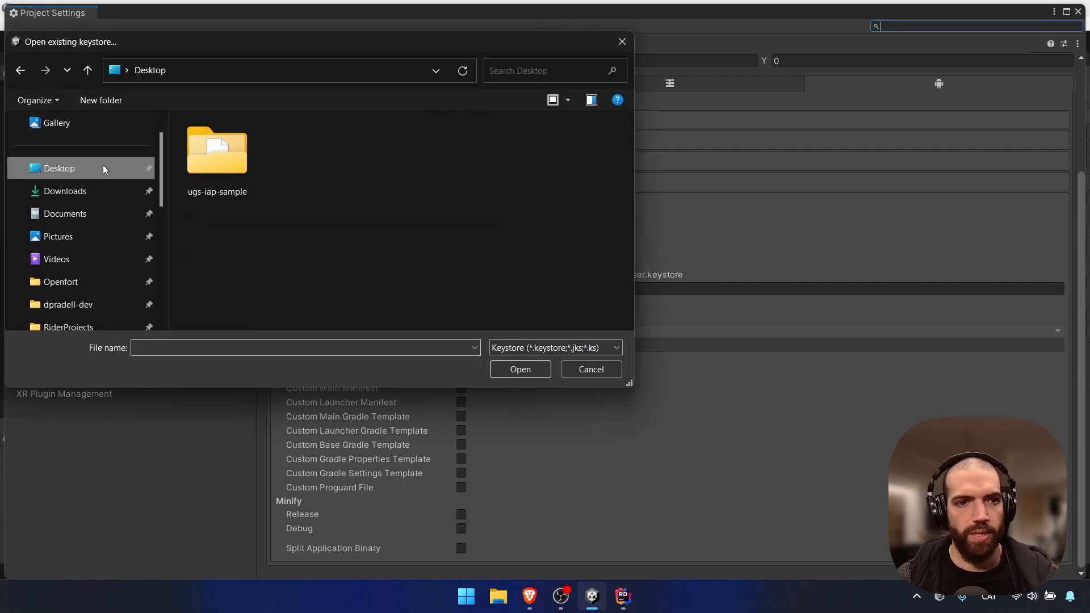
{"action": "double_click", "coordinate": [216, 156]}
{"action": "double_click", "coordinate": [240, 148]}
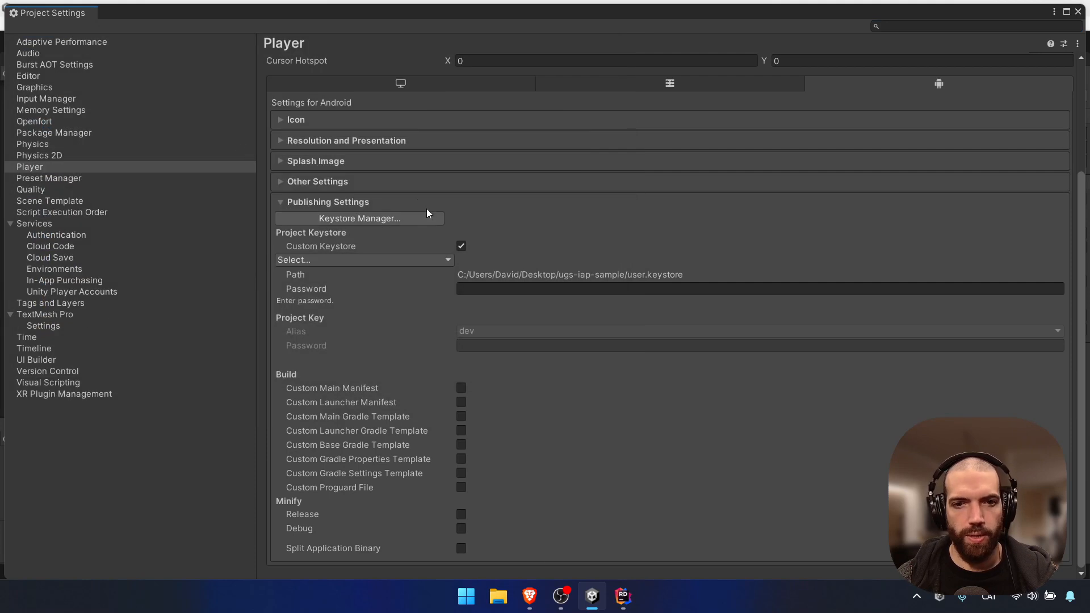
Enter the keystore and key passwords, then close Project Settings
{"action": "left_click", "coordinate": [499, 290]}
{"action": "type", "text": "*****"}
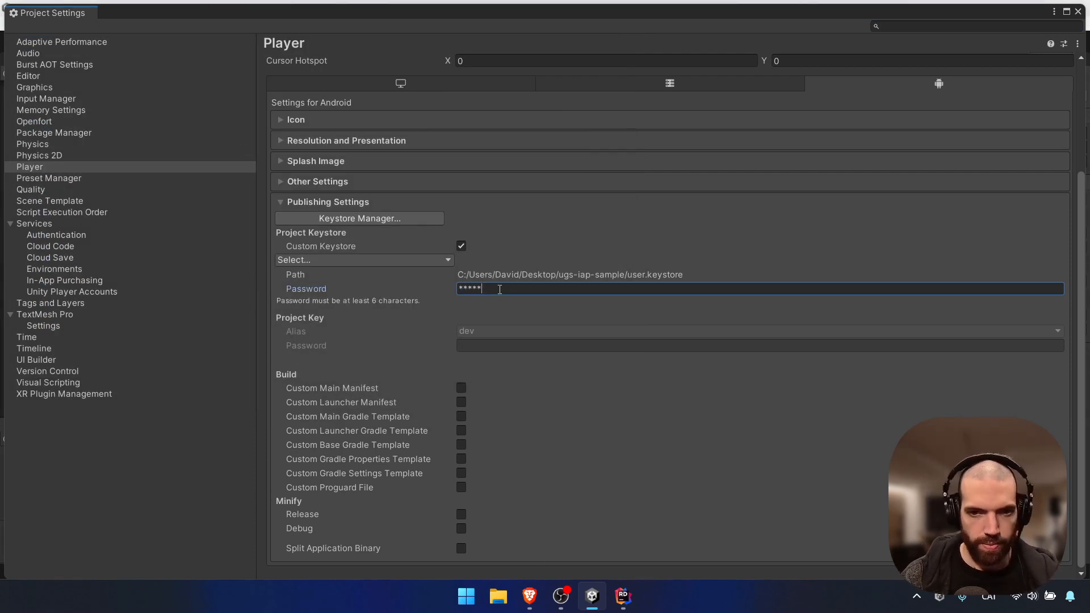
{"action": "type", "text": "**"}
{"action": "left_click", "coordinate": [503, 349]}
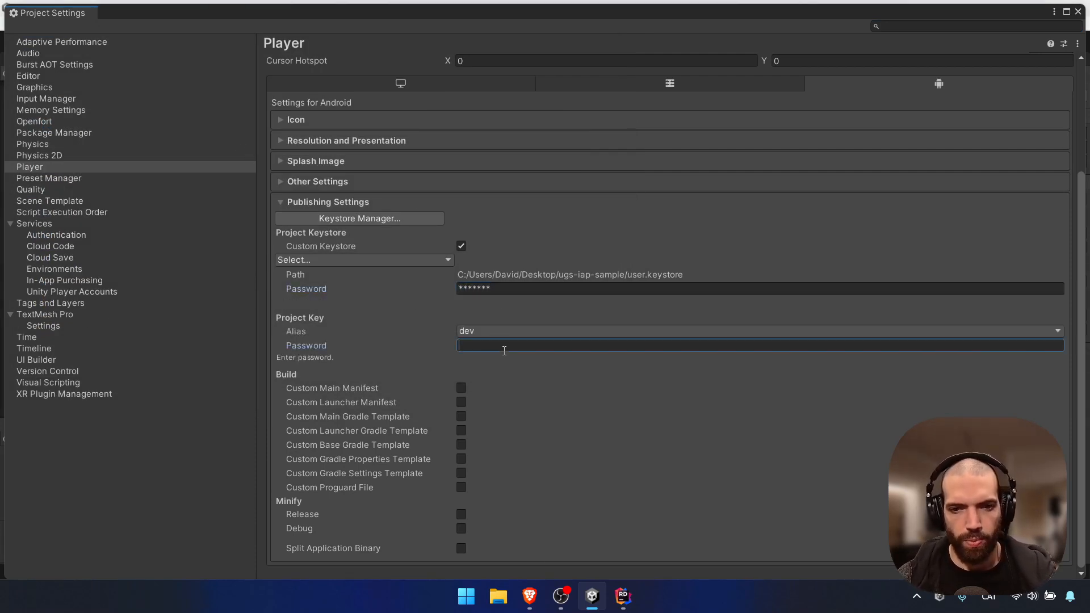
{"action": "type", "text": "*******"}
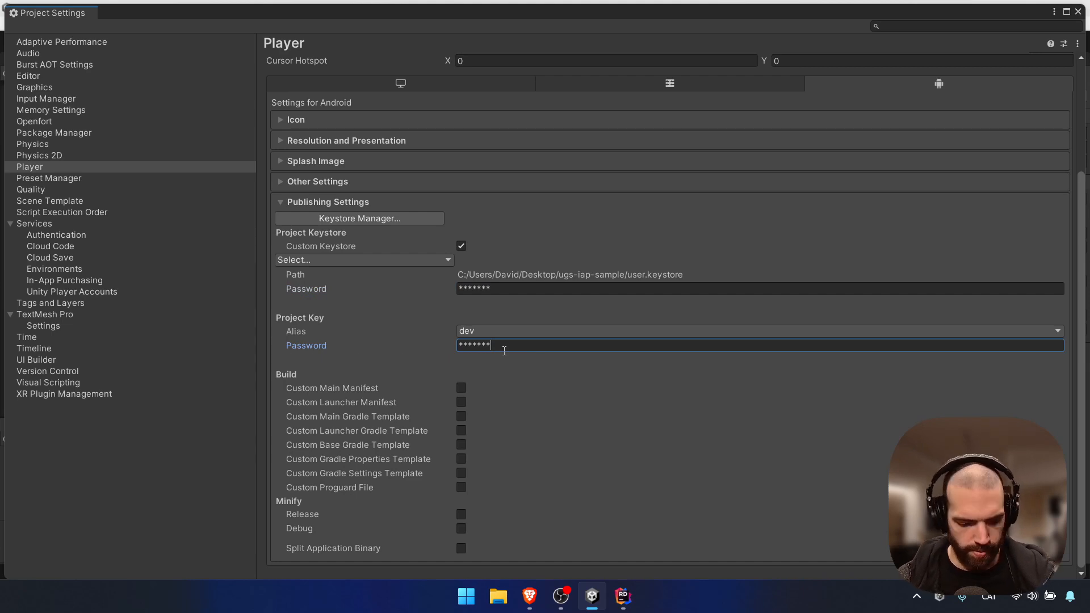
{"action": "left_click", "coordinate": [1077, 11]}
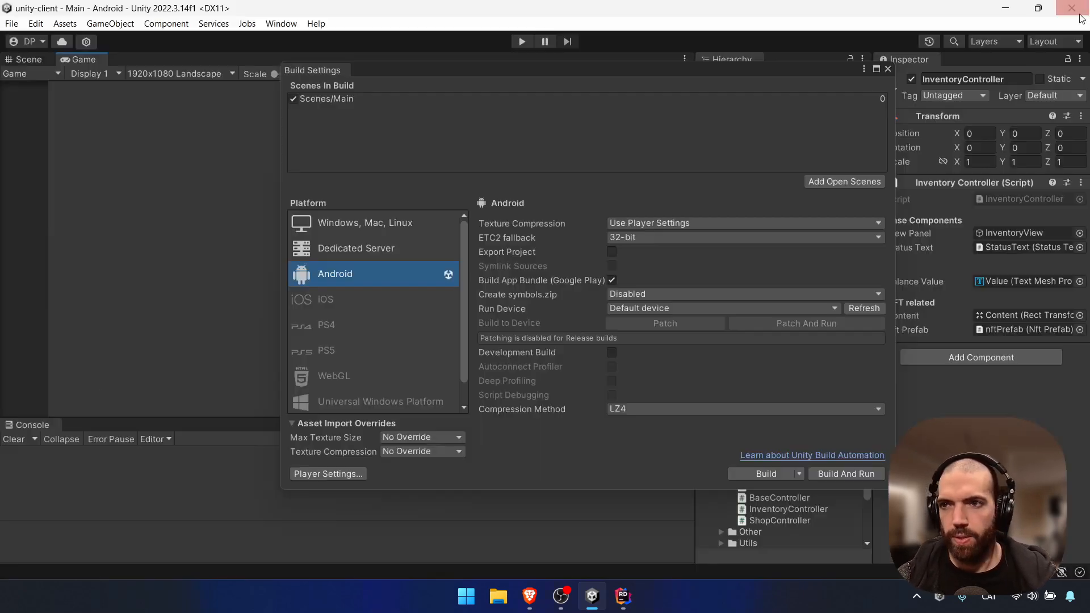
Create a Builds folder in unity-client and save the Android build there as test-build.aab
{"action": "left_click", "coordinate": [740, 476]}
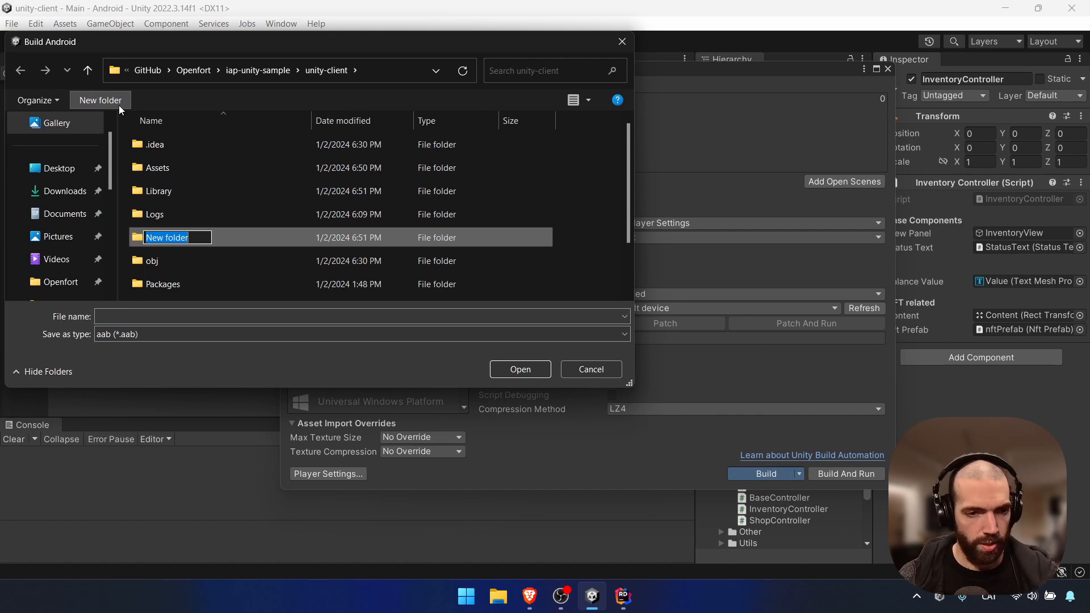
{"action": "type", "text": "Builds"}
{"action": "key", "text": "BackSpace"}
{"action": "key", "text": "BackSpace"}
{"action": "type", "text": "ds"}
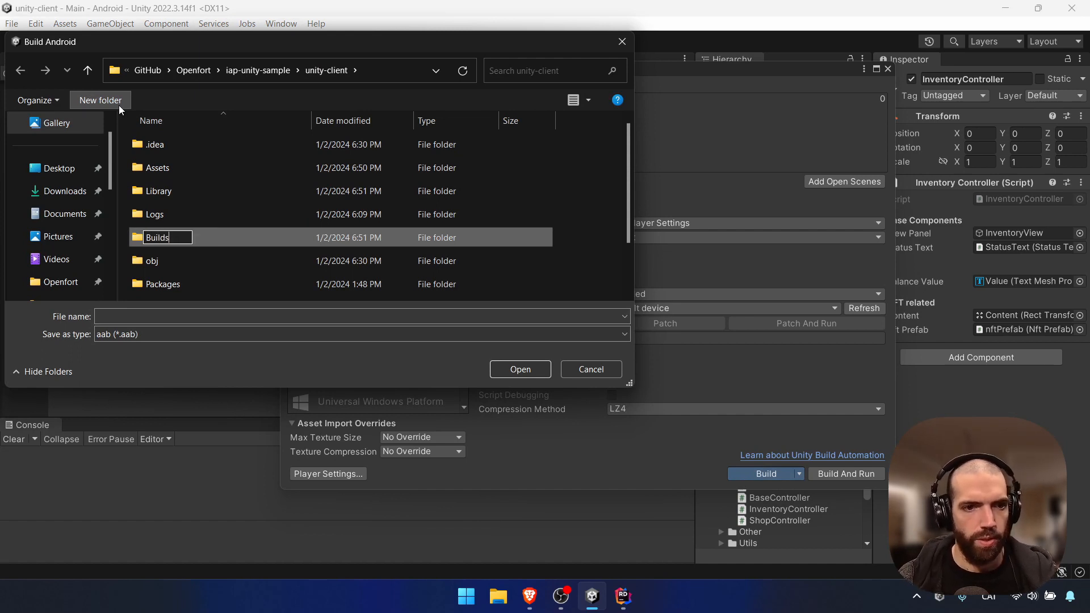
{"action": "key", "text": "Return"}
{"action": "double_click", "coordinate": [154, 195]}
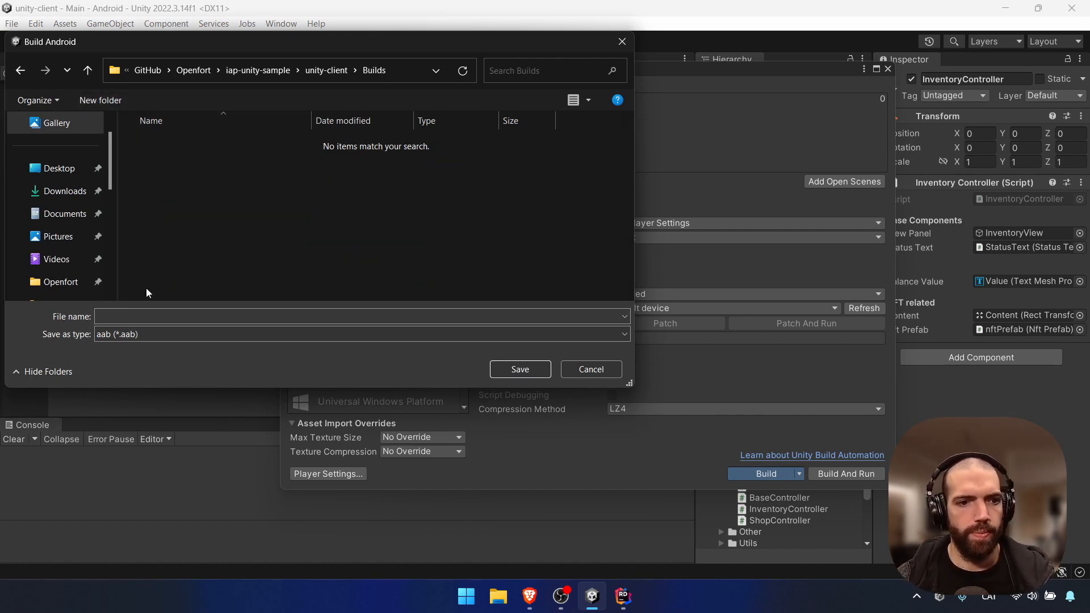
{"action": "left_click", "coordinate": [148, 315]}
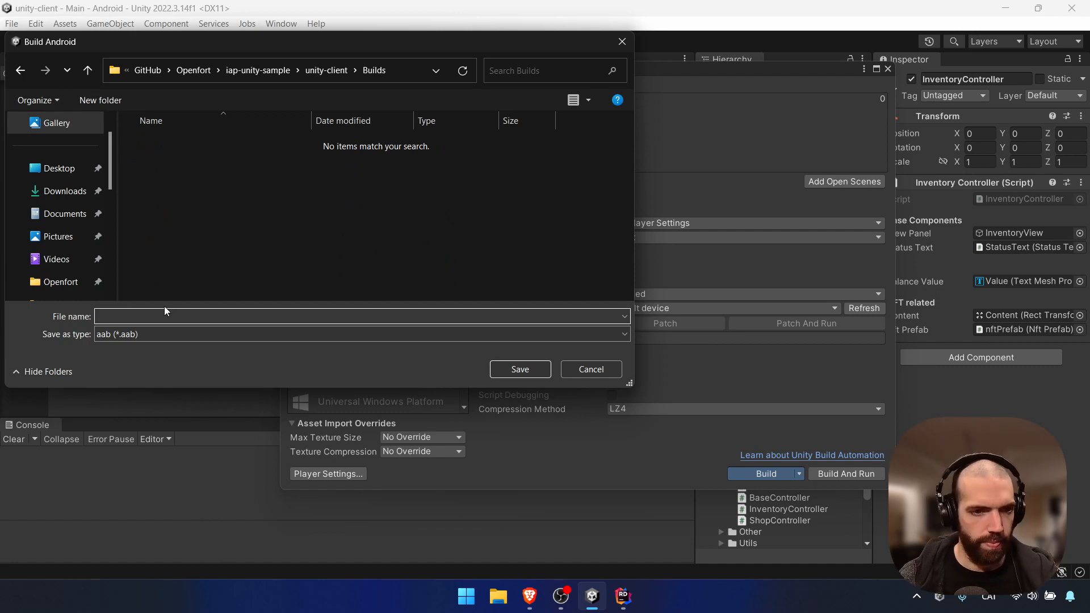
{"action": "type", "text": "test-build"}
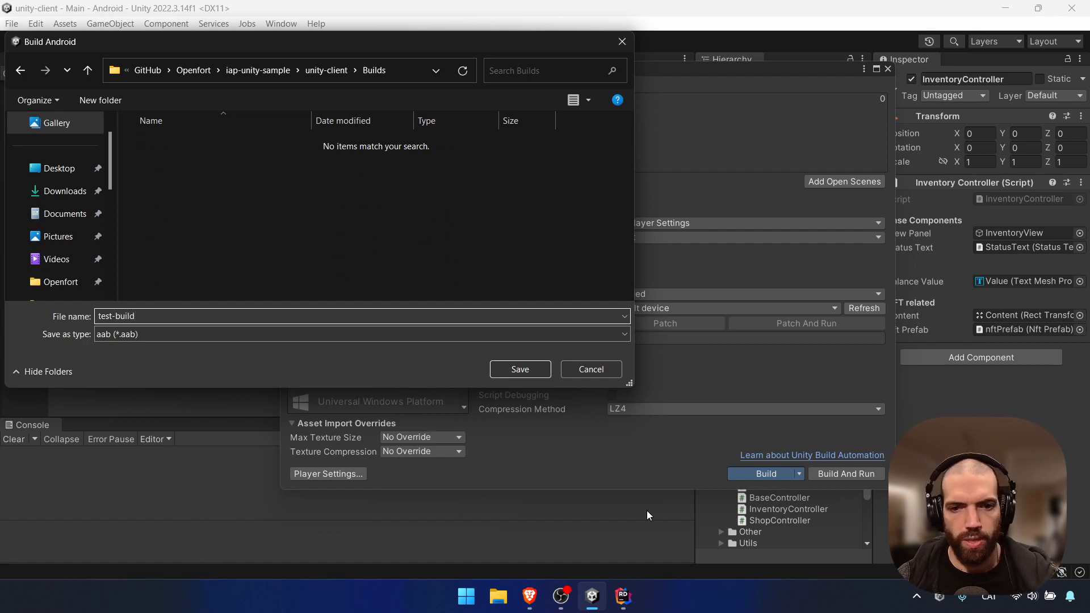
{"action": "left_click", "coordinate": [519, 369]}
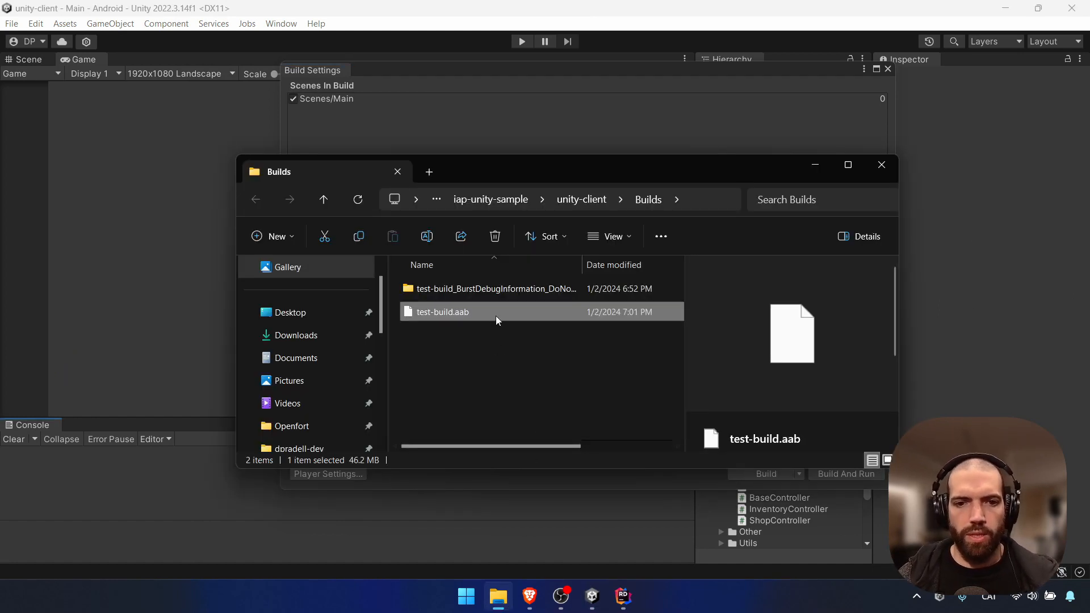
{"action": "left_click", "coordinate": [593, 599]}
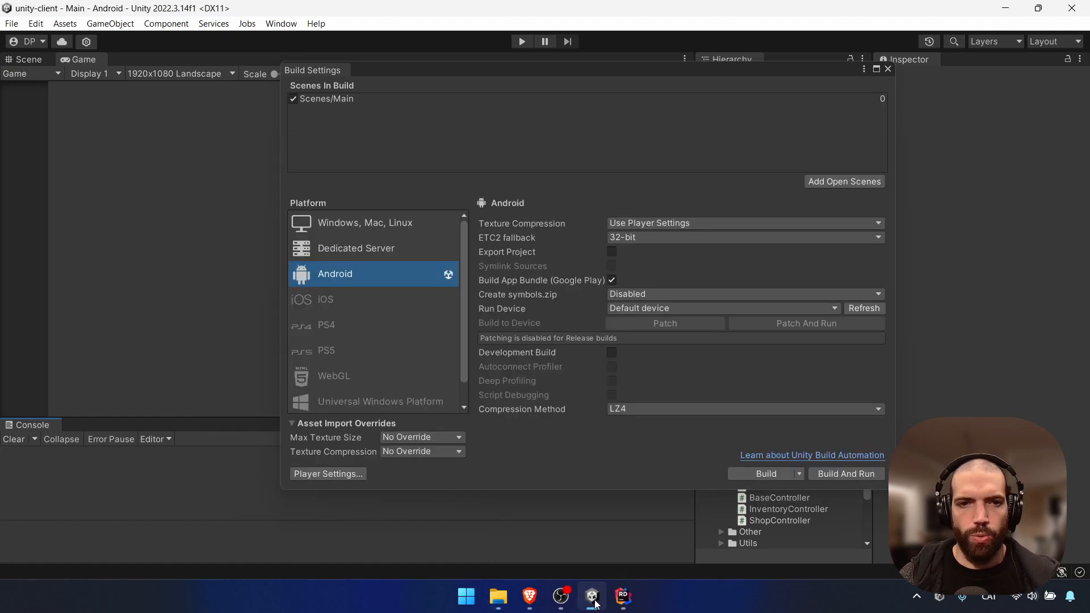
Enable the Allowed testers list (5 users) on the internal testing track and save it
{"action": "left_click", "coordinate": [530, 597]}
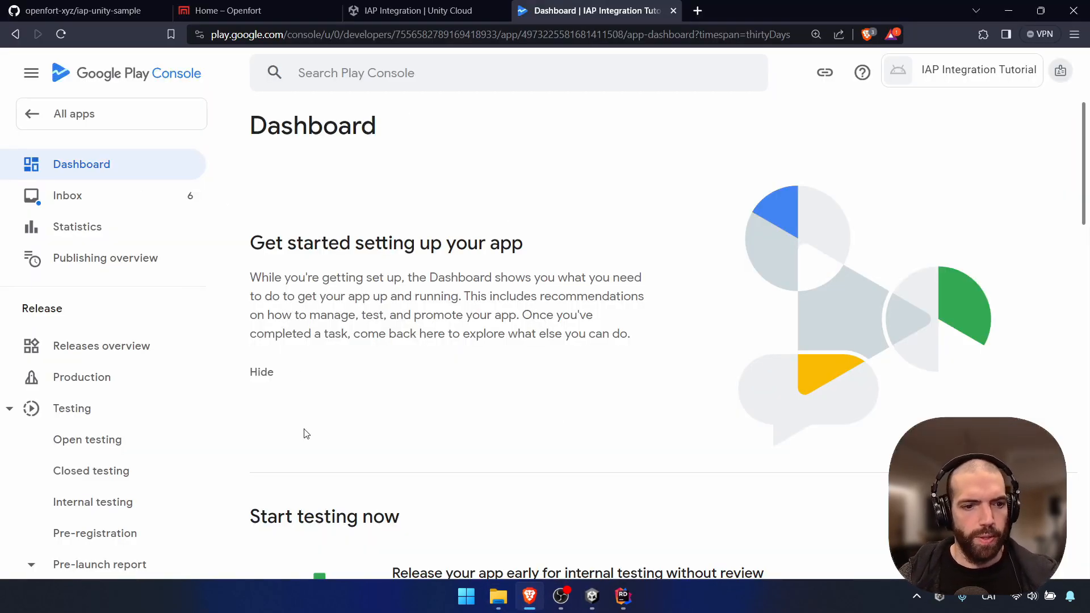
{"action": "scroll", "coordinate": [145, 466], "scroll_direction": "down", "scroll_amount": 1}
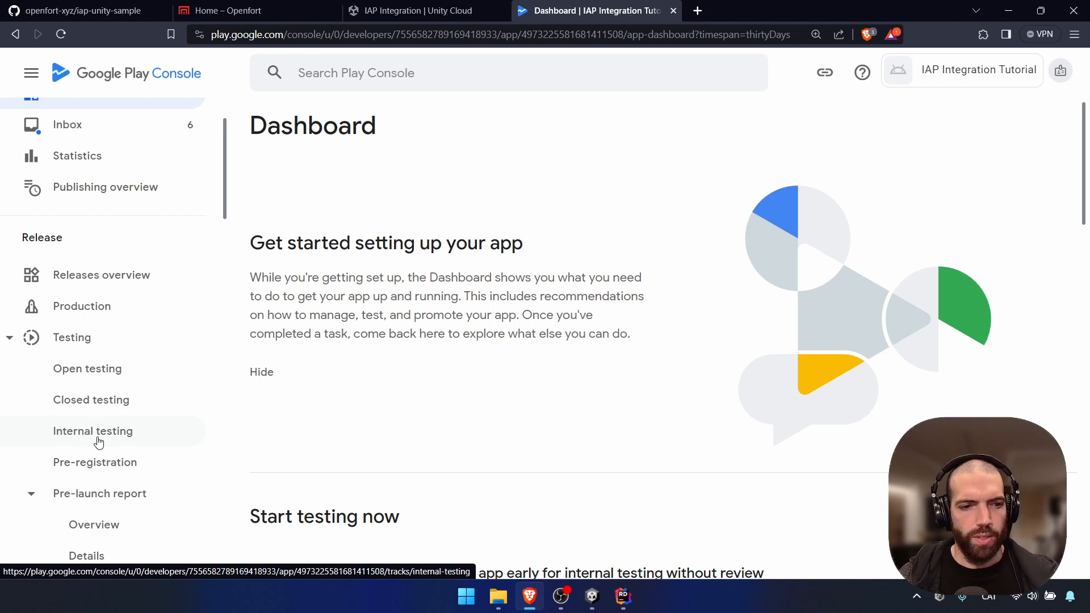
{"action": "left_click", "coordinate": [118, 436]}
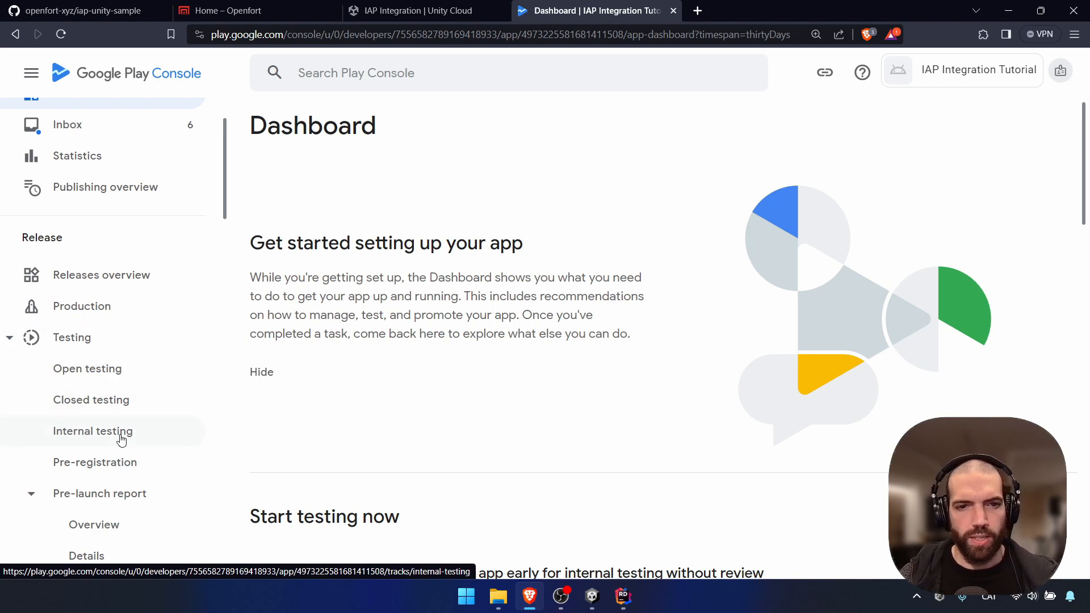
{"action": "scroll", "coordinate": [499, 375], "scroll_direction": "down", "scroll_amount": 1}
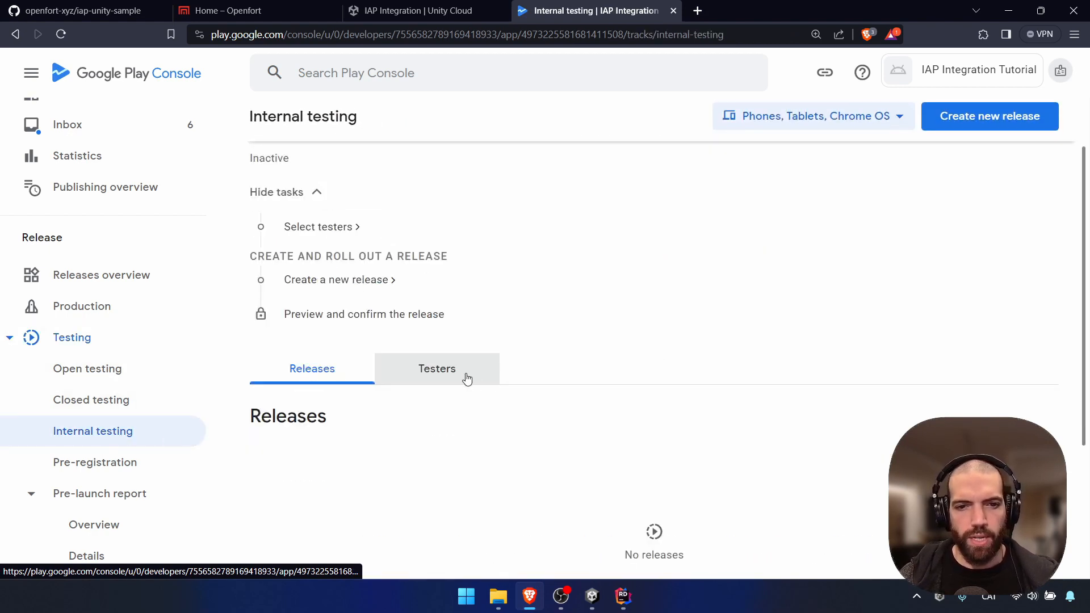
{"action": "left_click", "coordinate": [466, 379]}
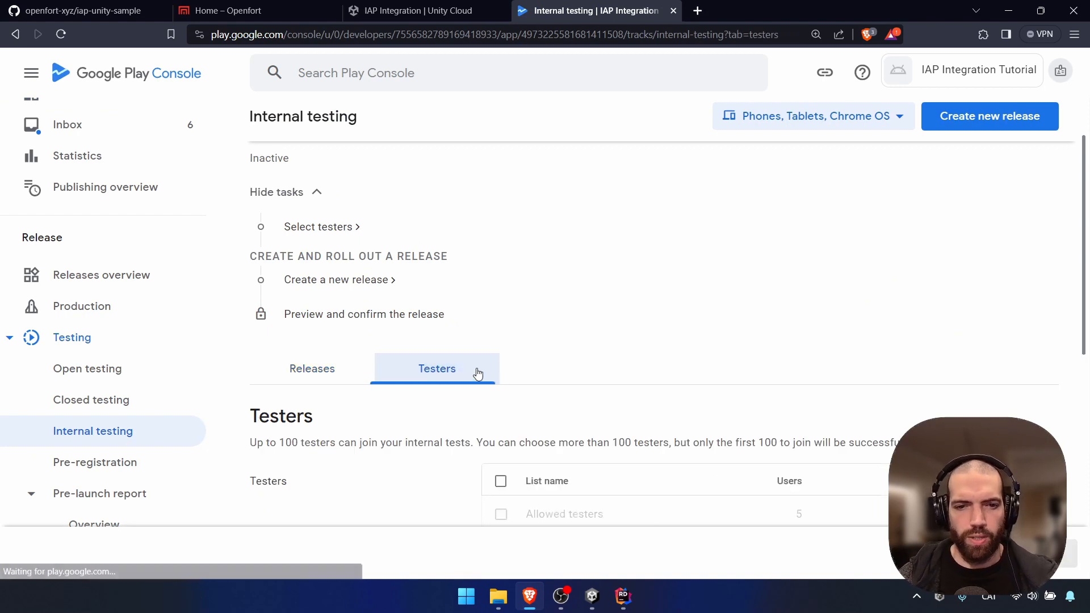
{"action": "scroll", "coordinate": [568, 340], "scroll_direction": "down", "scroll_amount": 3}
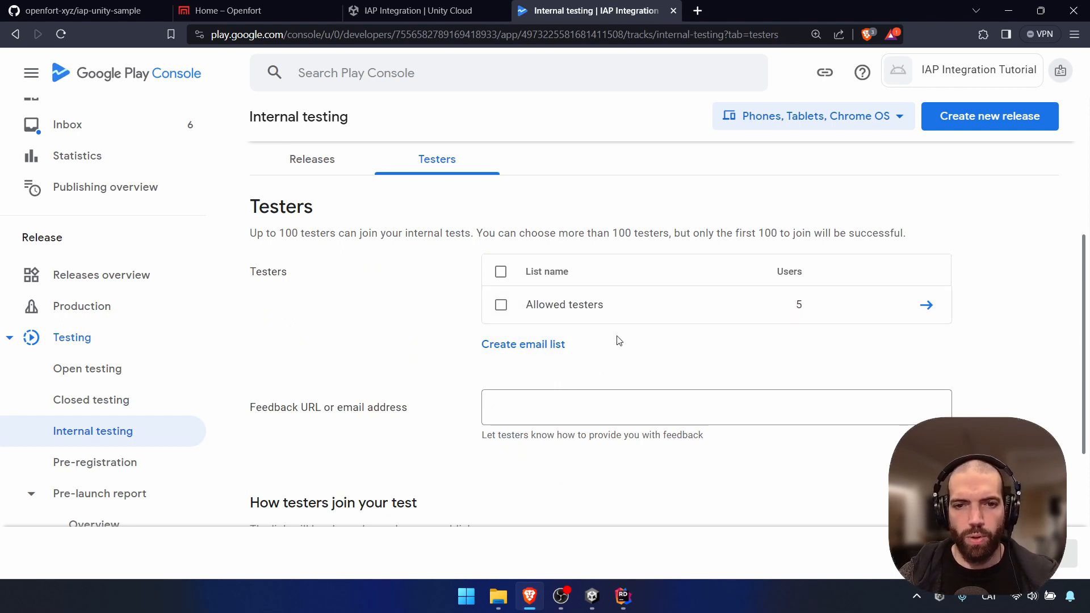
{"action": "left_click", "coordinate": [500, 305]}
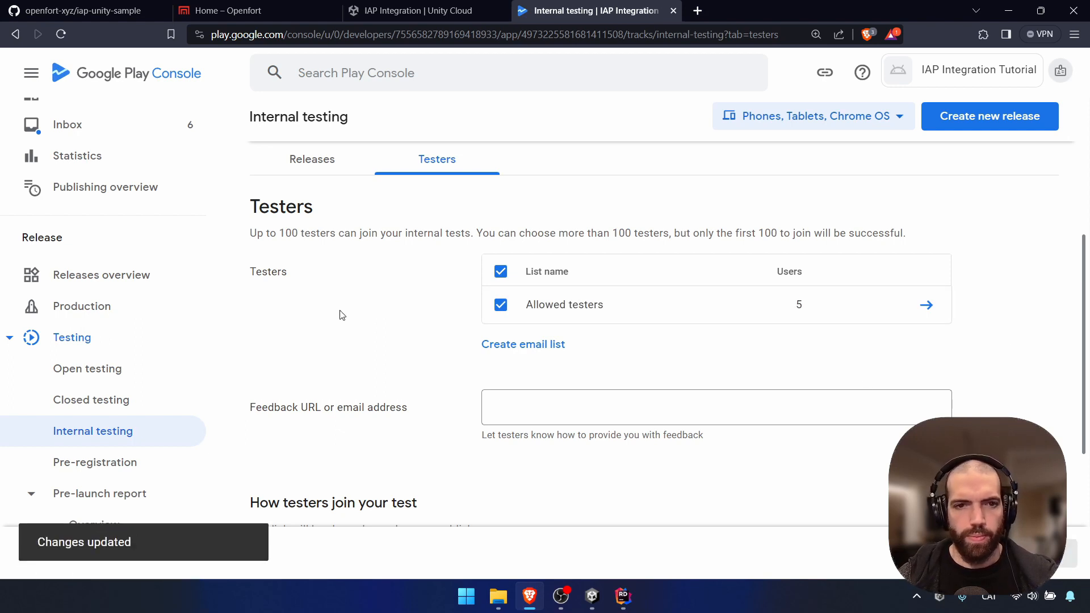
{"action": "scroll", "coordinate": [363, 329], "scroll_direction": "up", "scroll_amount": 4}
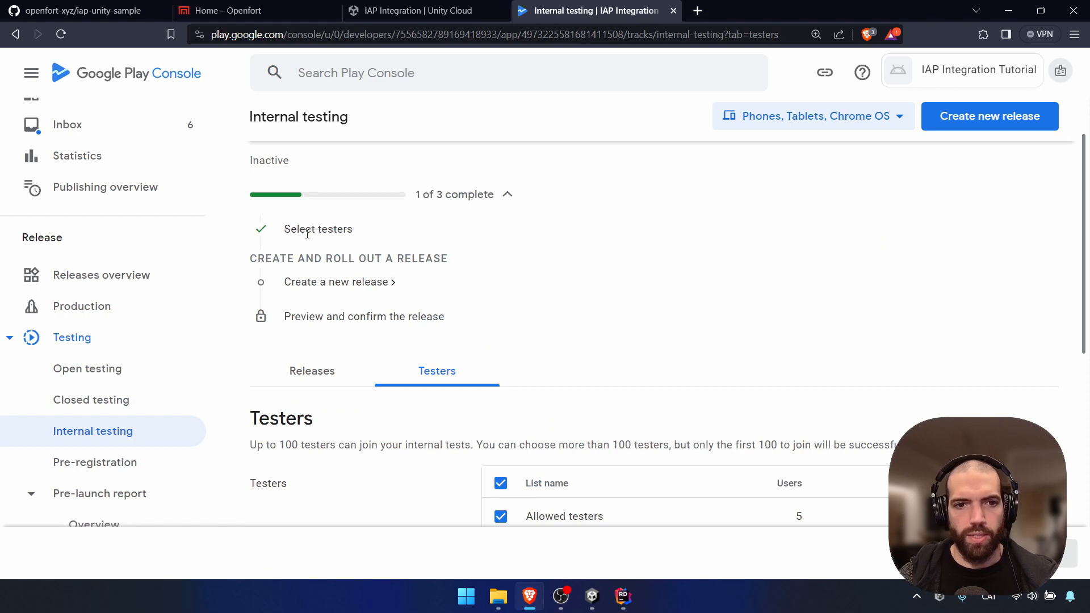
Create a new internal testing release that uses a Google-generated app signing key
{"action": "left_click", "coordinate": [985, 130]}
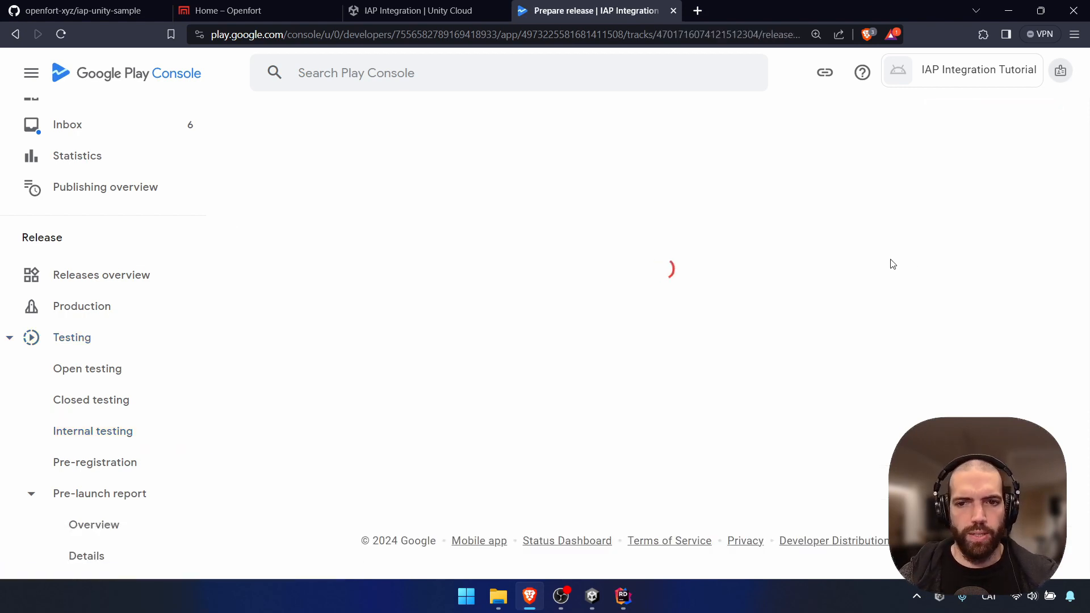
{"action": "scroll", "coordinate": [702, 323], "scroll_direction": "down", "scroll_amount": 1}
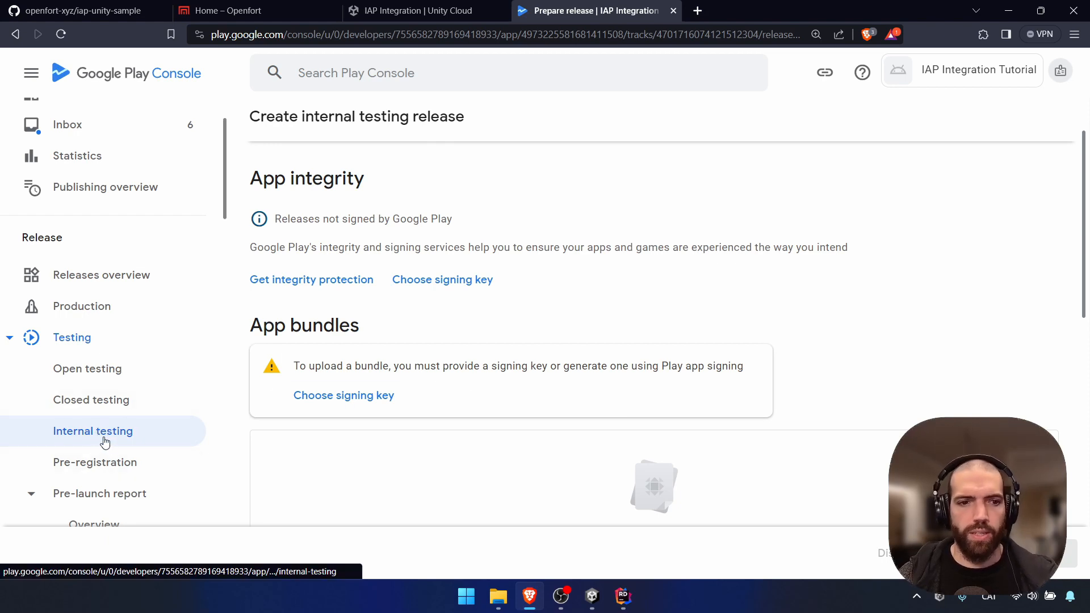
{"action": "left_click", "coordinate": [455, 285]}
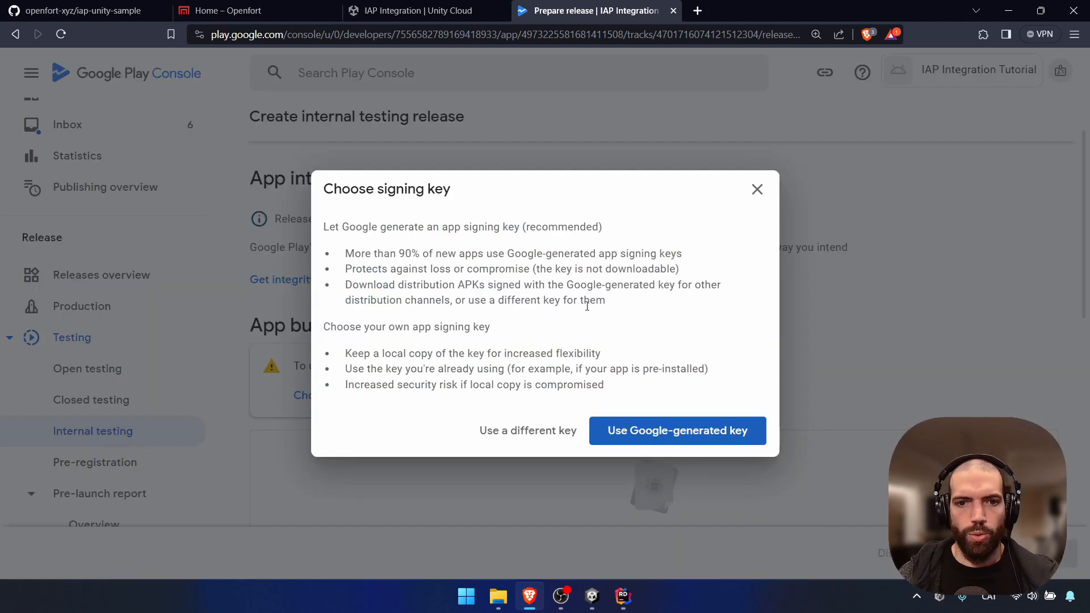
{"action": "left_click", "coordinate": [697, 442]}
Upload test-build.aab to the release, which auto-fills the release name 1 (1.0)
{"action": "scroll", "coordinate": [805, 324], "scroll_direction": "down", "scroll_amount": 2}
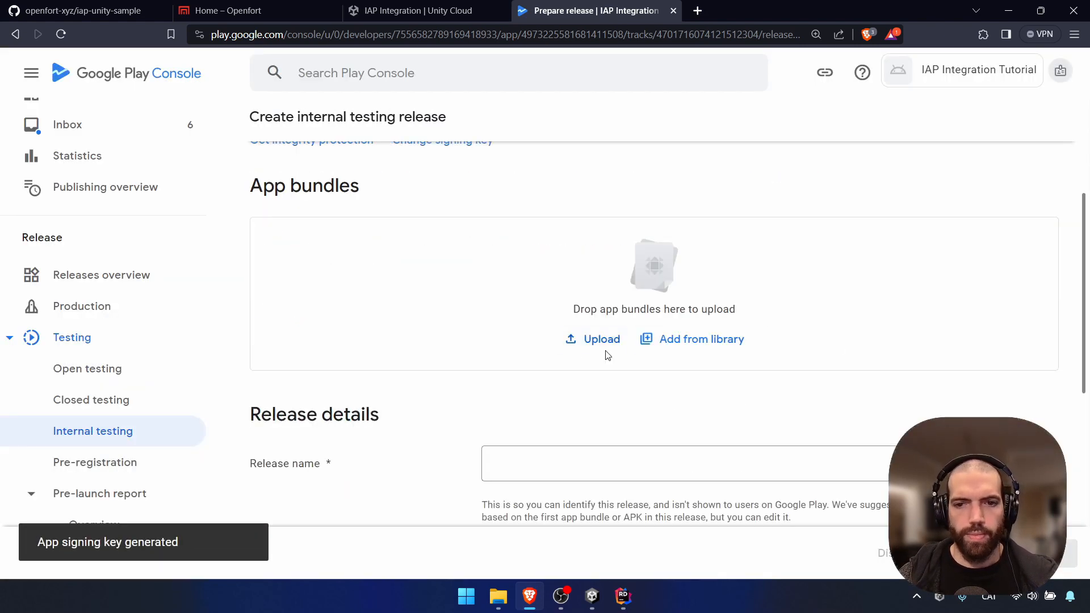
{"action": "left_click", "coordinate": [581, 347]}
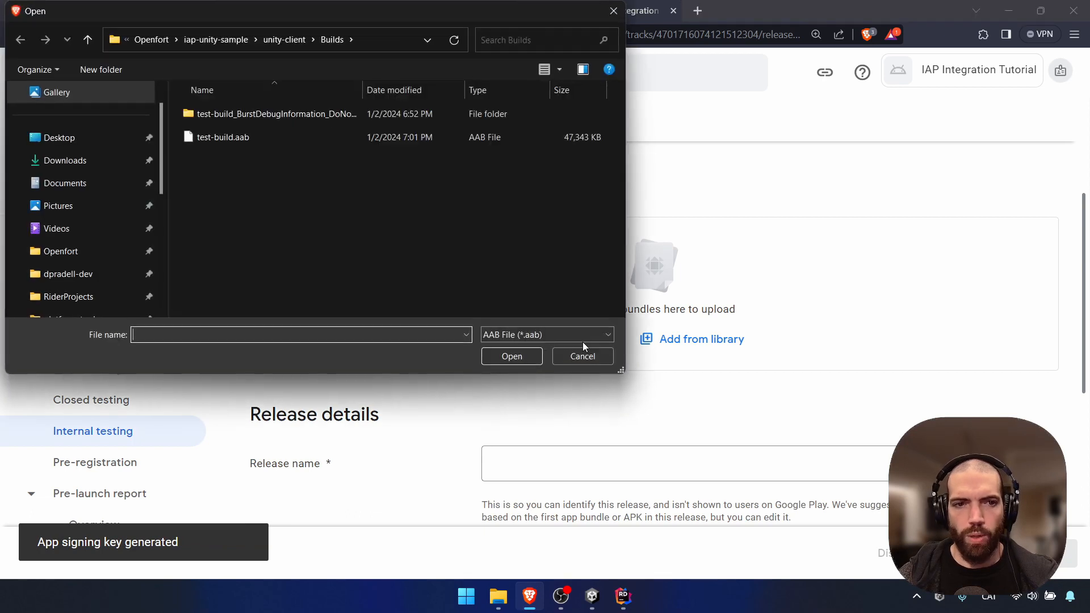
{"action": "left_click", "coordinate": [244, 143]}
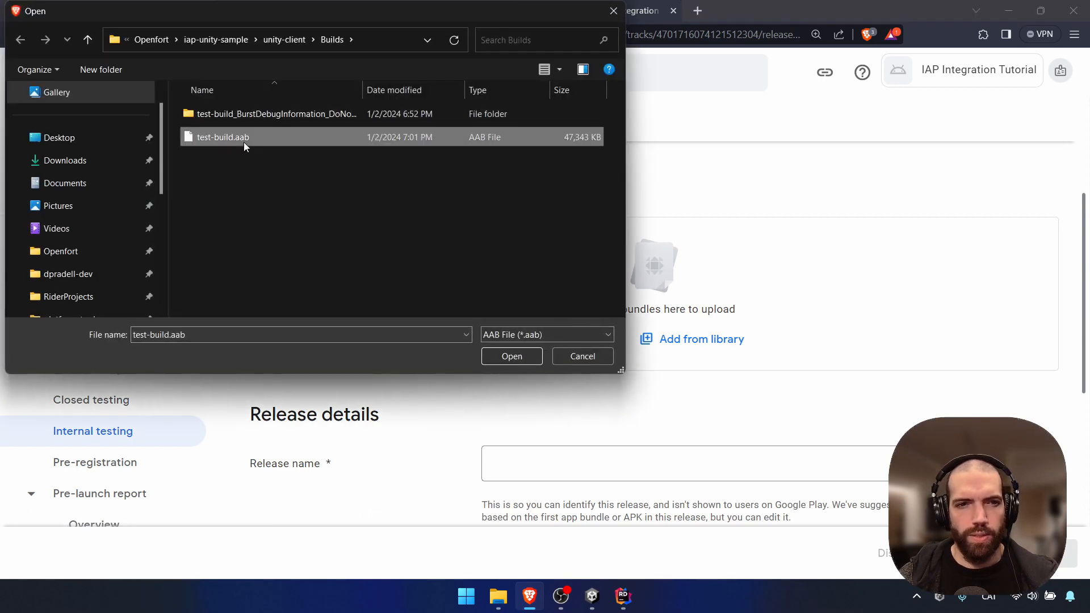
{"action": "left_click", "coordinate": [521, 359]}
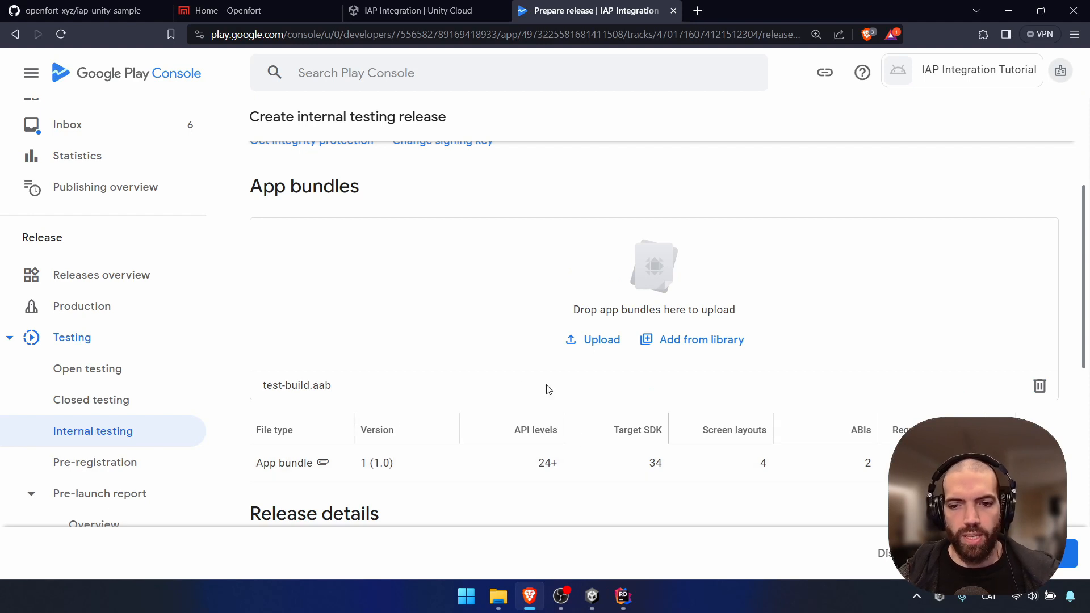
{"action": "scroll", "coordinate": [795, 382], "scroll_direction": "down", "scroll_amount": 5}
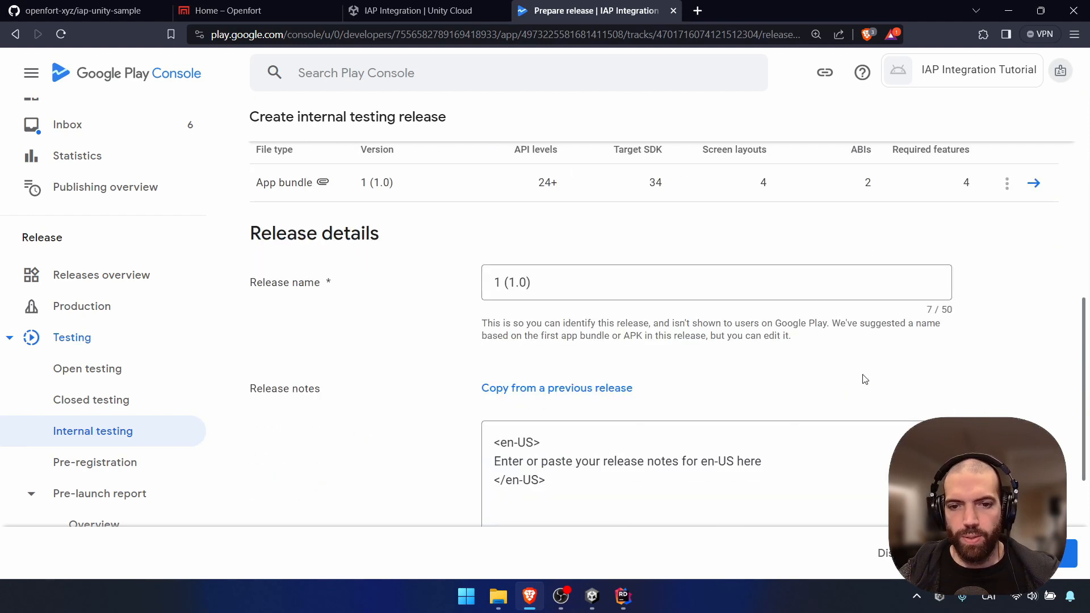
{"action": "scroll", "coordinate": [985, 383], "scroll_direction": "down", "scroll_amount": 1}
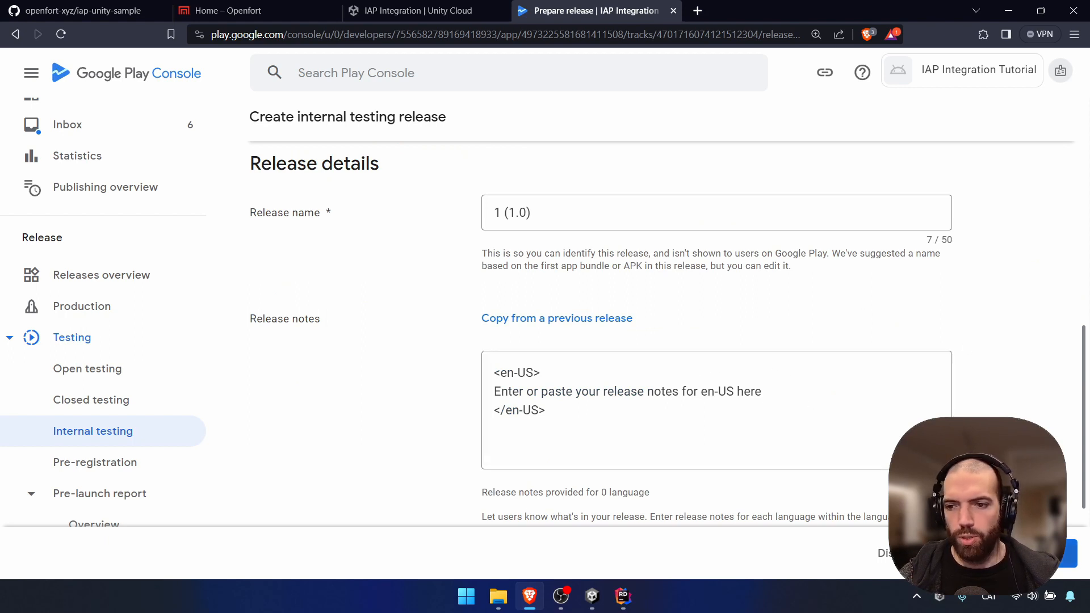
Review release 1 (1.0) and roll it out to internal testing
{"action": "left_click", "coordinate": [1048, 554]}
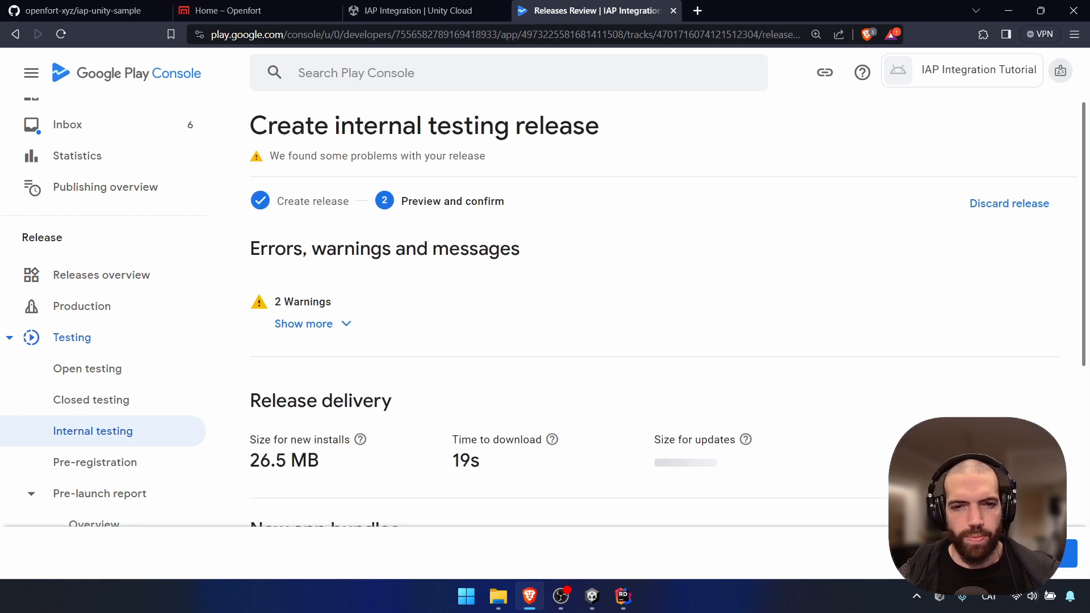
{"action": "scroll", "coordinate": [783, 364], "scroll_direction": "down", "scroll_amount": 4}
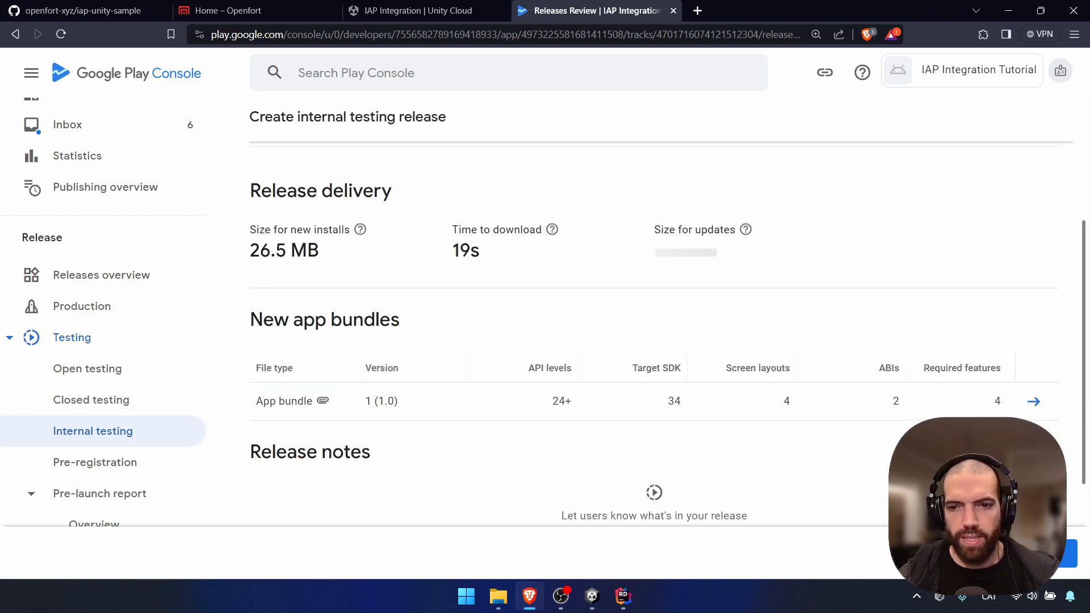
{"action": "left_click", "coordinate": [1057, 567]}
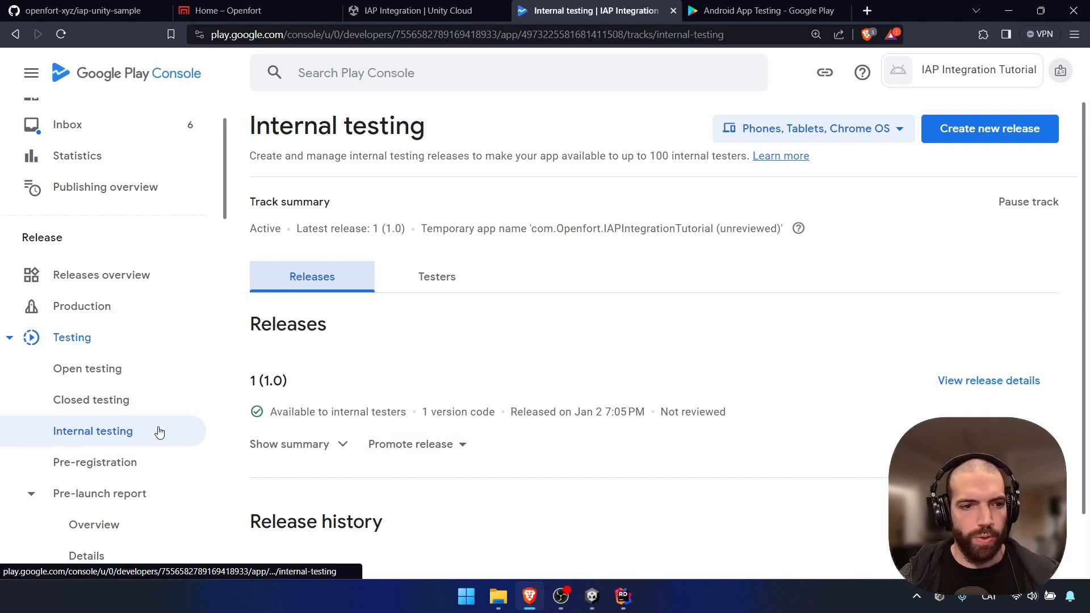
{"action": "scroll", "coordinate": [159, 431], "scroll_direction": "down", "scroll_amount": 4}
{"action": "scroll", "coordinate": [159, 432], "scroll_direction": "down", "scroll_amount": 14}
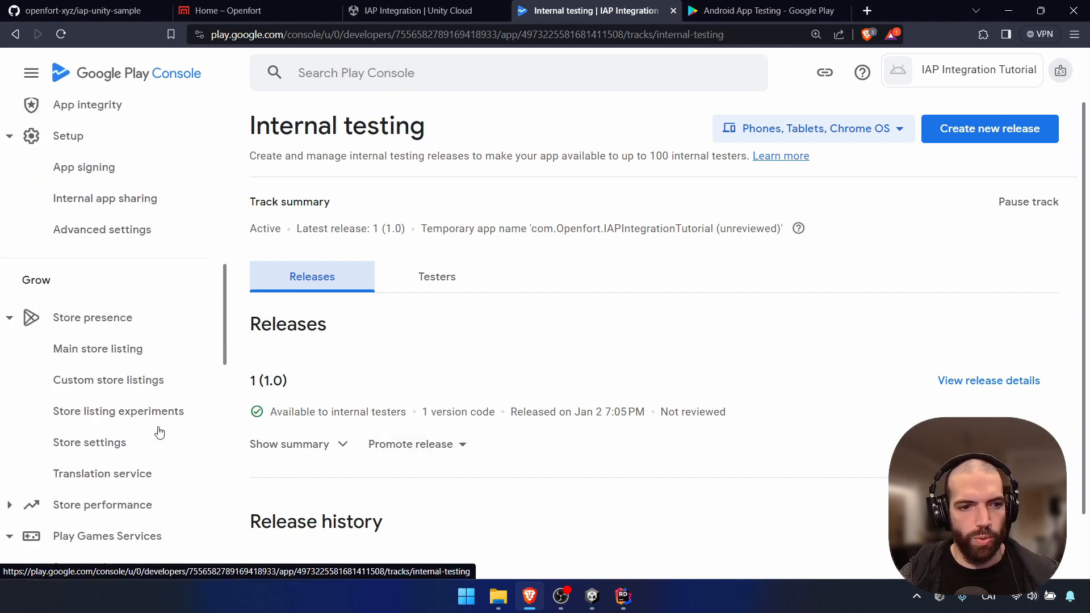
Go to Monetize > Products > In-app products, which shows no products yet
{"action": "scroll", "coordinate": [157, 431], "scroll_direction": "down", "scroll_amount": 5}
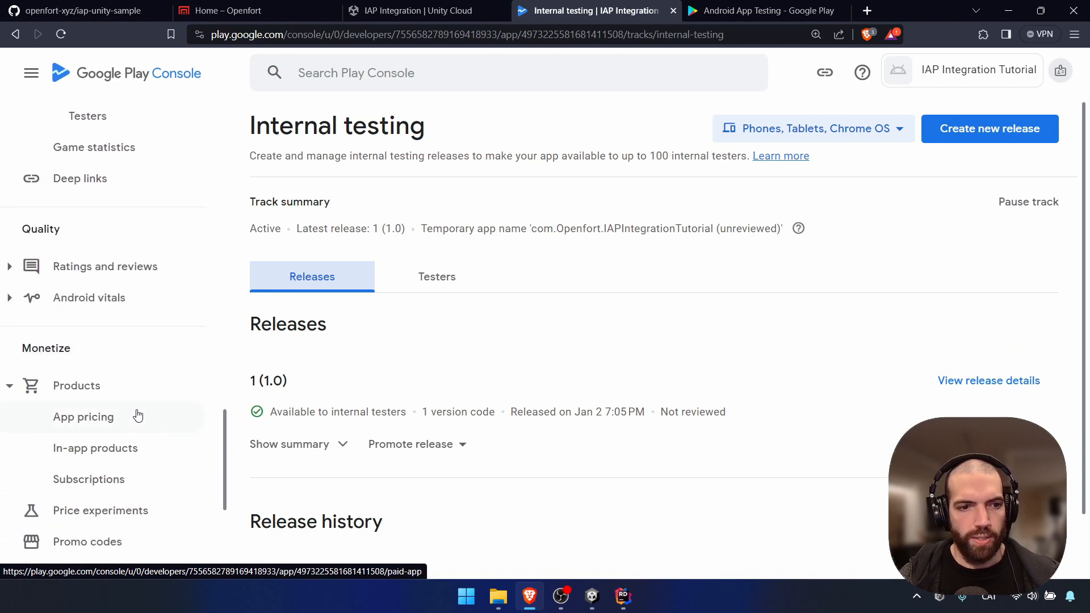
{"action": "left_click", "coordinate": [113, 381]}
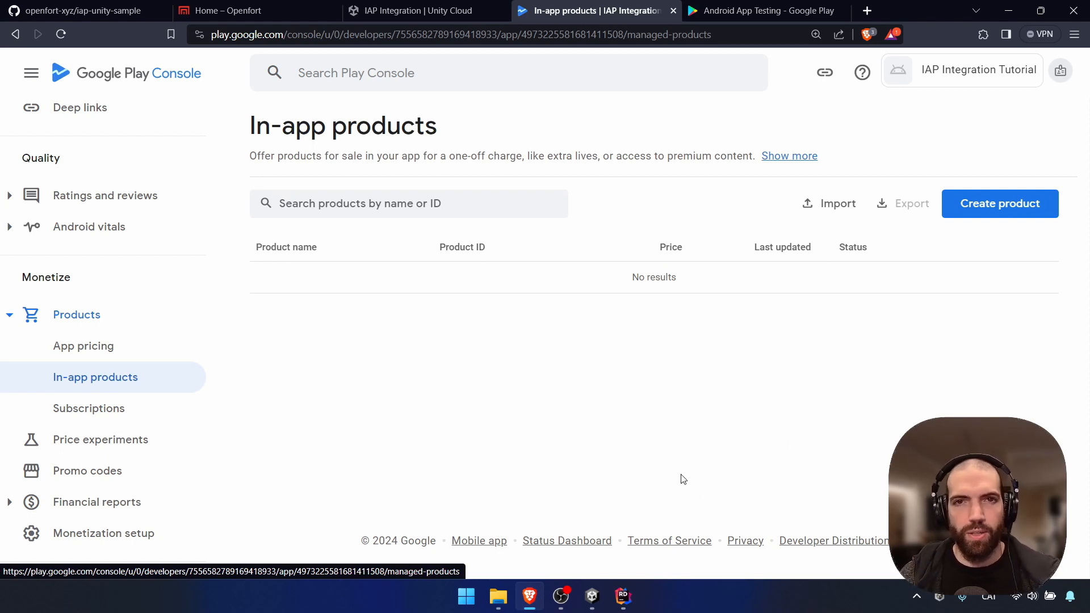
Import in-app products from unity-client/Assets/GooglePlayProductCatalog.csv
{"action": "left_click", "coordinate": [837, 207]}
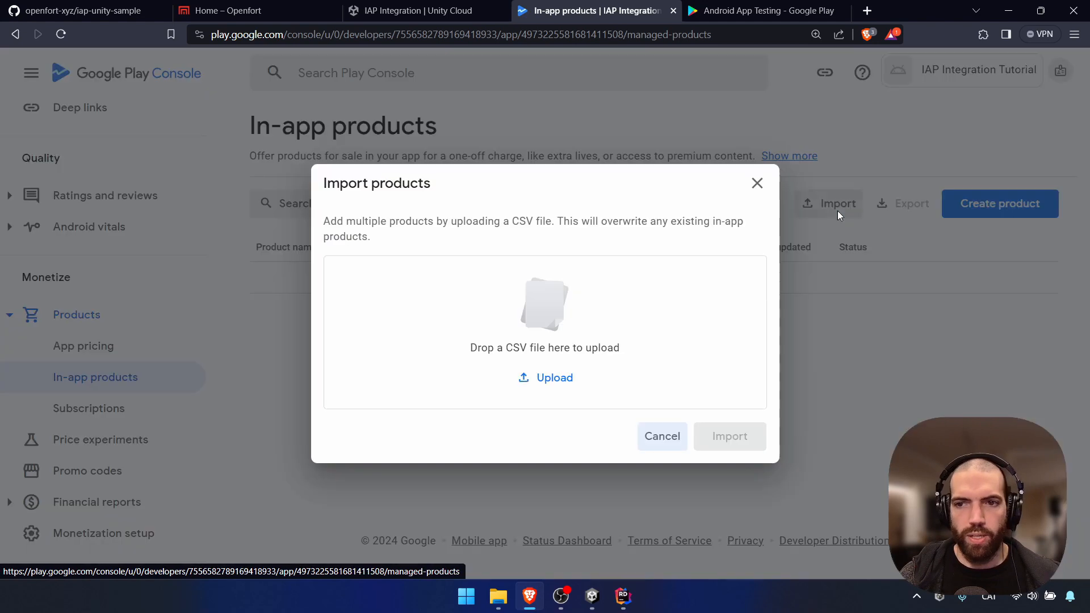
{"action": "left_click", "coordinate": [565, 380]}
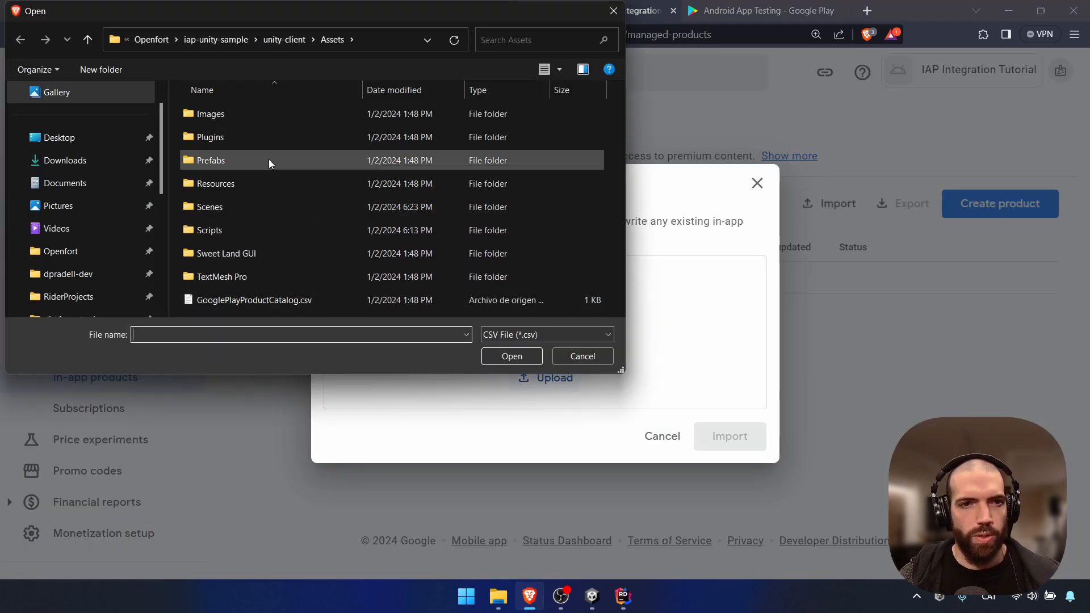
{"action": "left_click", "coordinate": [282, 41]}
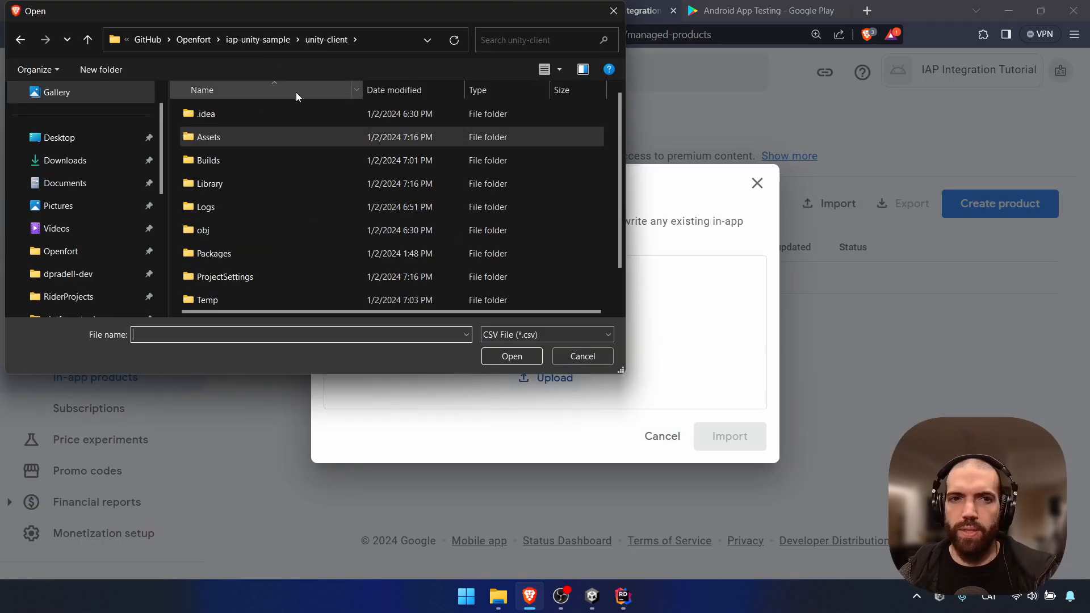
{"action": "double_click", "coordinate": [230, 138]}
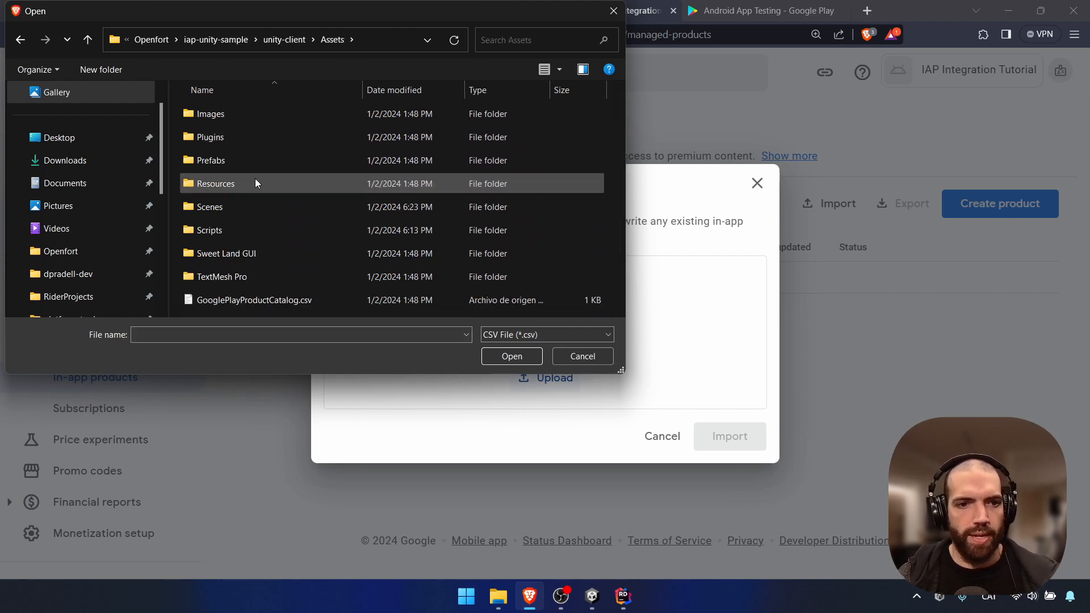
{"action": "left_click", "coordinate": [264, 304]}
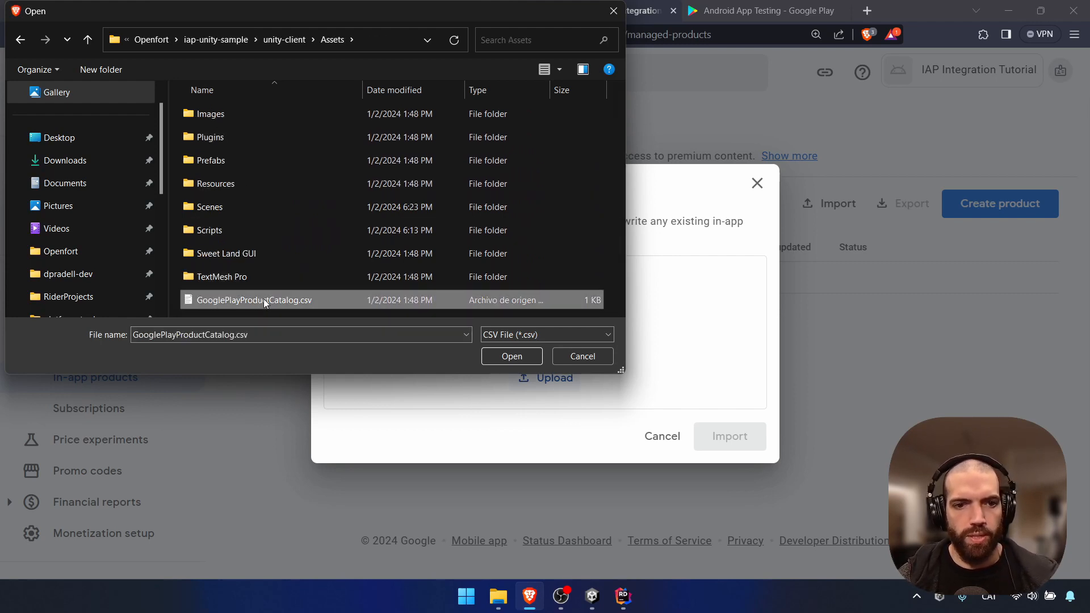
{"action": "double_click", "coordinate": [279, 299]}
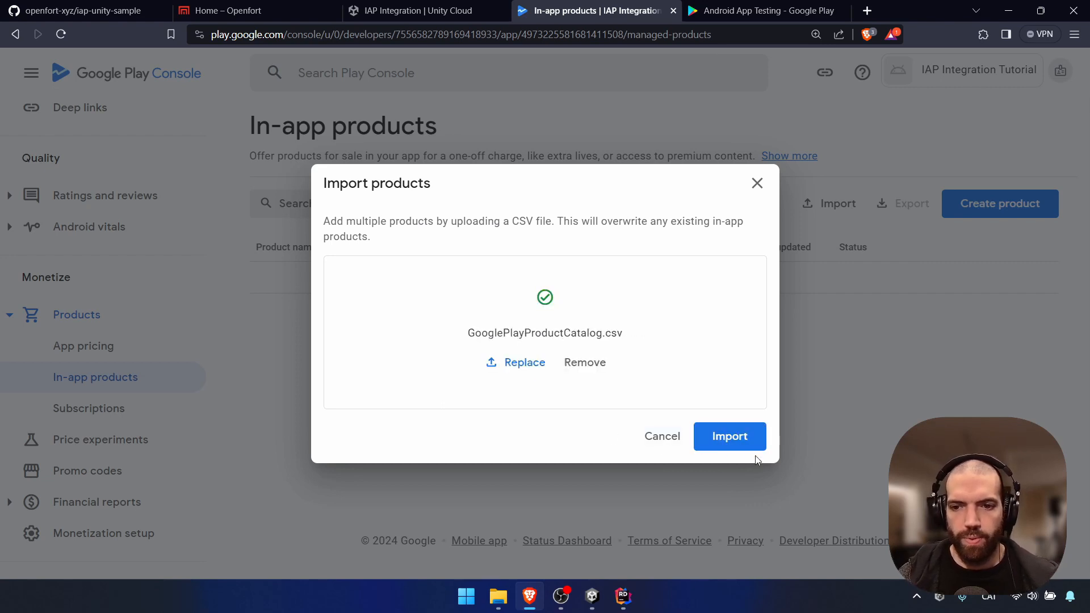
{"action": "left_click", "coordinate": [732, 437]}
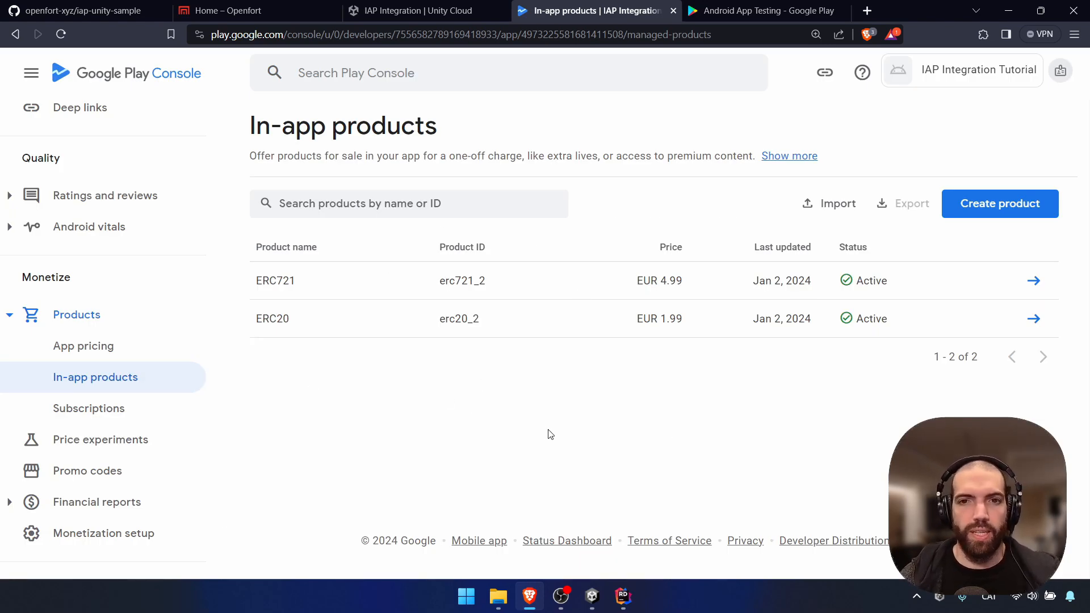
Copy the internal testing join link from the Testers section 'How testers join your test'
{"action": "scroll", "coordinate": [154, 414], "scroll_direction": "up", "scroll_amount": 10}
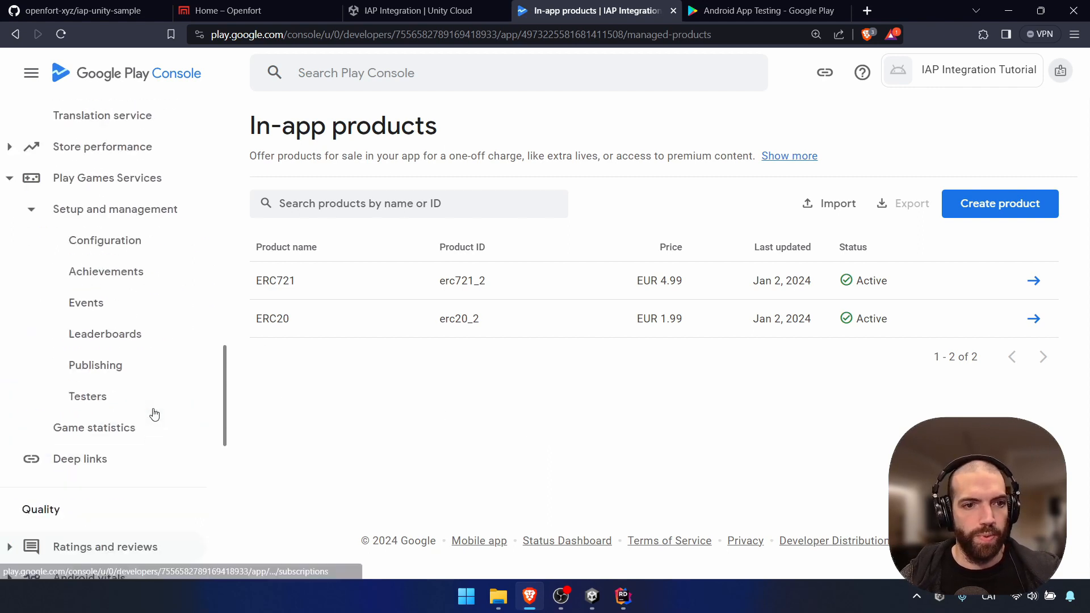
{"action": "scroll", "coordinate": [153, 414], "scroll_direction": "up", "scroll_amount": 15}
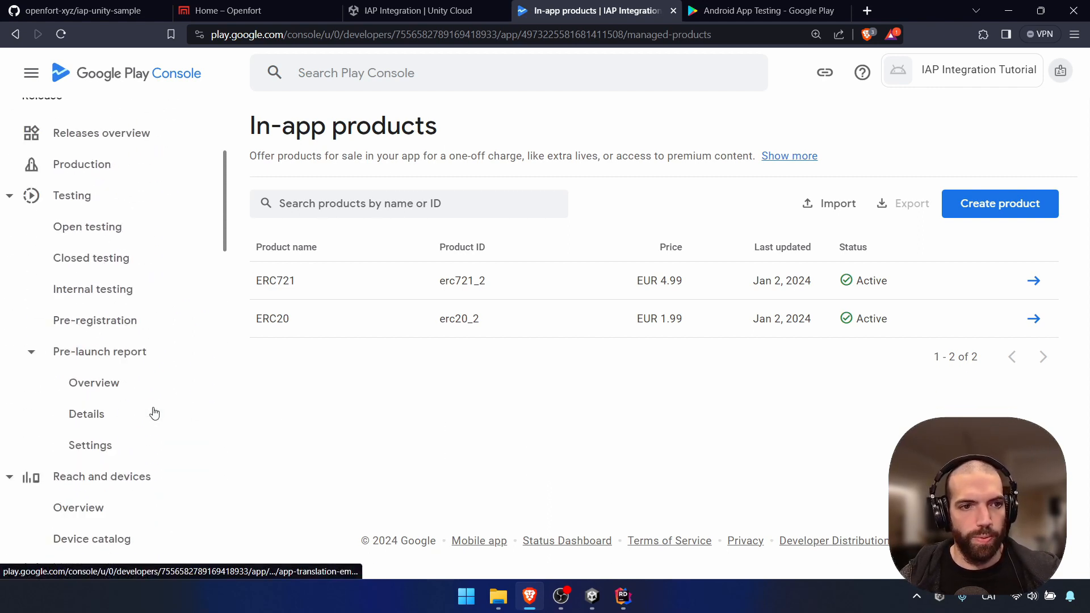
{"action": "scroll", "coordinate": [153, 414], "scroll_direction": "down", "scroll_amount": 3}
{"action": "left_click", "coordinate": [109, 362]}
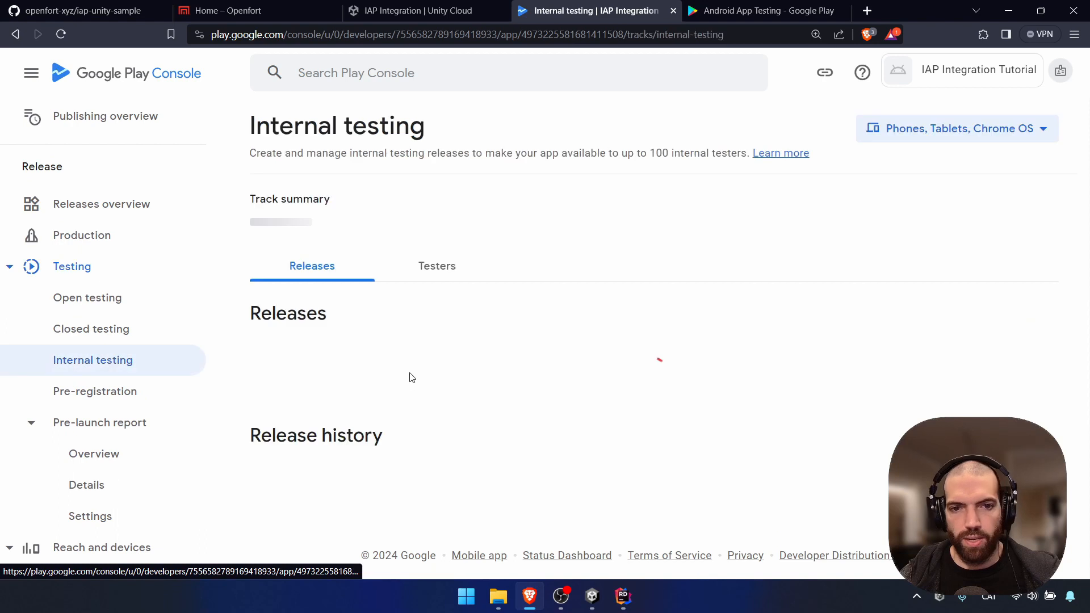
{"action": "left_click", "coordinate": [437, 275]}
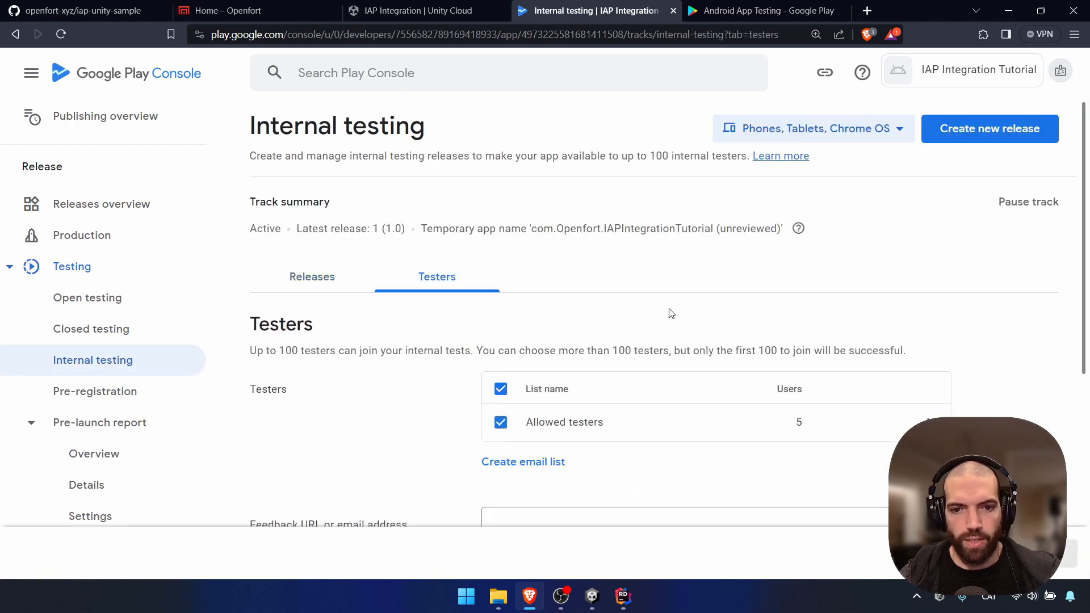
{"action": "scroll", "coordinate": [669, 312], "scroll_direction": "down", "scroll_amount": 5}
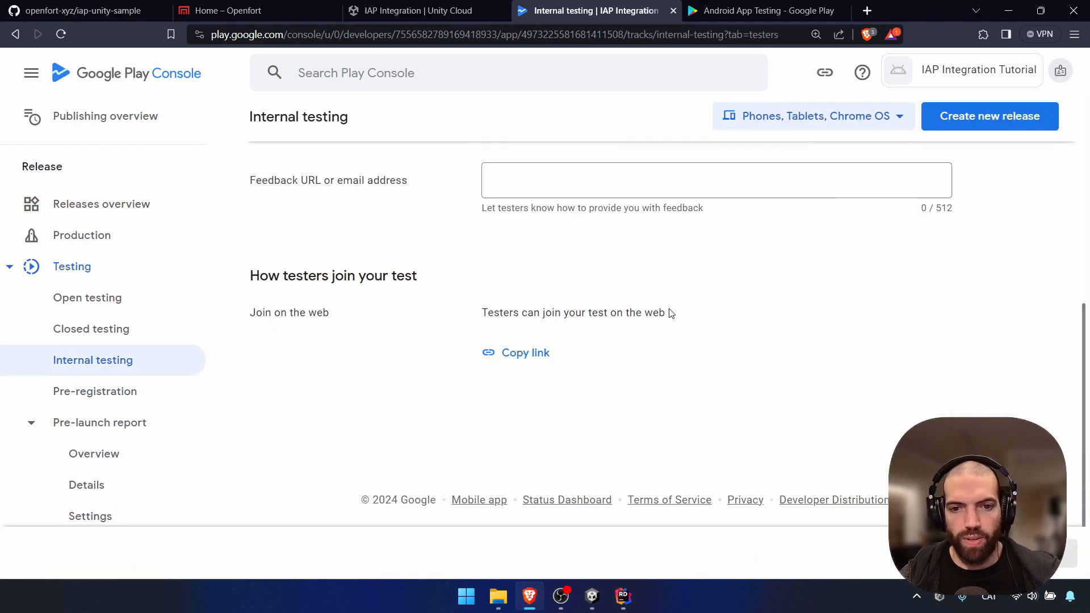
{"action": "left_click", "coordinate": [512, 356]}
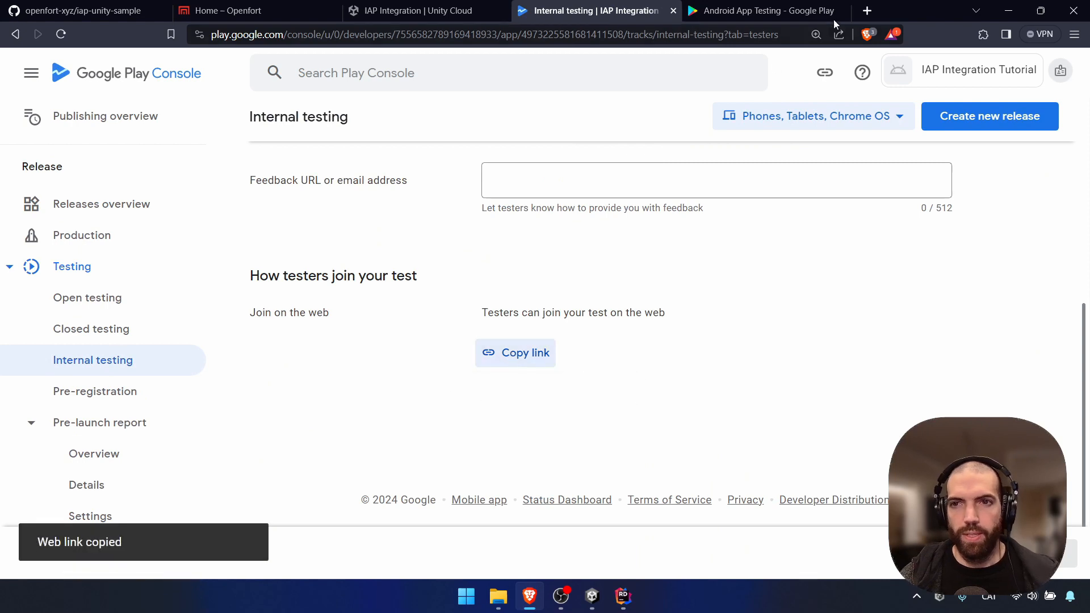
{"action": "left_click", "coordinate": [844, 11]}
Load the join link in a new tab to reach the com.Openfort.IAPIntegrationTutorial test welcome page
{"action": "left_click", "coordinate": [700, 12]}
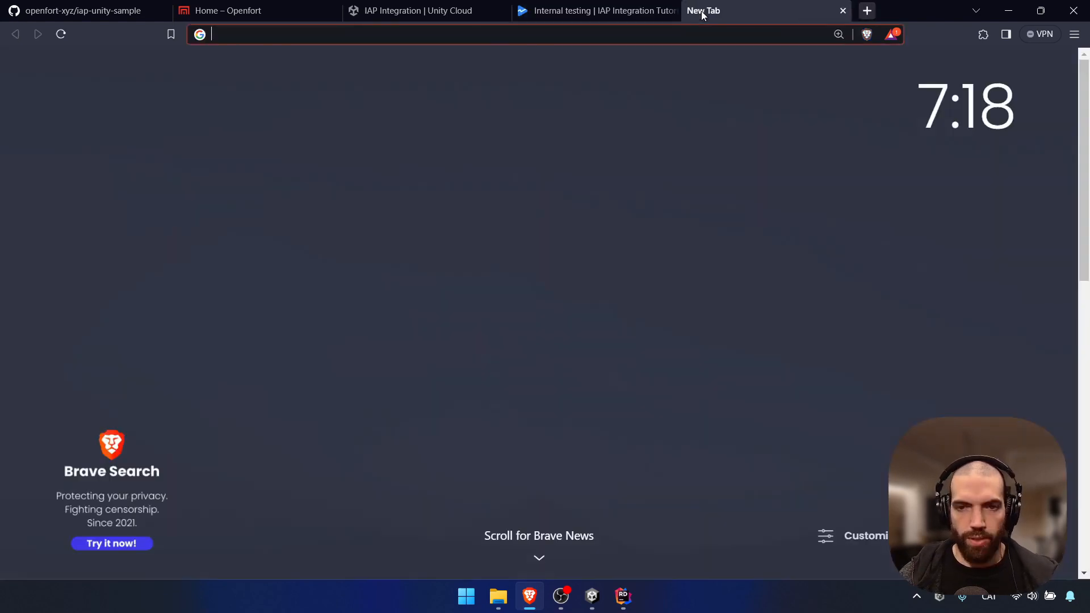
{"action": "key", "text": "ctrl+v"}
{"action": "key", "text": "Return"}
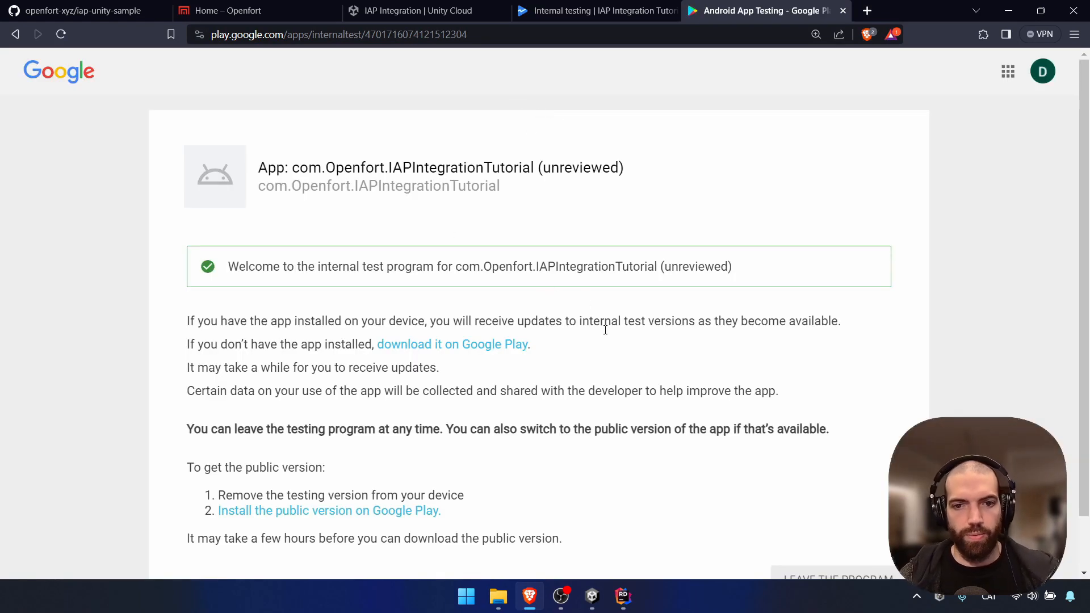
{"action": "scroll", "coordinate": [595, 369], "scroll_direction": "down", "scroll_amount": 1}
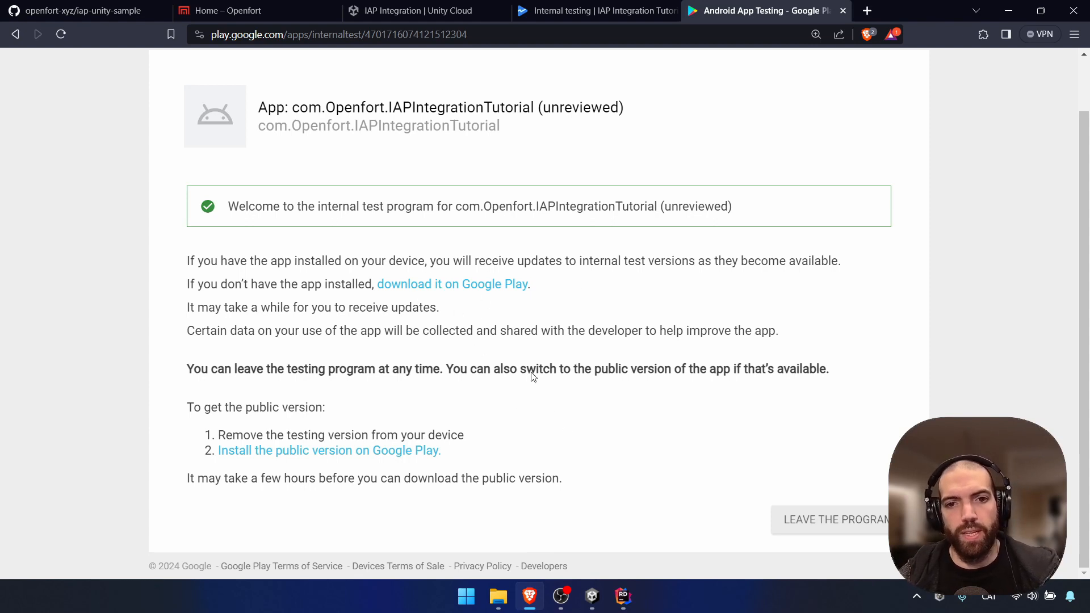
{"action": "scroll", "coordinate": [568, 381], "scroll_direction": "up", "scroll_amount": 1}
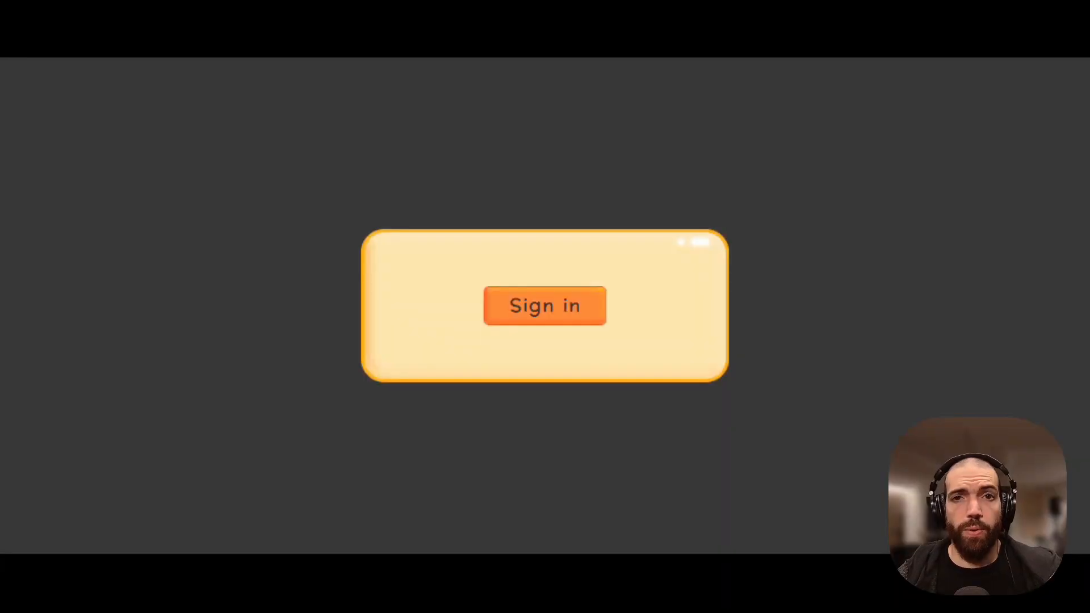
Sign in to the game and buy the ERC20 coins for €1.99 with the test card
{"action": "left_click", "coordinate": [573, 307]}
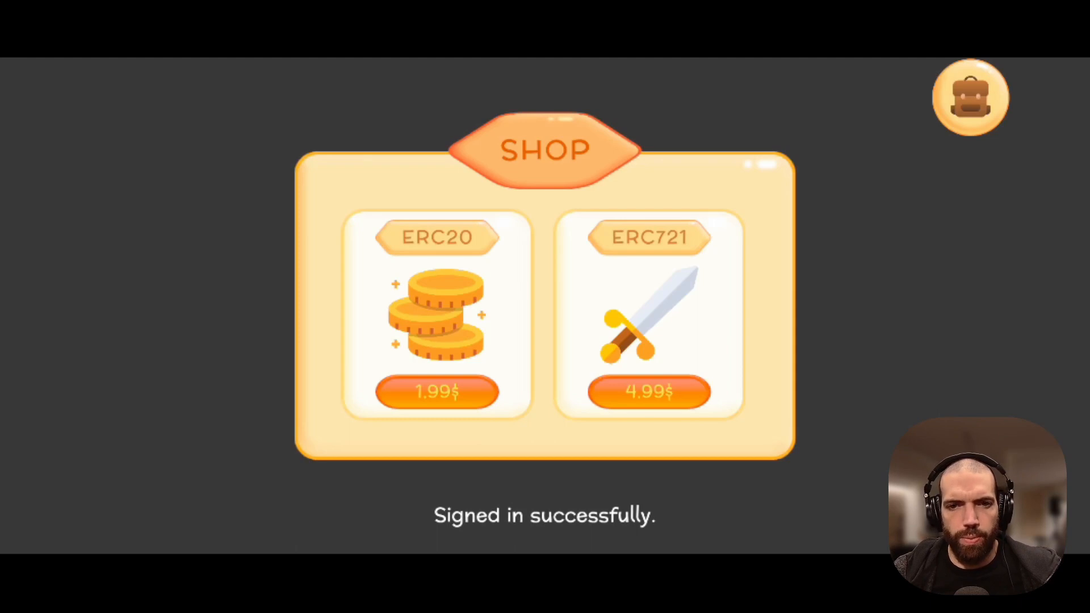
{"action": "left_click", "coordinate": [417, 406]}
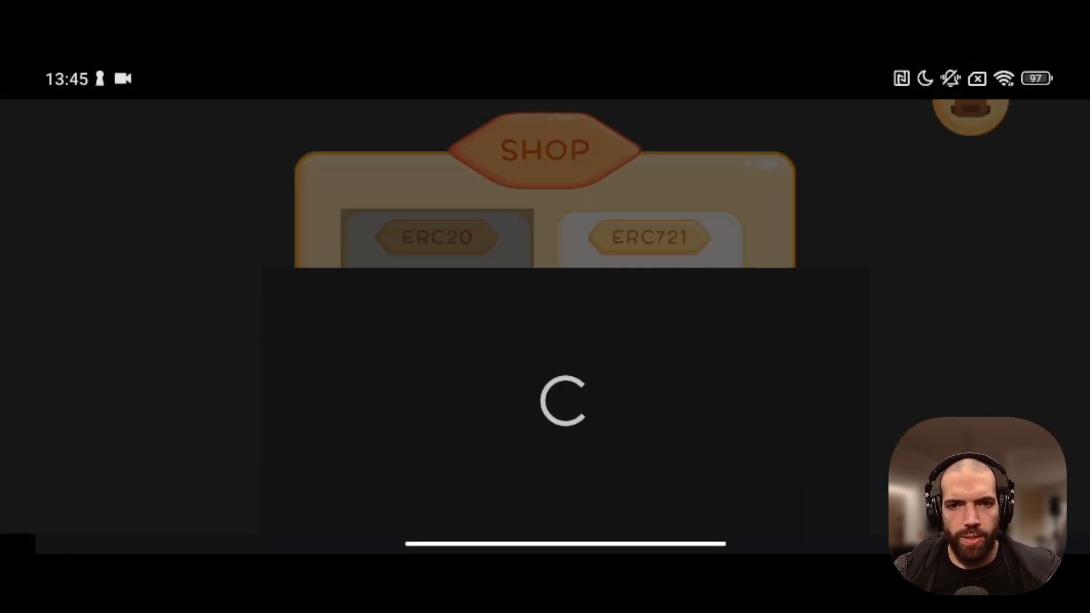
{"action": "left_click", "coordinate": [683, 503]}
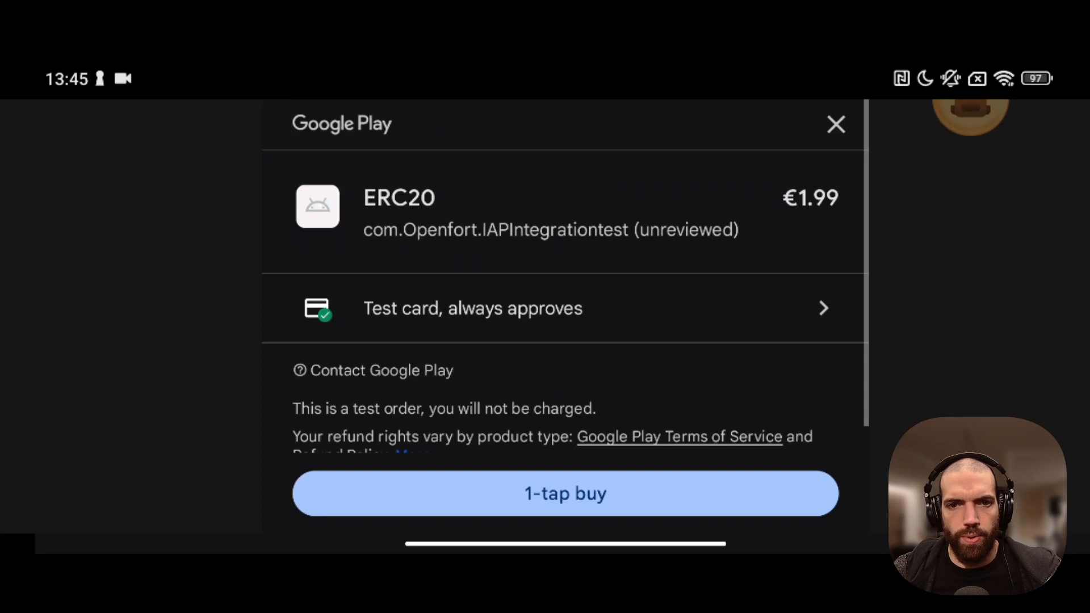
{"action": "left_click", "coordinate": [682, 501]}
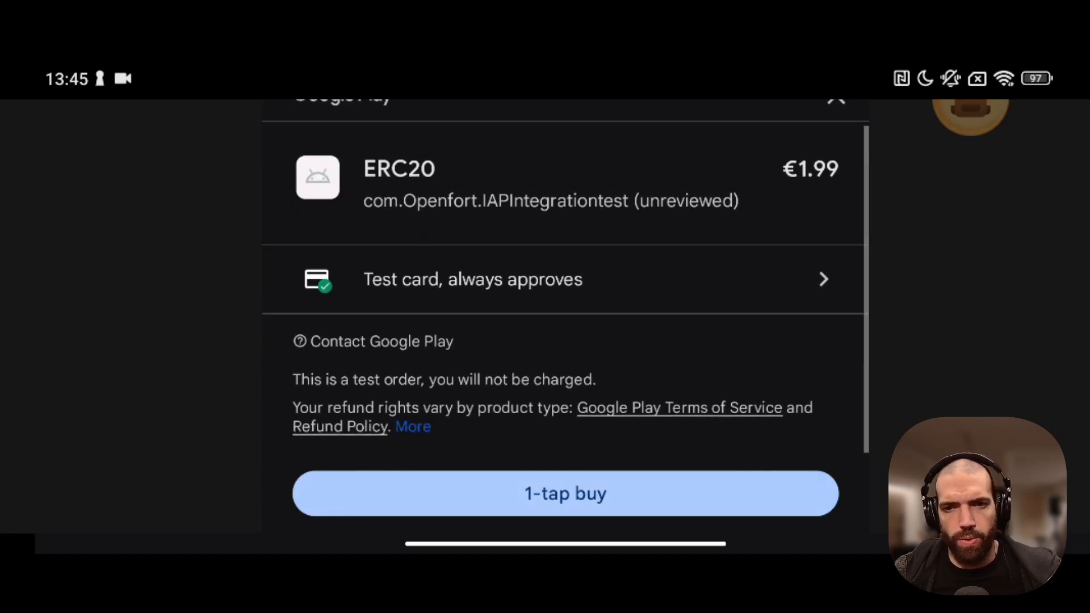
{"action": "left_click", "coordinate": [649, 499]}
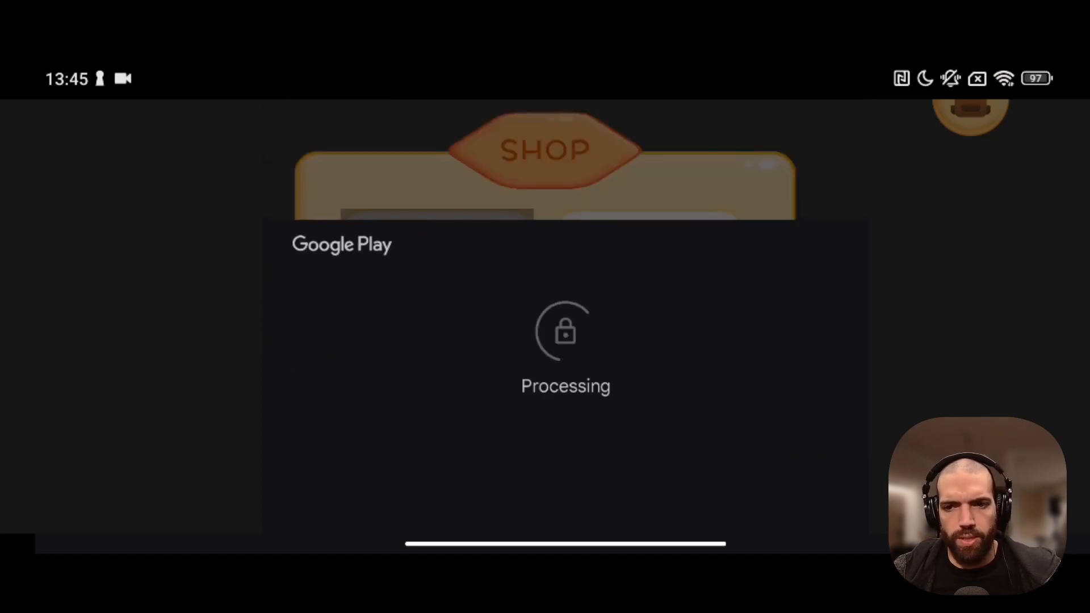
{"action": "left_click", "coordinate": [385, 500]}
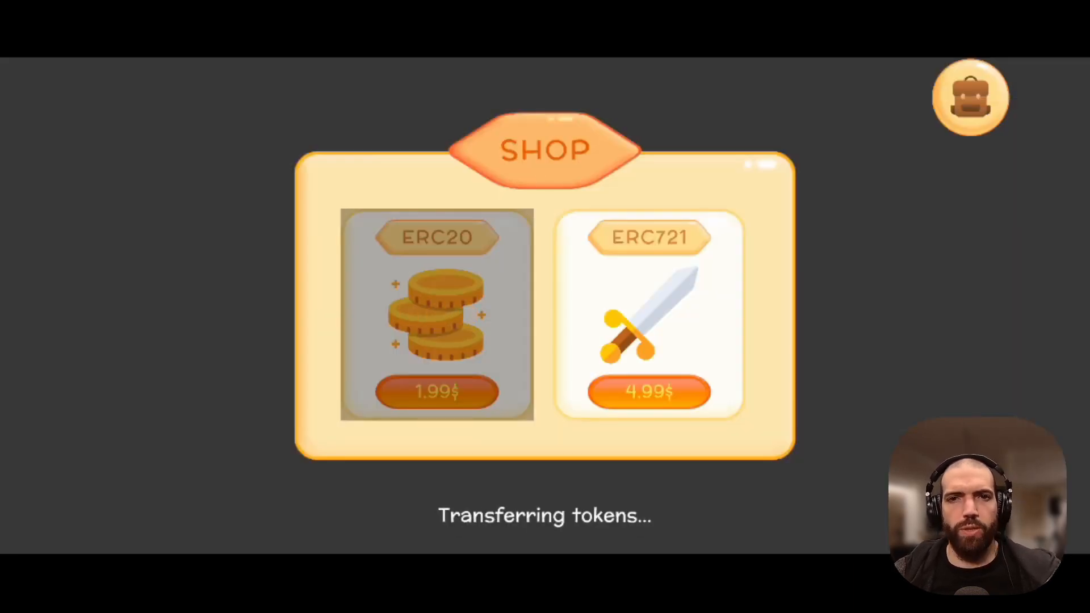
Buy the ERC721 sword for €4.99, then check the inventory for NFT ID 100024
{"action": "left_click", "coordinate": [649, 392]}
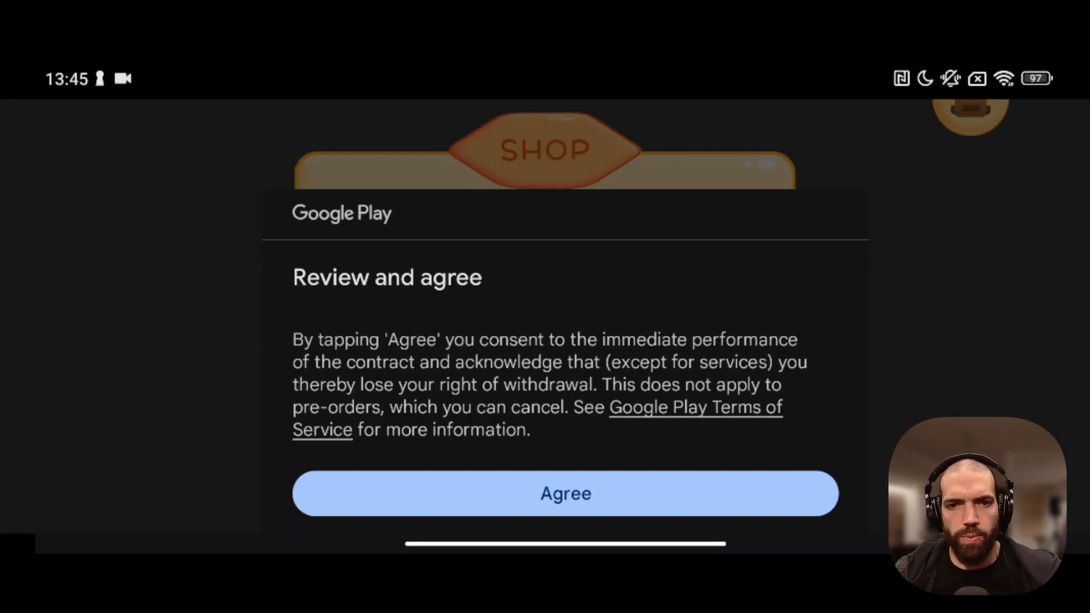
{"action": "left_click", "coordinate": [673, 504]}
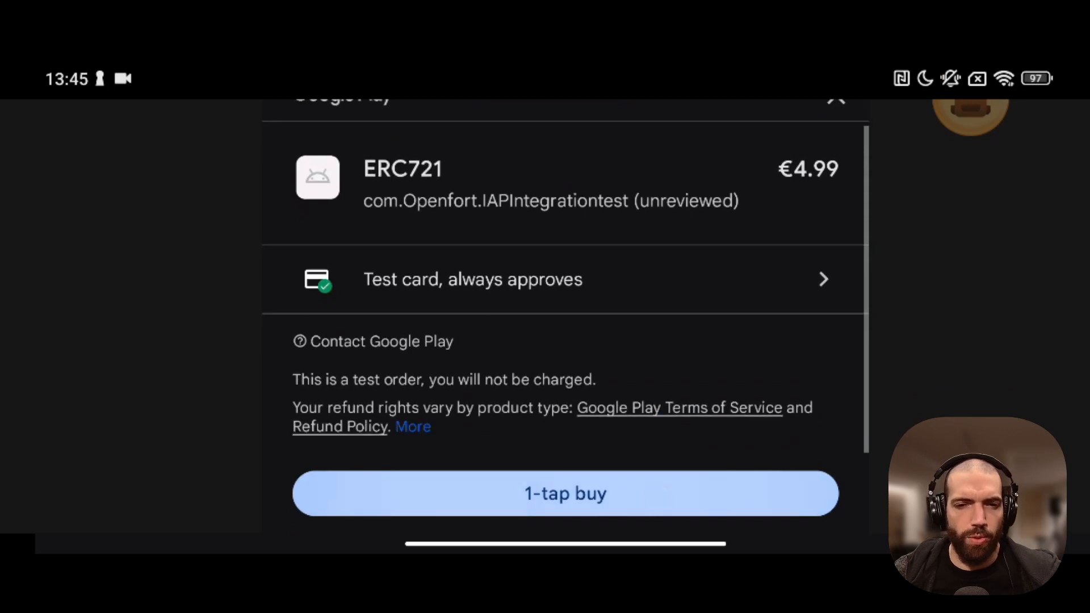
{"action": "left_click", "coordinate": [605, 492]}
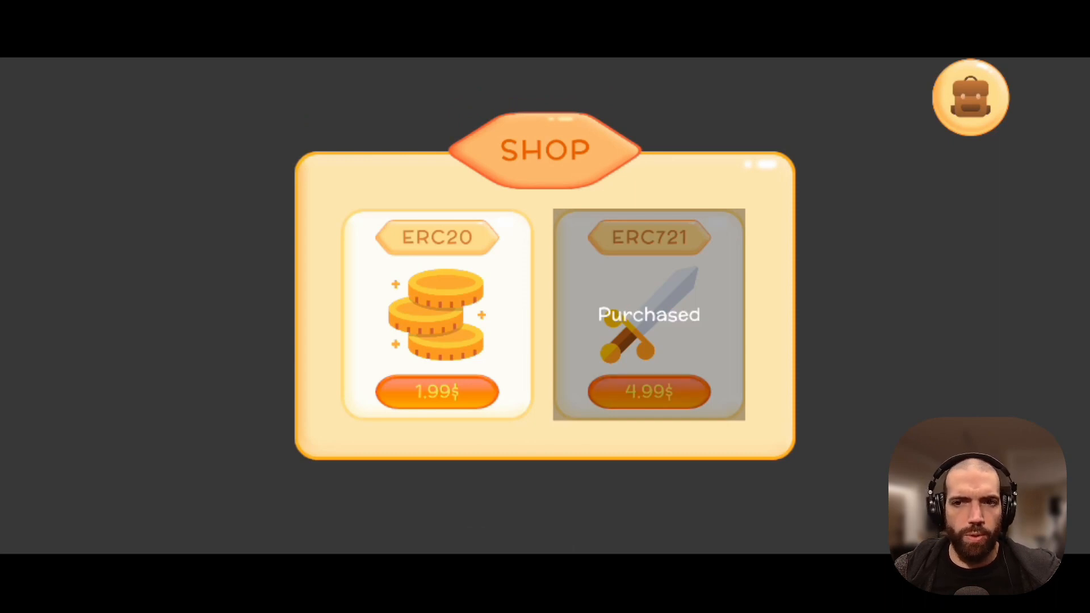
{"action": "left_click", "coordinate": [962, 111]}
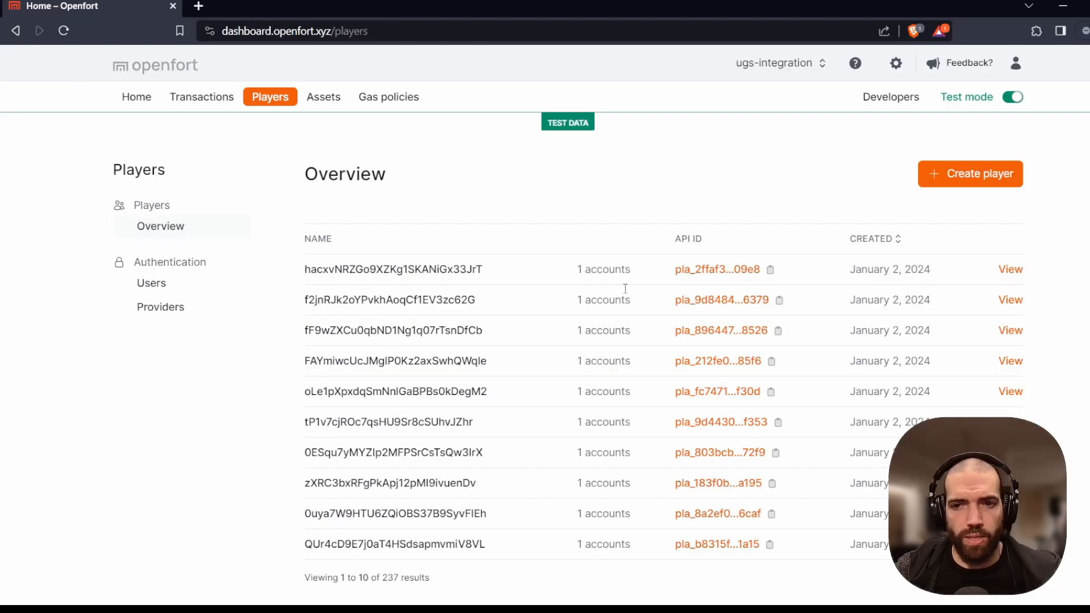
Open the newest player's details in Openfort, then their Mumbai account on Polygonscan
{"action": "left_click", "coordinate": [724, 272]}
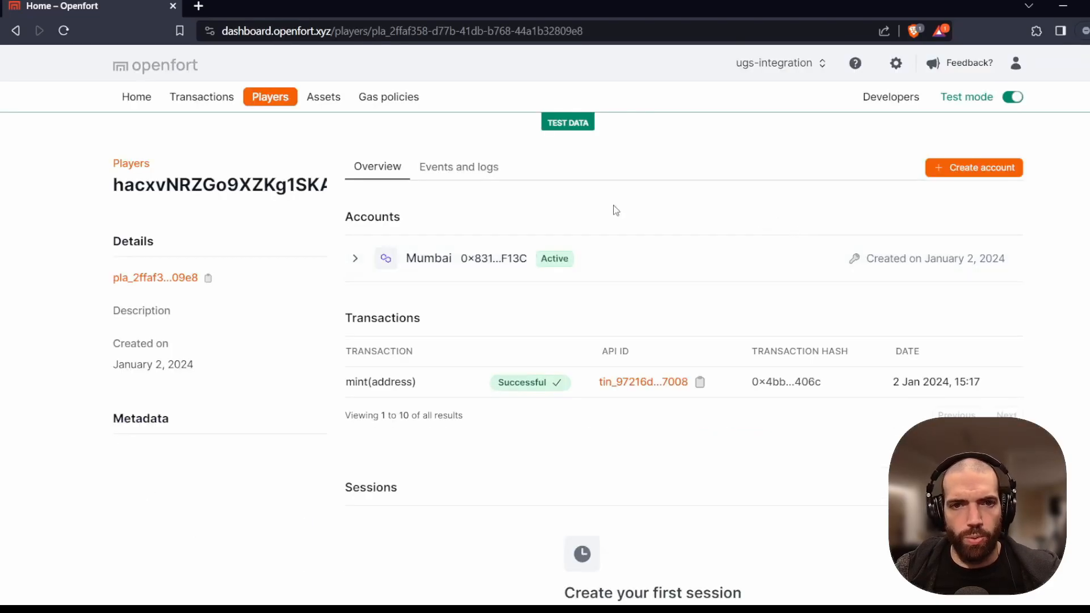
{"action": "left_click", "coordinate": [521, 261]}
{"action": "left_click", "coordinate": [286, 4]}
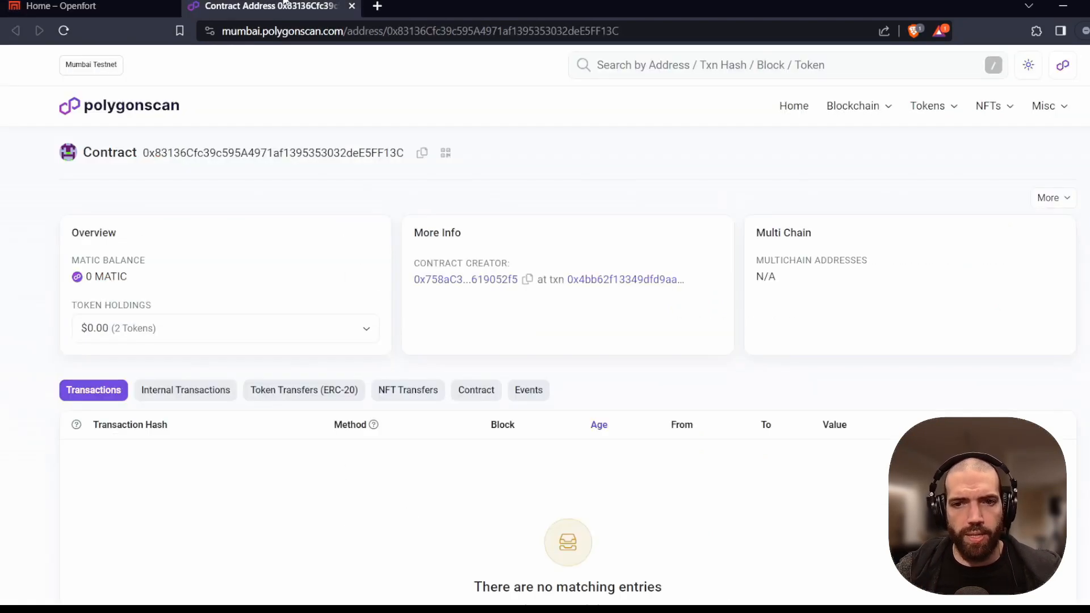
Check Token Holdings for IAP_Gold and SimpleNFT, then review the ERC-20 and NFT transfers
{"action": "scroll", "coordinate": [210, 256], "scroll_direction": "down", "scroll_amount": 3}
{"action": "left_click", "coordinate": [180, 178]}
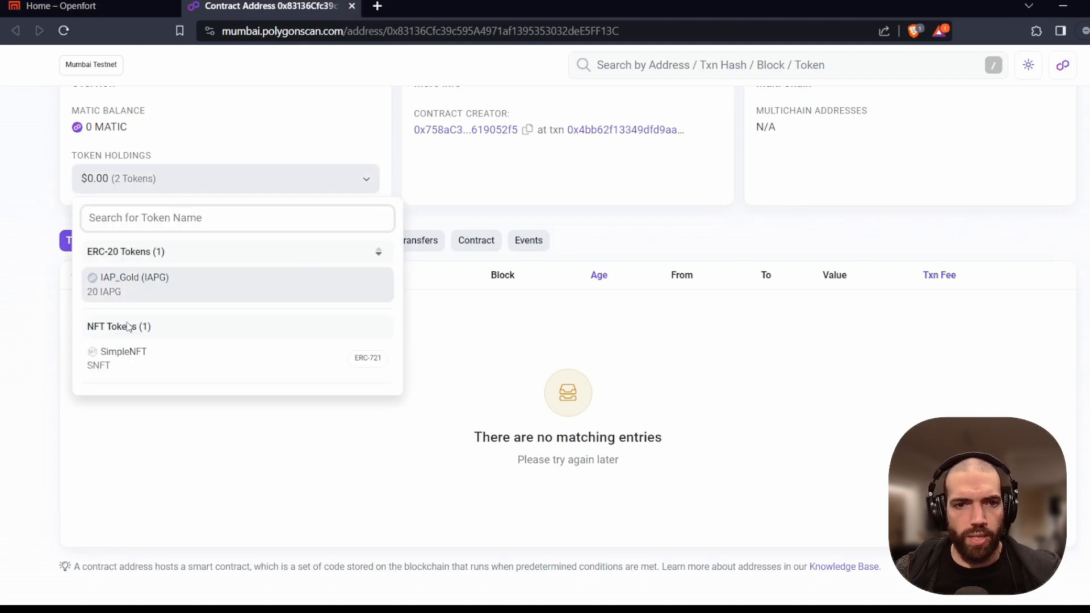
{"action": "left_click", "coordinate": [84, 455]}
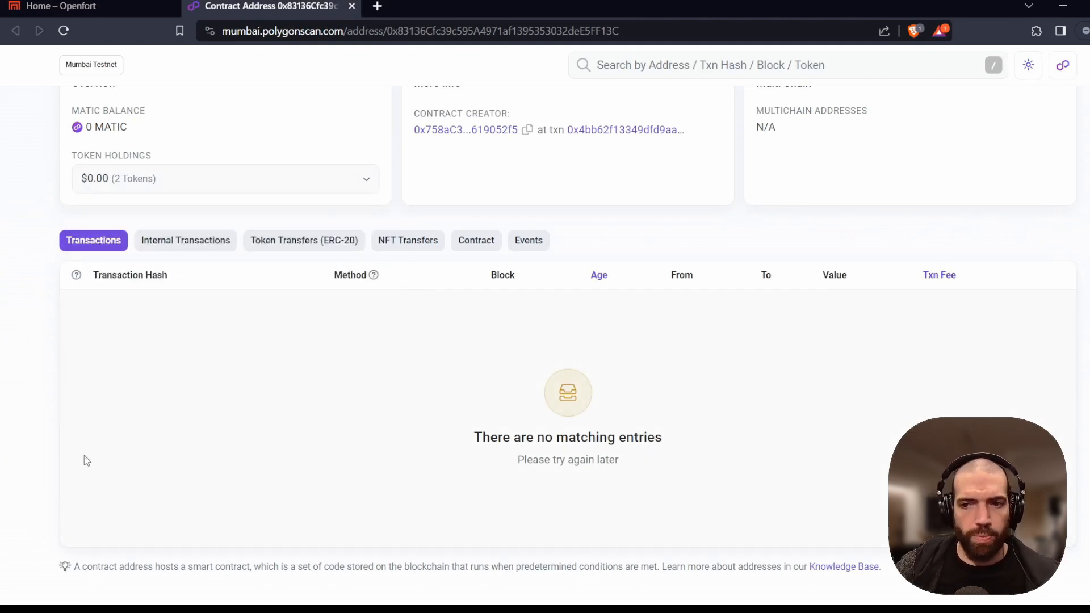
{"action": "left_click", "coordinate": [335, 243]}
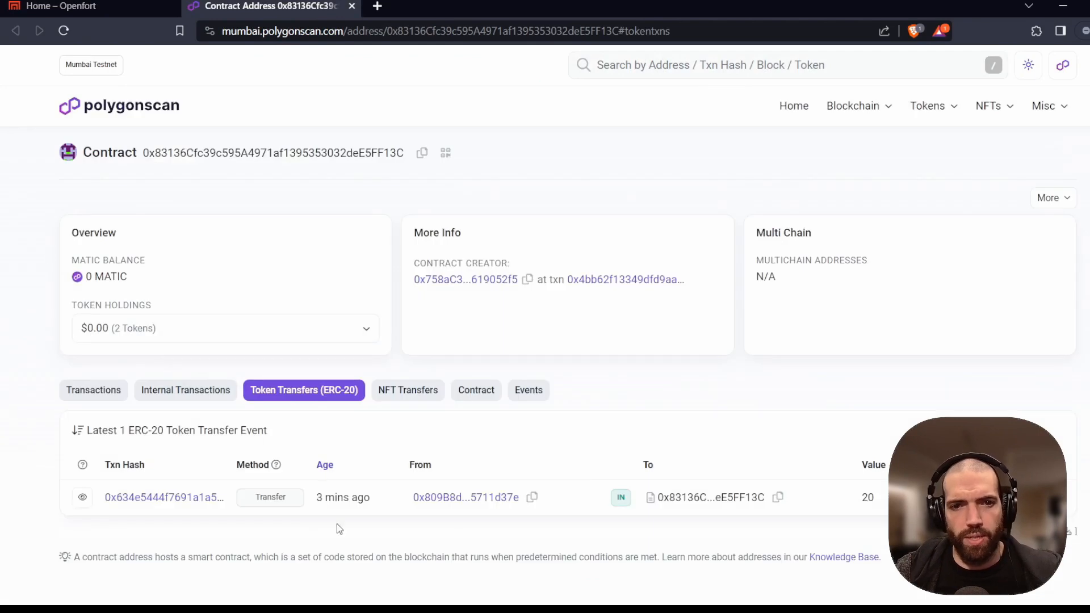
{"action": "left_click", "coordinate": [409, 391]}
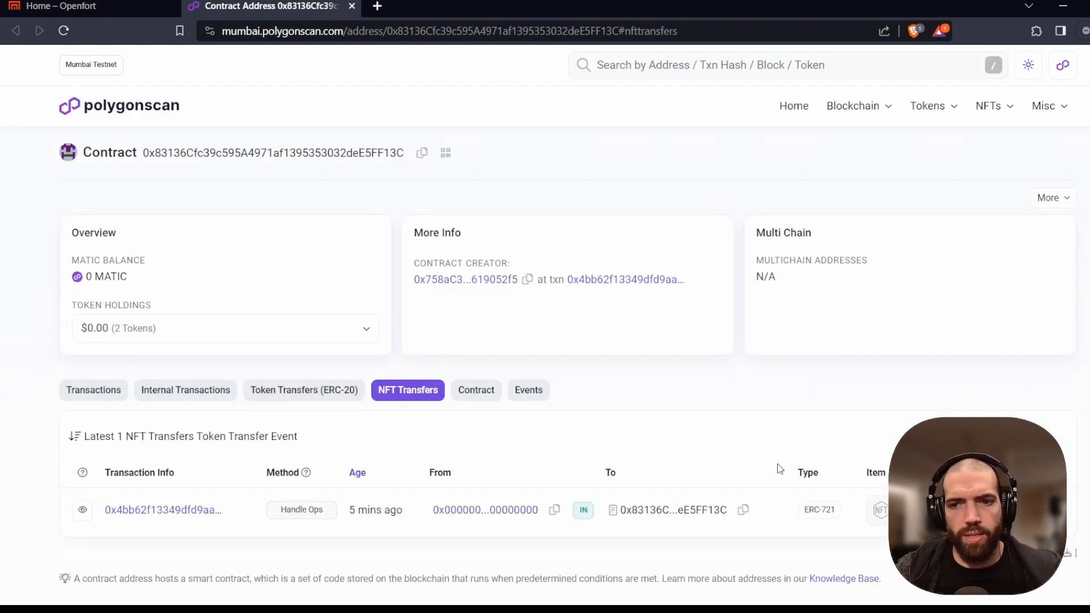